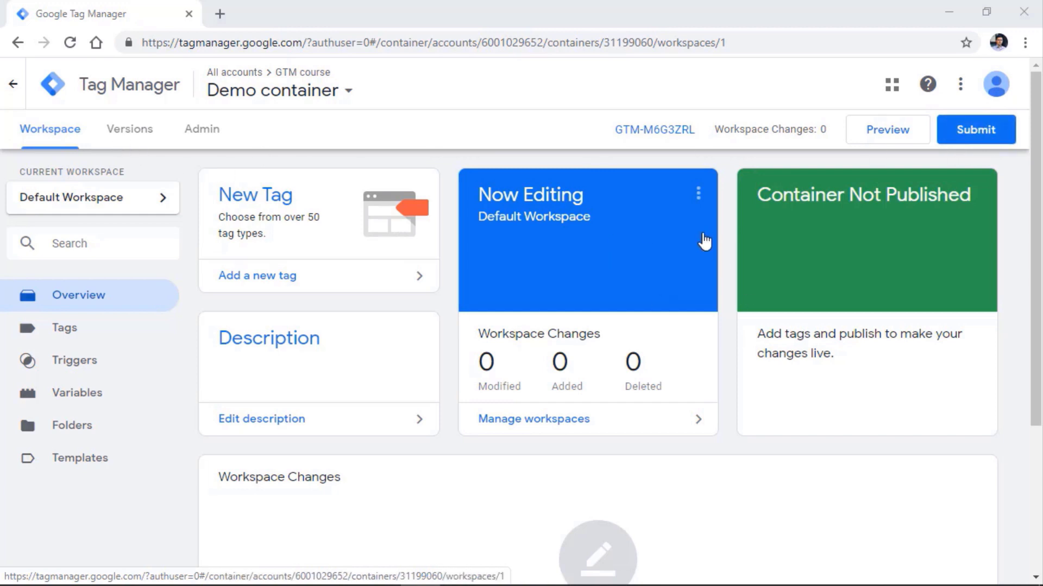
# Review the container's version history and open the publishing options for version 6, Default Workspace.
pyautogui.click(132, 133)
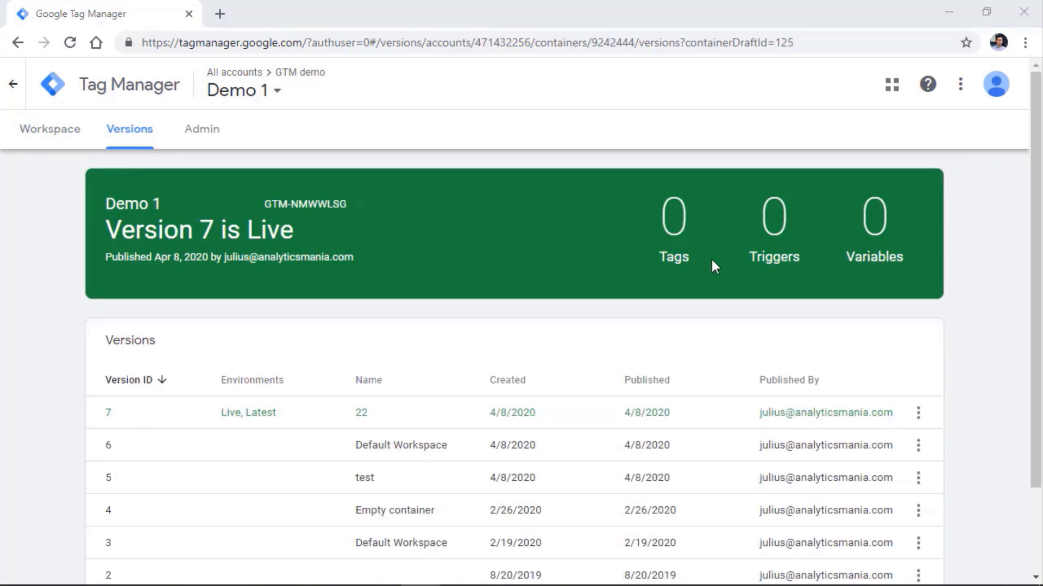
pyautogui.scroll(-3, 518, 380)
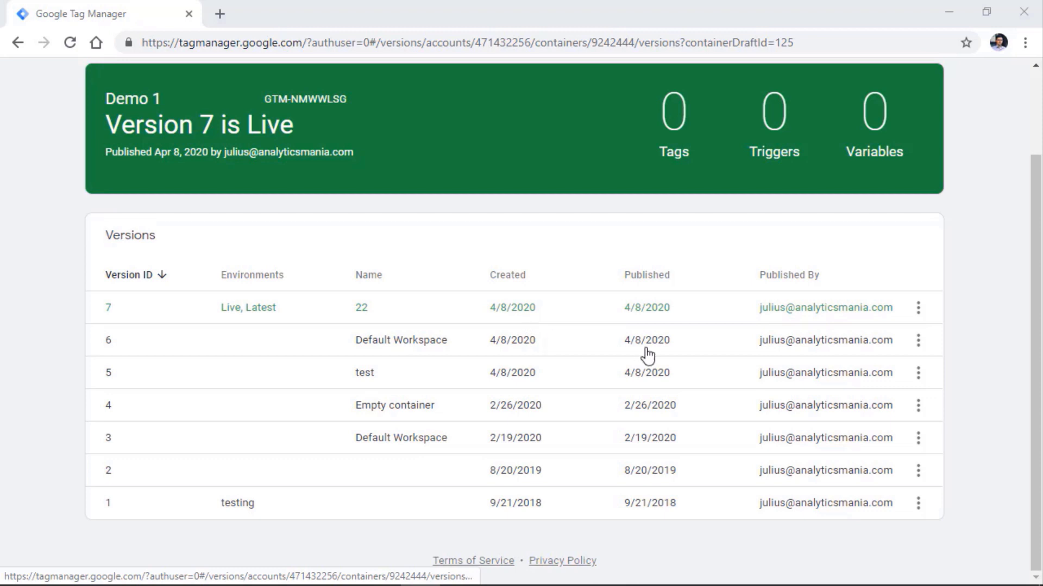
pyautogui.click(917, 341)
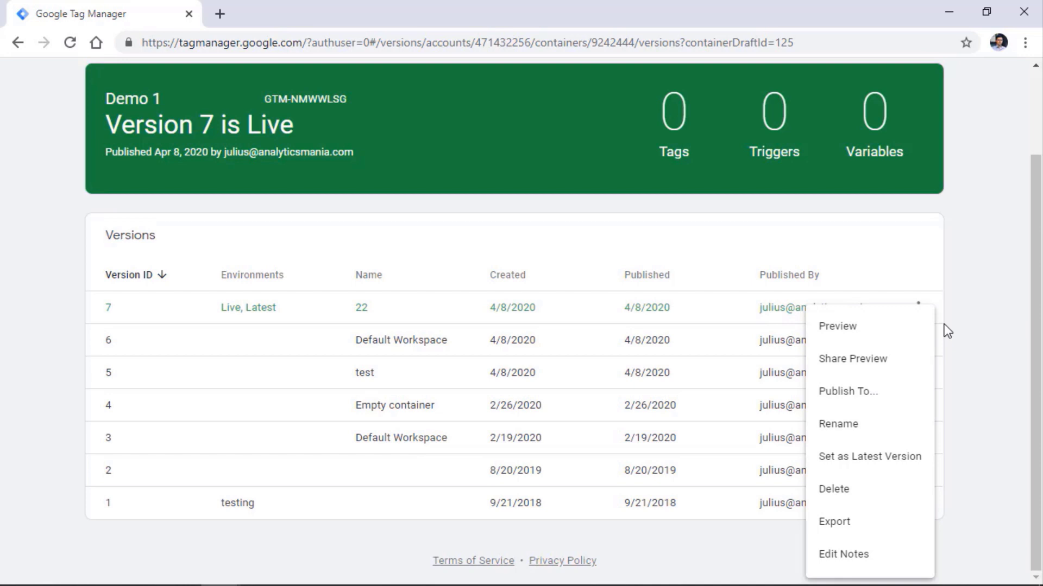
pyautogui.click(949, 325)
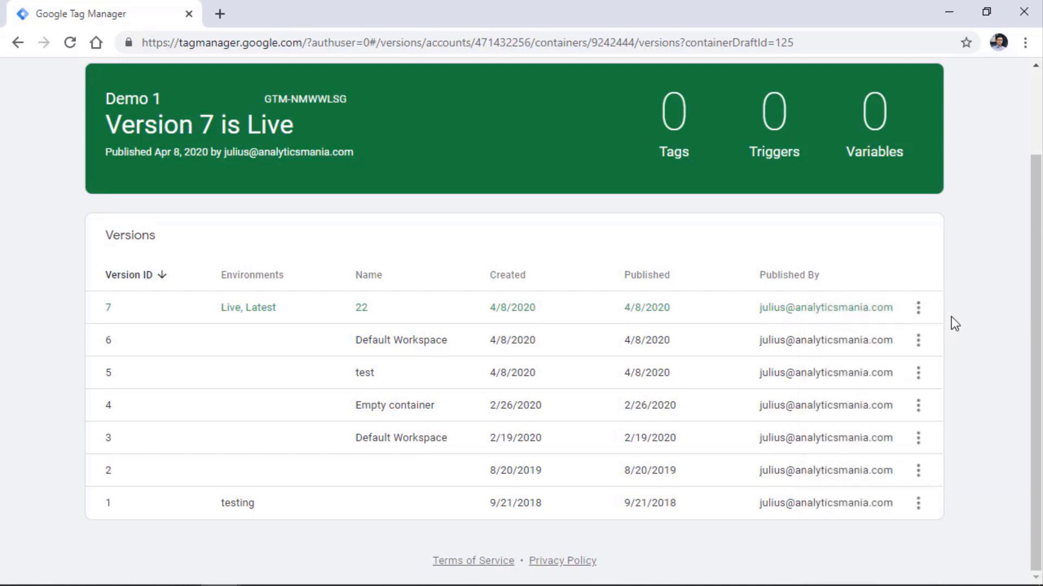
pyautogui.click(917, 343)
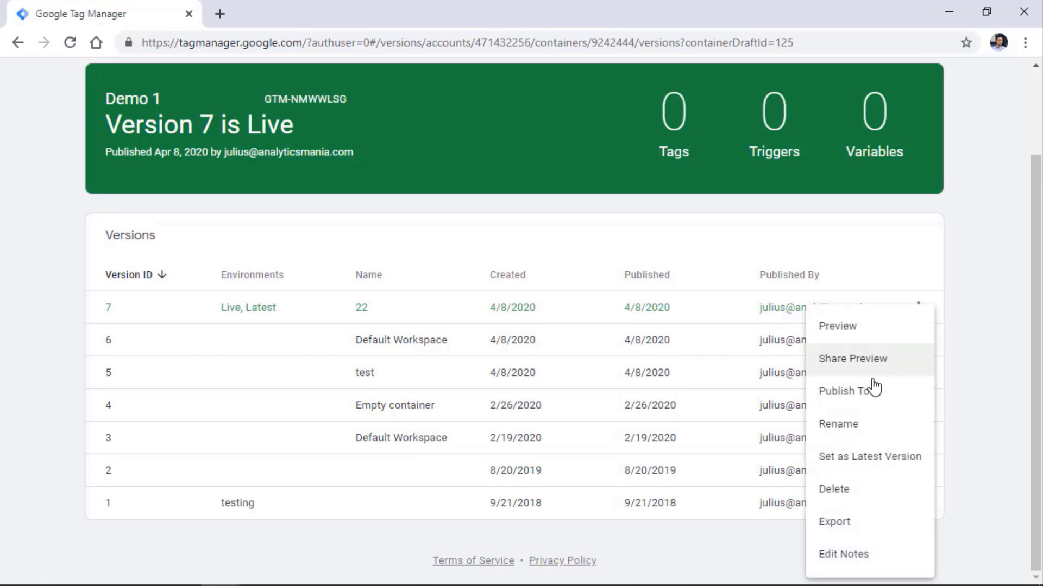
pyautogui.click(864, 401)
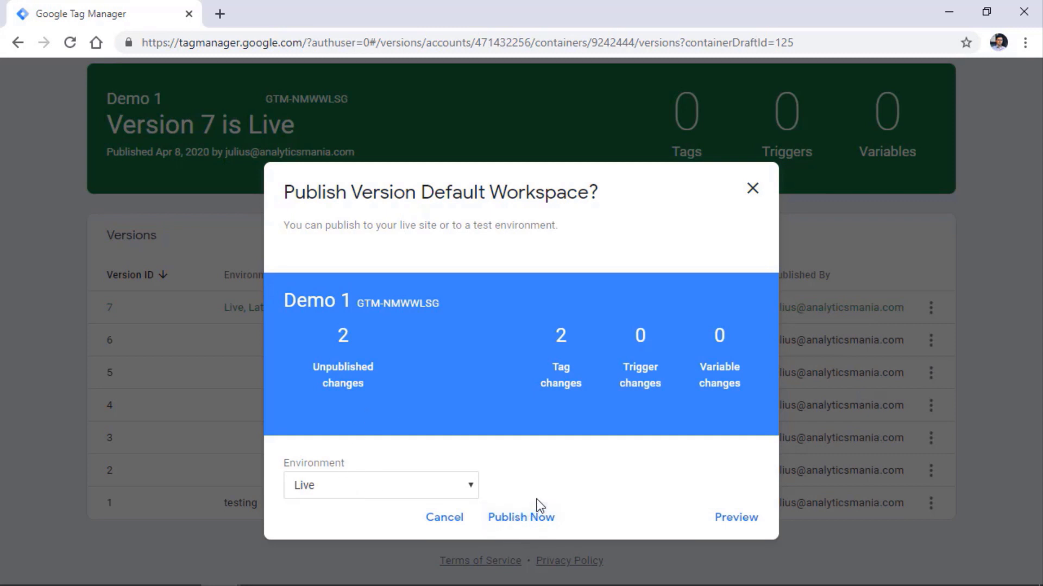
pyautogui.click(420, 585)
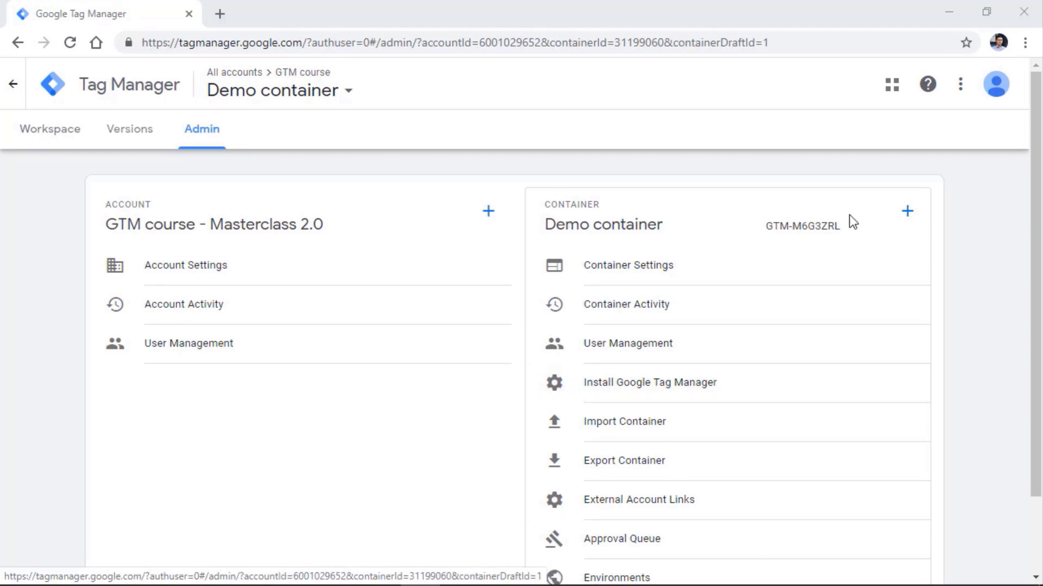
# Review the GTM account's settings page and return to the administration overview.
pyautogui.click(237, 273)
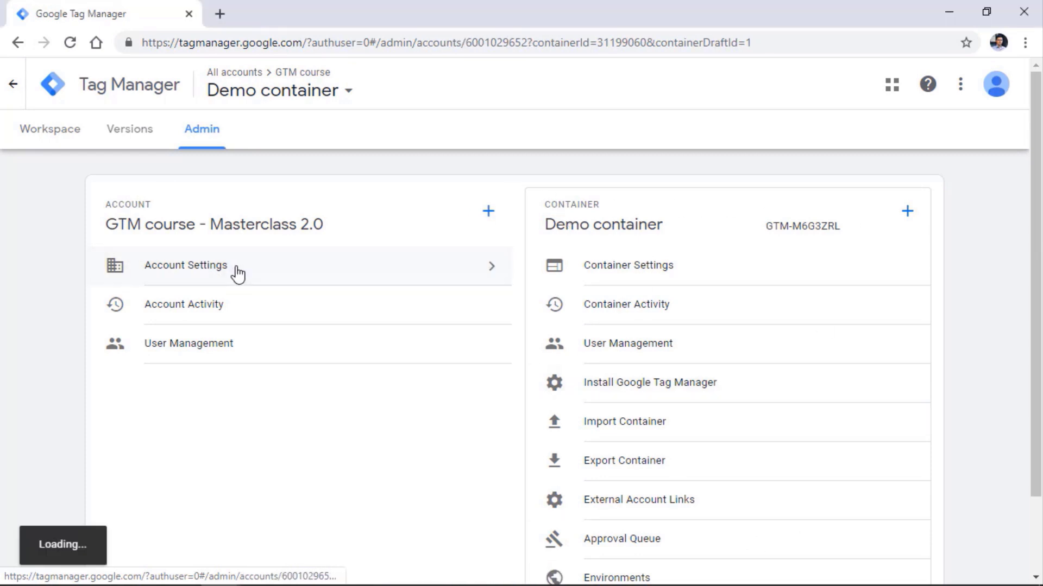
pyautogui.scroll(-4, 357, 312)
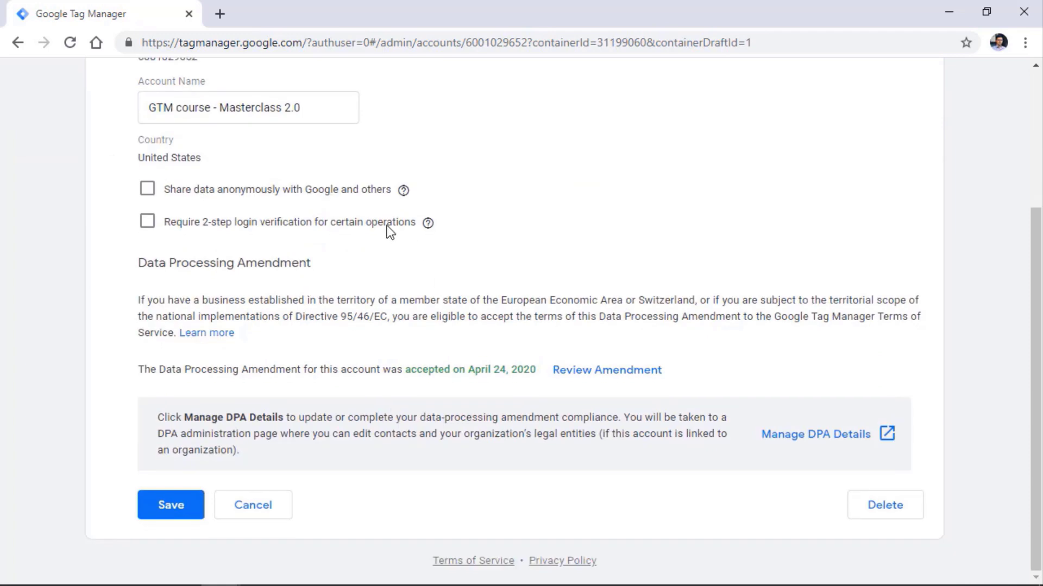
pyautogui.scroll(4, 389, 231)
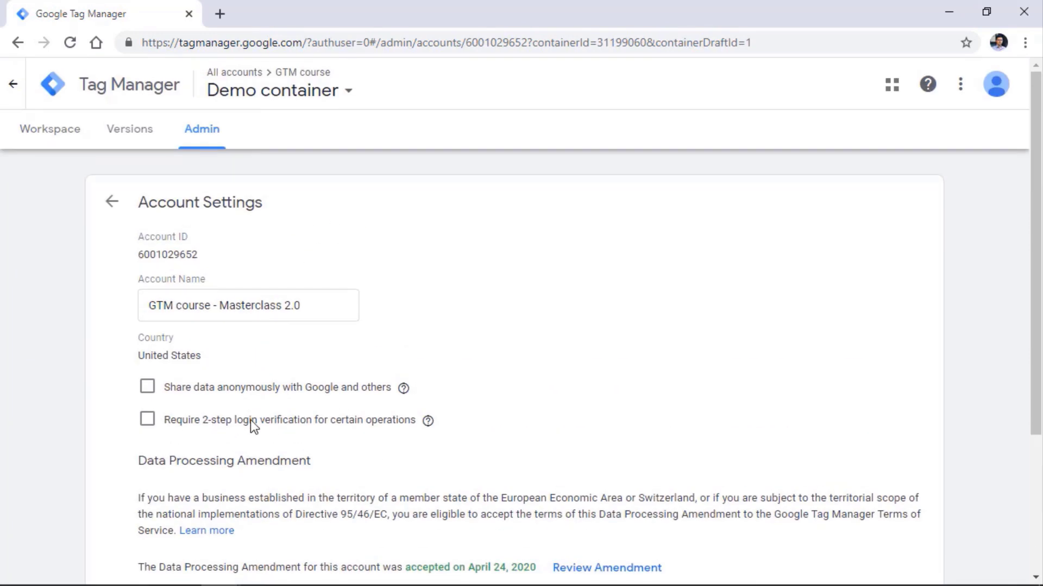
pyautogui.click(113, 202)
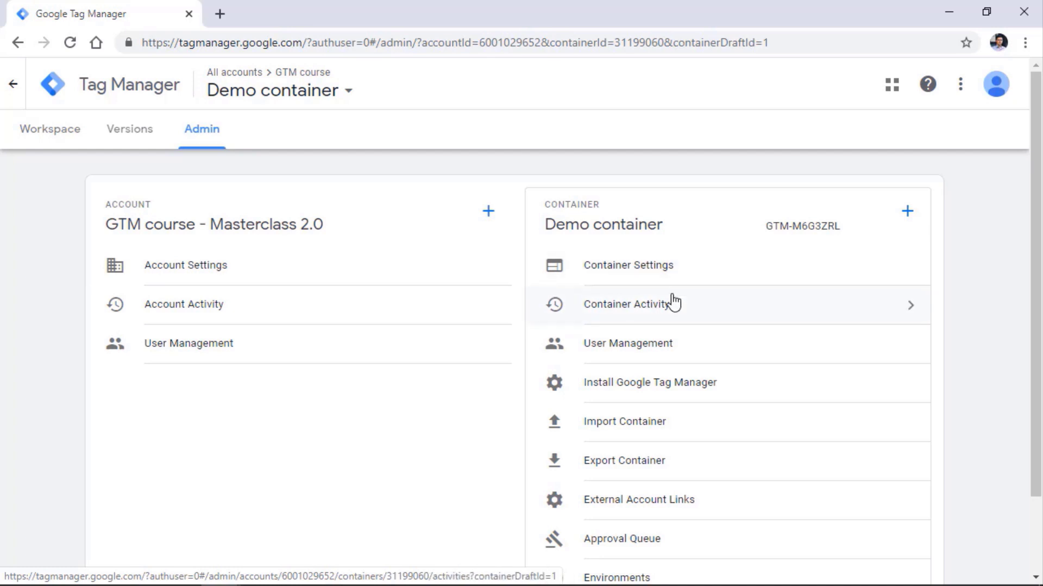
# View the Install Google Tag Manager code for Demo container, select the head snippet, and return to the administration overview.
pyautogui.scroll(-2, 885, 324)
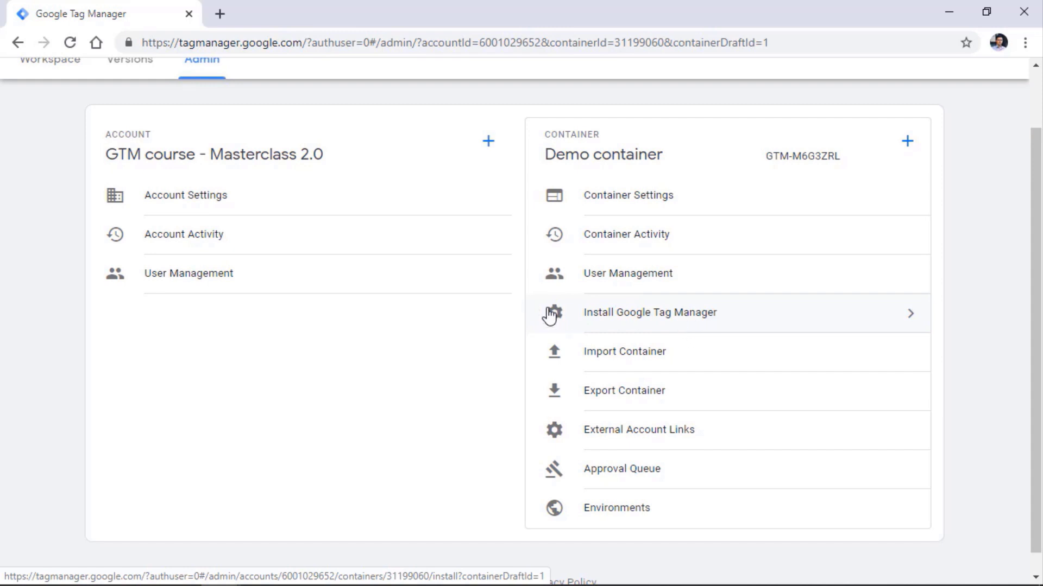
pyautogui.click(674, 322)
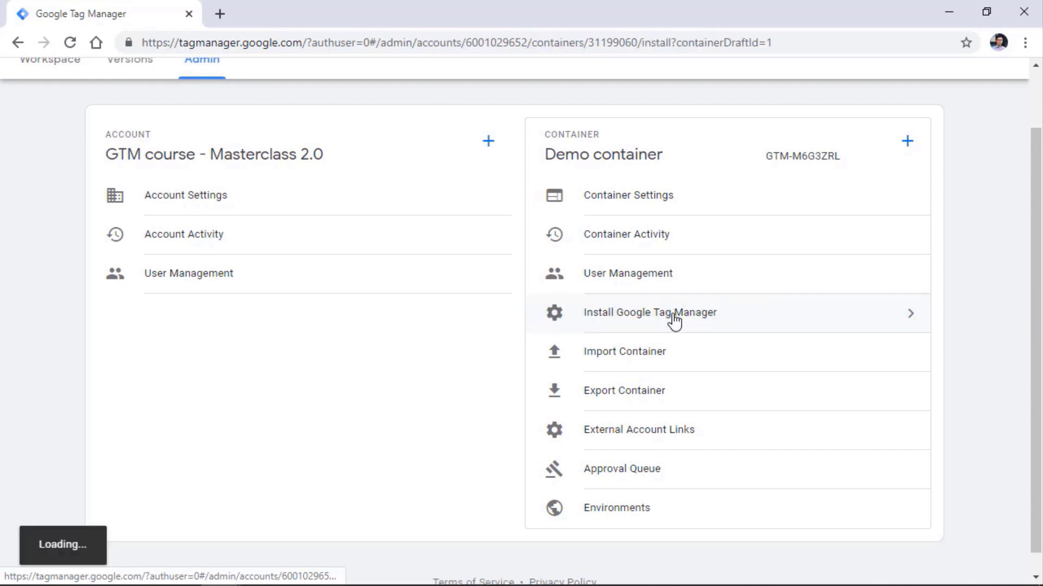
pyautogui.click(326, 300)
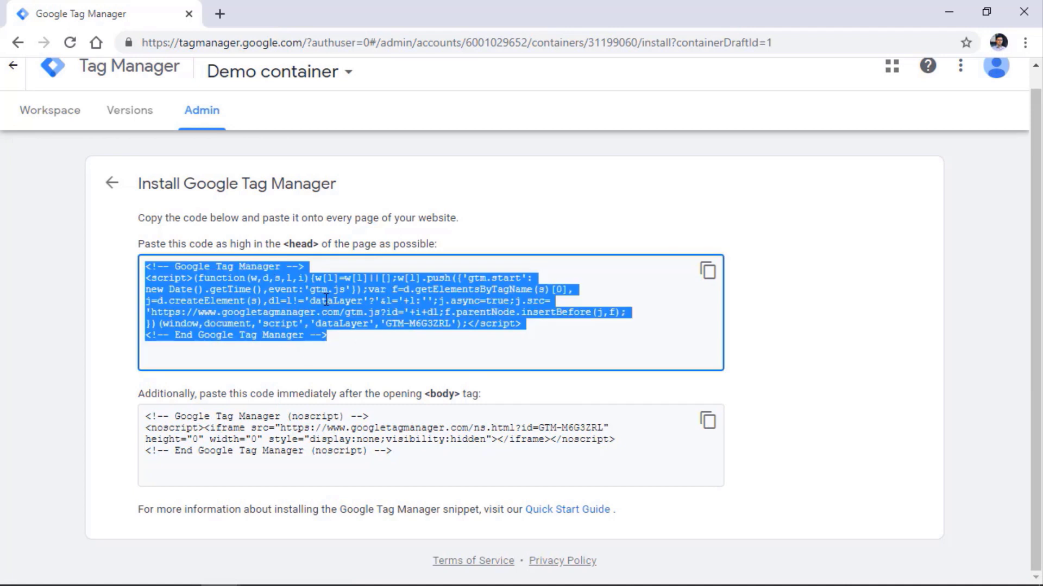
pyautogui.click(124, 182)
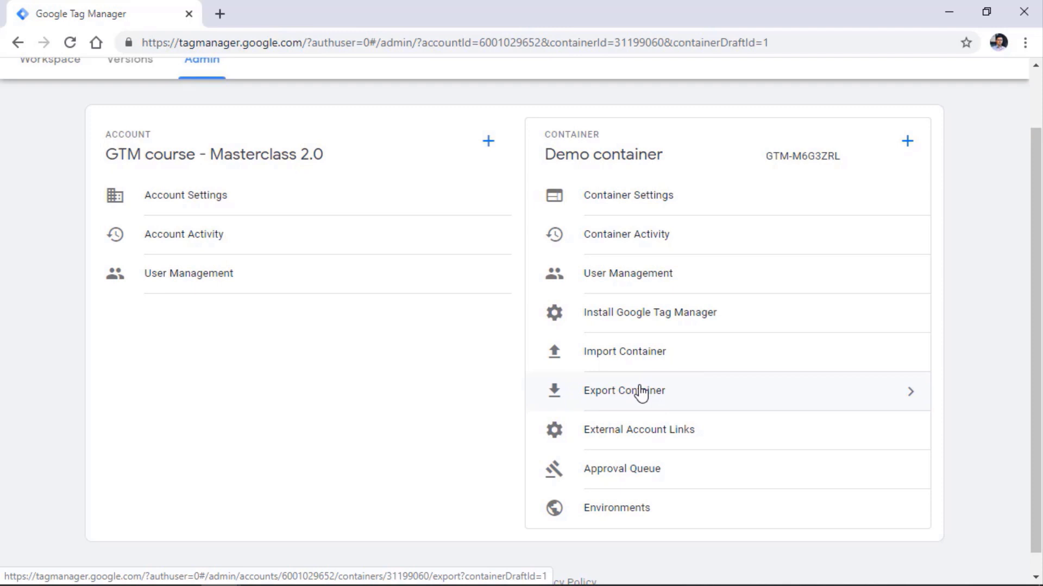
# Look through Demo container's administration options and go back to its workspace.
pyautogui.scroll(2, 642, 393)
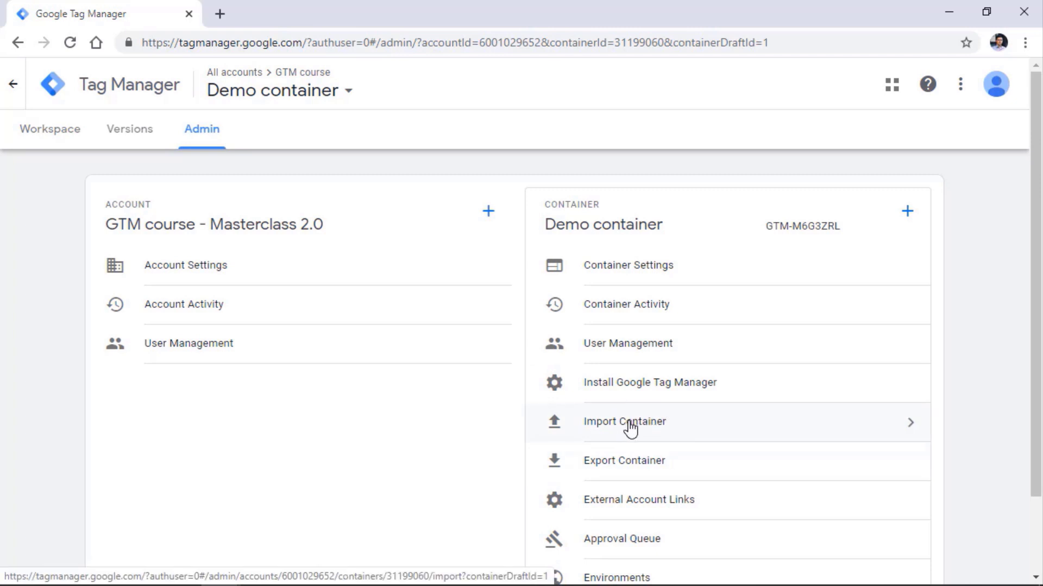
pyautogui.scroll(-2, 588, 387)
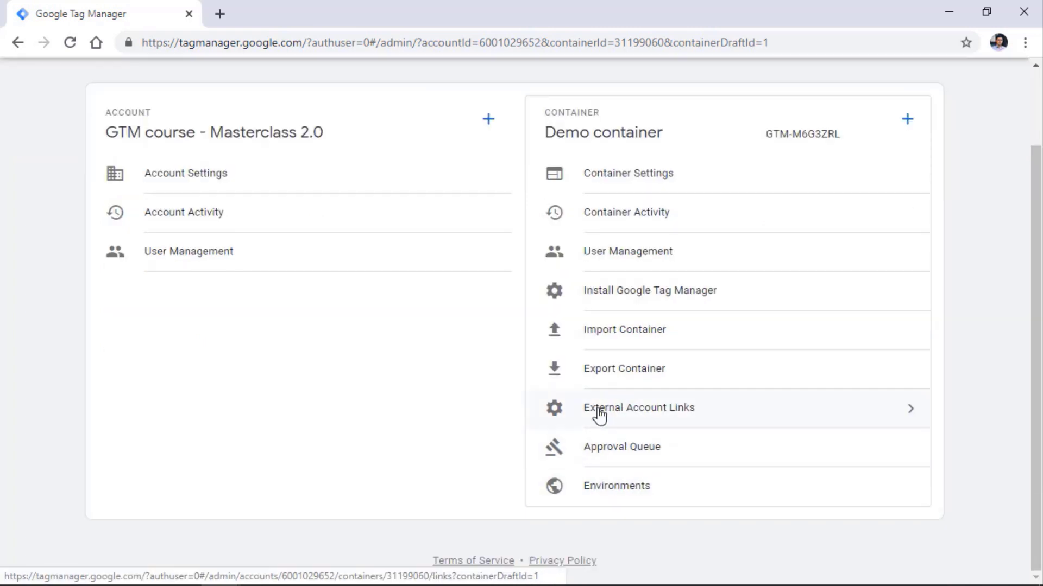
pyautogui.scroll(2, 370, 379)
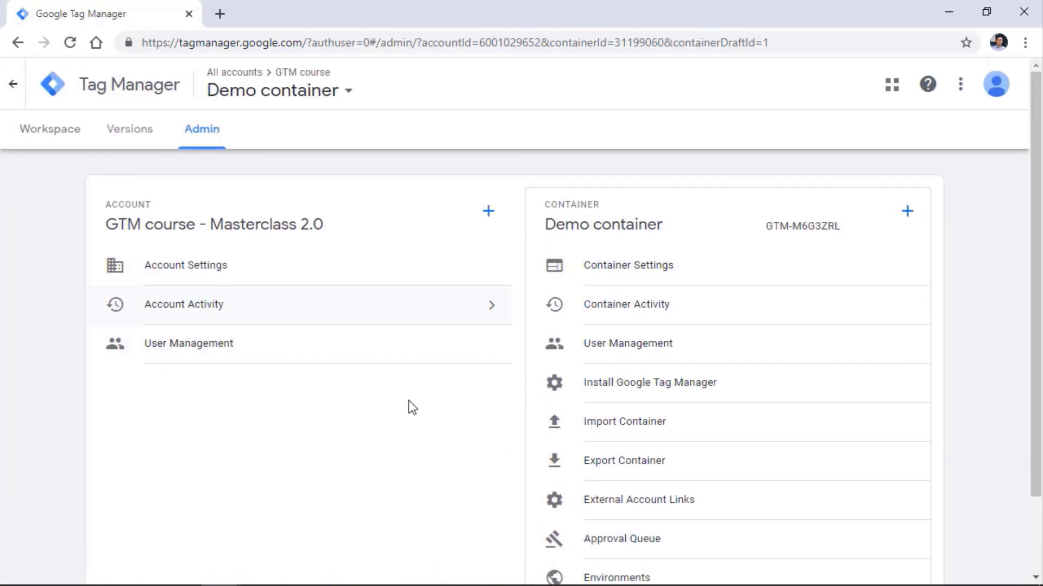
pyautogui.click(50, 140)
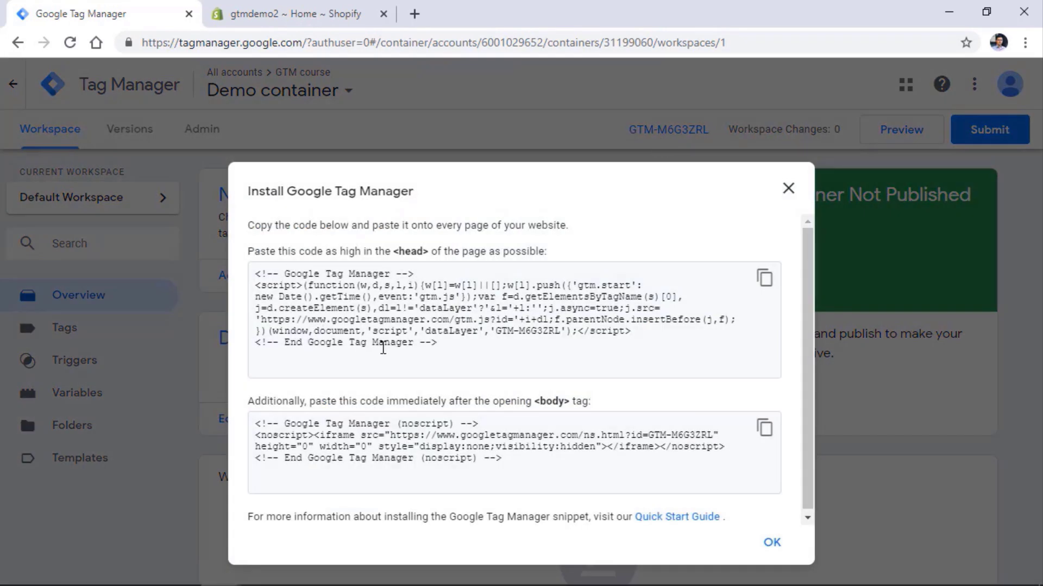
# Examine the head and body install snippets and the page location stated for each.
pyautogui.moveTo(460, 352); pyautogui.dragTo(372, 344)
pyautogui.click(380, 326)
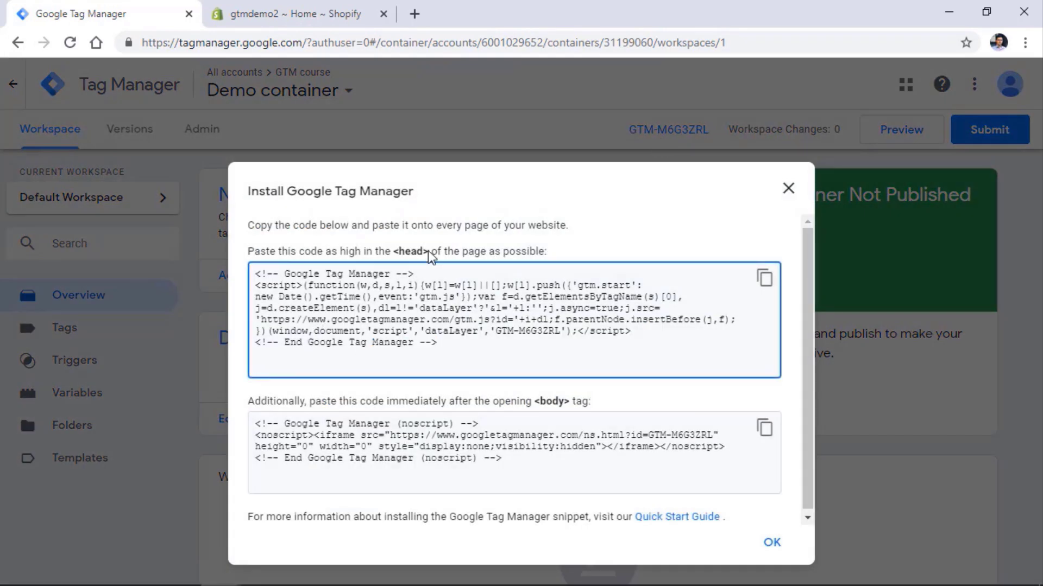
pyautogui.moveTo(457, 354); pyautogui.dragTo(263, 273)
pyautogui.click(331, 270)
pyautogui.moveTo(393, 252); pyautogui.dragTo(430, 260)
pyautogui.moveTo(520, 473); pyautogui.dragTo(239, 425)
pyautogui.click(389, 443)
pyautogui.moveTo(534, 403); pyautogui.dragTo(568, 402)
pyautogui.click(557, 406)
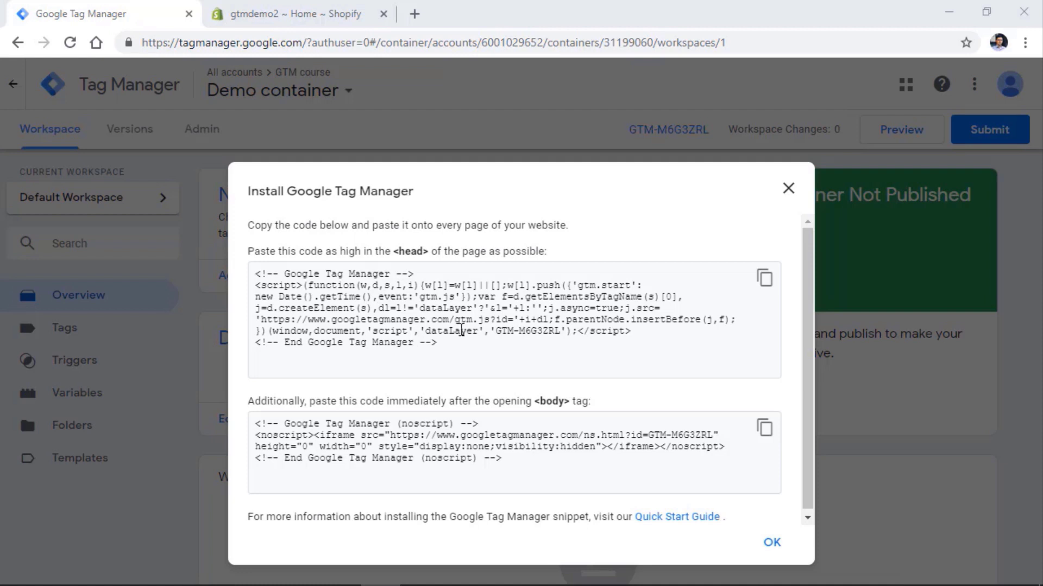
# Highlight the complete head snippet in the installation instructions to inspect its code.
pyautogui.moveTo(461, 347); pyautogui.dragTo(258, 273)
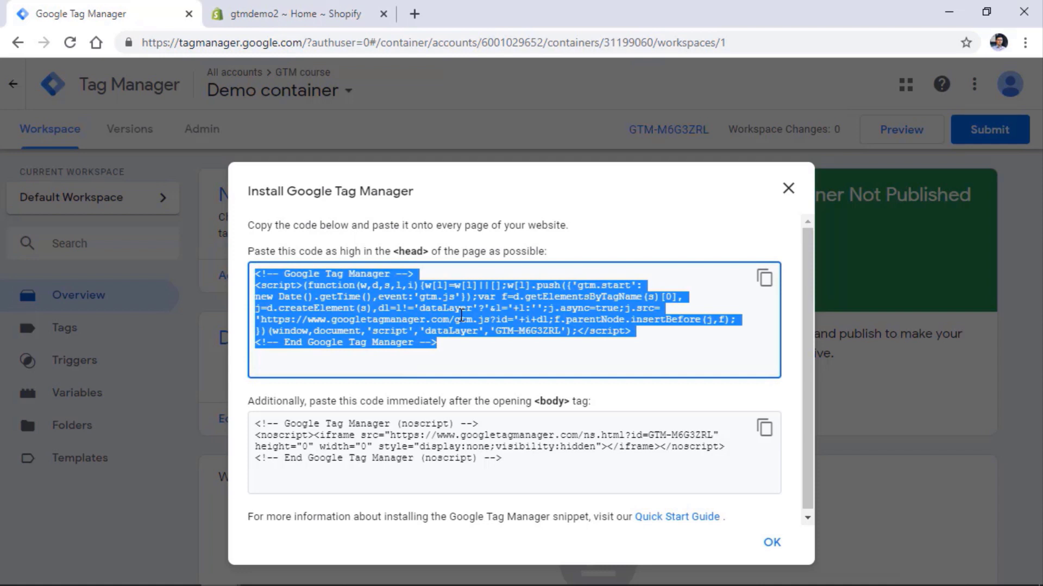
pyautogui.click(460, 350)
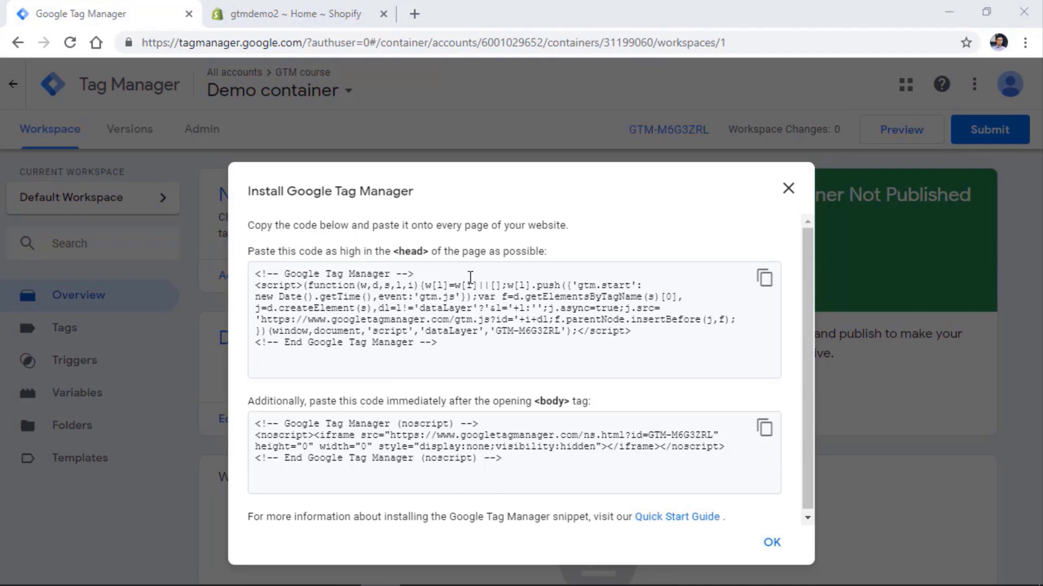
pyautogui.click(468, 347)
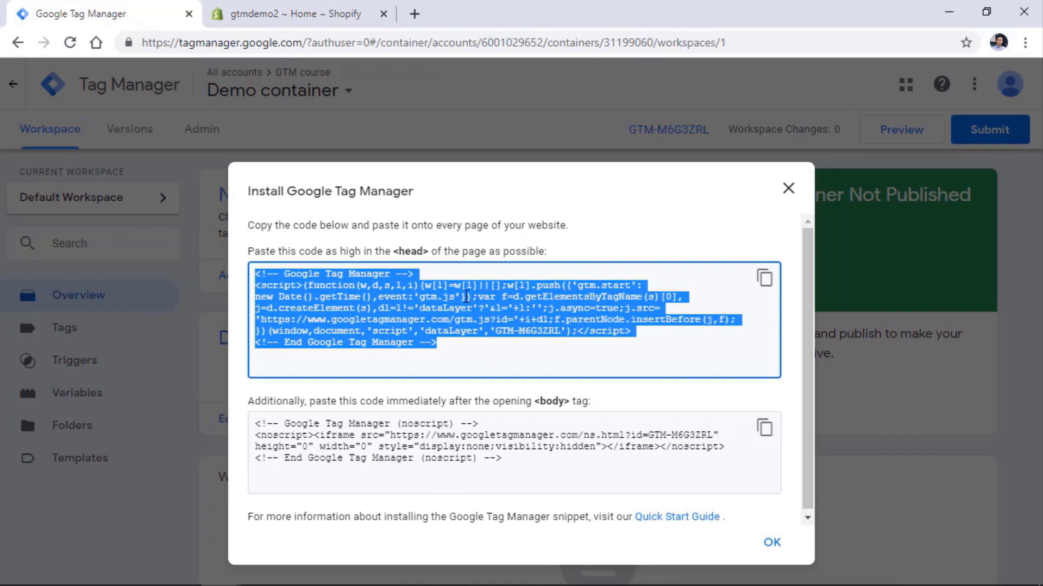
pyautogui.click(380, 585)
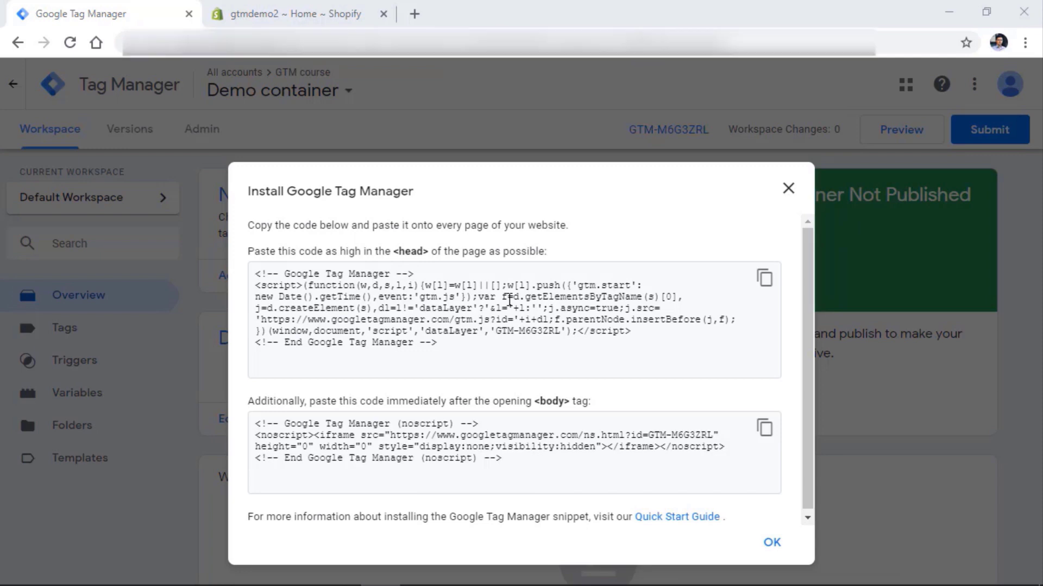
# Switch to the gtmdemo2 Shopify admin and open the Debut theme's code for editing.
pyautogui.click(298, 12)
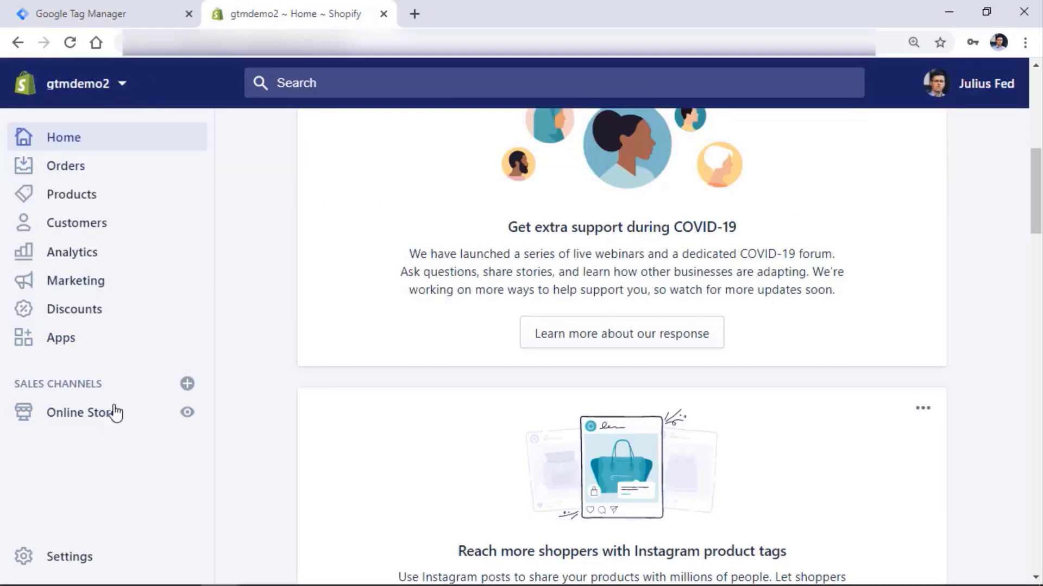
pyautogui.click(71, 416)
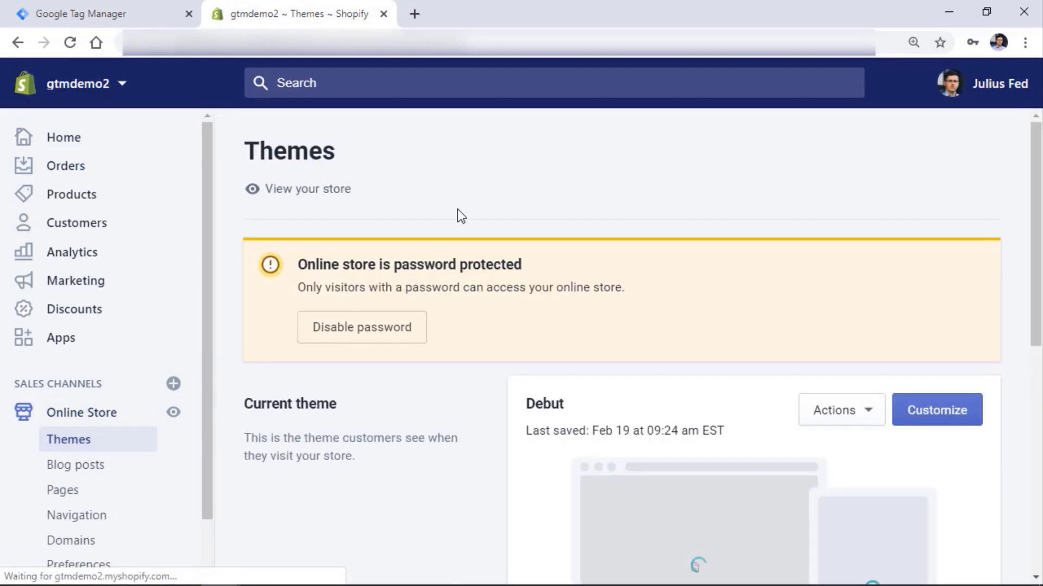
pyautogui.scroll(-5, 542, 194)
pyautogui.click(856, 142)
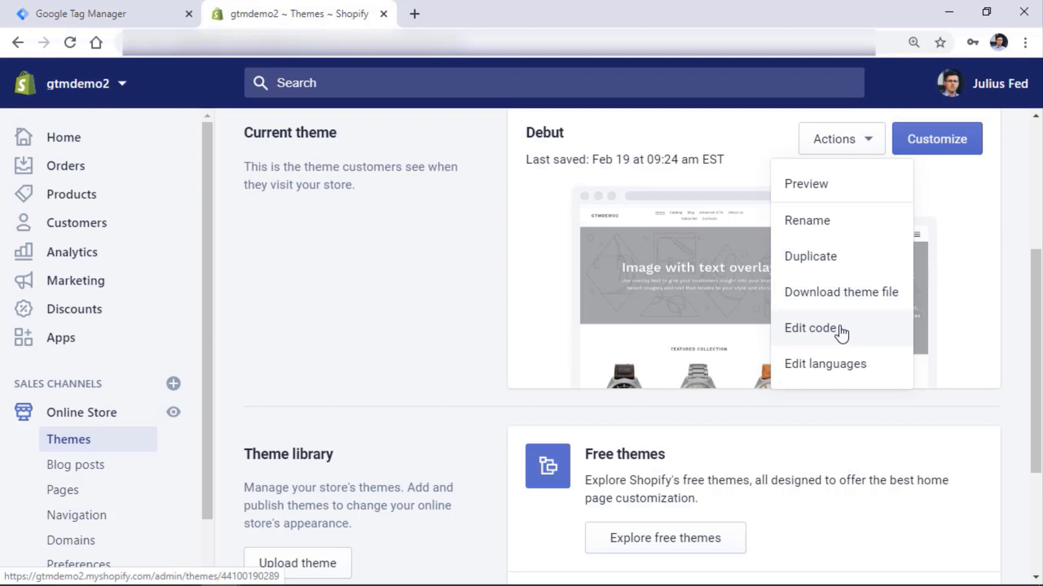
pyautogui.click(798, 336)
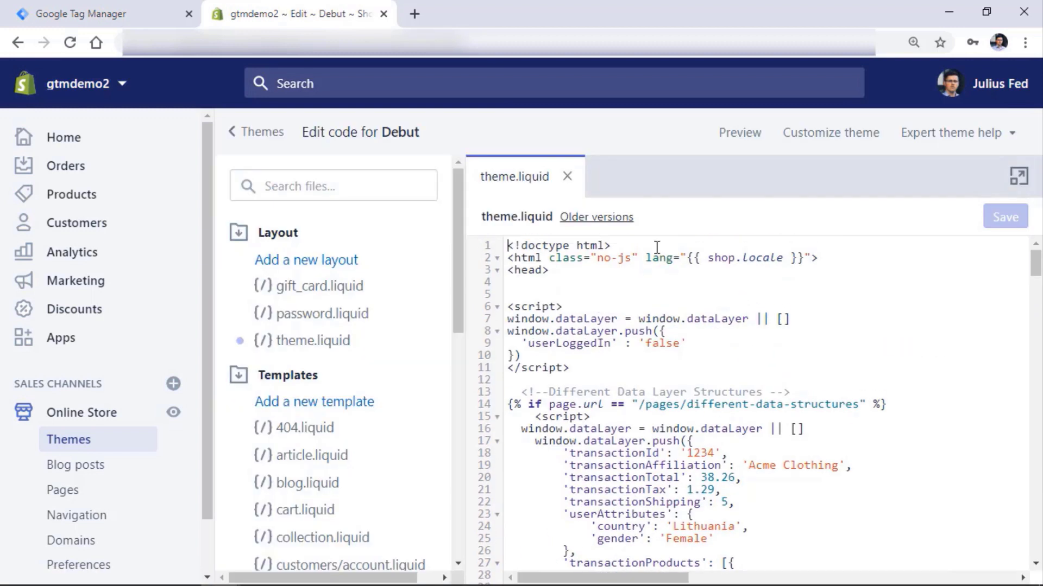
# Locate the opening and closing head and body tags in theme.liquid.
pyautogui.doubleClick(520, 270)
pyautogui.moveTo(507, 270); pyautogui.dragTo(559, 272)
pyautogui.moveTo(1034, 274); pyautogui.dragTo(1033, 508)
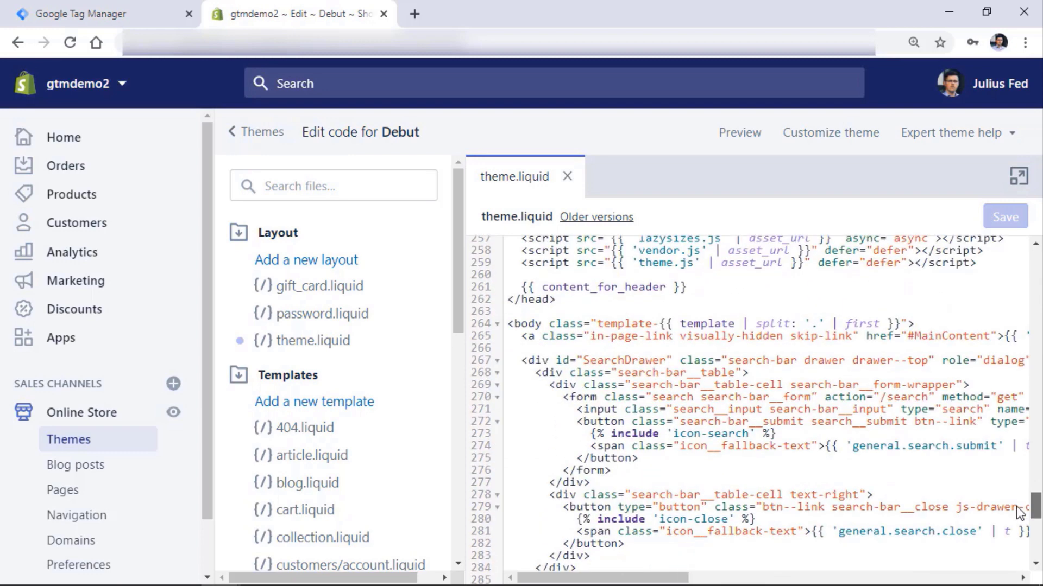
pyautogui.moveTo(562, 300); pyautogui.dragTo(542, 323)
pyautogui.moveTo(1035, 510); pyautogui.dragTo(1035, 545)
pyautogui.moveTo(555, 451); pyautogui.dragTo(507, 451)
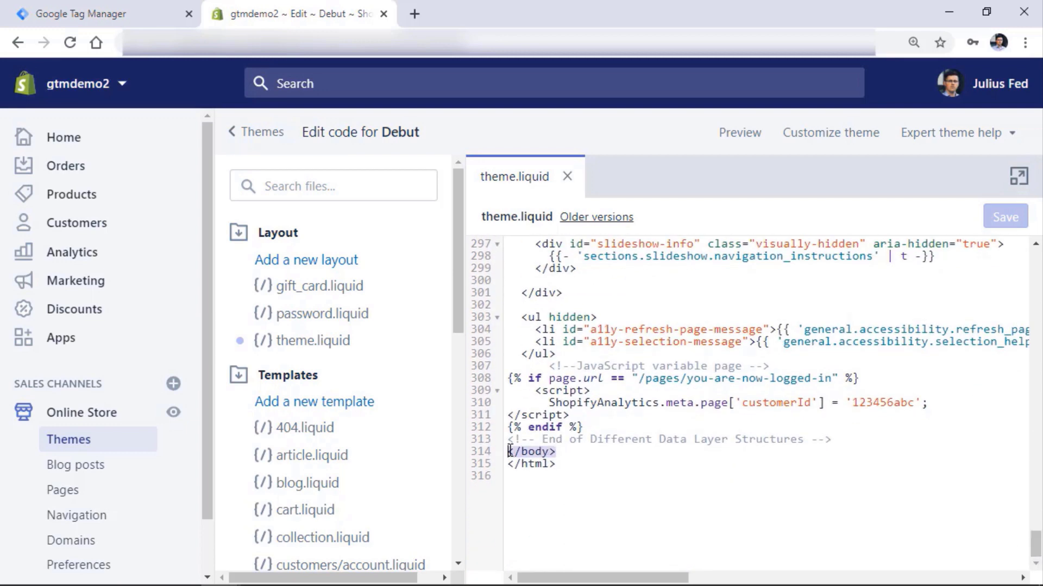
# Switch back to Google Tag Manager and copy the entire head snippet of Demo container.
pyautogui.click(100, 7)
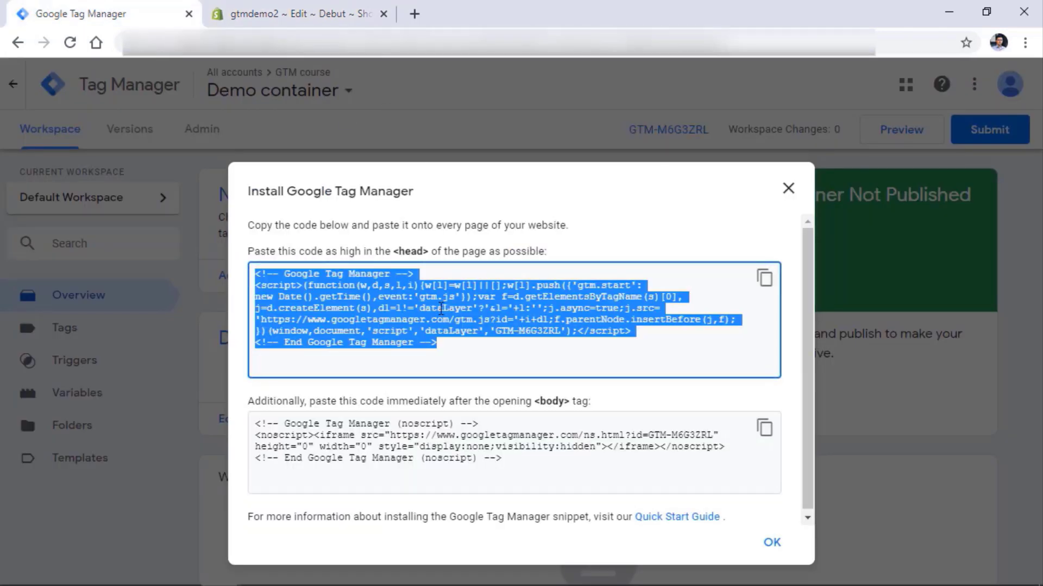
pyautogui.moveTo(454, 343); pyautogui.dragTo(254, 271)
pyautogui.hotkey('ctrl', 'c')
# Switch to the Shopify code editor and paste the head snippet on a new line above the closing head tag in theme.liquid.
pyautogui.click(293, 14)
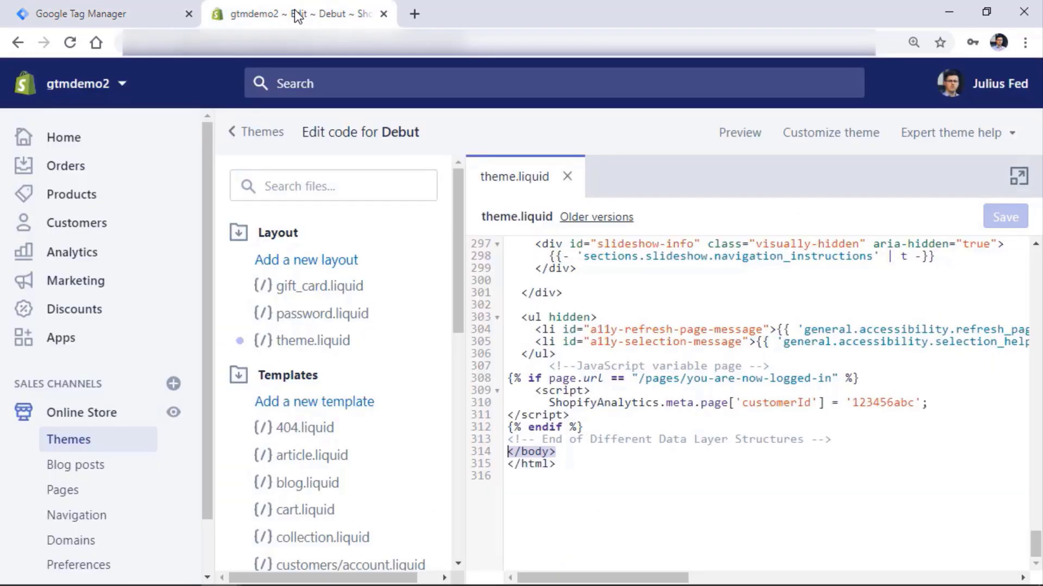
pyautogui.moveTo(1034, 545); pyautogui.dragTo(1035, 500)
pyautogui.moveTo(557, 373); pyautogui.dragTo(516, 373)
pyautogui.click(521, 374)
pyautogui.click(520, 383)
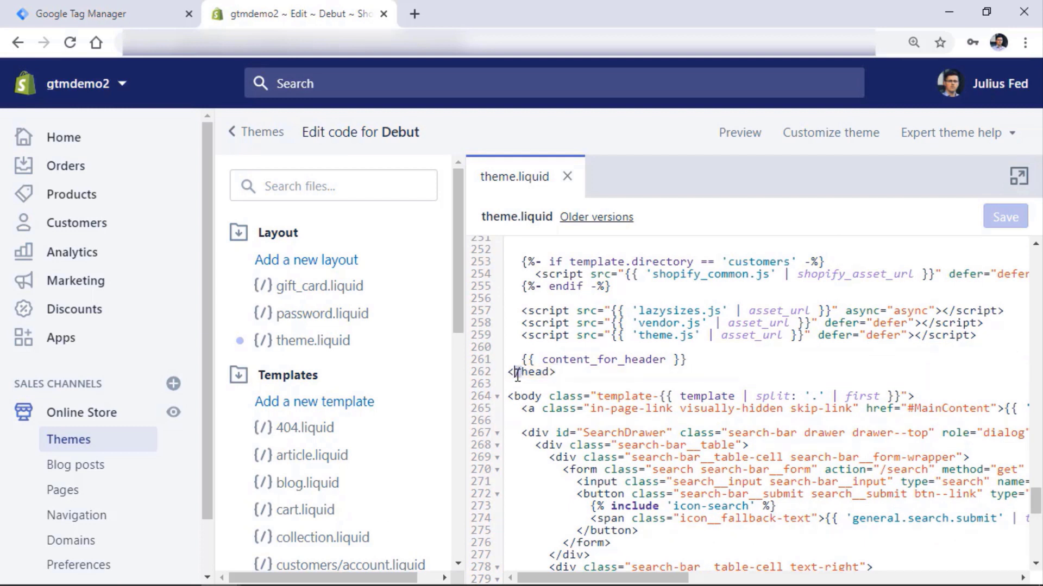
pyautogui.click(698, 360)
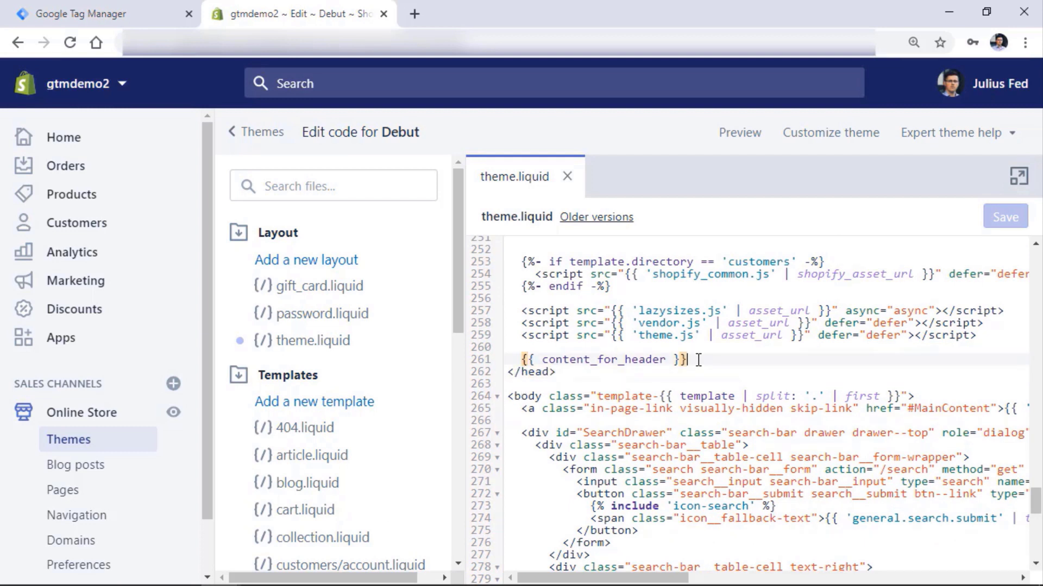
pyautogui.press('Return')
pyautogui.press('Return')
pyautogui.press('Return')
pyautogui.click(698, 381)
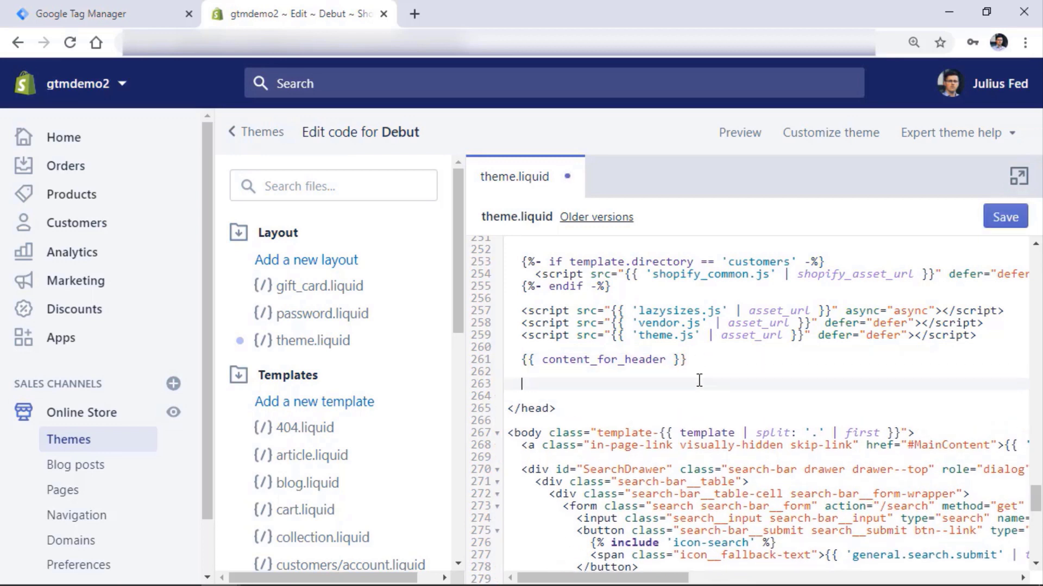
pyautogui.hotkey('ctrl', 'v')
# Switch back to Google Tag Manager and copy the entire noscript body snippet from the installation instructions.
pyautogui.hotkey('ctrl', '1')
pyautogui.click(304, 440)
pyautogui.rightClick(303, 440)
pyautogui.click(340, 449)
# Return to theme.liquid in Shopify and paste the noscript snippet directly after the opening body tag.
pyautogui.click(294, 14)
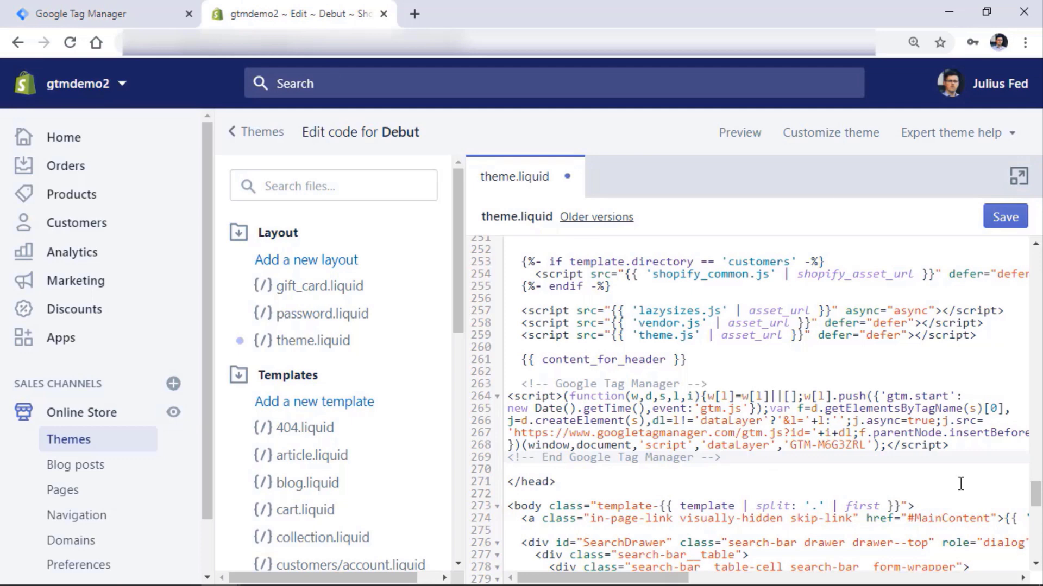
pyautogui.moveTo(1038, 497); pyautogui.dragTo(1035, 510)
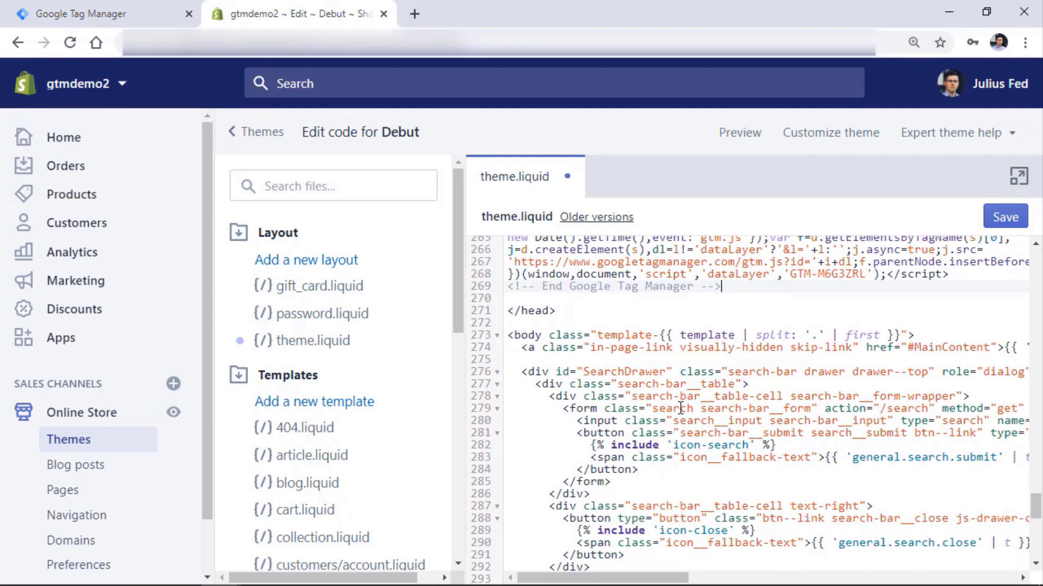
pyautogui.click(509, 335)
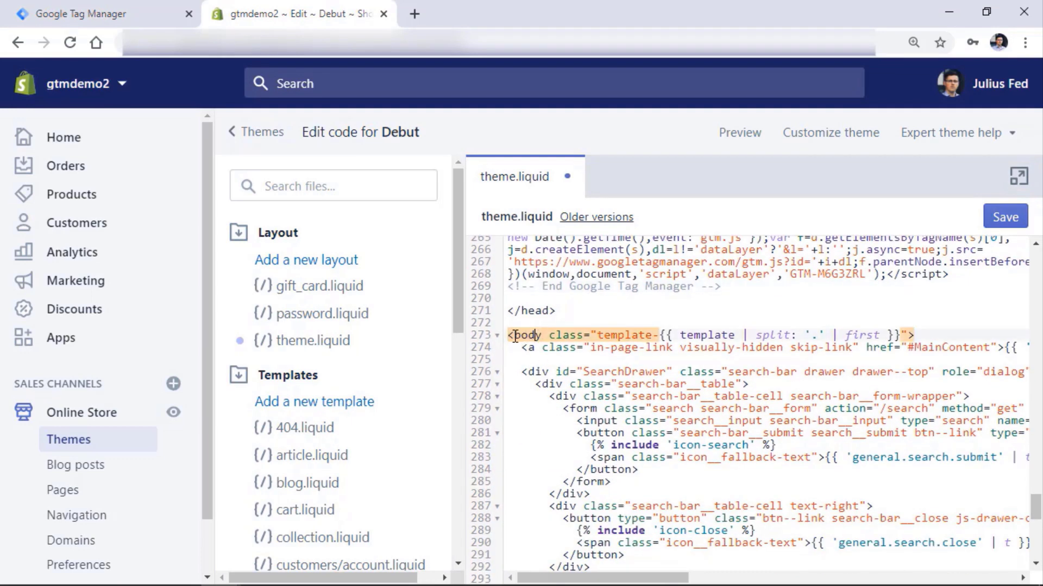
pyautogui.doubleClick(516, 335)
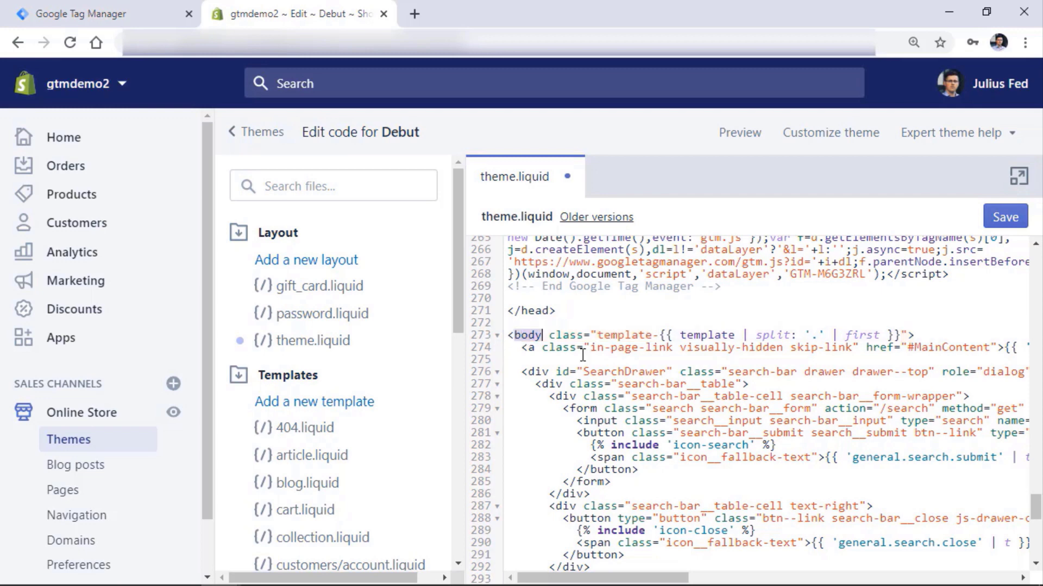
pyautogui.click(922, 334)
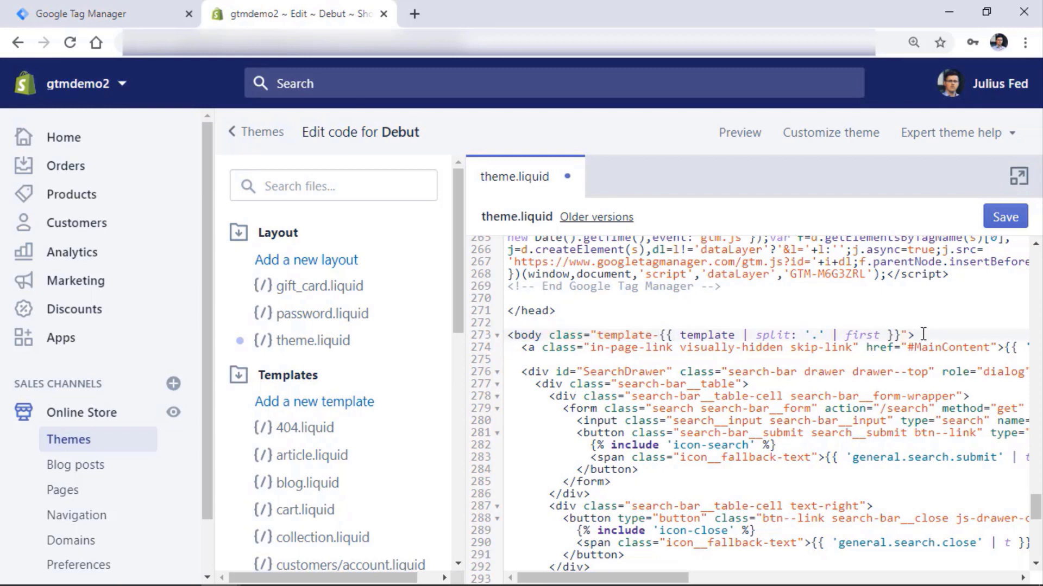
pyautogui.press('Return')
pyautogui.hotkey('ctrl', 'v')
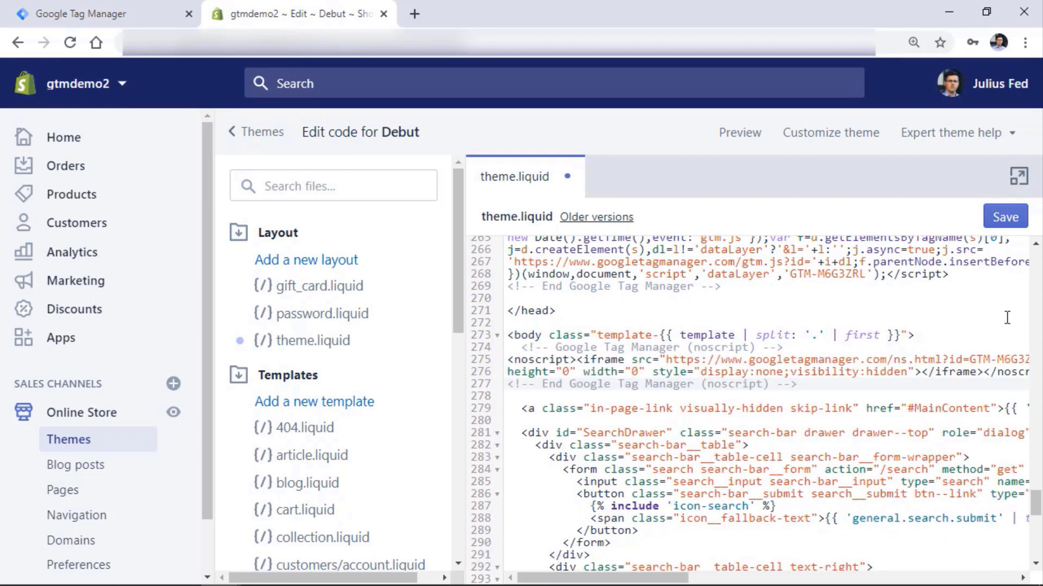
# Check the placement of both pasted snippets against the head and body tags, and save theme.liquid.
pyautogui.scroll(2, 926, 313)
pyautogui.moveTo(721, 344); pyautogui.dragTo(557, 284)
pyautogui.click(544, 285)
pyautogui.click(557, 284)
pyautogui.moveTo(900, 337); pyautogui.dragTo(952, 334)
pyautogui.click(951, 334)
pyautogui.moveTo(557, 369); pyautogui.dragTo(504, 371)
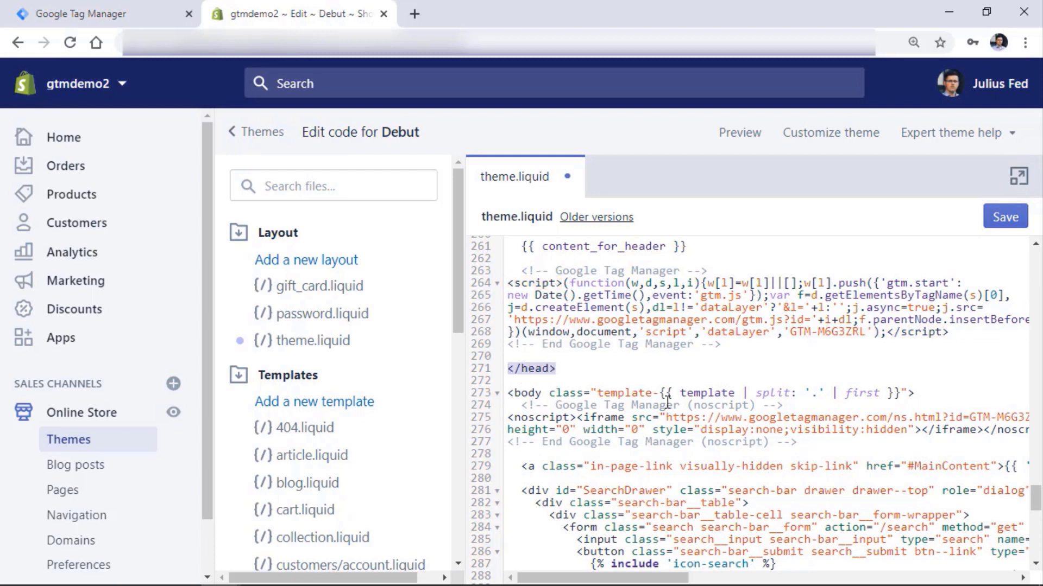
pyautogui.moveTo(923, 392); pyautogui.dragTo(505, 399)
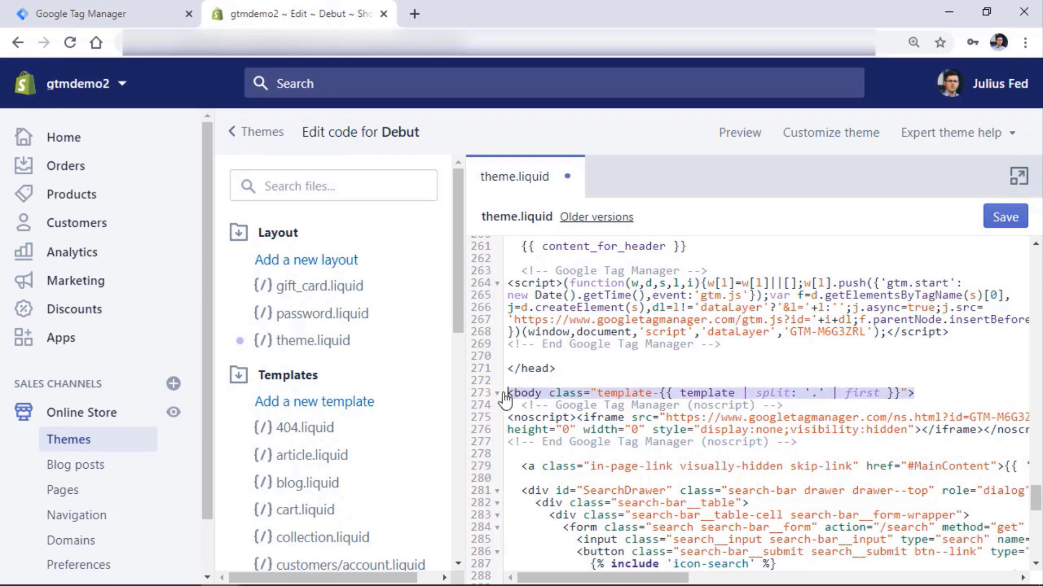
pyautogui.click(617, 420)
pyautogui.moveTo(806, 444); pyautogui.dragTo(511, 419)
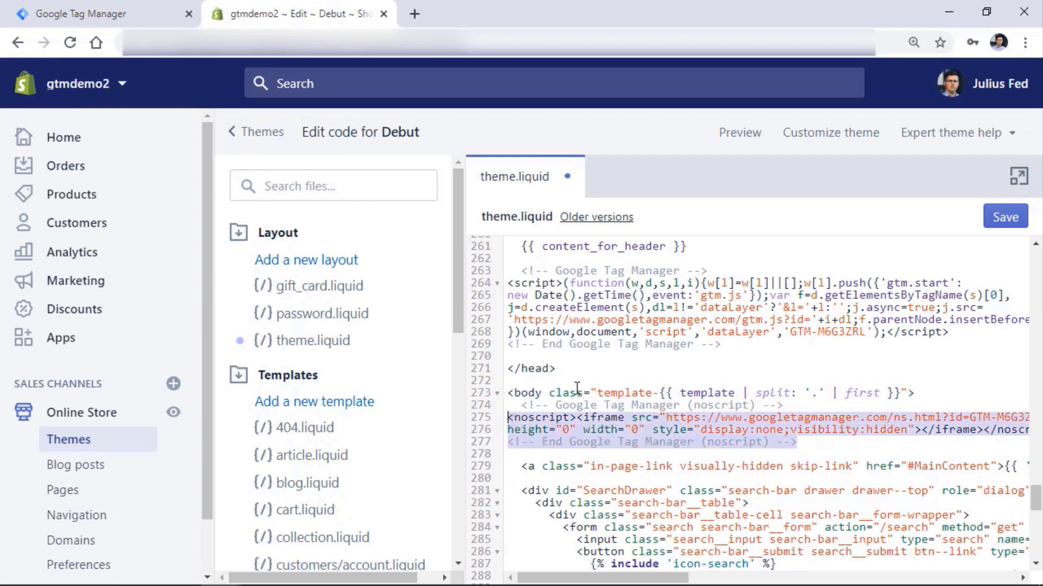
pyautogui.click(1005, 218)
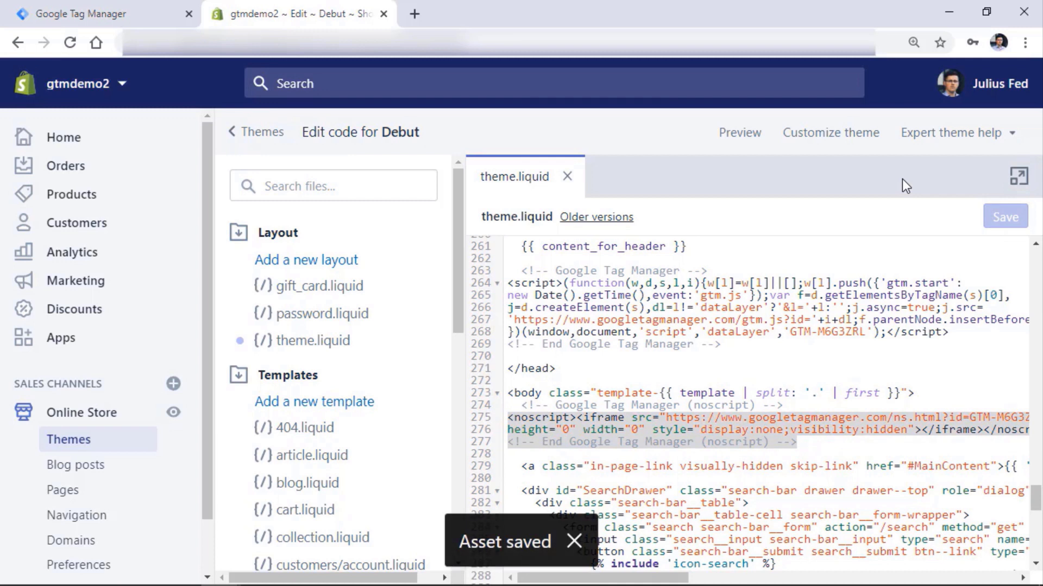
# Return to Google Tag Manager, close the installation instructions and start preview mode for Demo container's Default Workspace.
pyautogui.click(103, 13)
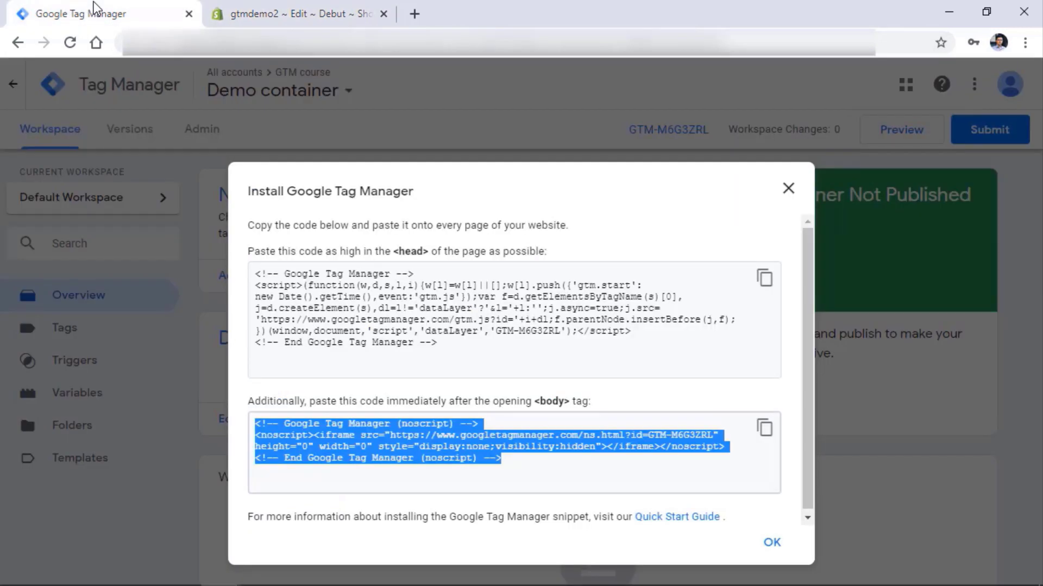
pyautogui.click(787, 189)
pyautogui.click(890, 137)
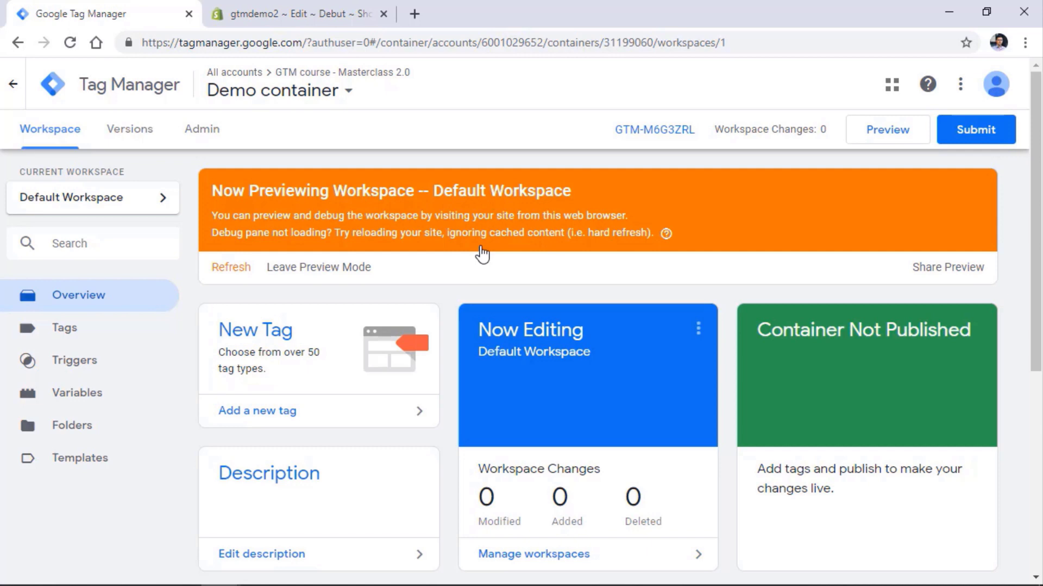
# Load the gtmdemo2 storefront in a new browser tab and enlarge the Tag Manager debug pane.
pyautogui.click(237, 7)
pyautogui.click(415, 15)
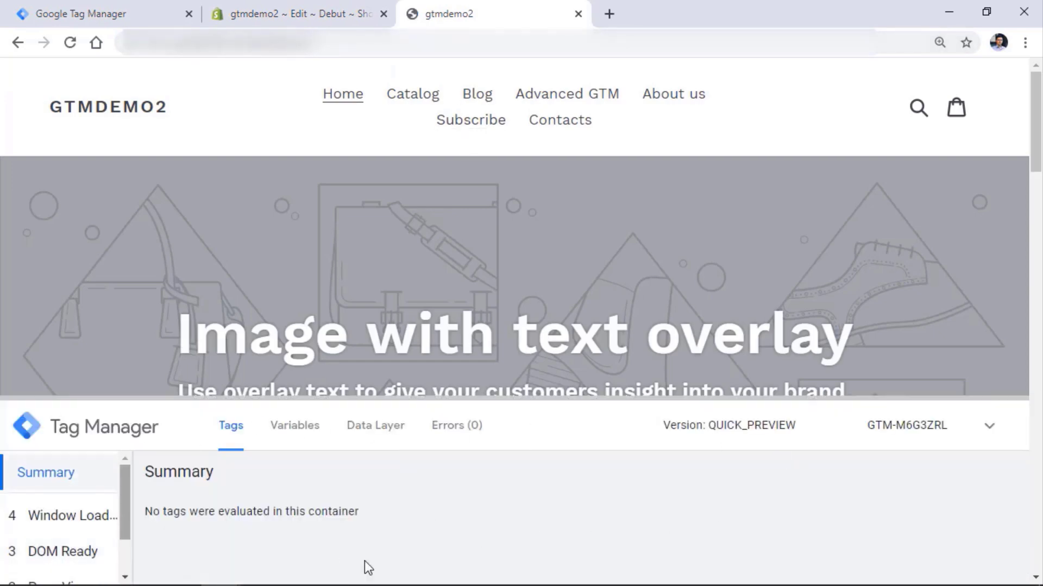
pyautogui.moveTo(543, 401); pyautogui.dragTo(533, 310)
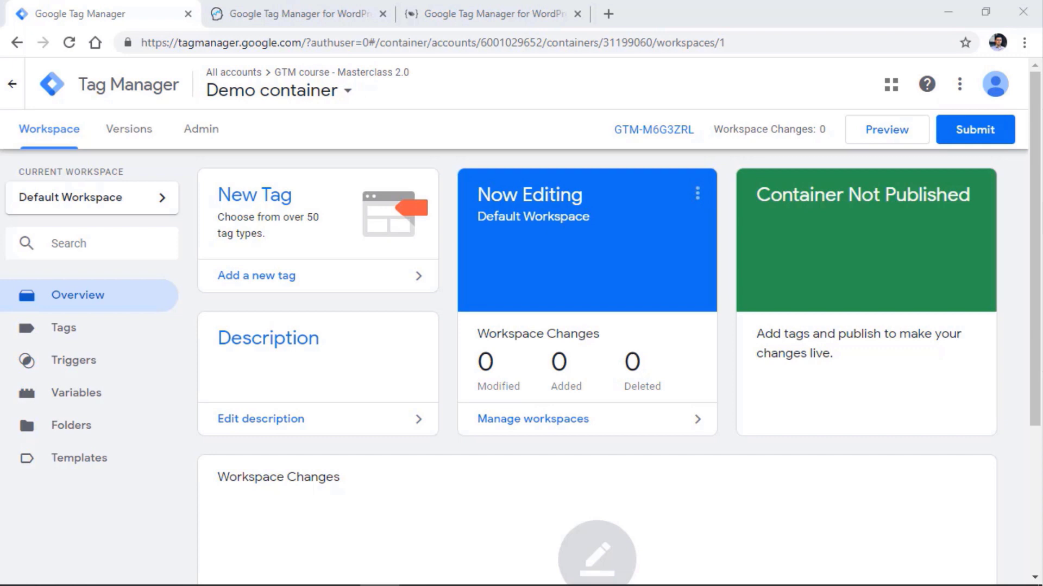
# View the gtm4wp.com plugin site, and open the Google Tag Manager for WordPress general options in the WordPress admin.
pyautogui.click(494, 15)
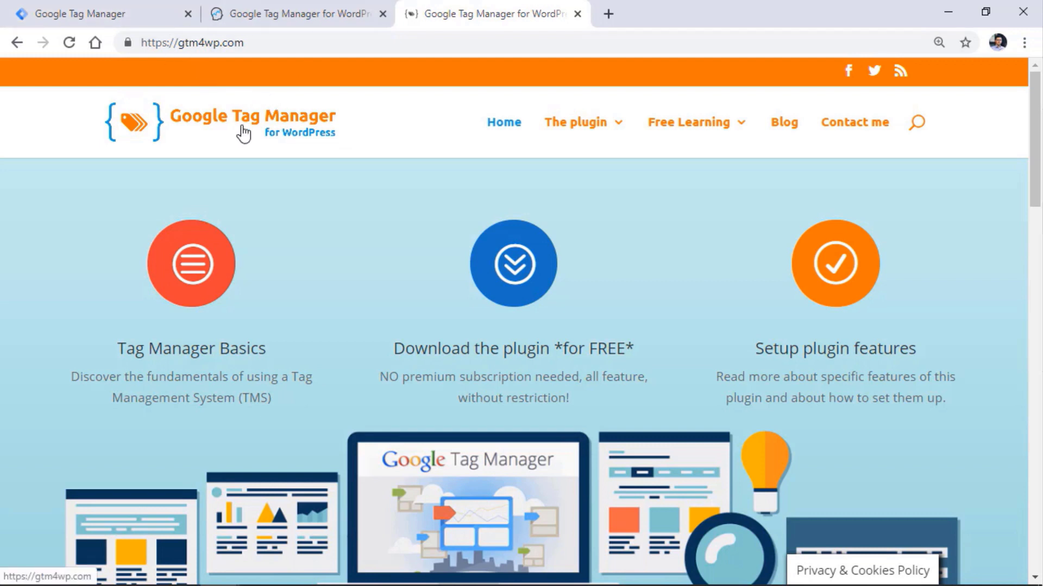
pyautogui.click(302, 20)
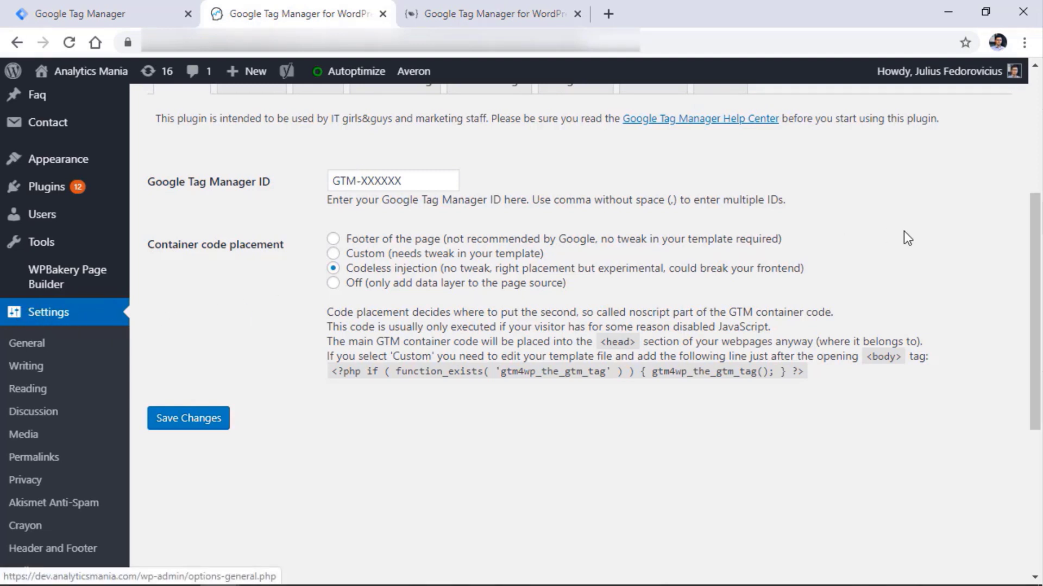
pyautogui.scroll(-3, 1024, 244)
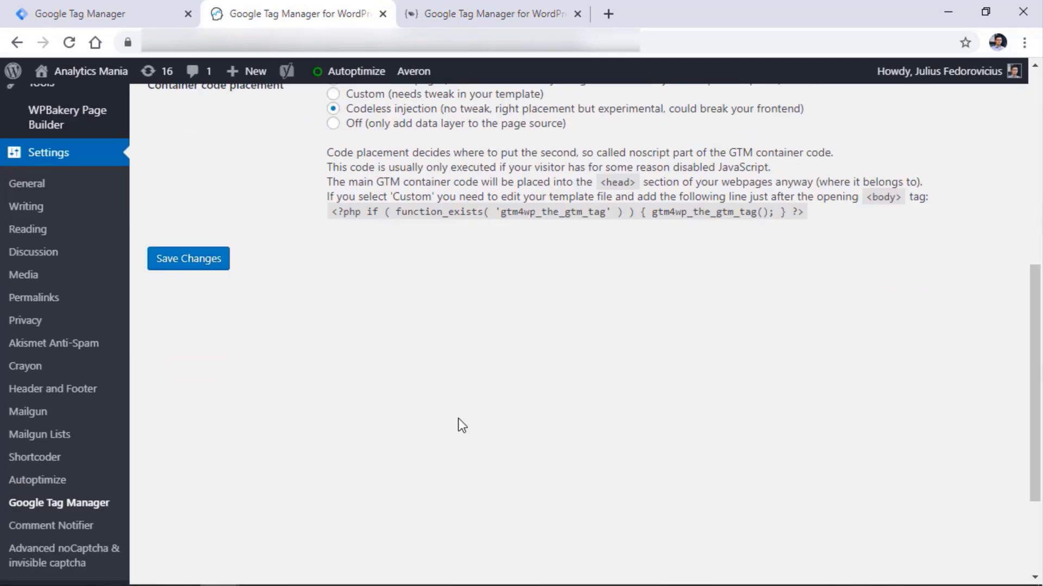
pyautogui.click(60, 511)
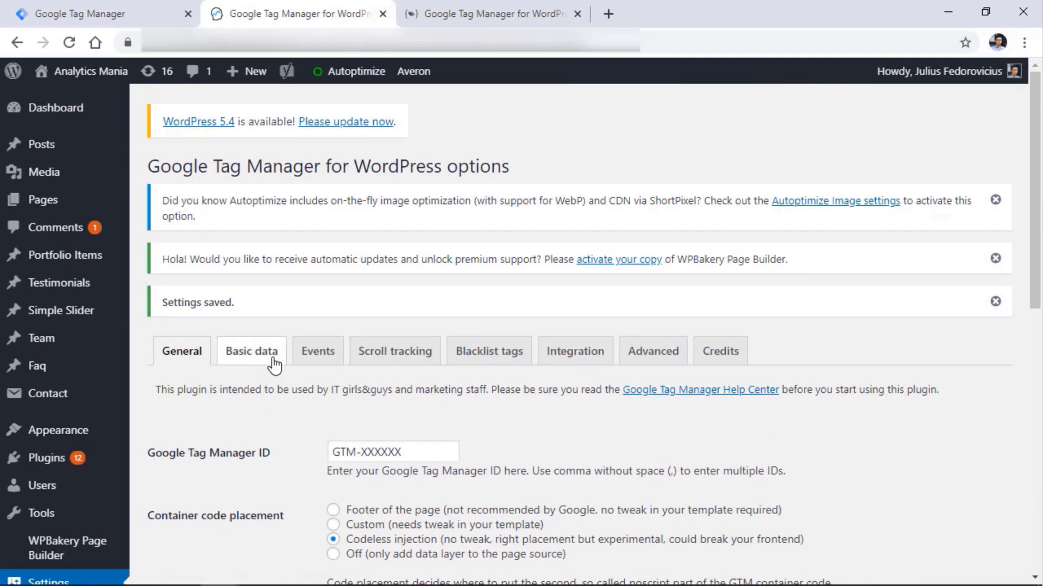
pyautogui.scroll(-5, 282, 347)
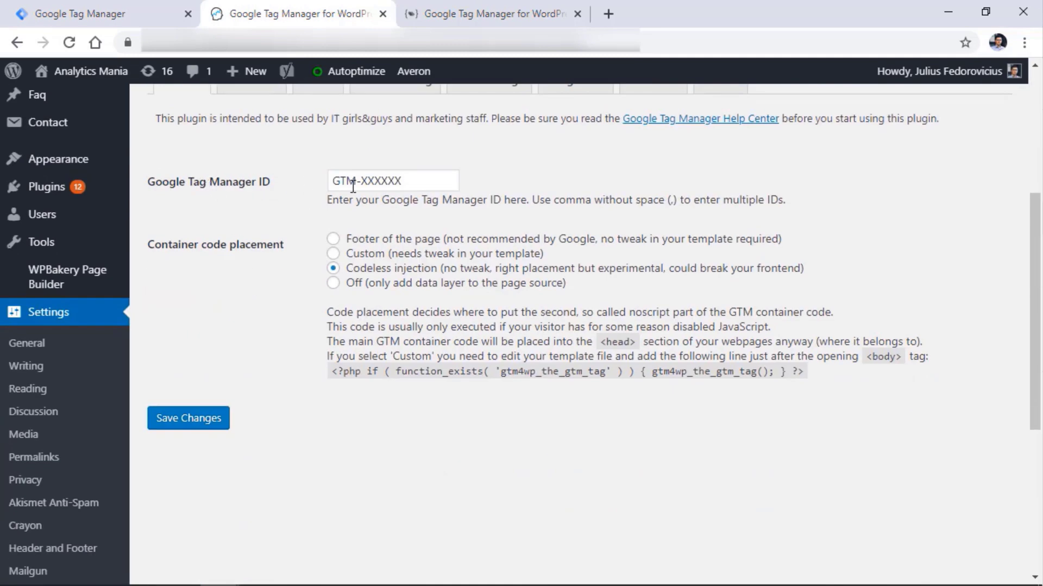
# Copy Demo container's ID from Tag Manager and set the WordPress plugin's Google Tag Manager ID to GTM-M6G3ZRL without a leading space.
pyautogui.doubleClick(399, 181)
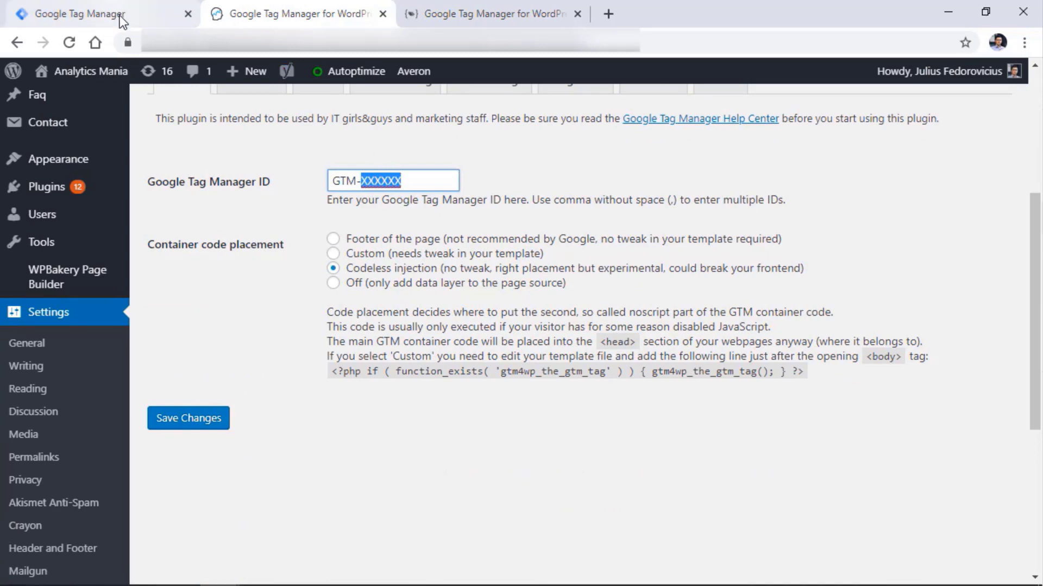
pyautogui.click(55, 16)
pyautogui.moveTo(602, 139); pyautogui.dragTo(694, 134)
pyautogui.rightClick(674, 137)
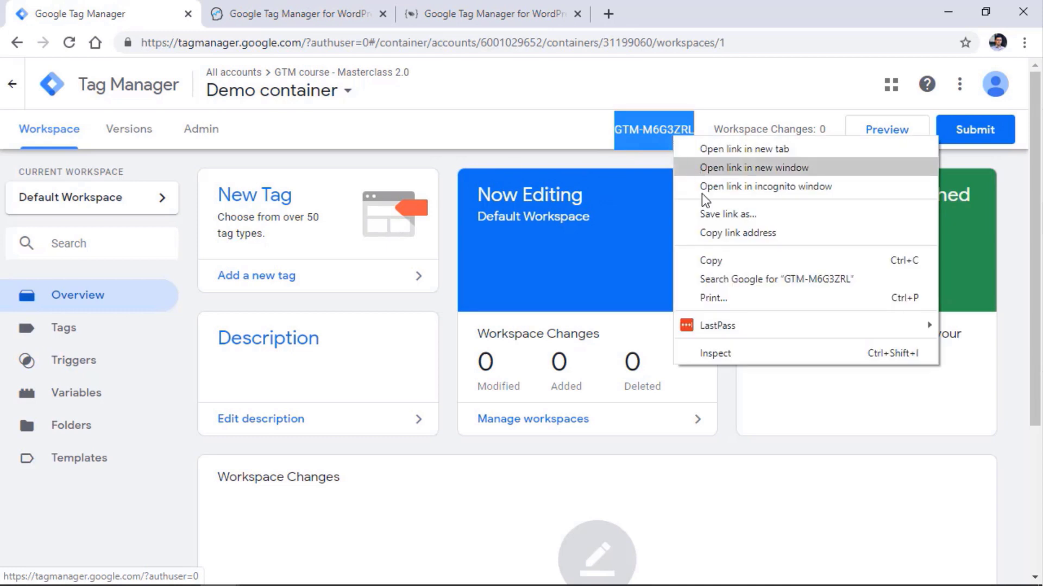
pyautogui.rightClick(372, 185)
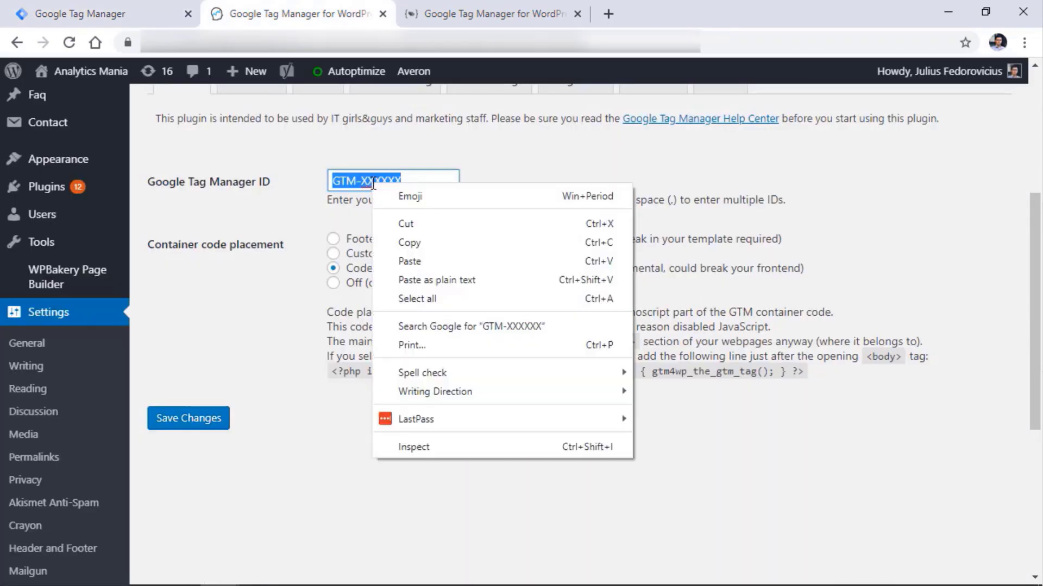
pyautogui.click(418, 263)
pyautogui.click(337, 186)
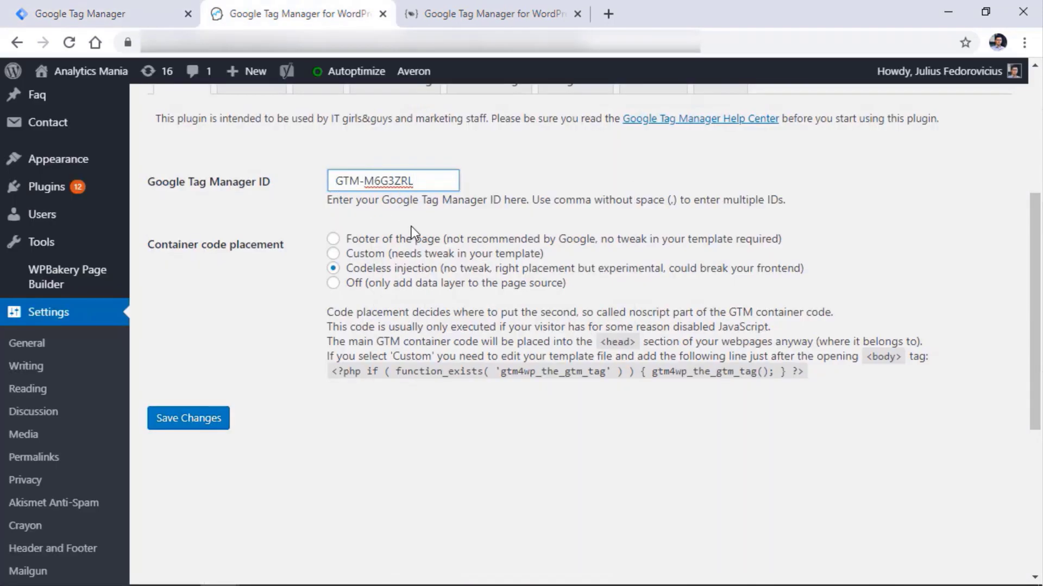
pyautogui.press('BackSpace')
pyautogui.click(497, 174)
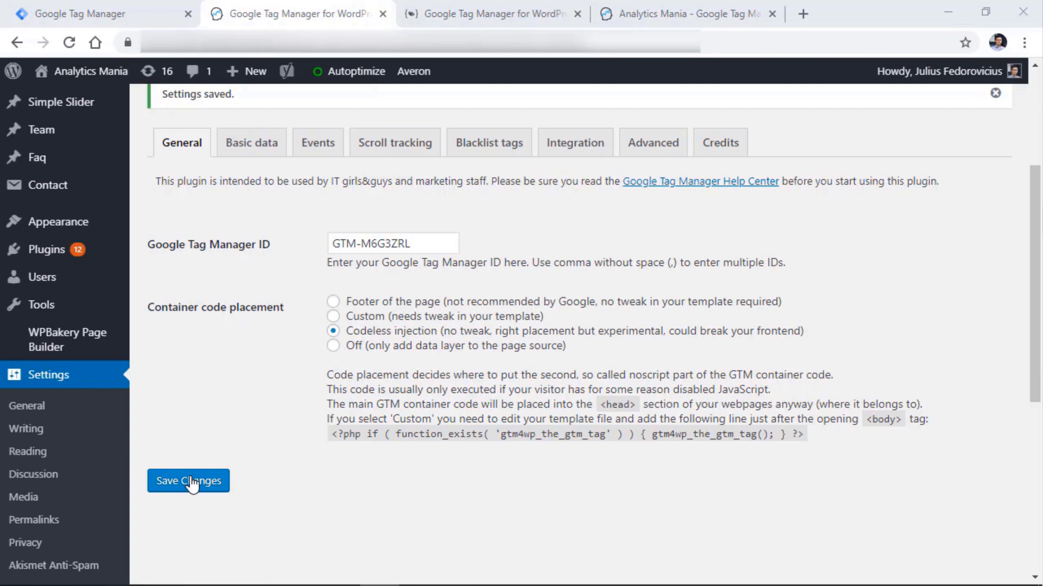
# Try the Custom container code placement, compare it with the other placement options, and switch back to Codeless injection.
pyautogui.click(333, 317)
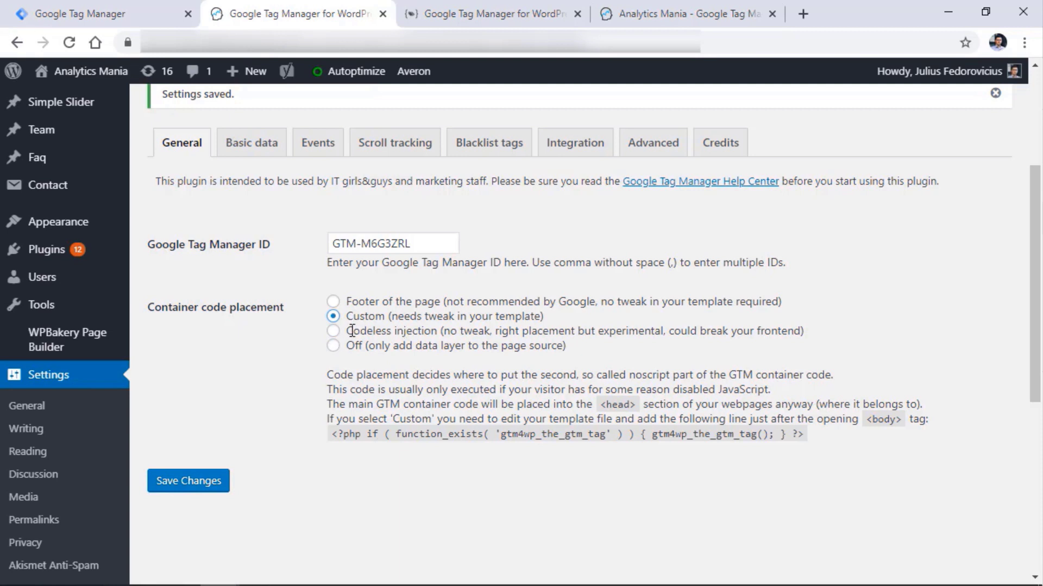
pyautogui.moveTo(346, 331); pyautogui.dragTo(436, 327)
pyautogui.click(414, 338)
pyautogui.moveTo(347, 317); pyautogui.dragTo(449, 322)
pyautogui.click(354, 300)
pyautogui.moveTo(347, 301); pyautogui.dragTo(419, 300)
pyautogui.click(424, 301)
pyautogui.click(333, 331)
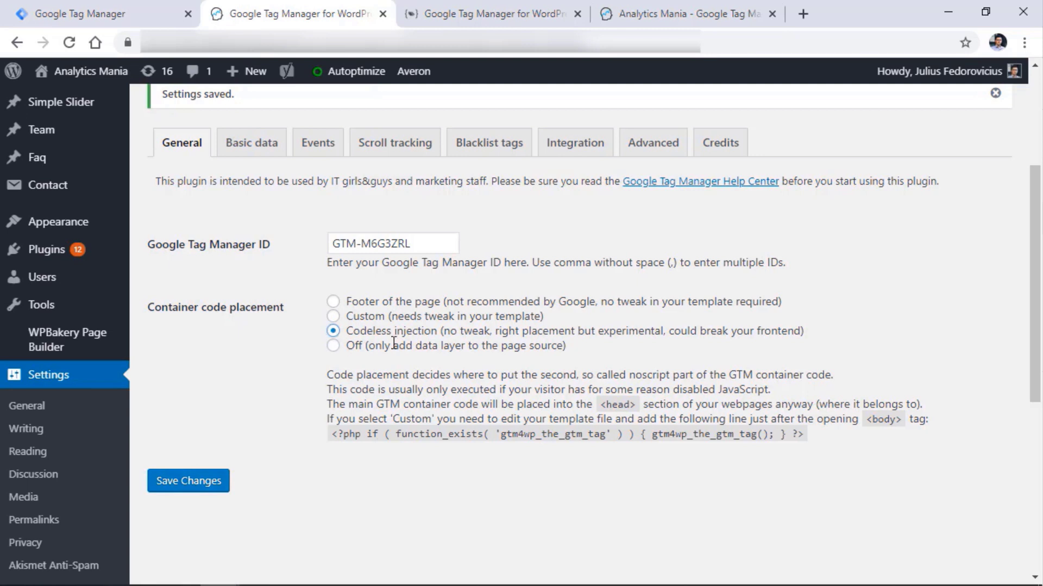
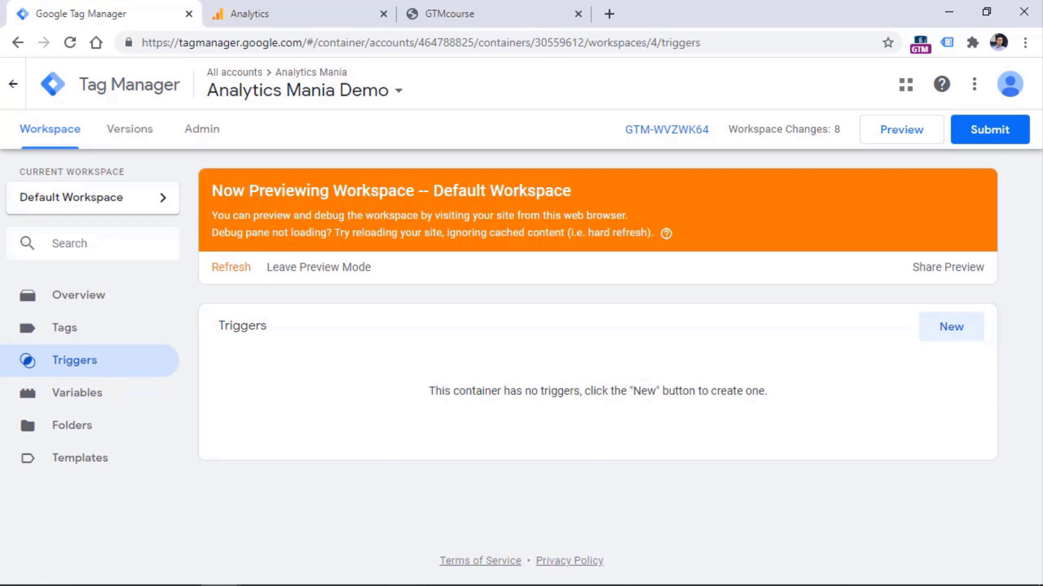
# Switch to Google Analytics and examine the Analytics Mania Demo property's Global Site Tag in its tracking code settings.
pyautogui.click(255, 14)
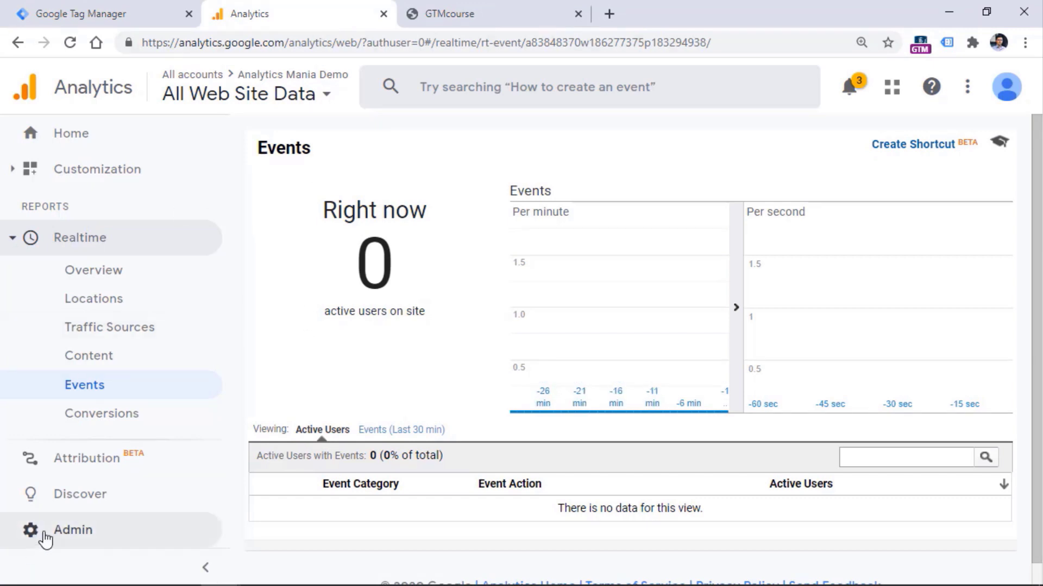
pyautogui.click(42, 532)
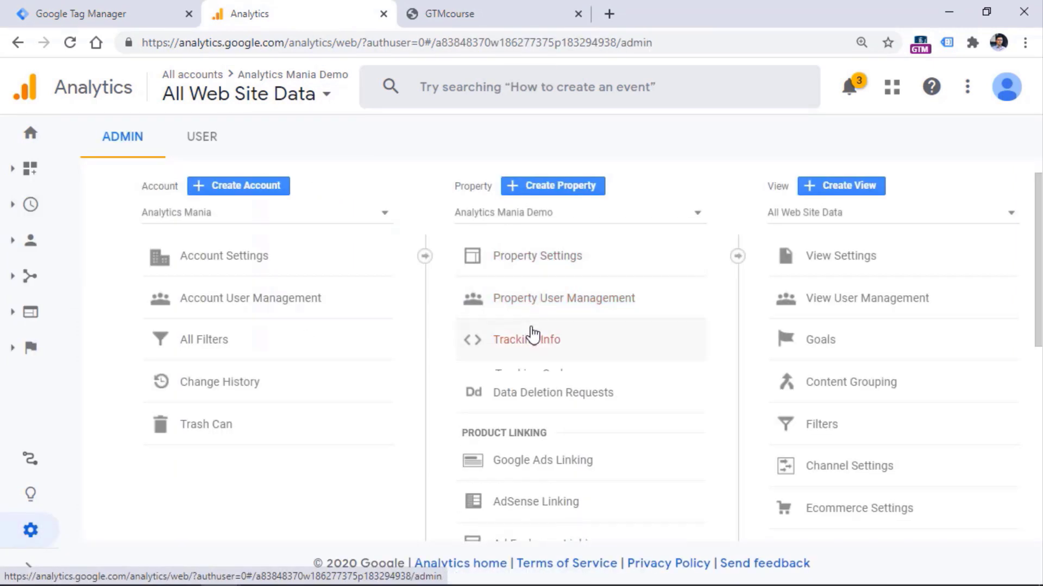
pyautogui.click(531, 339)
pyautogui.click(559, 374)
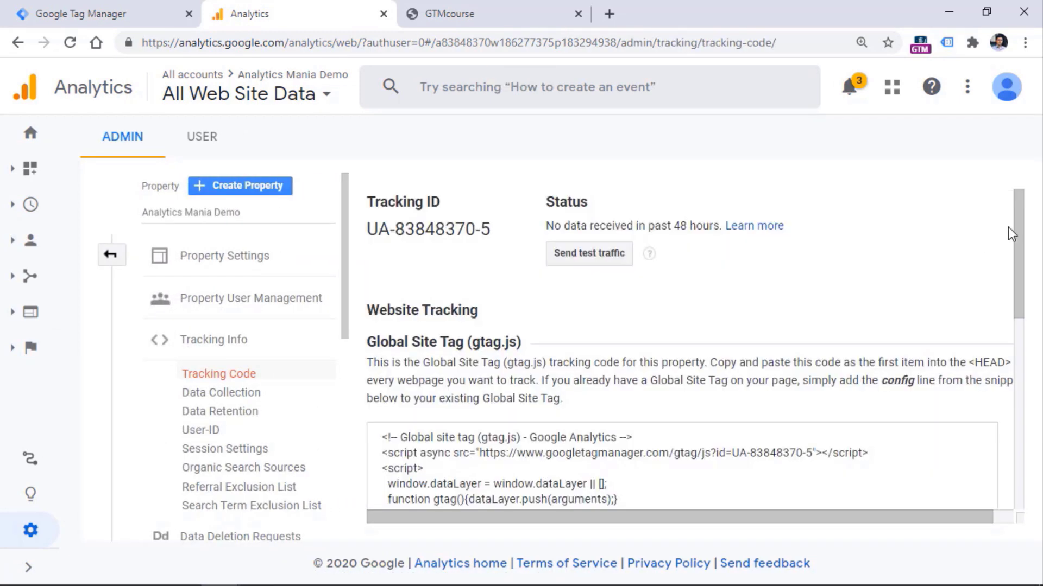
pyautogui.scroll(-3, 559, 382)
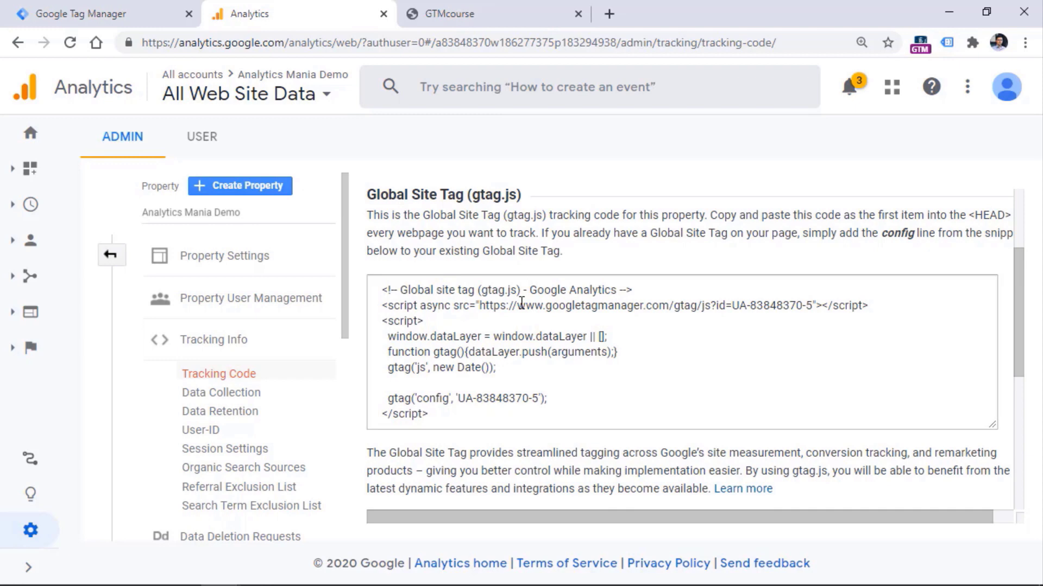
# Switch to Google Tag Manager and create a new tag of type Google Analytics: Universal Analytics in the Analytics Mania Demo container.
pyautogui.click(99, 17)
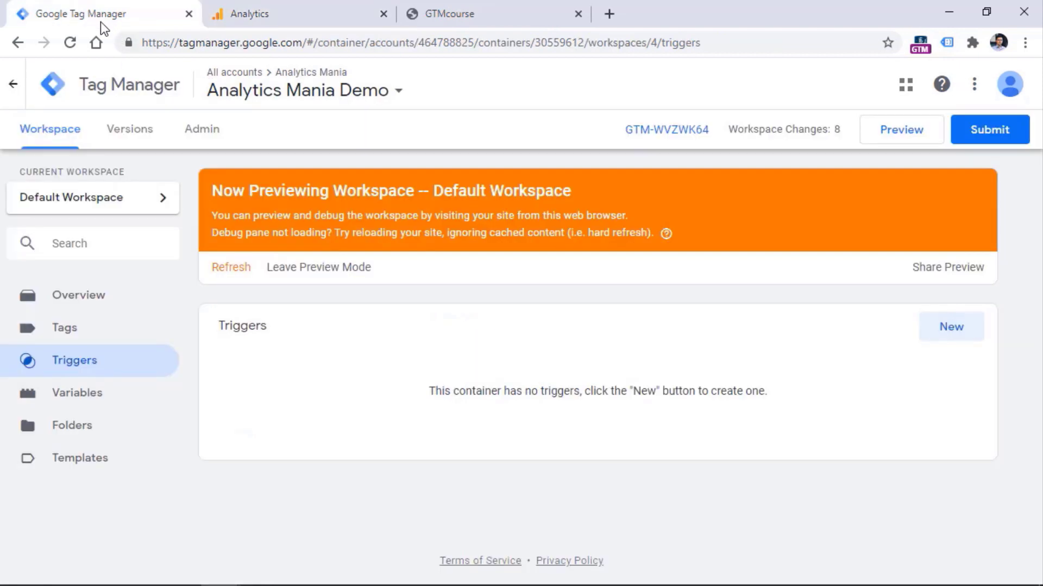
pyautogui.click(64, 333)
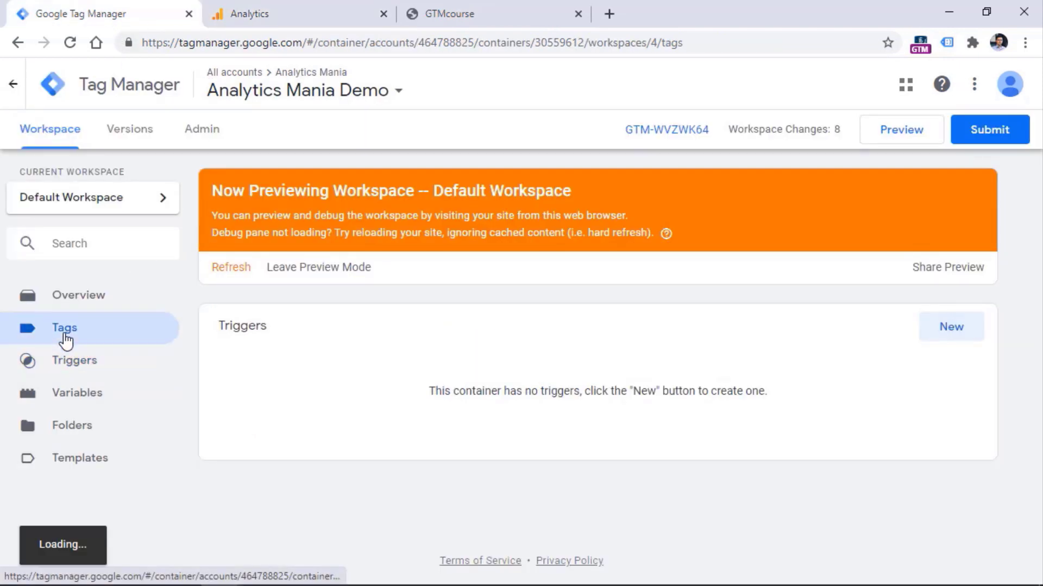
pyautogui.click(950, 327)
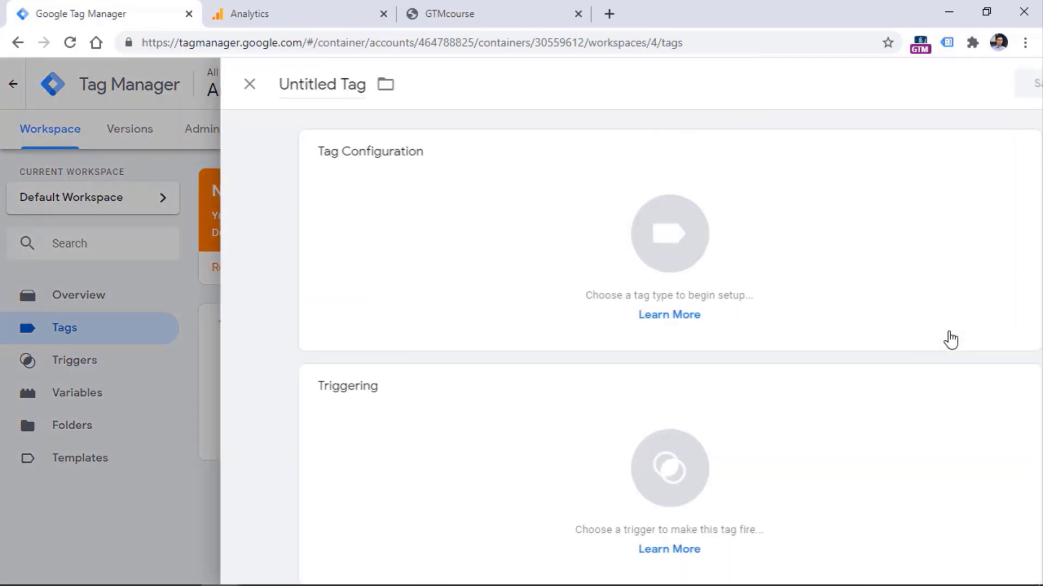
pyautogui.click(352, 216)
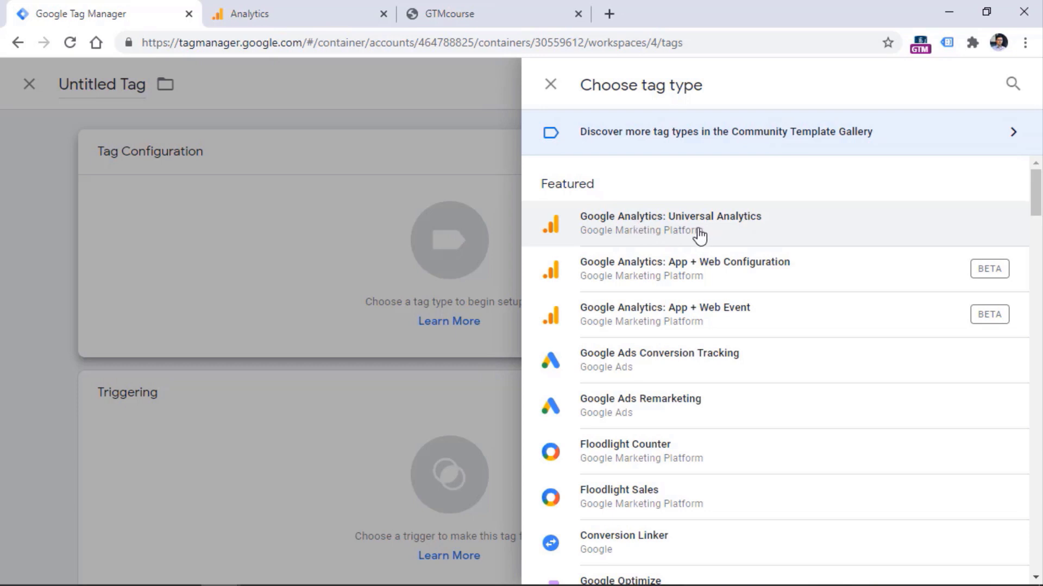
pyautogui.click(662, 233)
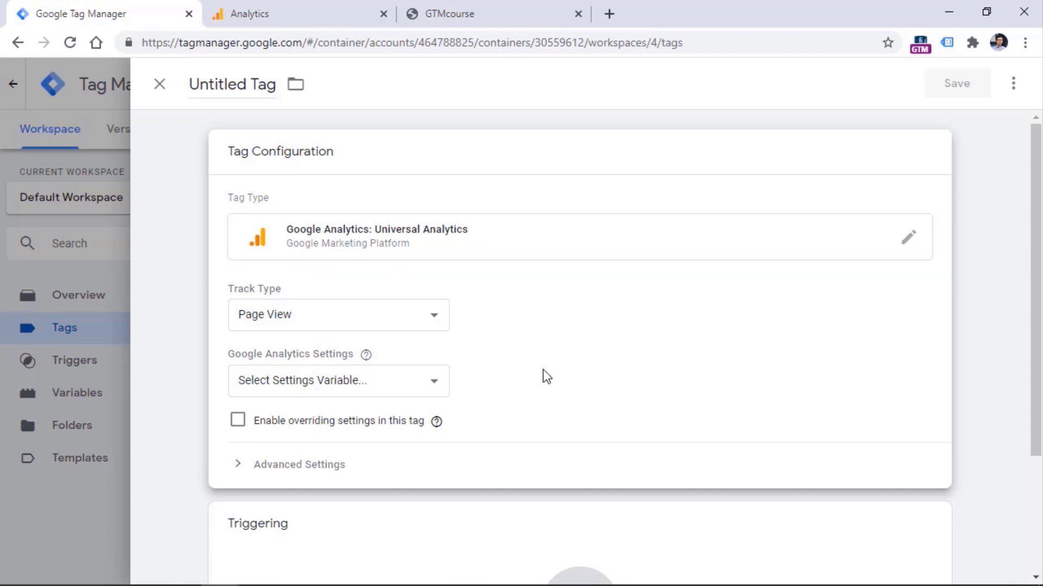
# Compare the untitled tag's Page View track type and Google Analytics settings with the Global Site Tag code in Google Analytics.
pyautogui.click(472, 5)
pyautogui.click(333, 6)
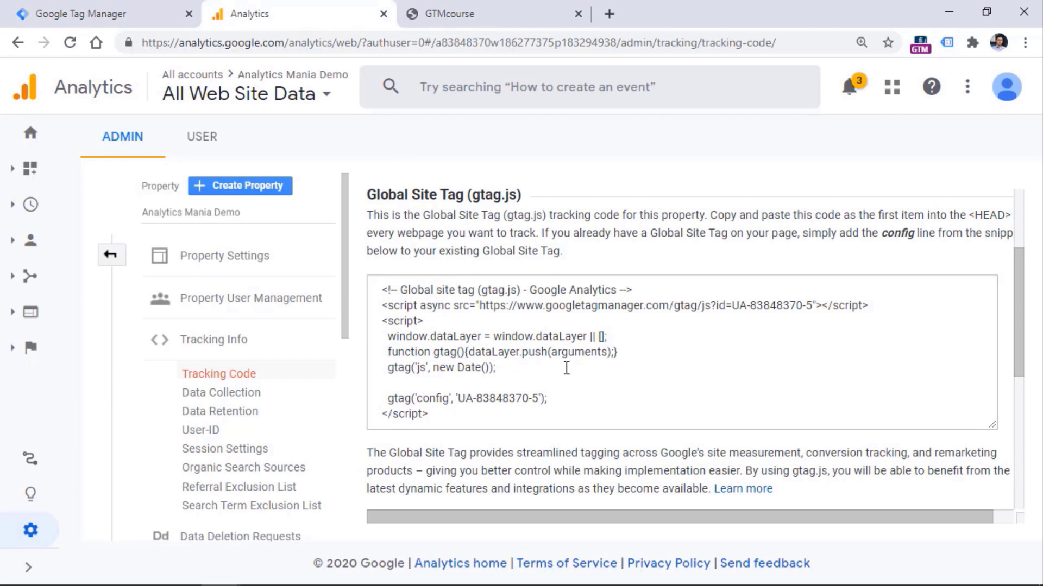
pyautogui.click(98, 13)
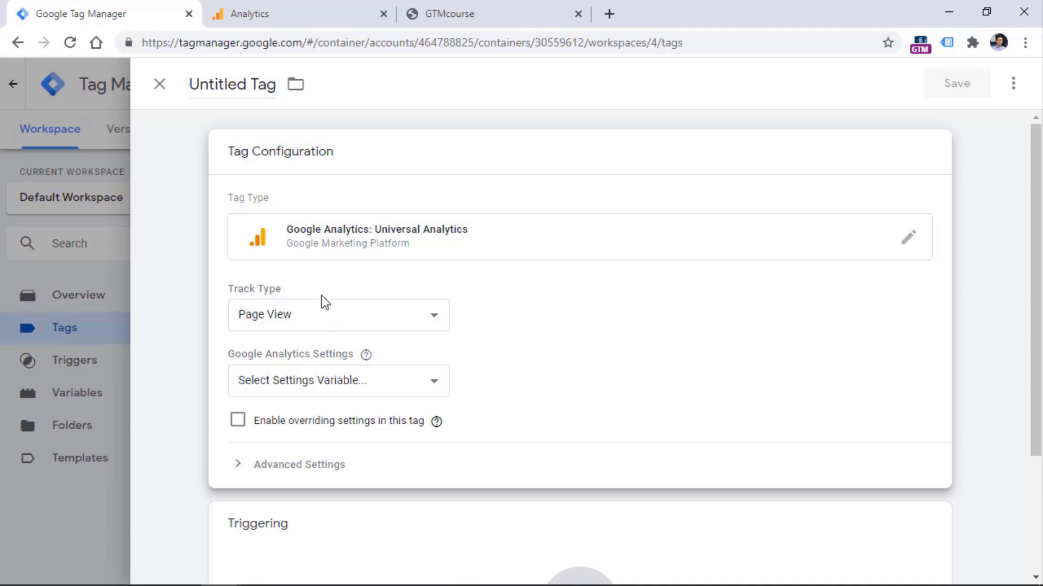
pyautogui.click(299, 16)
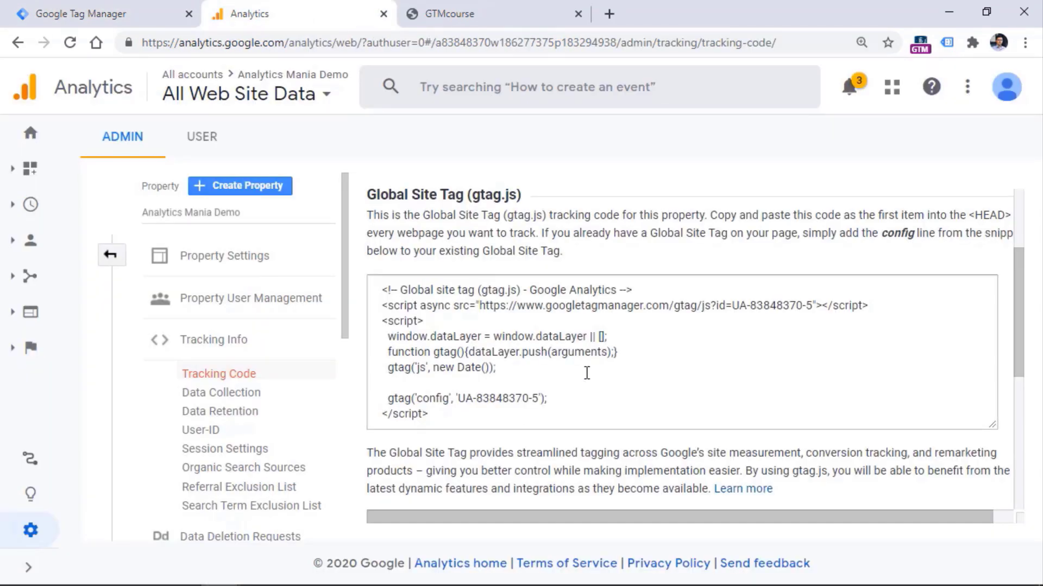
pyautogui.click(81, 13)
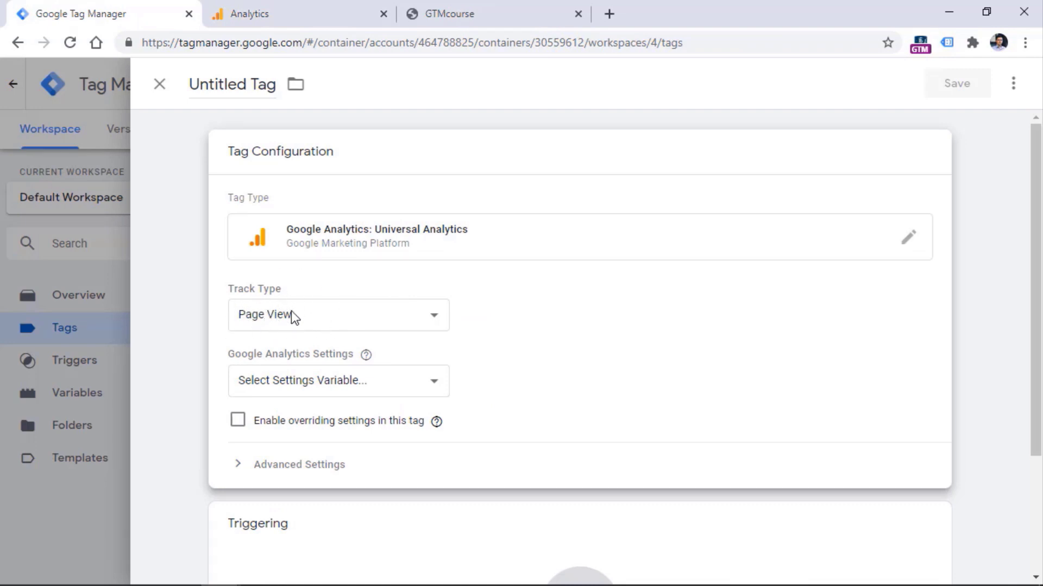
pyautogui.click(255, 14)
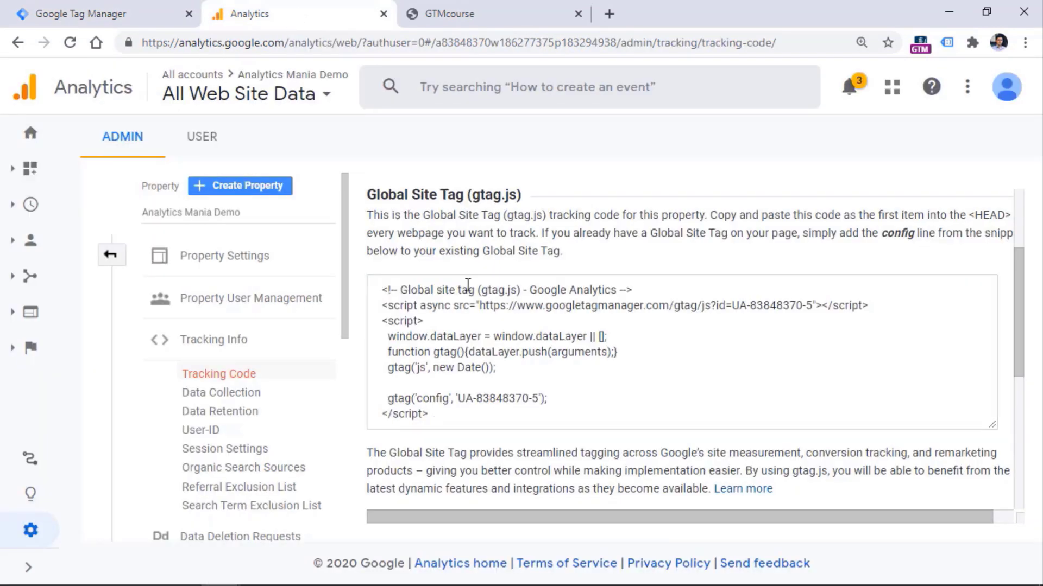
pyautogui.click(108, 15)
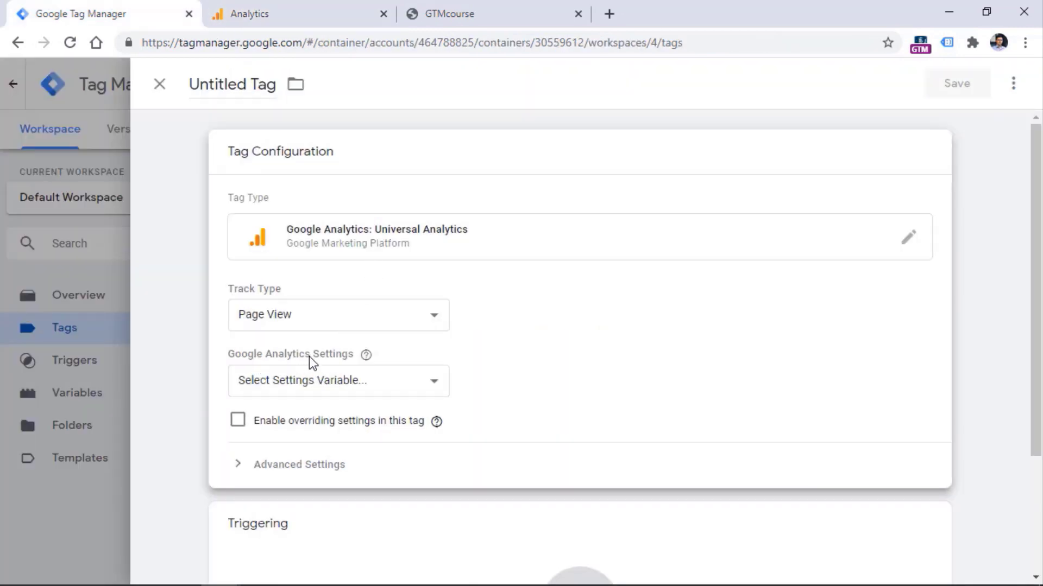
# Enable overriding settings in the tag and set its Tracking ID to UA-83848370-5, copied from the Google Analytics tracking code page.
pyautogui.moveTo(362, 366)
pyautogui.click(238, 424)
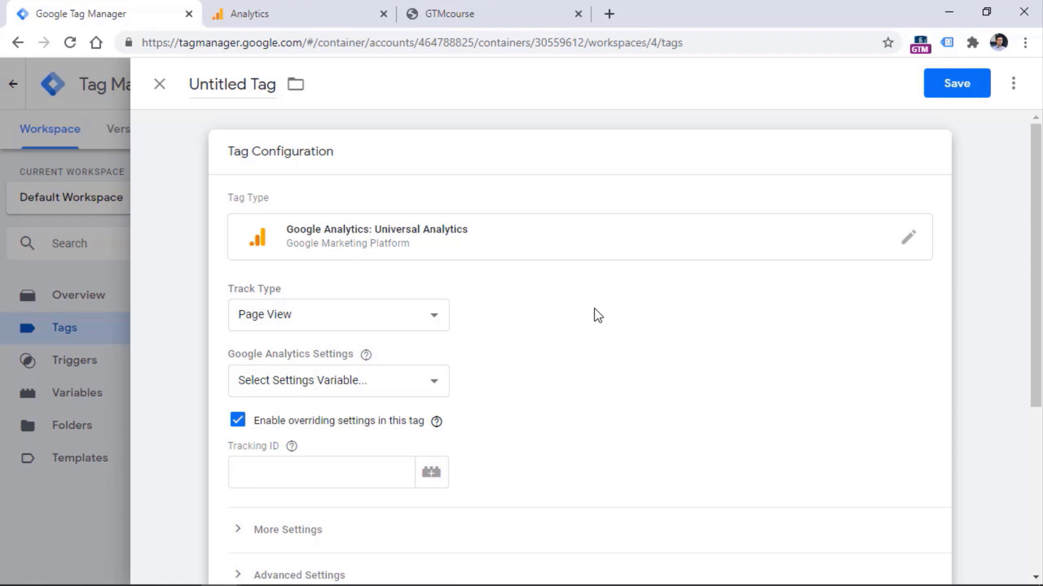
pyautogui.click(291, 12)
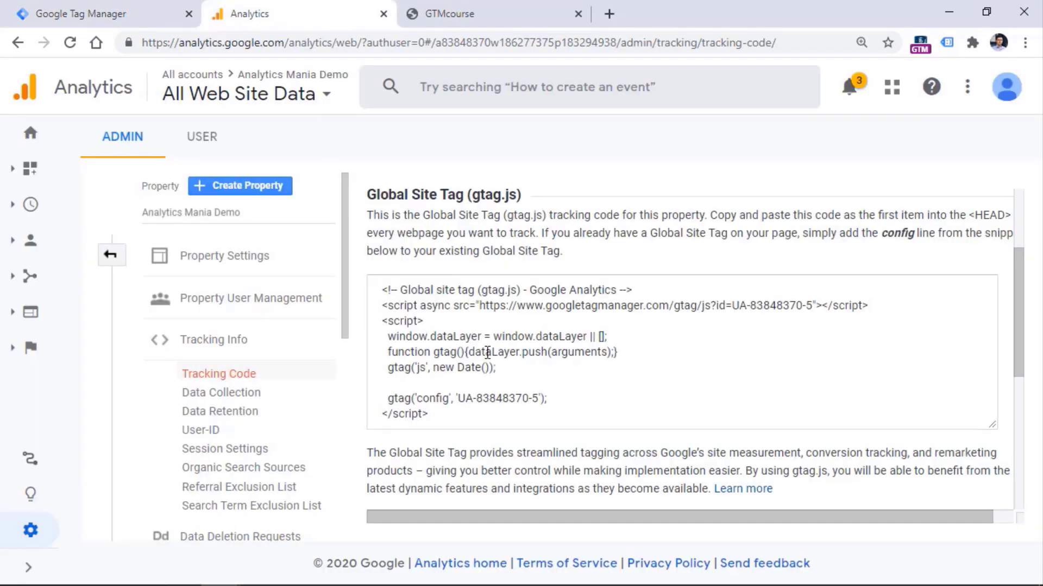
pyautogui.scroll(3, 467, 227)
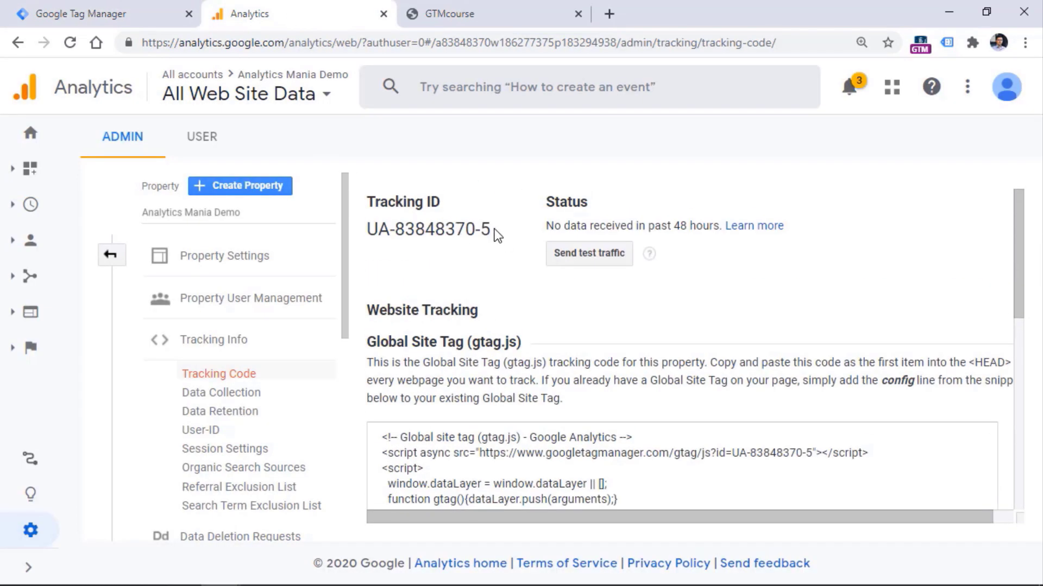
pyautogui.moveTo(492, 231); pyautogui.dragTo(367, 228)
pyautogui.hotkey('ctrl', 'c')
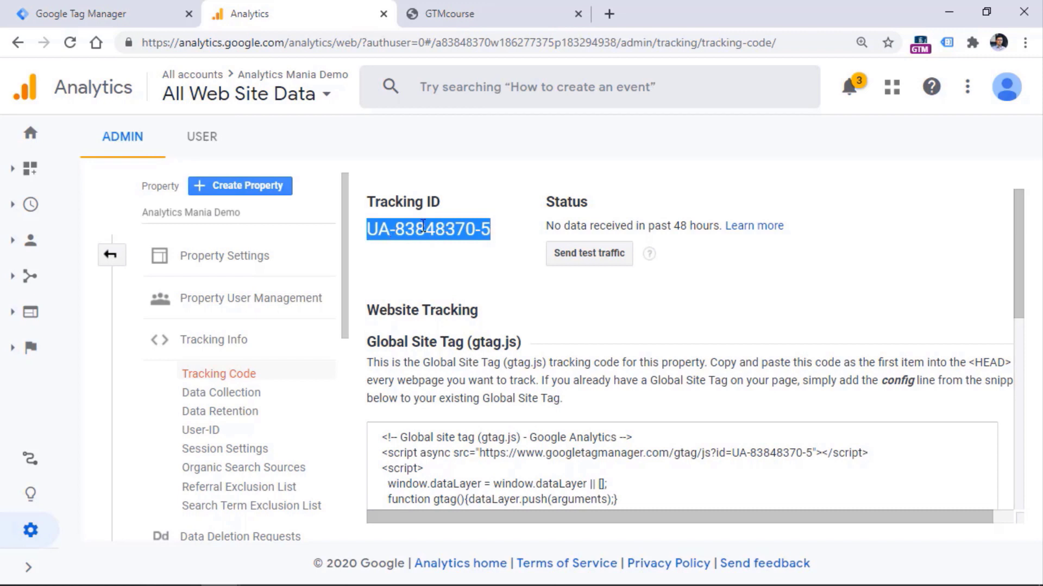
pyautogui.click(174, 13)
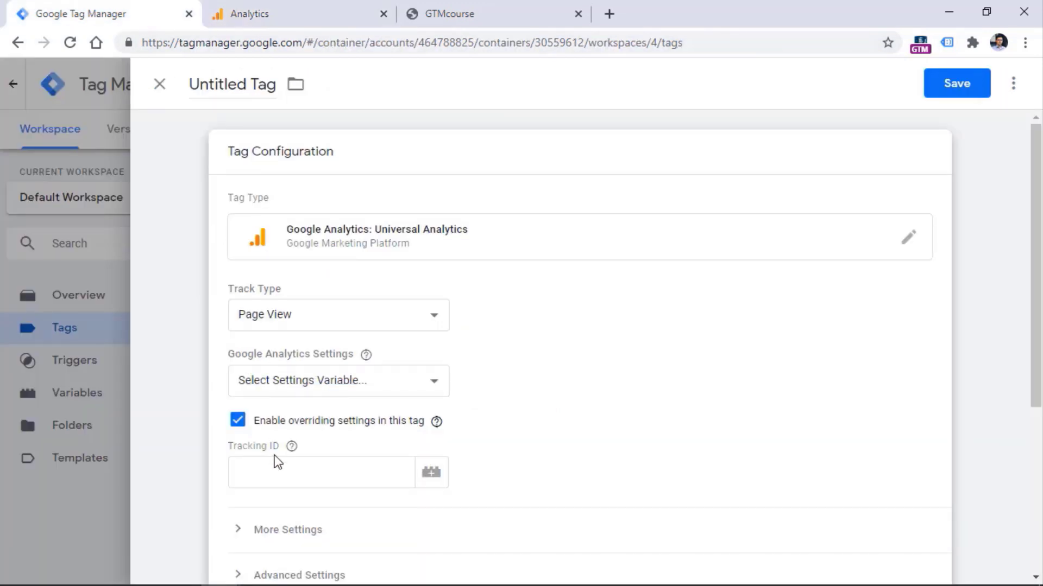
pyautogui.click(276, 472)
pyautogui.rightClick(275, 473)
pyautogui.click(321, 321)
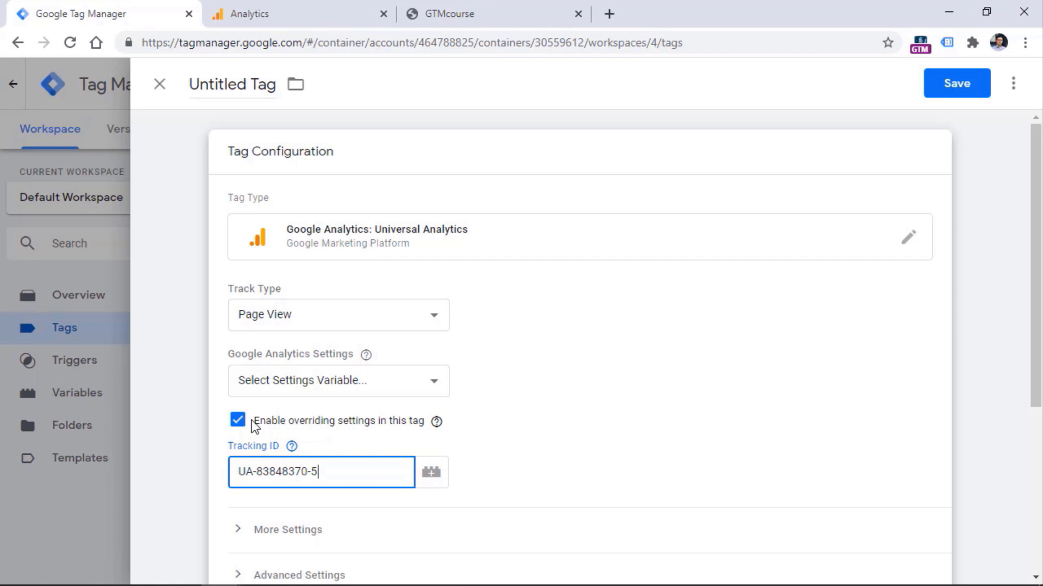
pyautogui.click(291, 445)
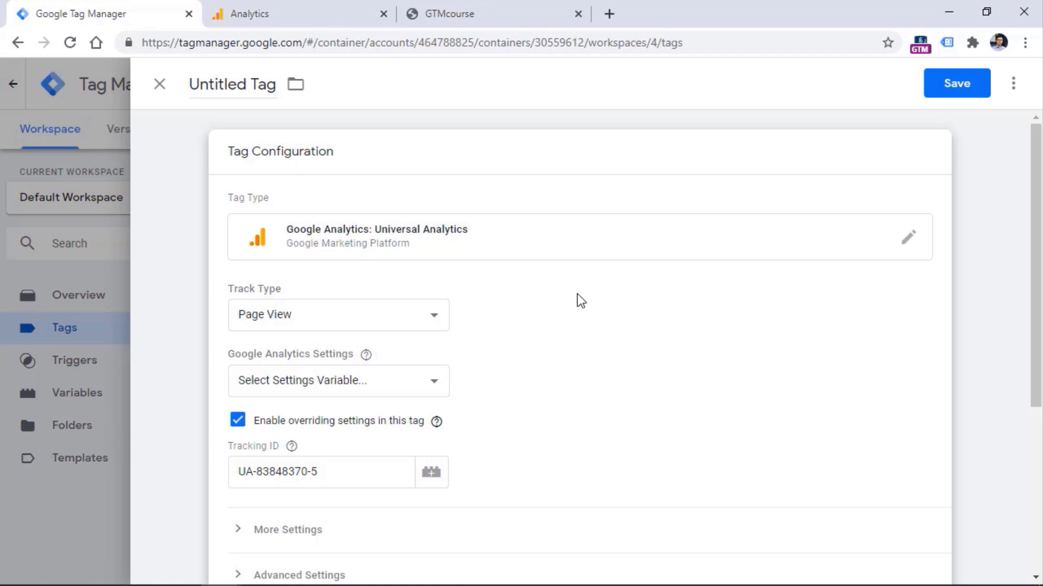
# Assign the All Pages page view trigger to the Universal Analytics tag.
pyautogui.scroll(-5, 550, 315)
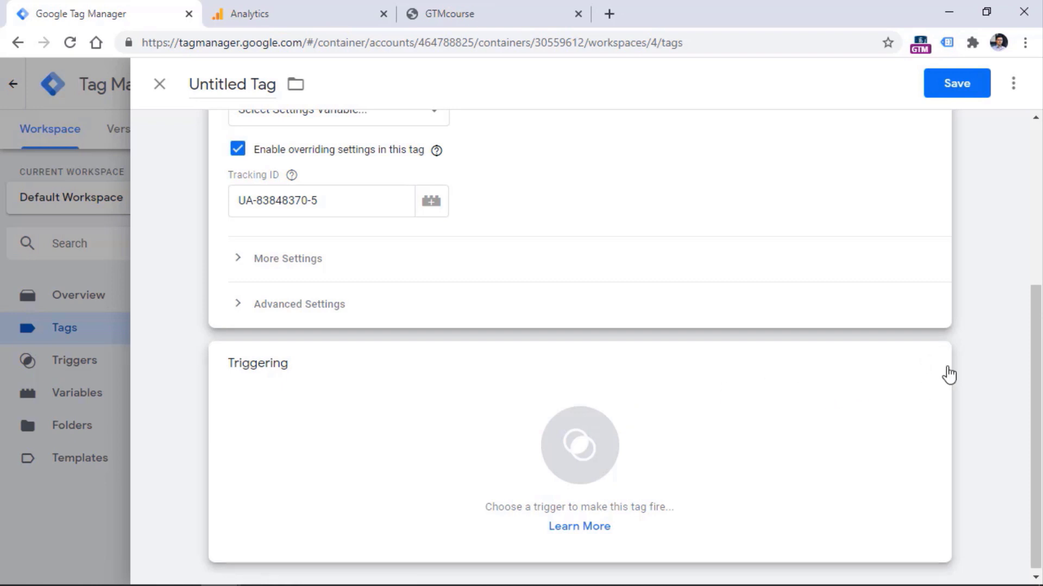
pyautogui.click(752, 414)
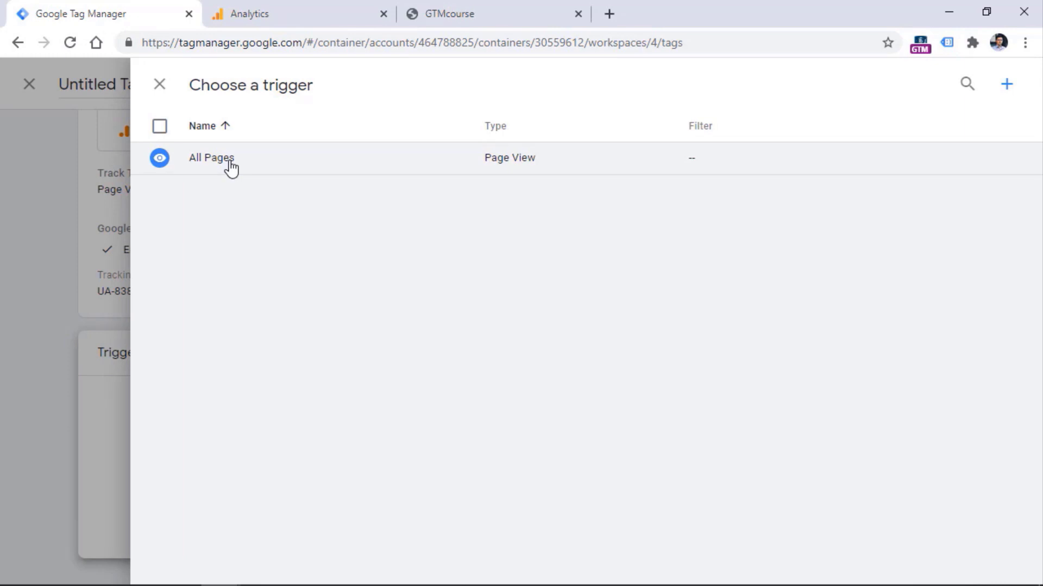
pyautogui.click(231, 163)
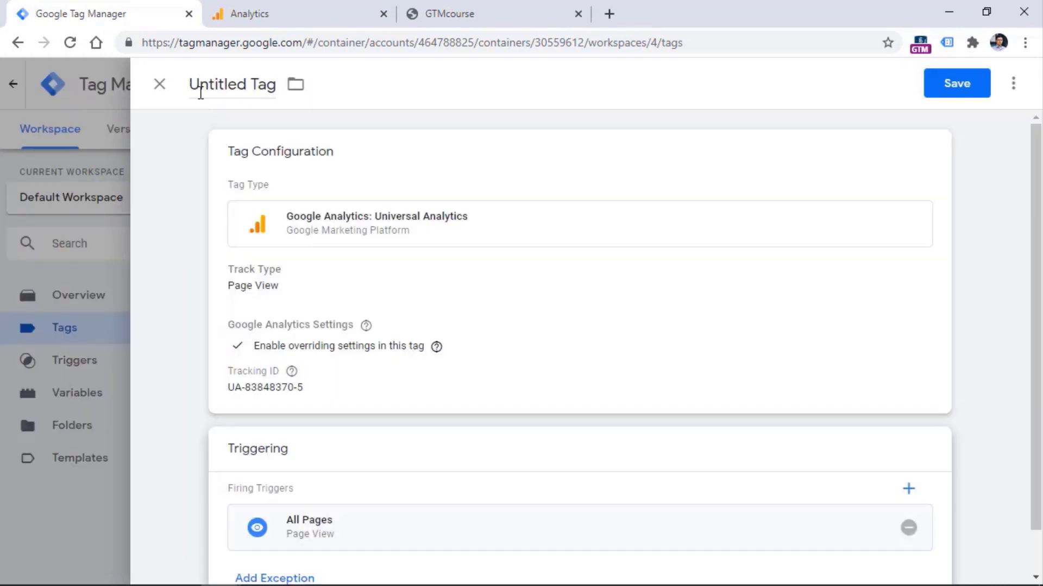
# Name the tag GA Pageview and save it.
pyautogui.click(247, 89)
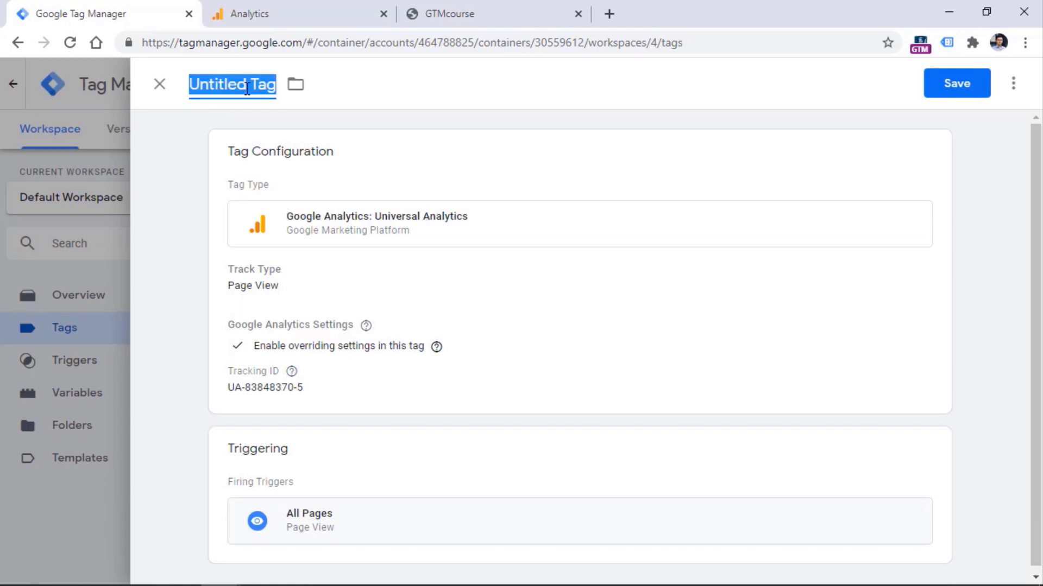
pyautogui.write('GA ')
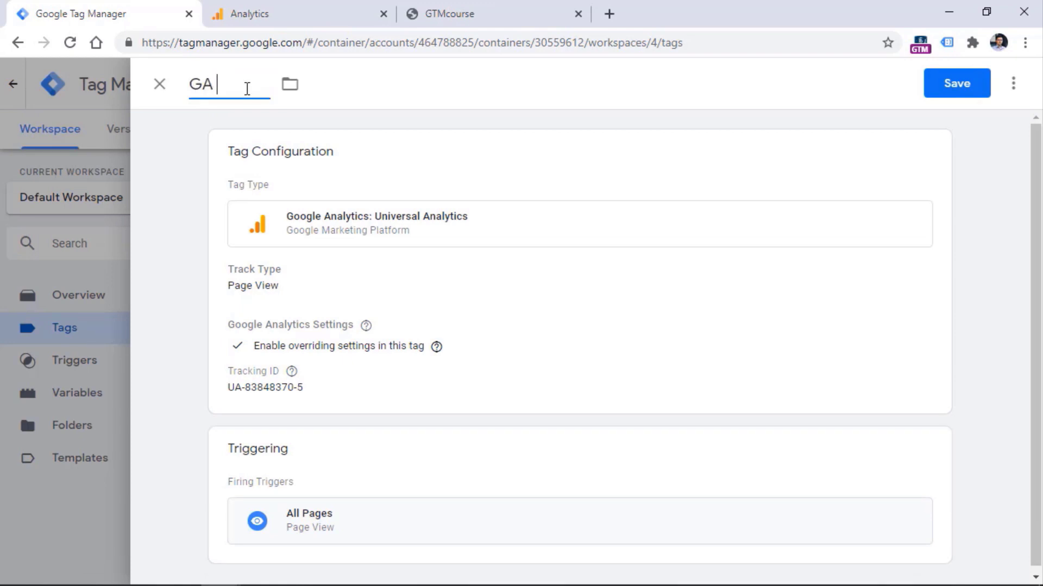
pyautogui.write('Pageview')
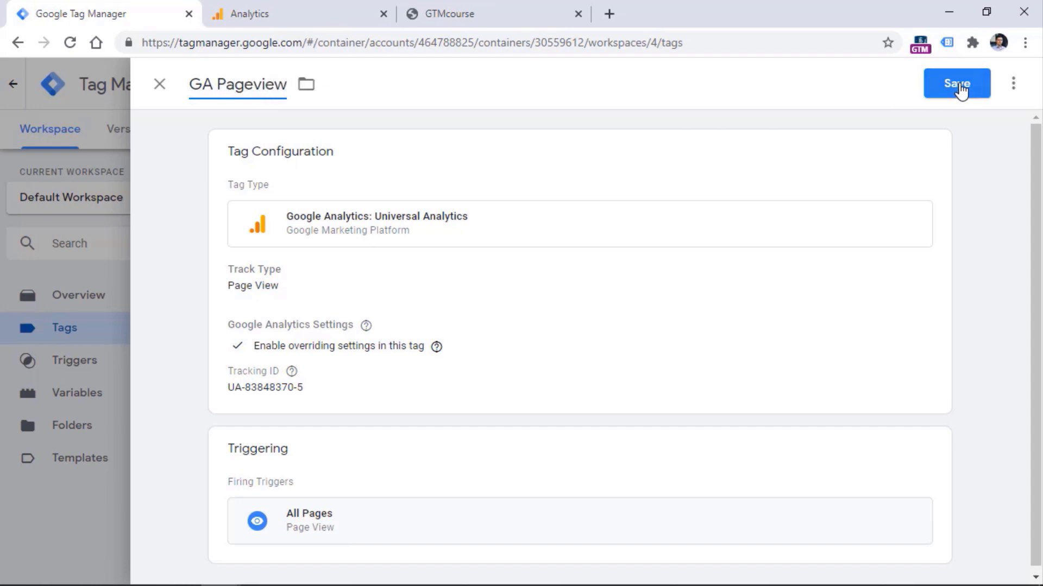
pyautogui.click(959, 86)
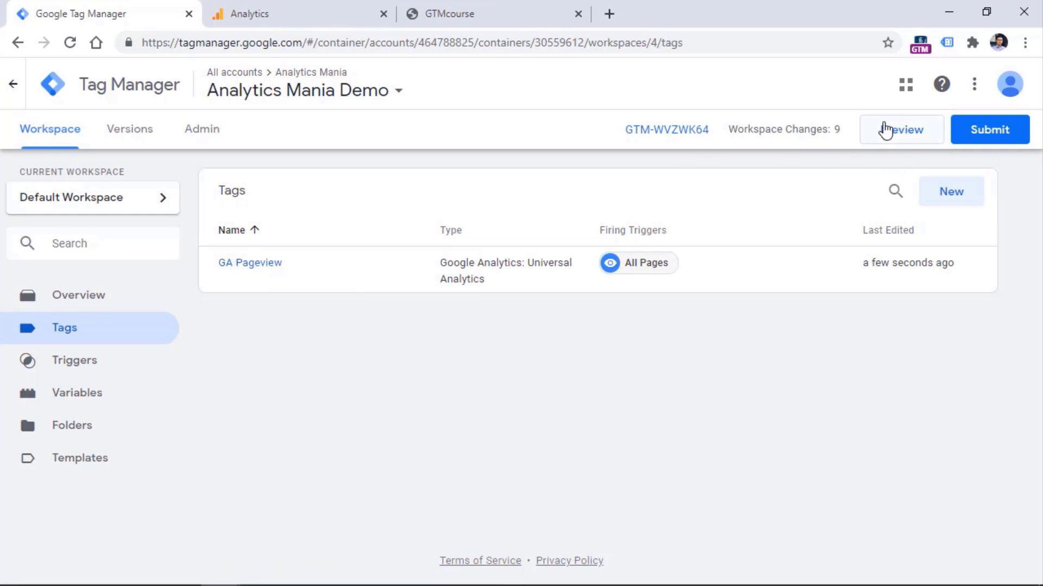
# Preview the Default Workspace, refresh the preview, and reload the GTMcourse store's home page.
pyautogui.click(903, 133)
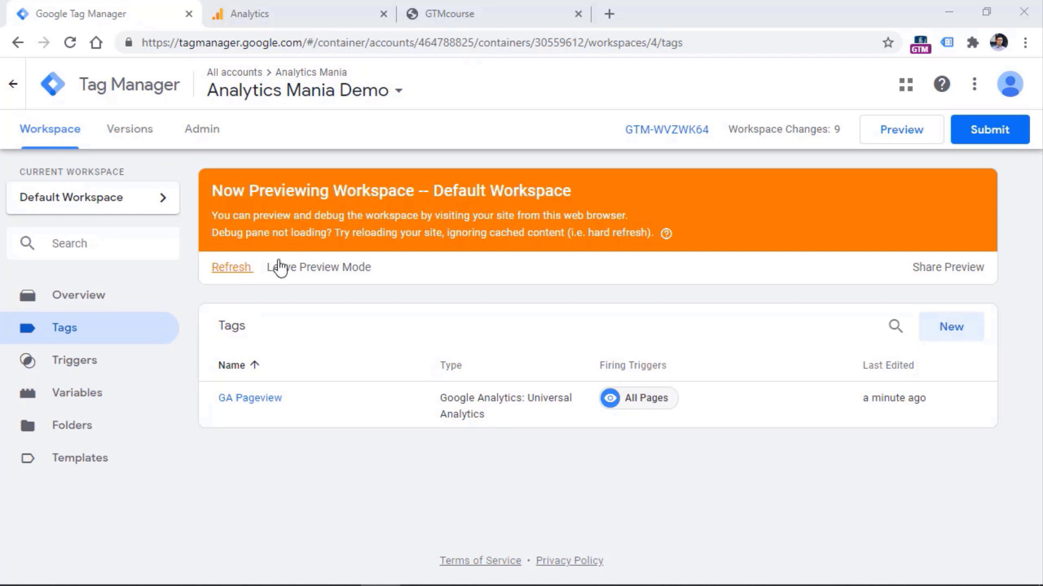
pyautogui.click(232, 268)
pyautogui.click(473, 16)
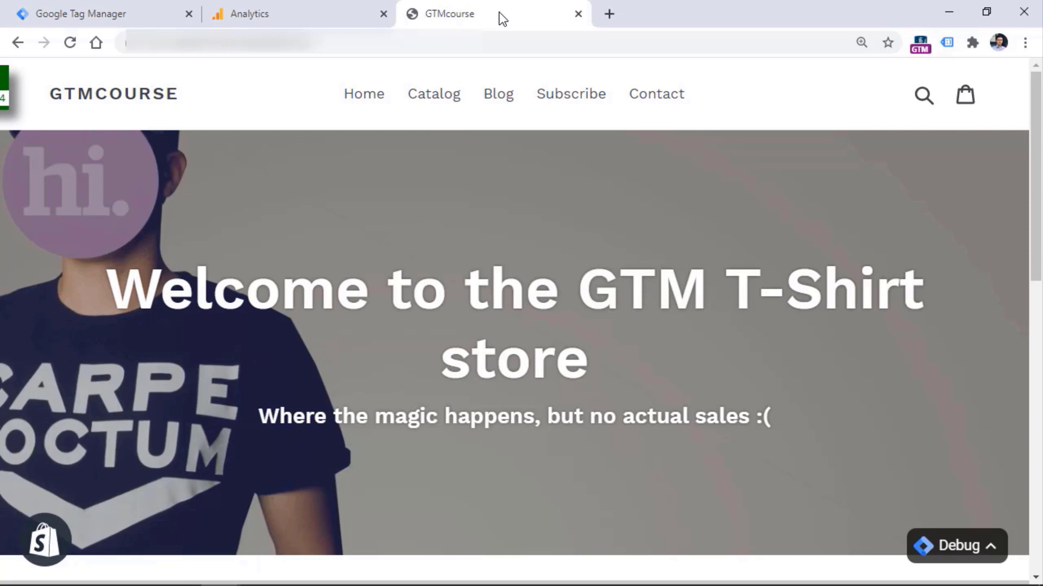
pyautogui.click(146, 99)
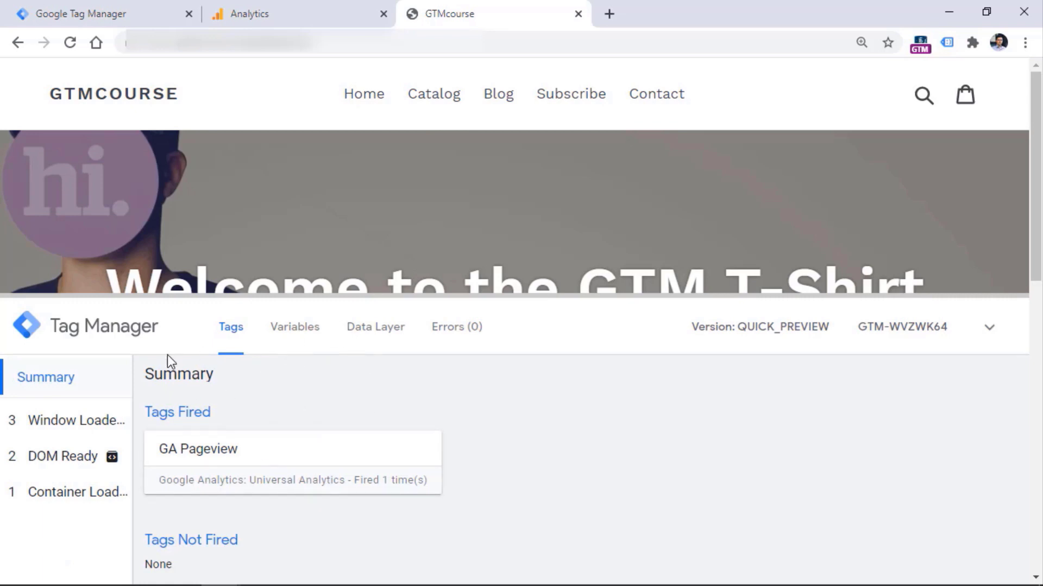
# Examine whether the GA Pageview tag fires on the Container Loaded, DOM Ready and Window Loaded events in the store's debug pane.
pyautogui.click(64, 498)
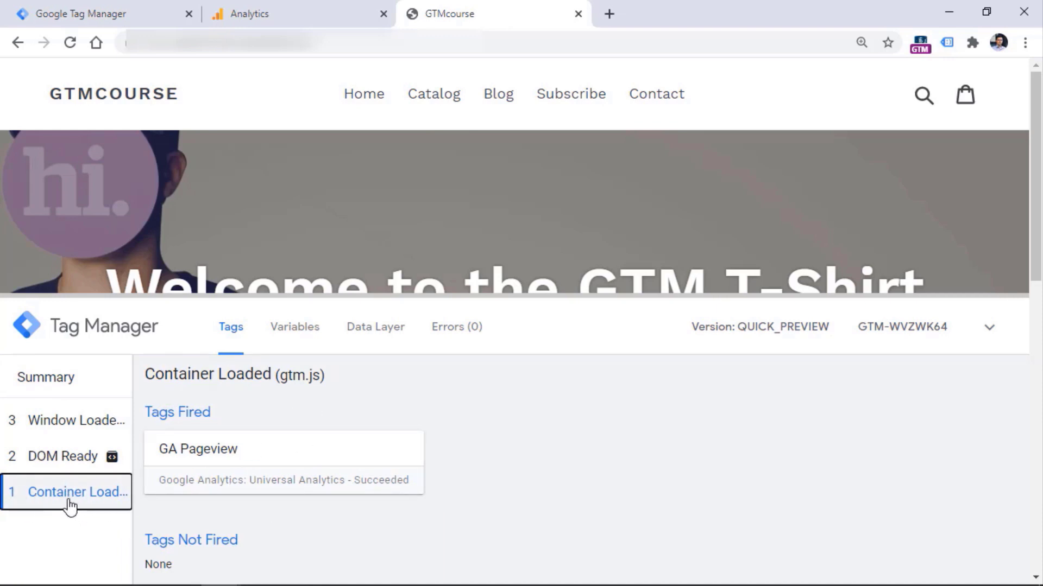
pyautogui.click(94, 14)
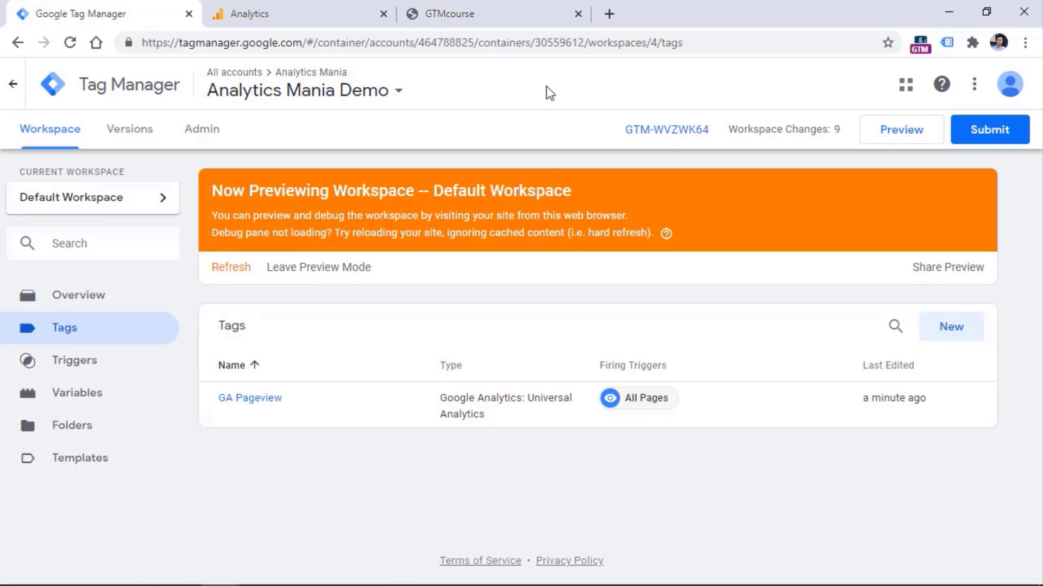
pyautogui.click(494, 16)
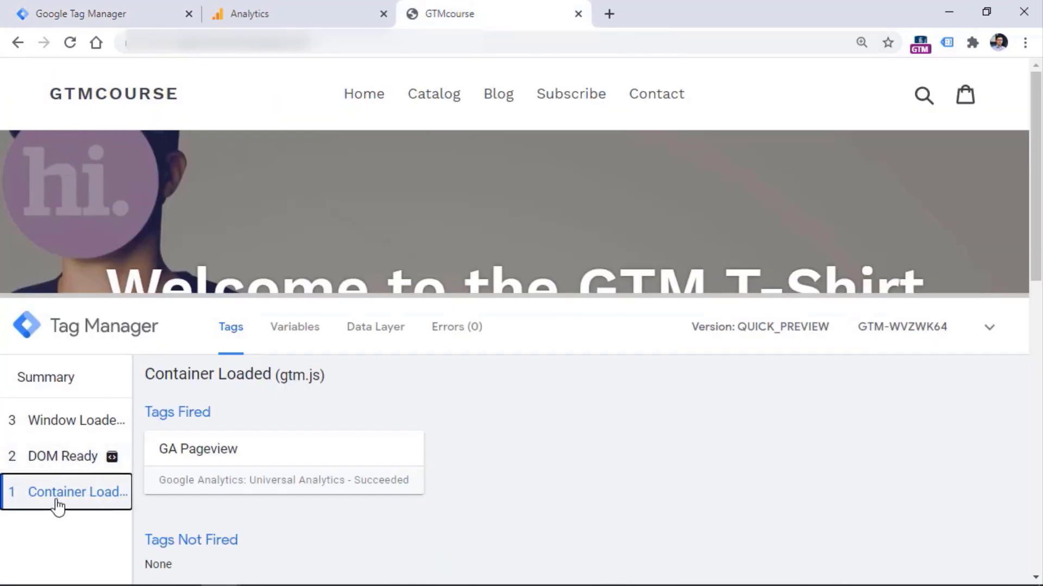
pyautogui.click(65, 456)
pyautogui.click(63, 429)
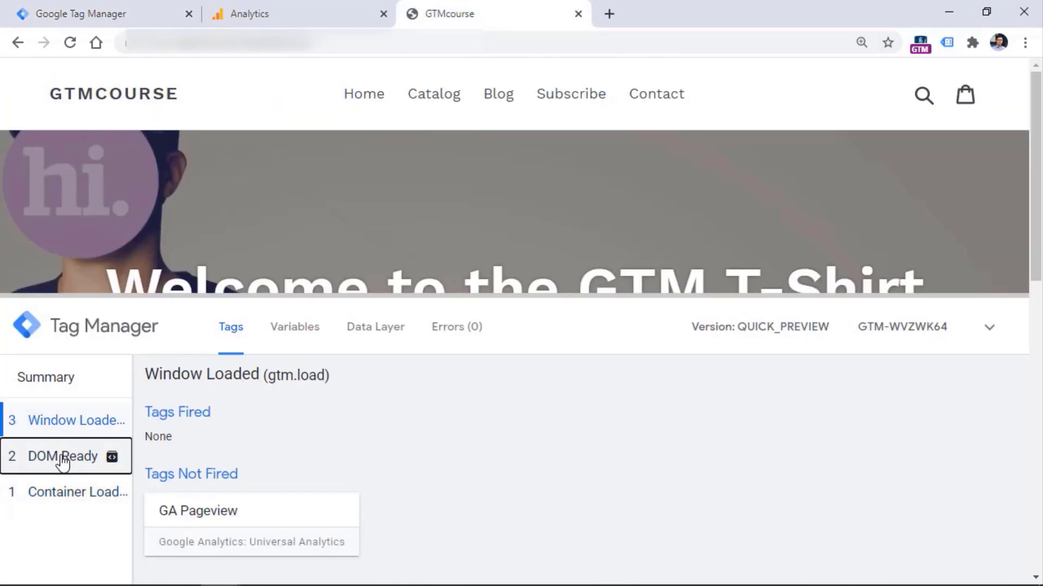
pyautogui.click(63, 459)
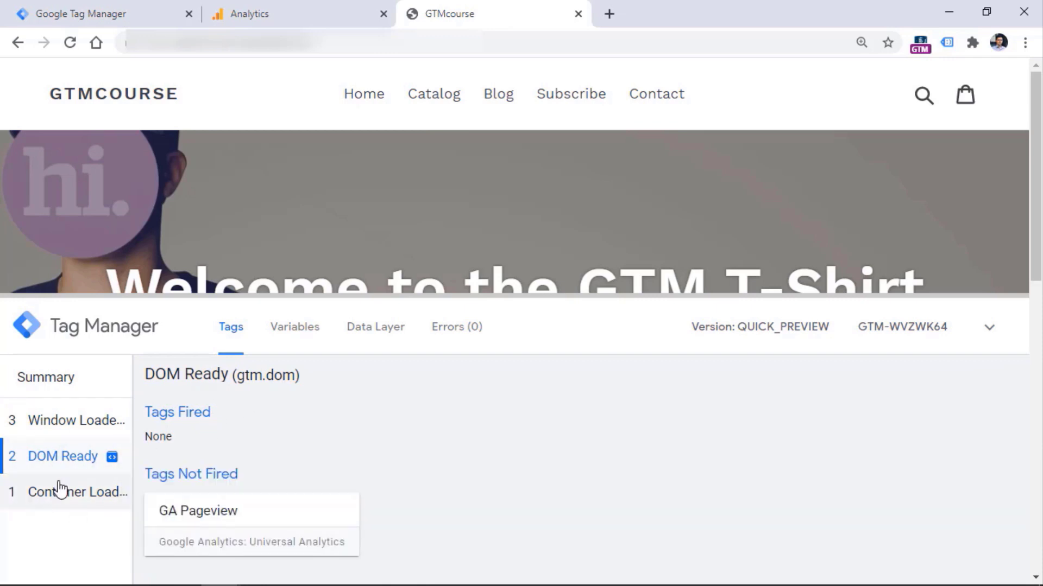
pyautogui.click(89, 499)
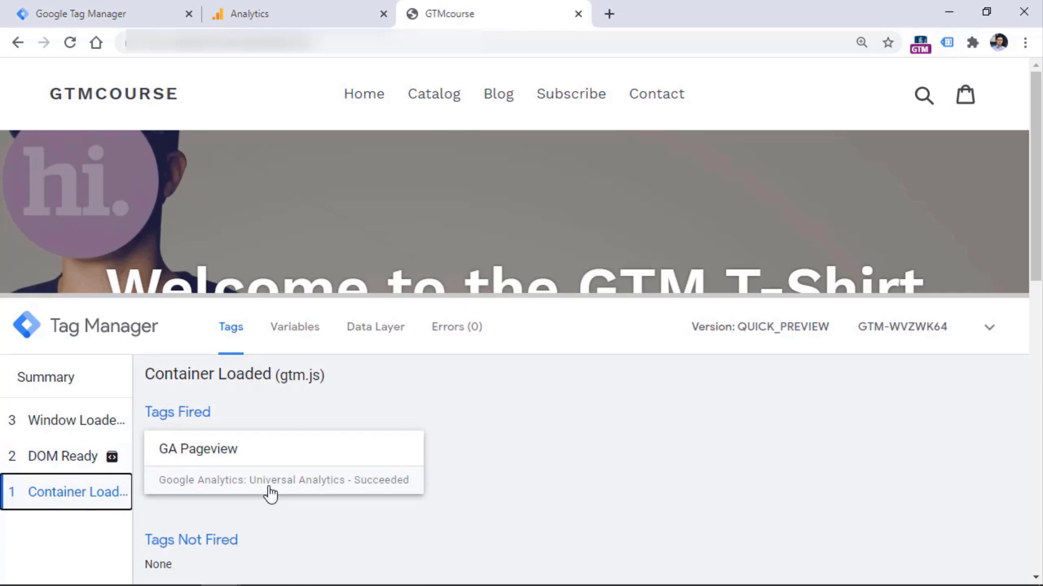
# Switch to Google Analytics and open the Realtime Overview report.
pyautogui.click(298, 12)
pyautogui.click(26, 207)
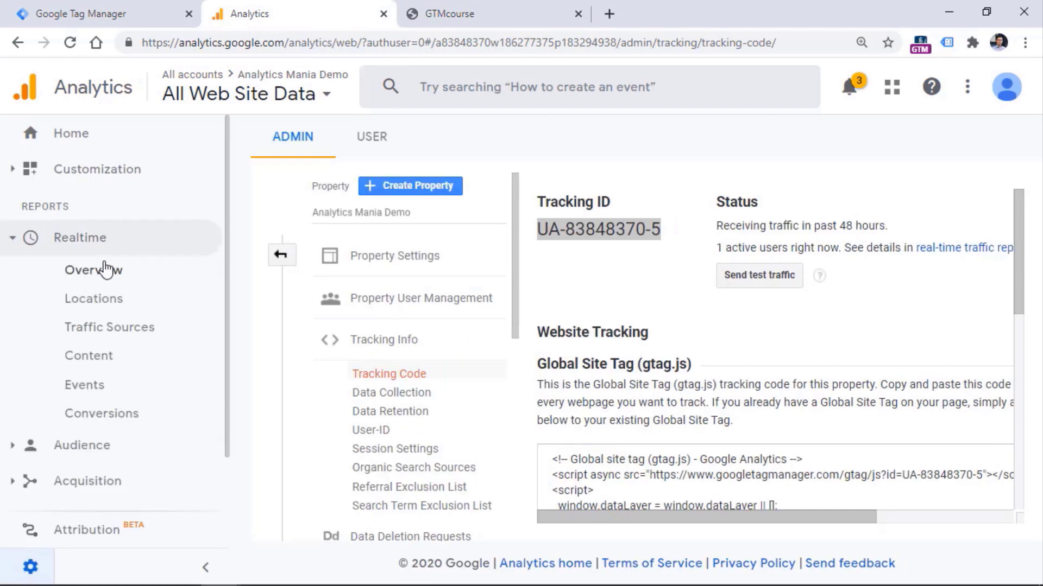
pyautogui.click(109, 270)
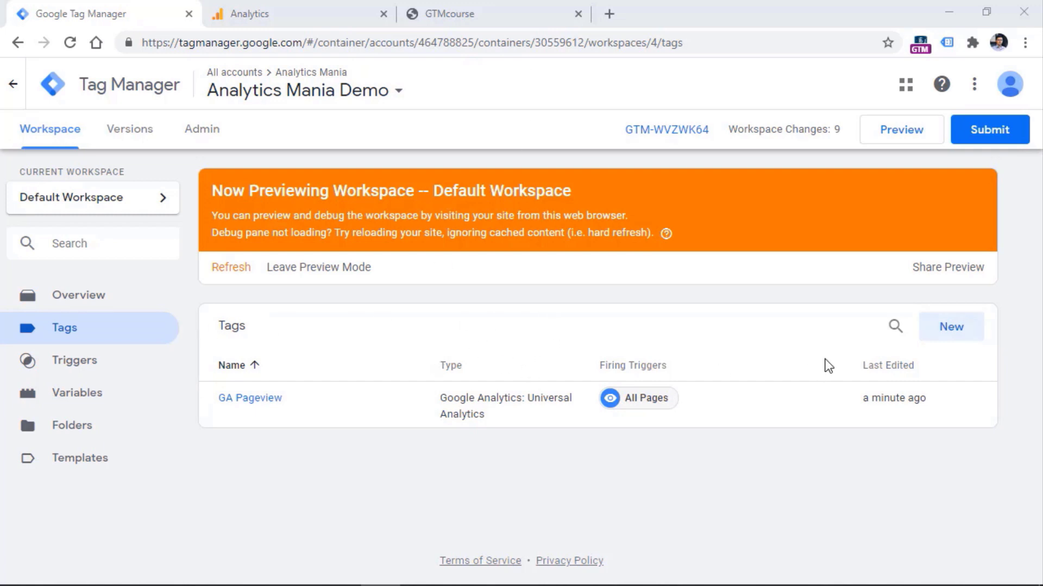
# Start a new tag in Google Tag Manager and look through the featured, custom and vendor tag types.
pyautogui.click(950, 326)
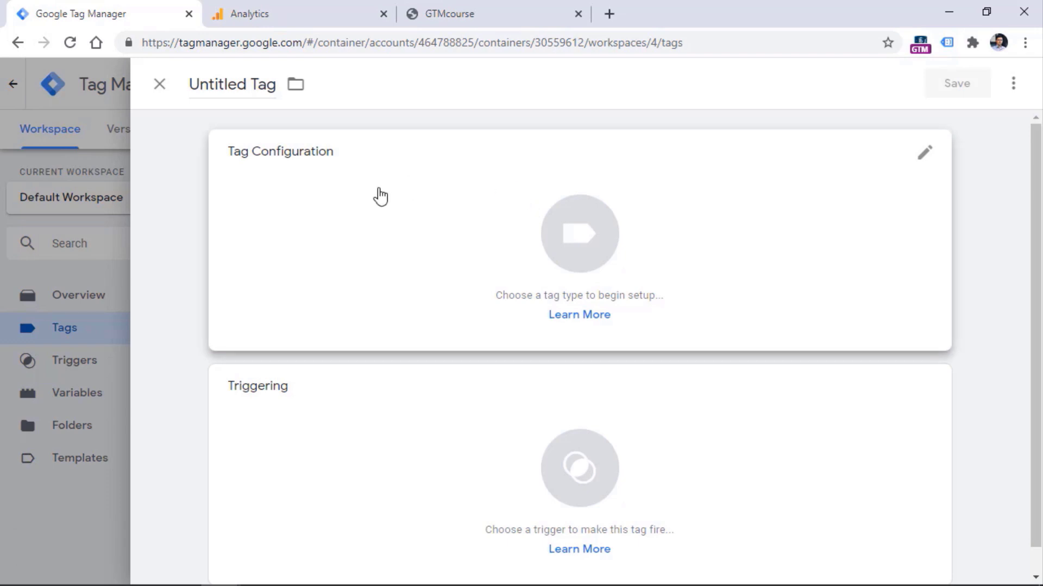
pyautogui.click(380, 196)
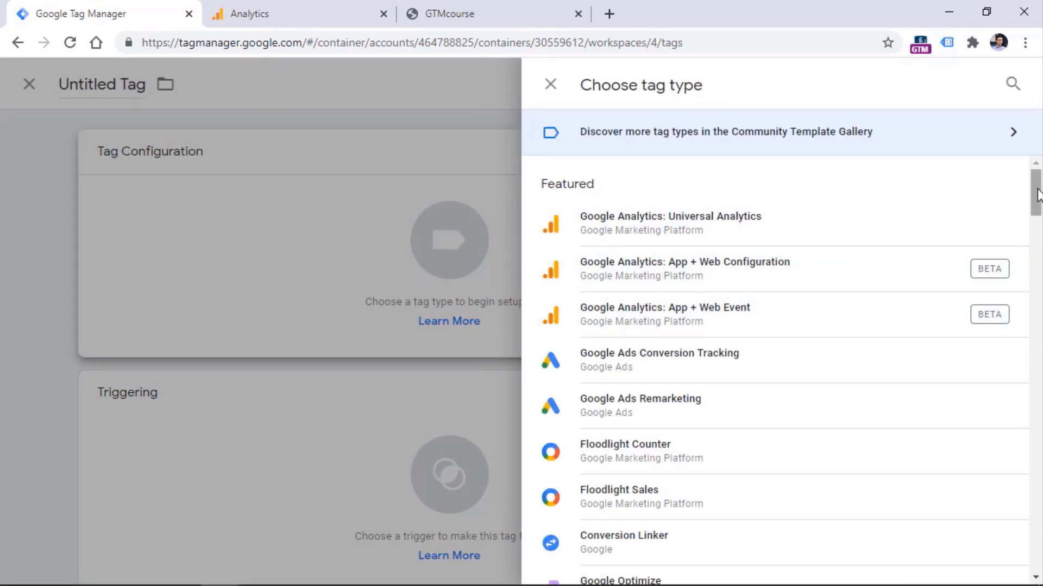
pyautogui.moveTo(1037, 204); pyautogui.dragTo(1033, 230)
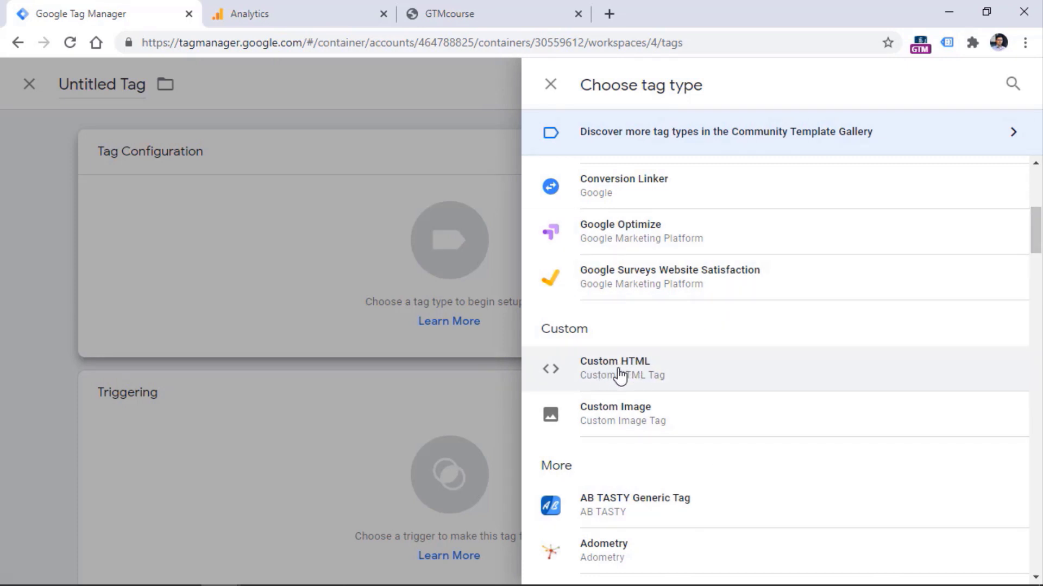
pyautogui.moveTo(1036, 238); pyautogui.dragTo(1036, 366)
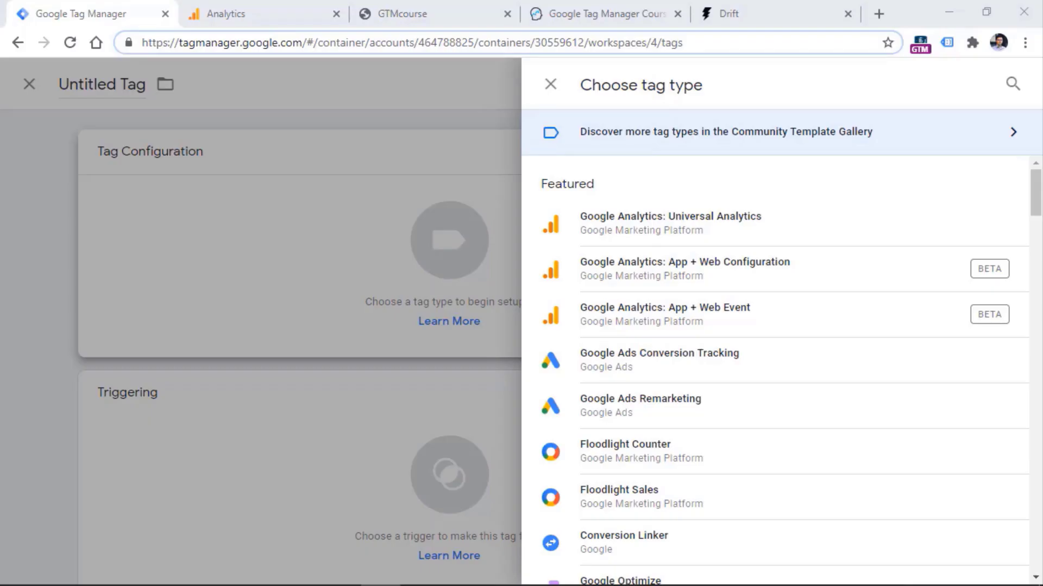
pyautogui.scroll(-15, 735, 288)
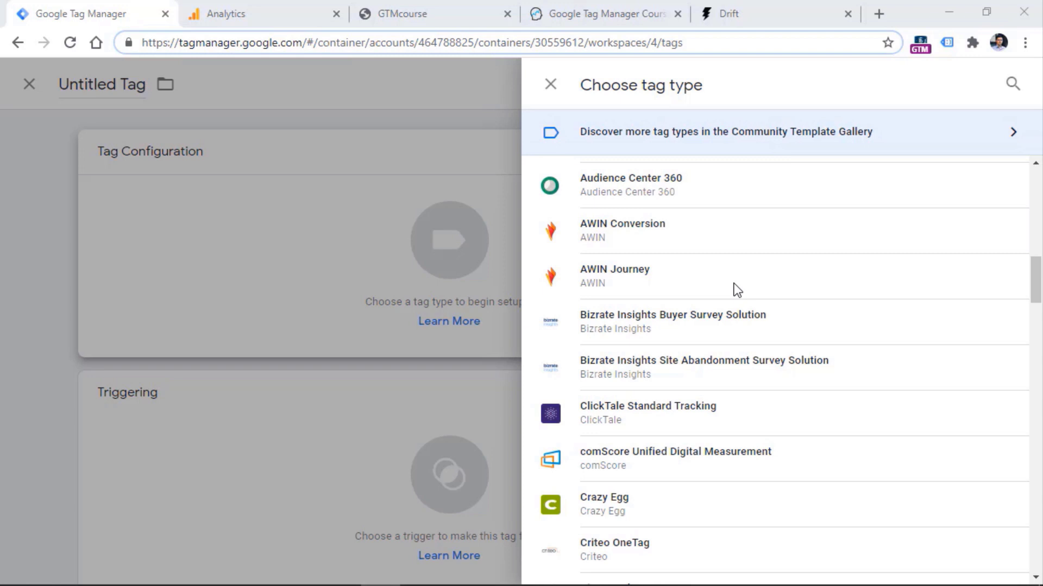
pyautogui.scroll(10, 736, 289)
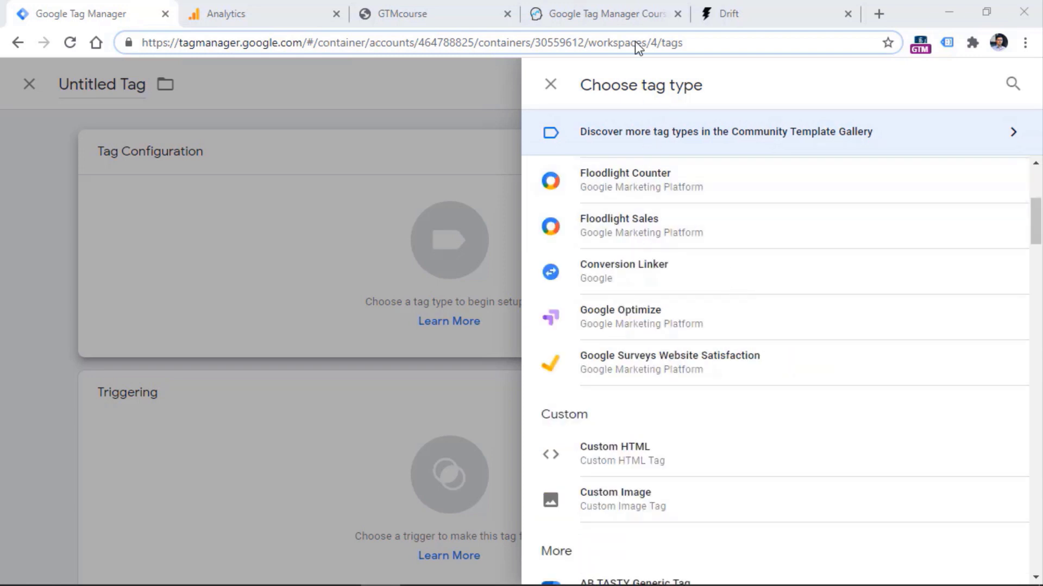
# Check the chat widget on the Analytics Mania courses page and copy the JavaScript installation code from Drift's widget settings.
pyautogui.click(590, 13)
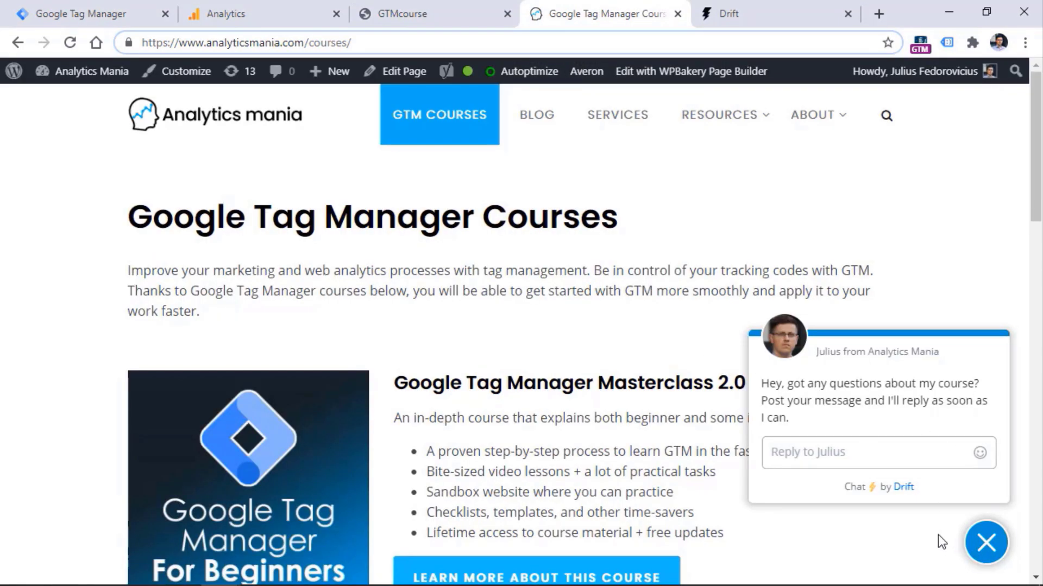
pyautogui.click(879, 451)
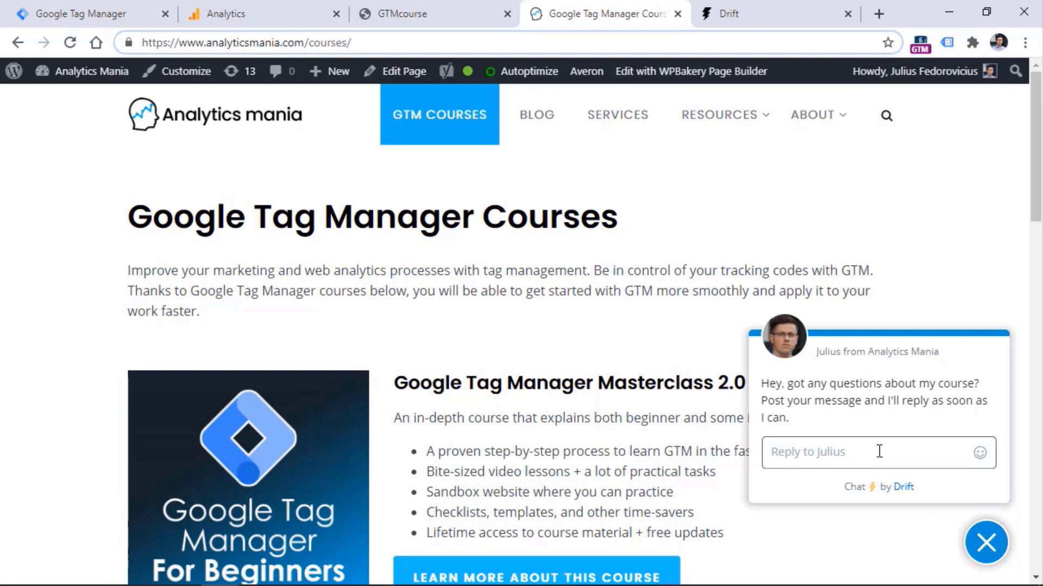
pyautogui.click(768, 15)
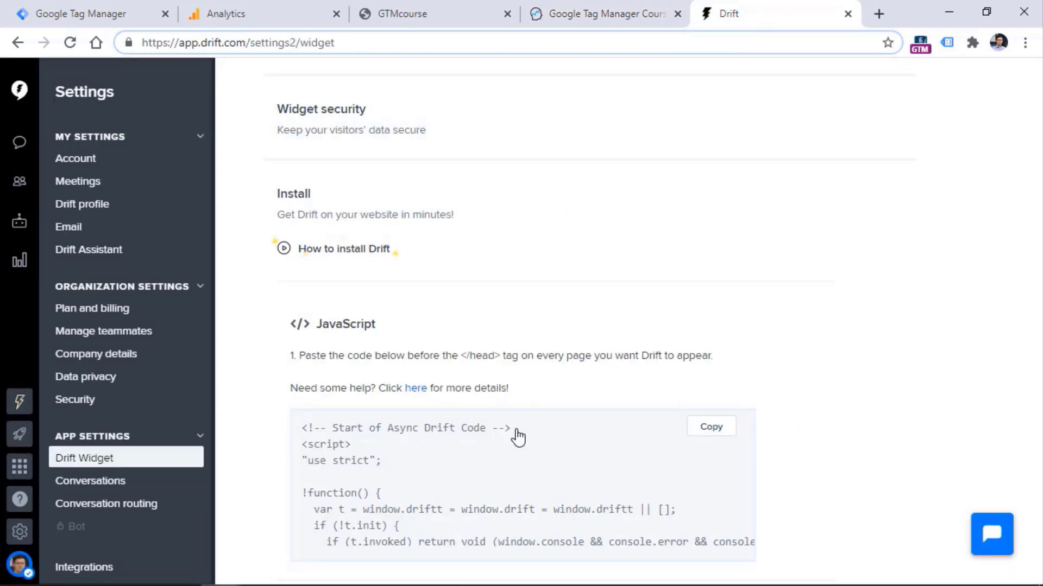
pyautogui.click(713, 430)
# Switch back to Google Tag Manager and discard the empty untitled tag.
pyautogui.click(90, 15)
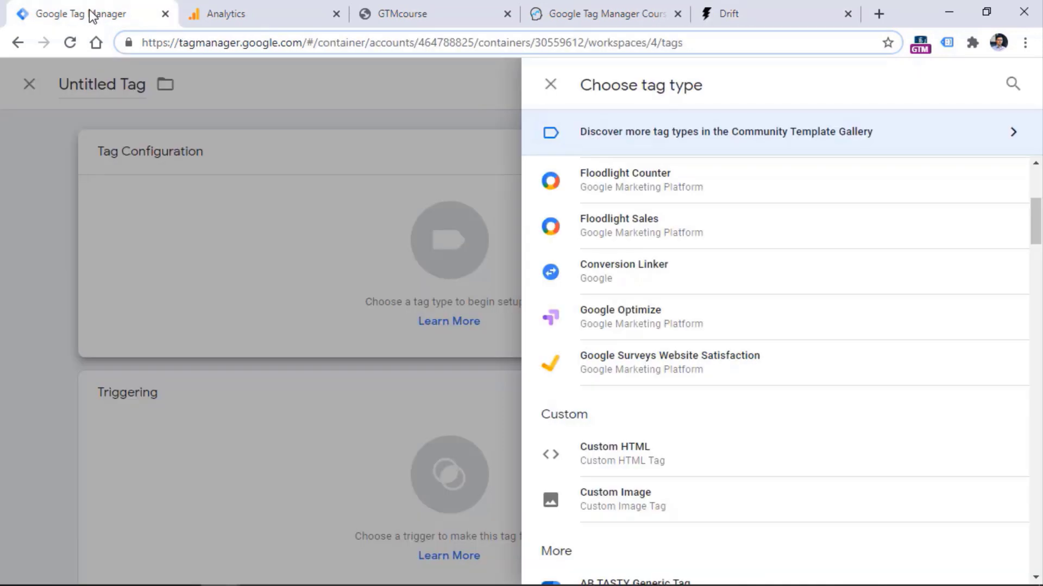
pyautogui.click(549, 87)
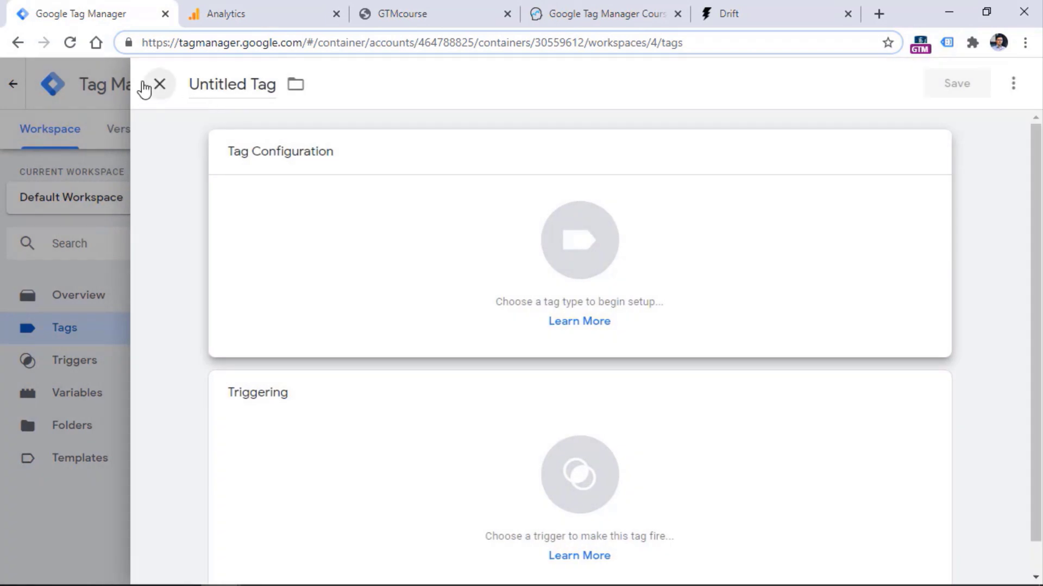
pyautogui.click(151, 85)
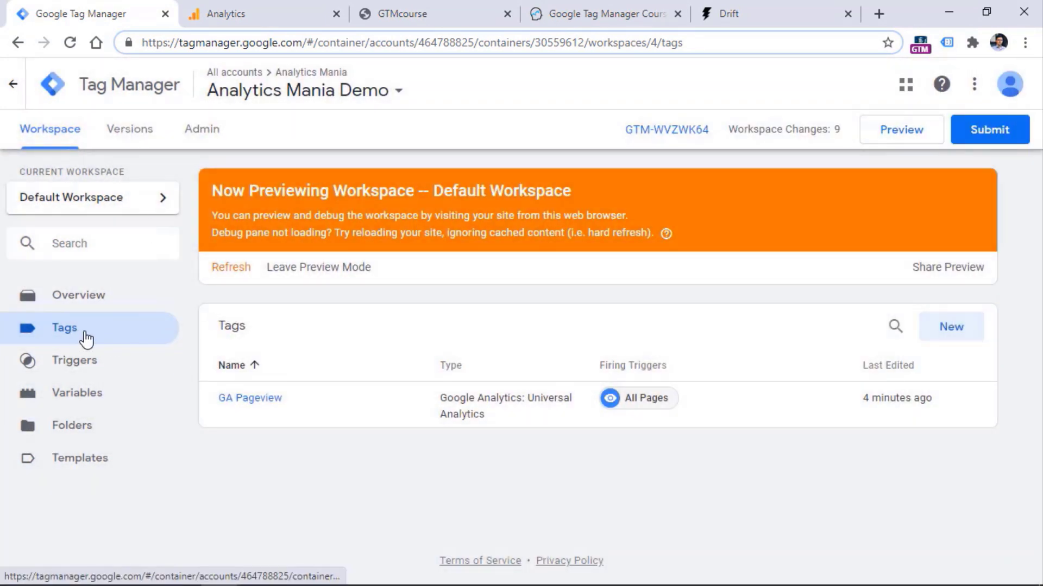
# Start a new tag and search the tag types for drift.
pyautogui.click(954, 334)
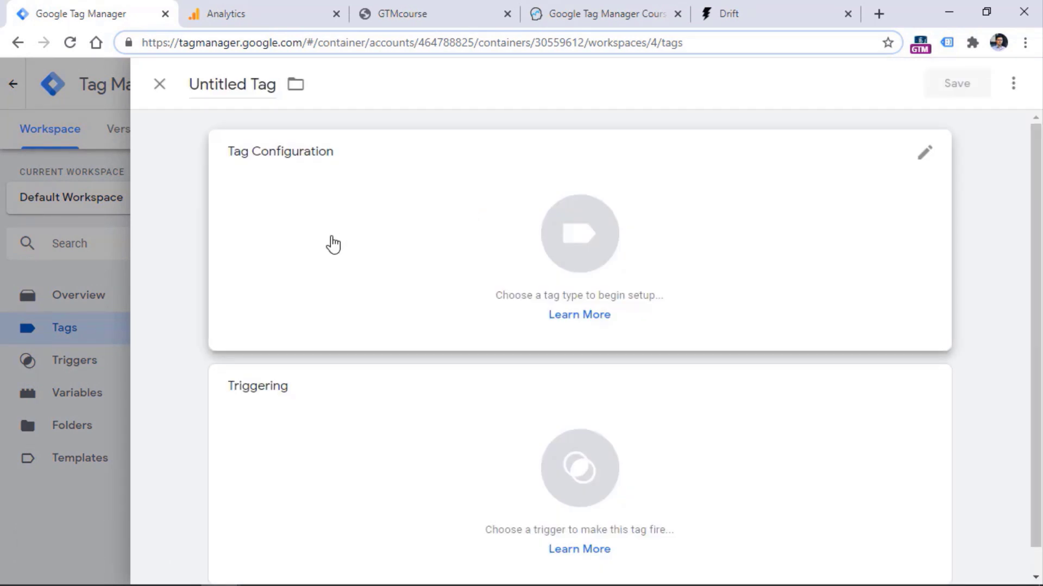
pyautogui.click(283, 243)
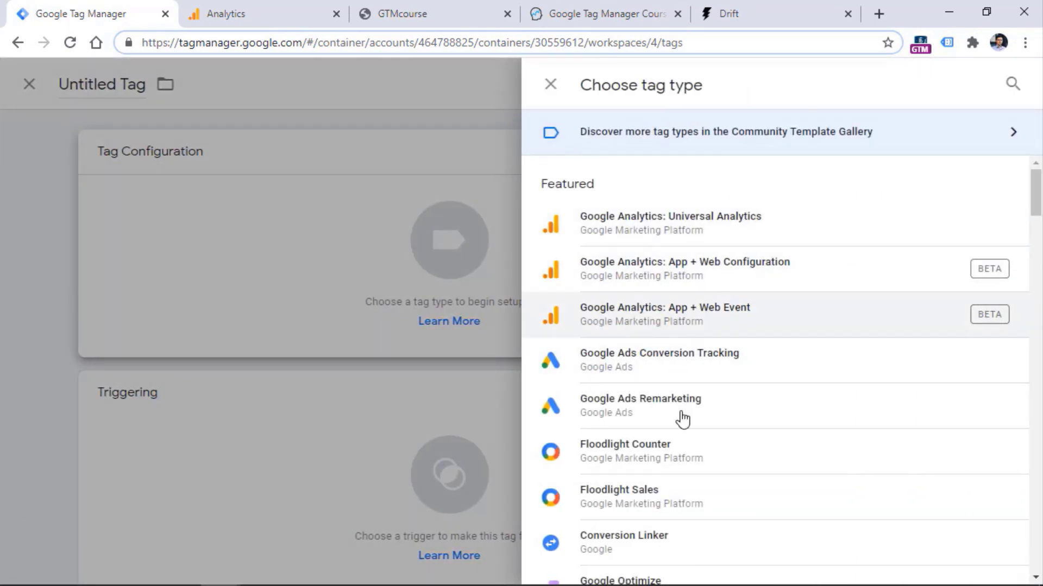
pyautogui.click(1012, 84)
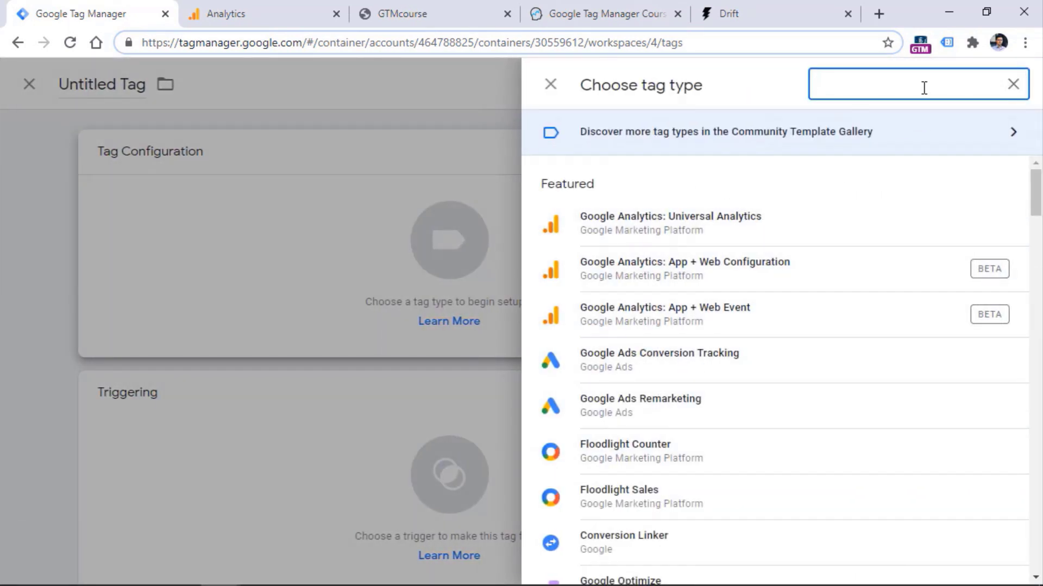
pyautogui.write('drift')
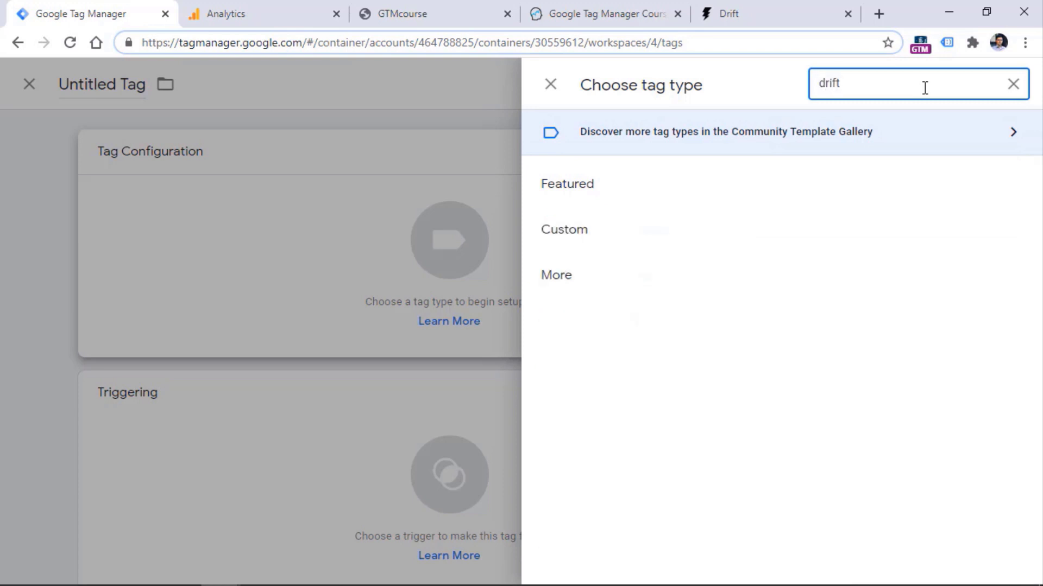
pyautogui.press('BackSpace')
pyautogui.press('BackSpace')
pyautogui.press('BackSpace')
pyautogui.press('BackSpace')
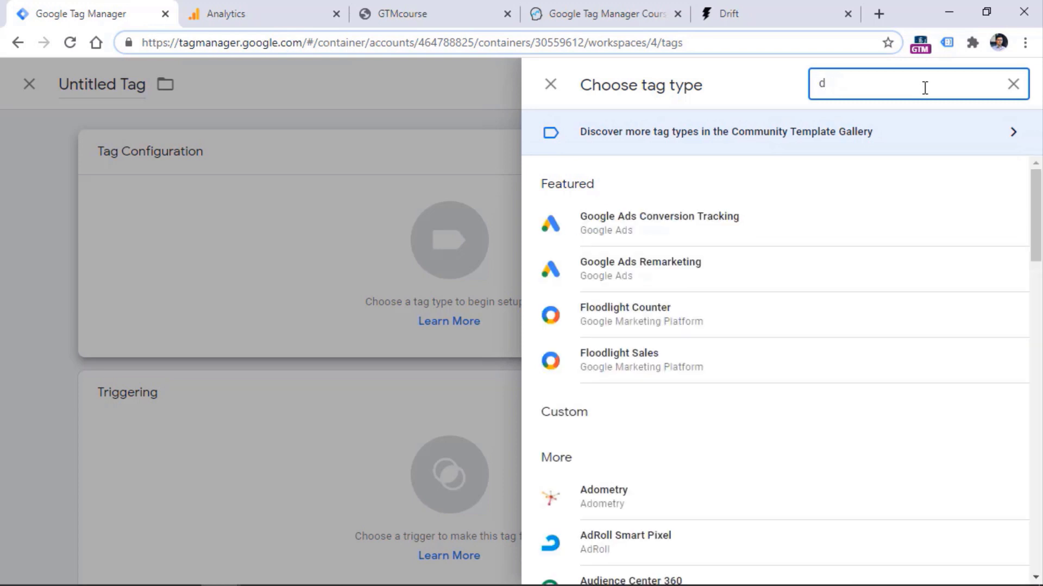
# Set the tag type to Custom HTML and paste the copied Drift code into its HTML.
pyautogui.scroll(-5, 727, 359)
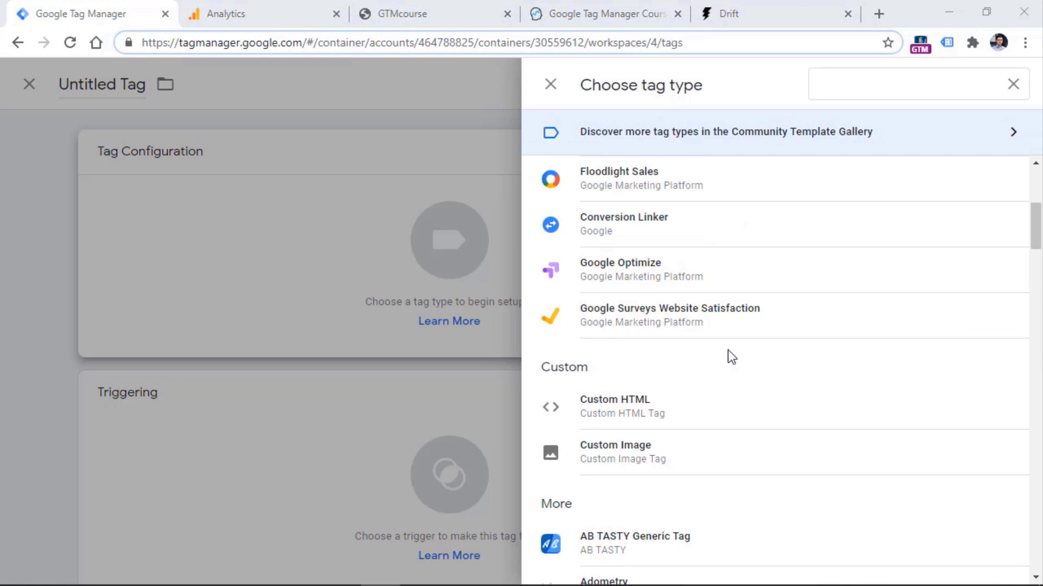
pyautogui.click(628, 408)
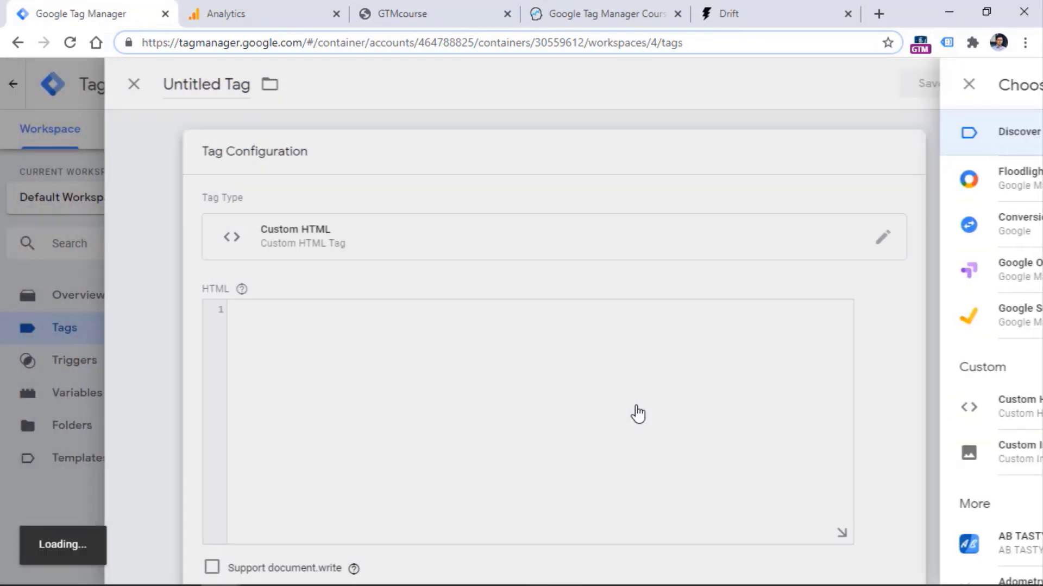
pyautogui.hotkey('ctrl', 'v')
pyautogui.scroll(5, 428, 316)
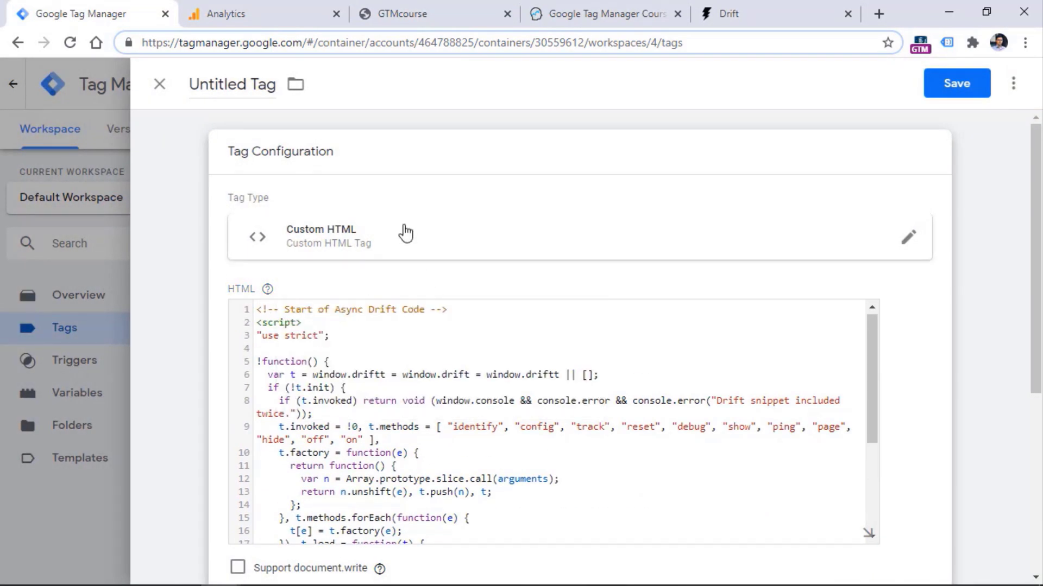
pyautogui.moveTo(309, 324); pyautogui.dragTo(255, 323)
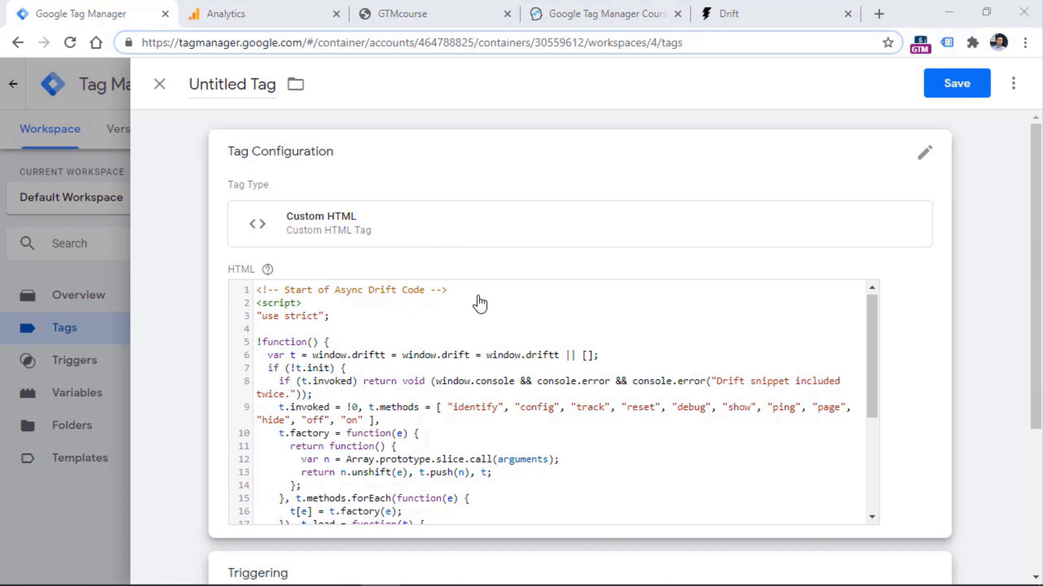
# Assign the All Pages page view trigger to the Custom HTML tag.
pyautogui.scroll(-4, 450, 193)
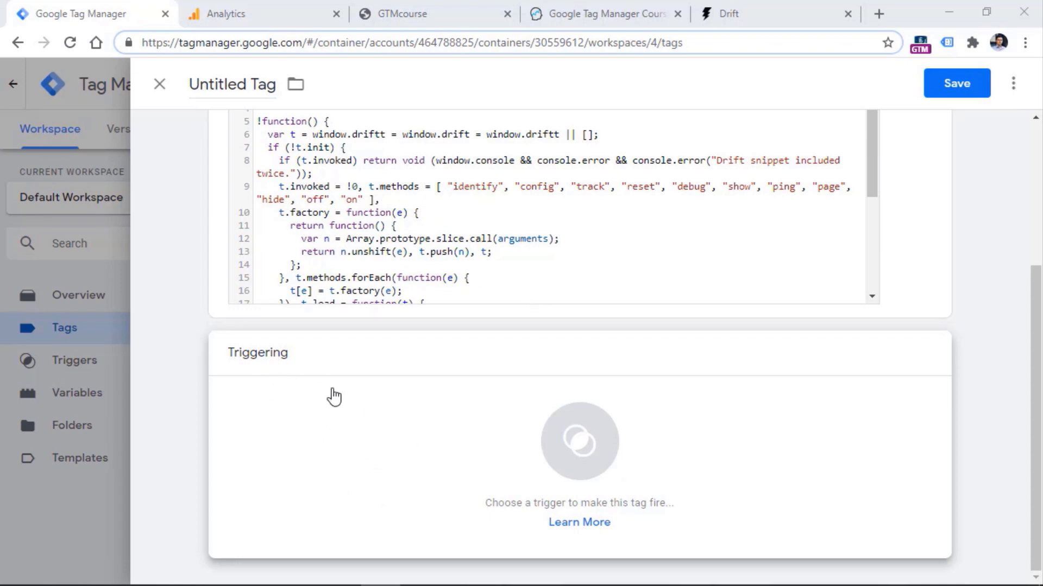
pyautogui.click(367, 400)
pyautogui.click(227, 164)
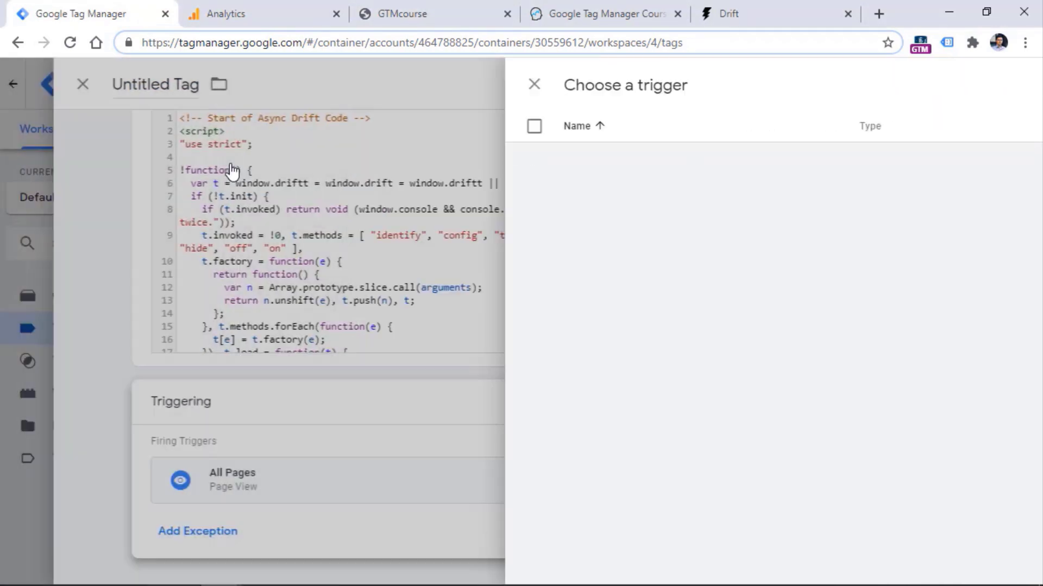
# Name the tag cHTML - Drift and save it.
pyautogui.scroll(3, 266, 270)
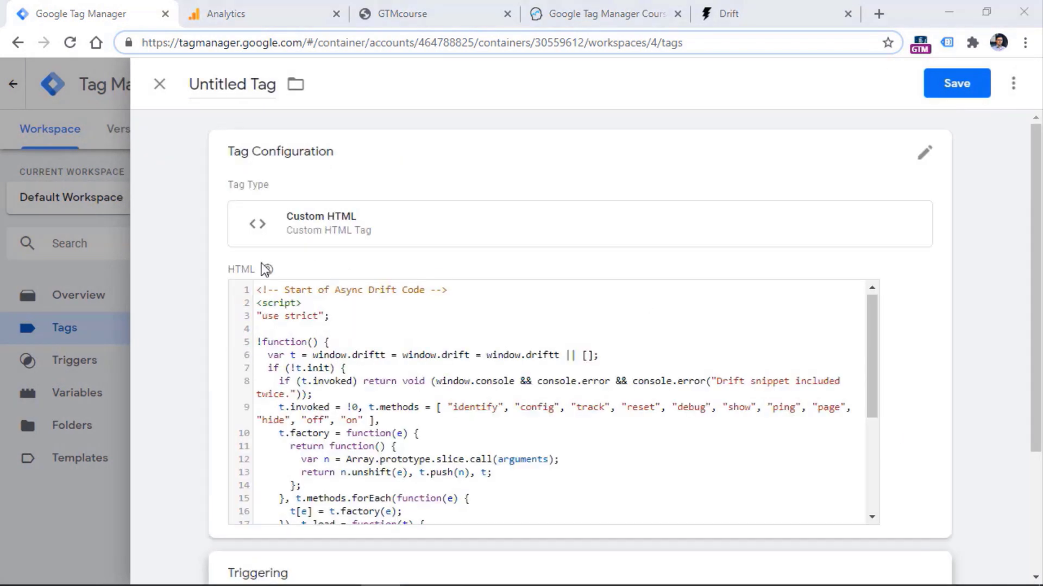
pyautogui.click(238, 91)
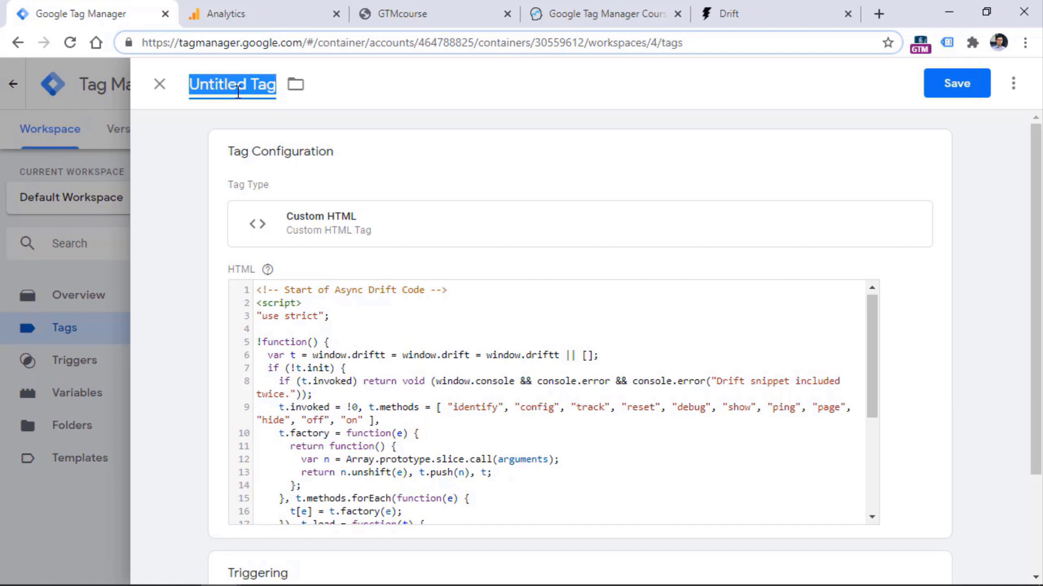
pyautogui.write('cHTML')
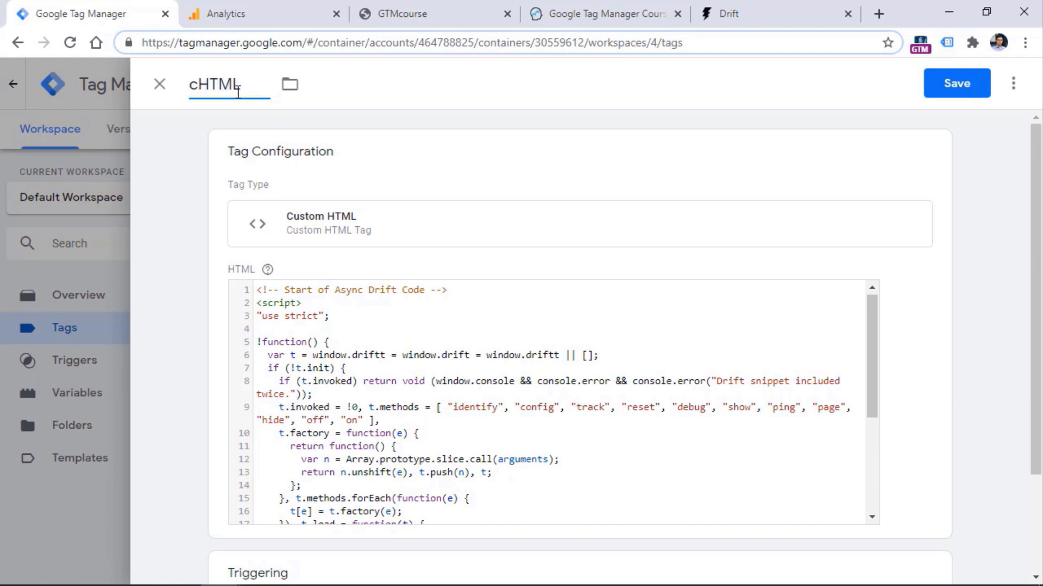
pyautogui.write(' - Drift')
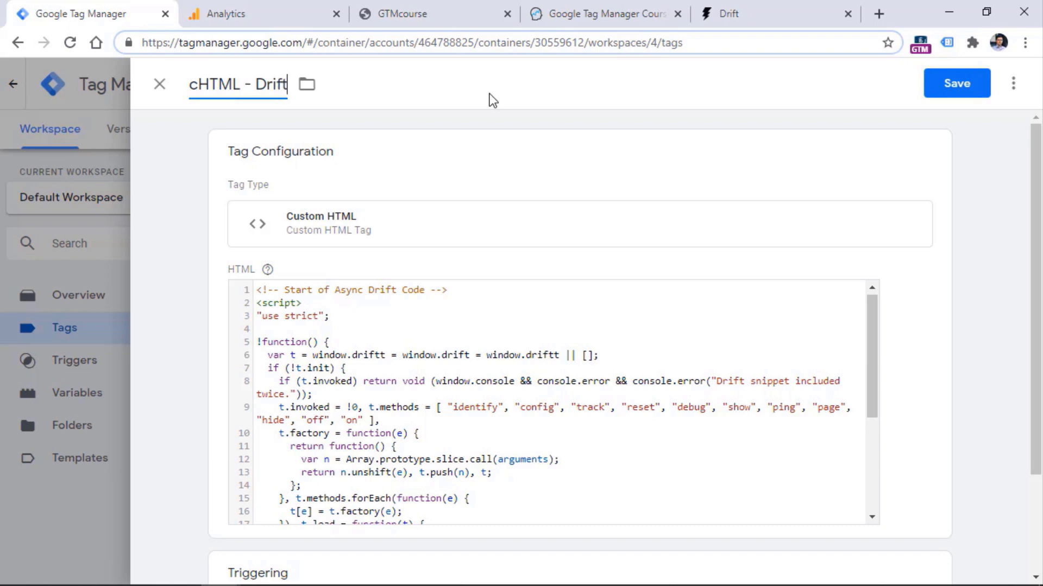
pyautogui.click(961, 87)
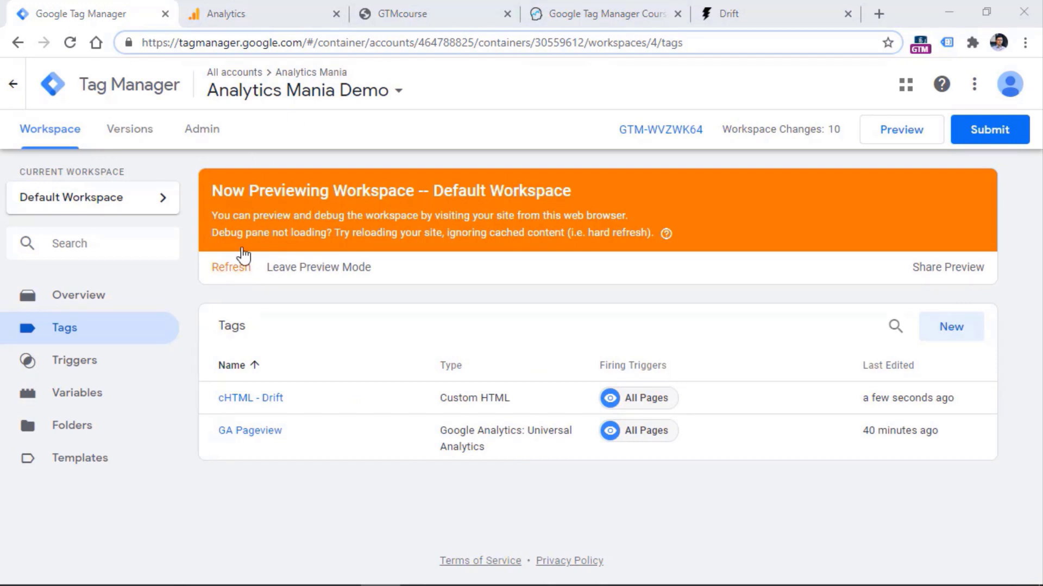
# Refresh the workspace preview and check the tags fired on Container Loaded in the reloaded GTMcourse store.
pyautogui.click(232, 267)
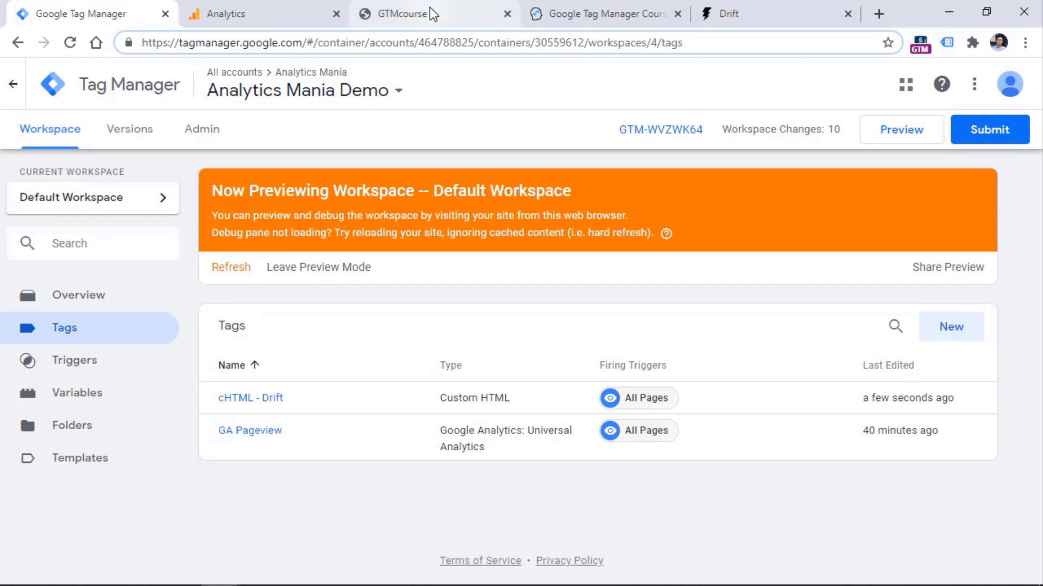
pyautogui.click(429, 12)
pyautogui.click(69, 43)
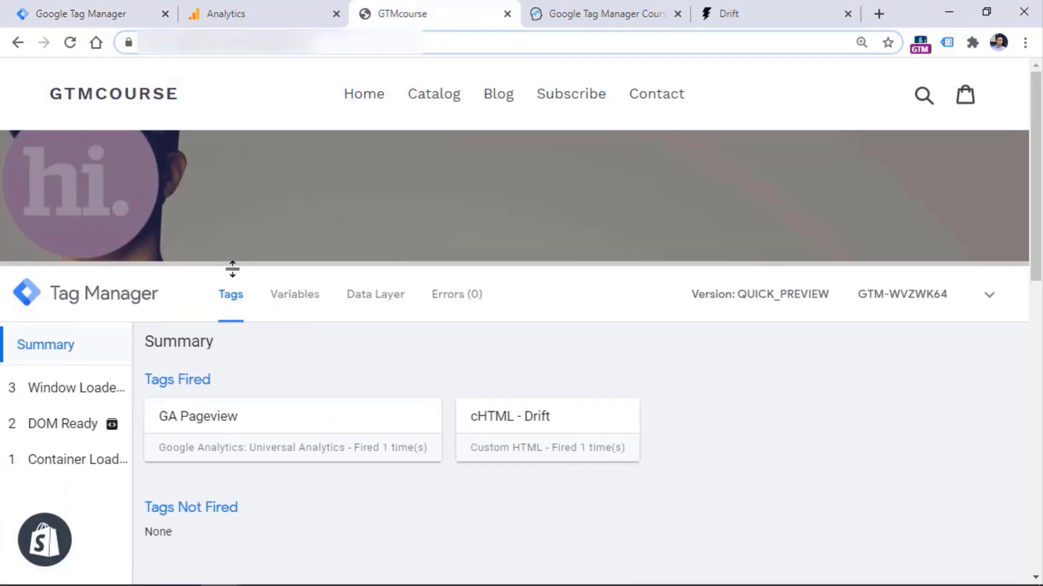
pyautogui.click(62, 467)
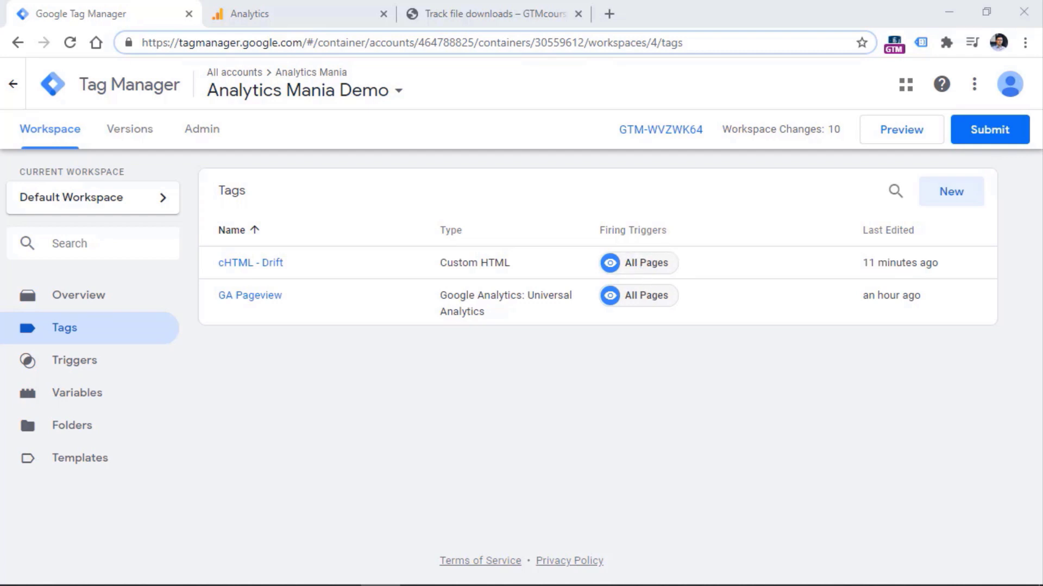
pyautogui.click(80, 363)
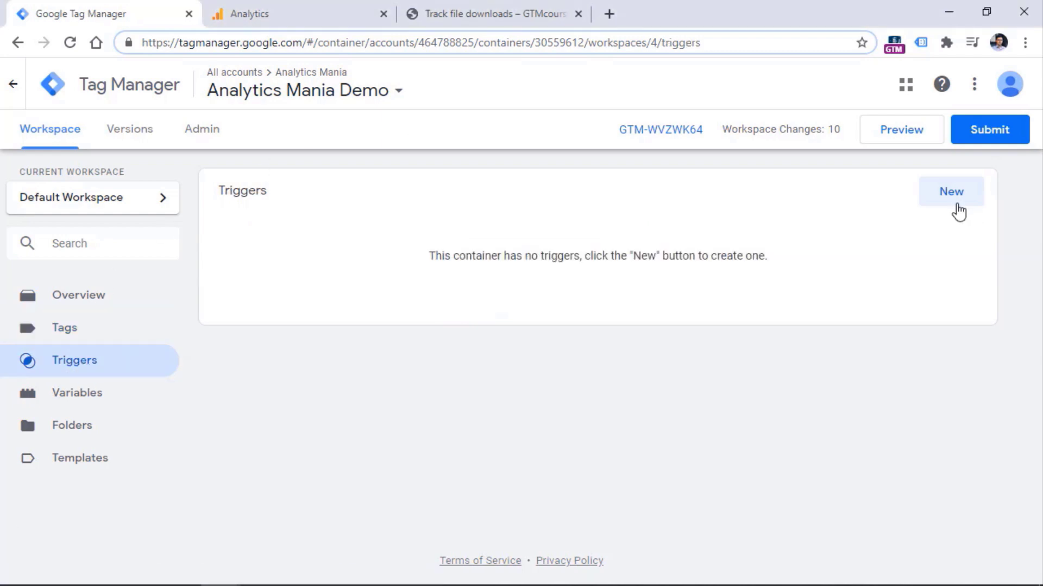
pyautogui.click(953, 196)
pyautogui.click(335, 250)
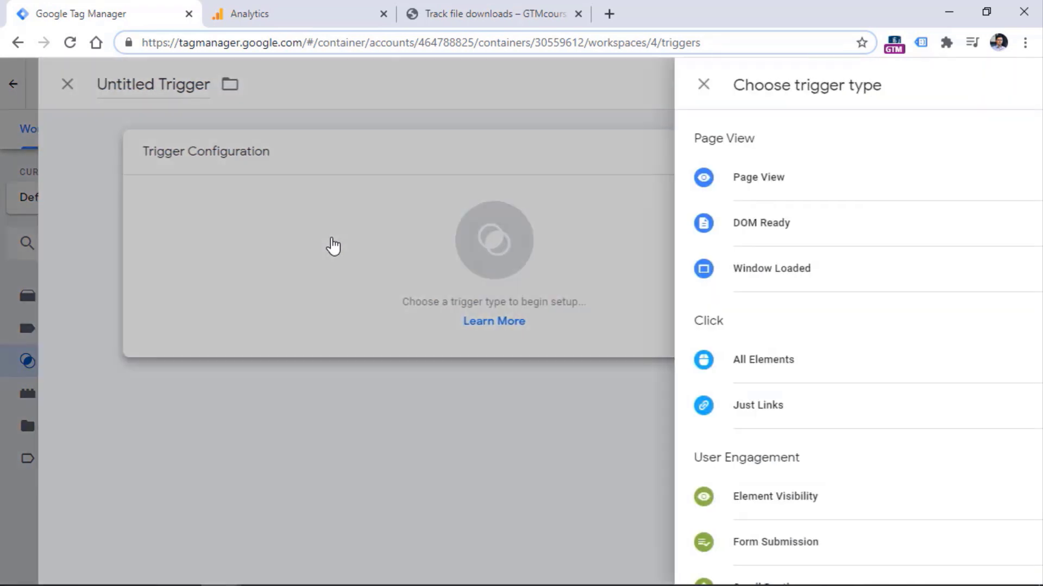
pyautogui.click(651, 186)
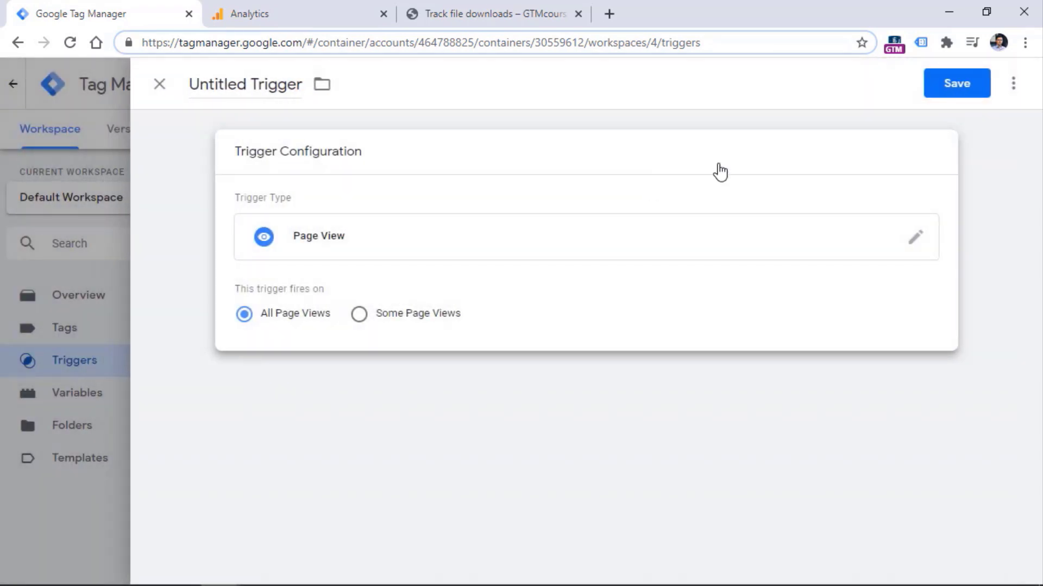
pyautogui.click(380, 314)
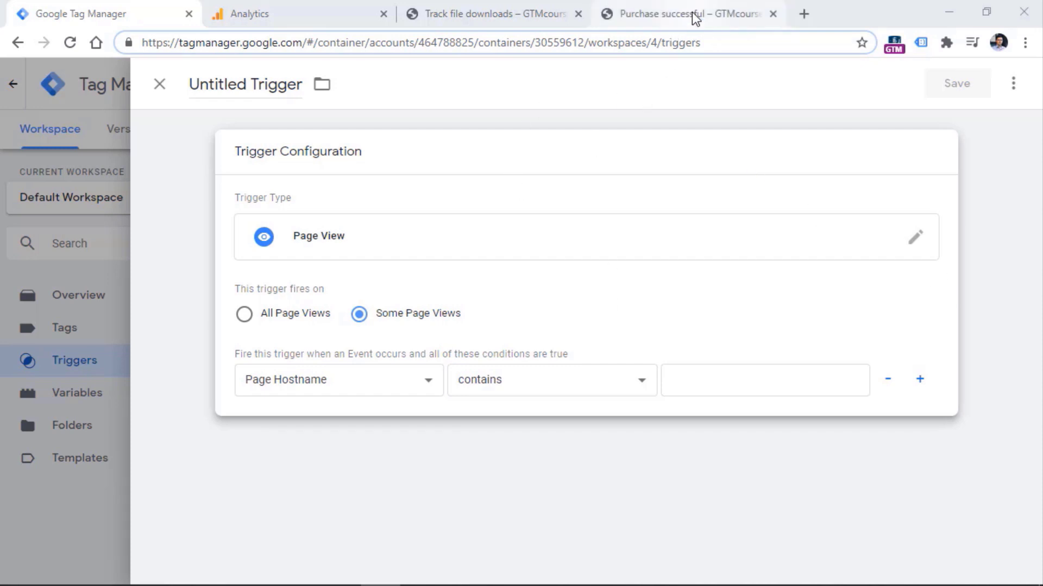
pyautogui.click(695, 19)
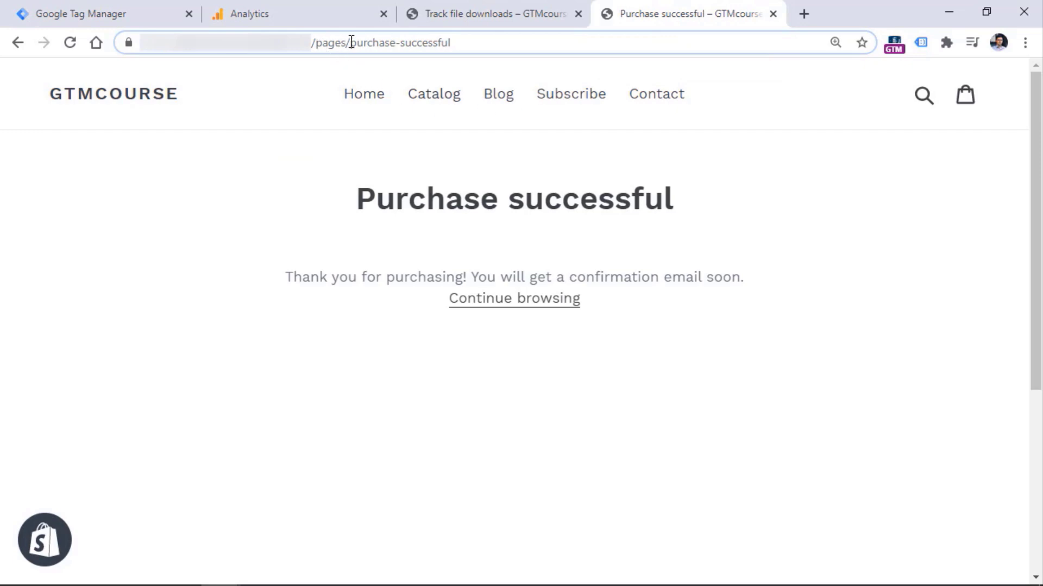
pyautogui.moveTo(474, 42); pyautogui.dragTo(316, 42)
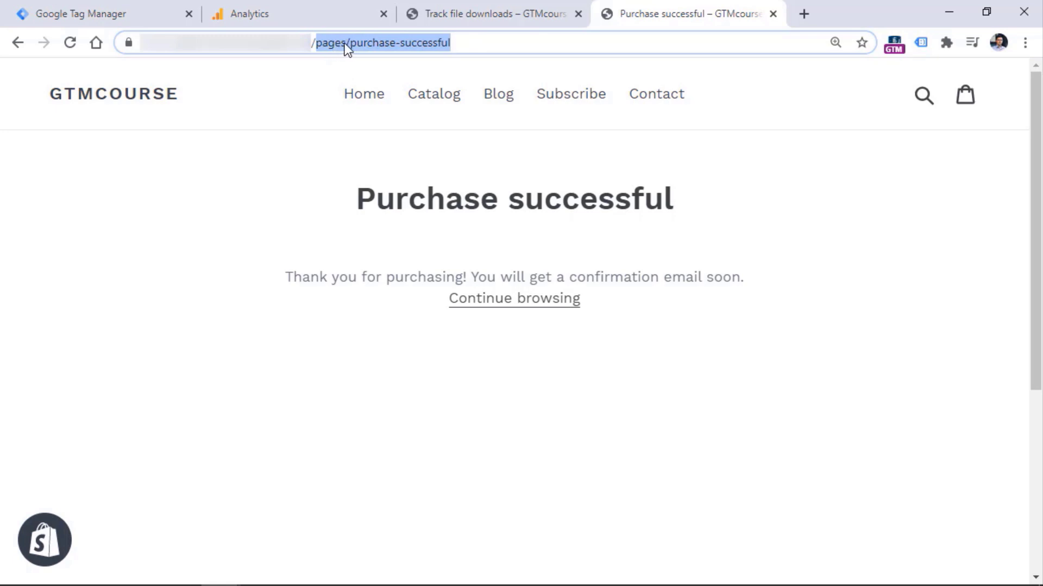
pyautogui.rightClick(345, 44)
pyautogui.click(380, 132)
pyautogui.click(110, 18)
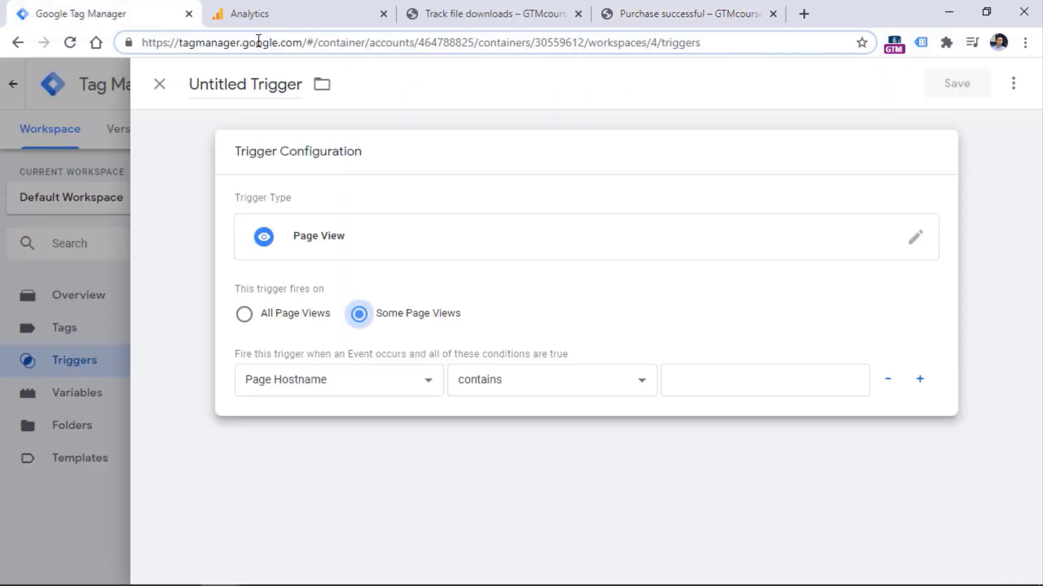
pyautogui.click(339, 382)
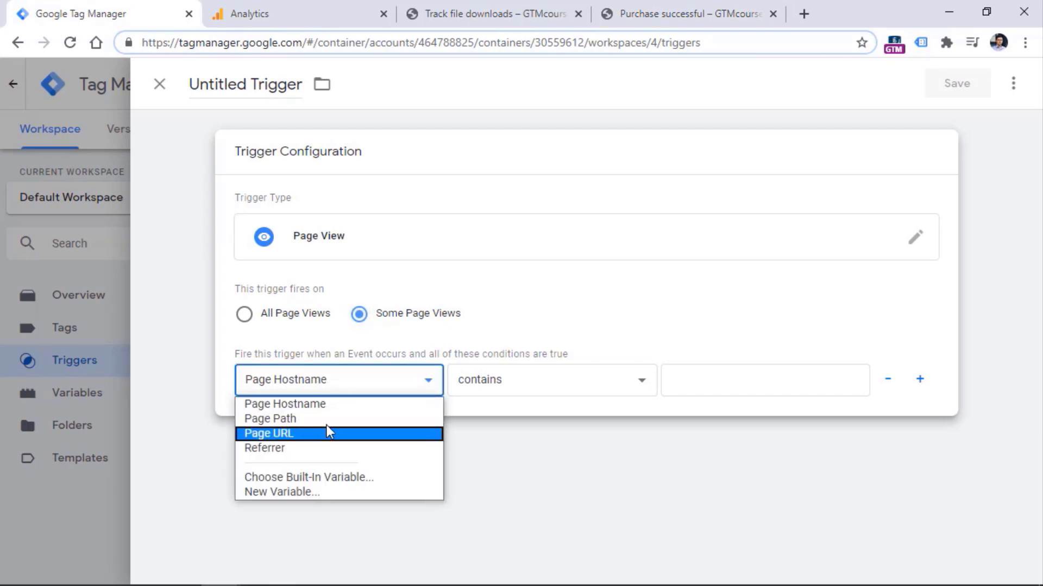
pyautogui.click(687, 22)
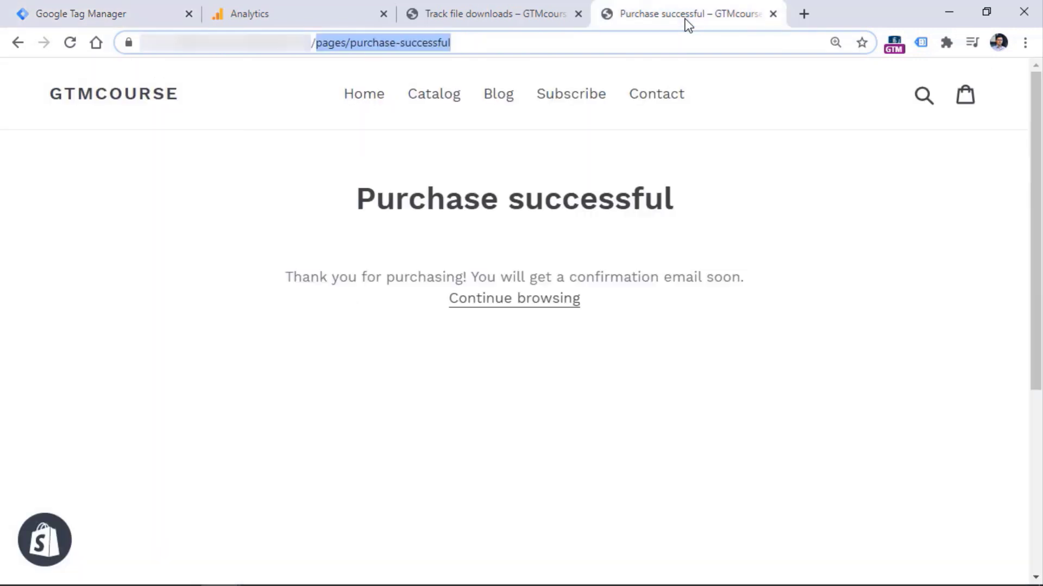
pyautogui.click(328, 43)
pyautogui.moveTo(314, 42); pyautogui.dragTo(487, 44)
pyautogui.click(71, 14)
pyautogui.click(334, 376)
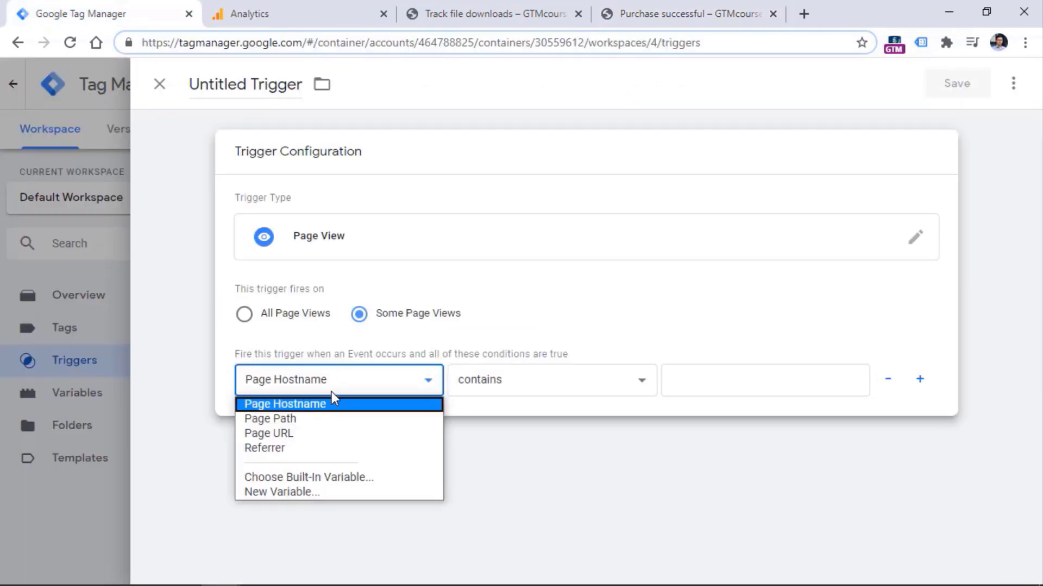
pyautogui.click(306, 434)
pyautogui.click(689, 13)
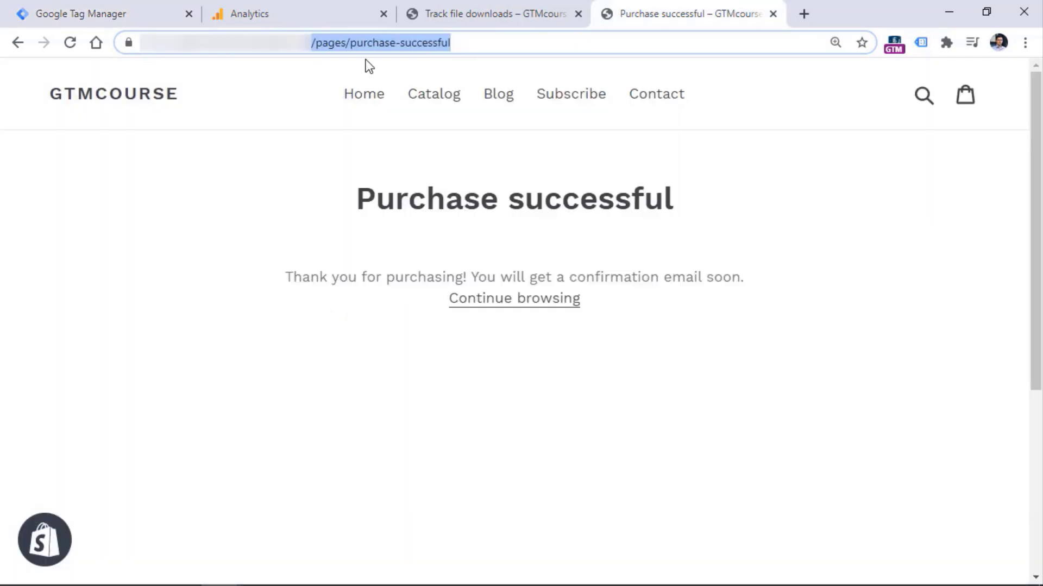
pyautogui.click(253, 43)
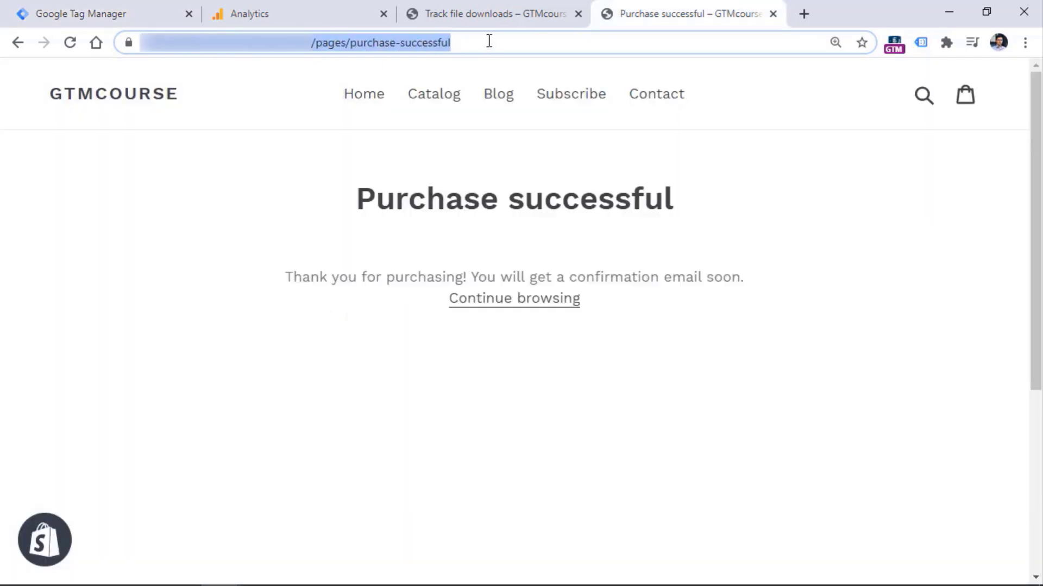
pyautogui.click(98, 13)
pyautogui.click(159, 85)
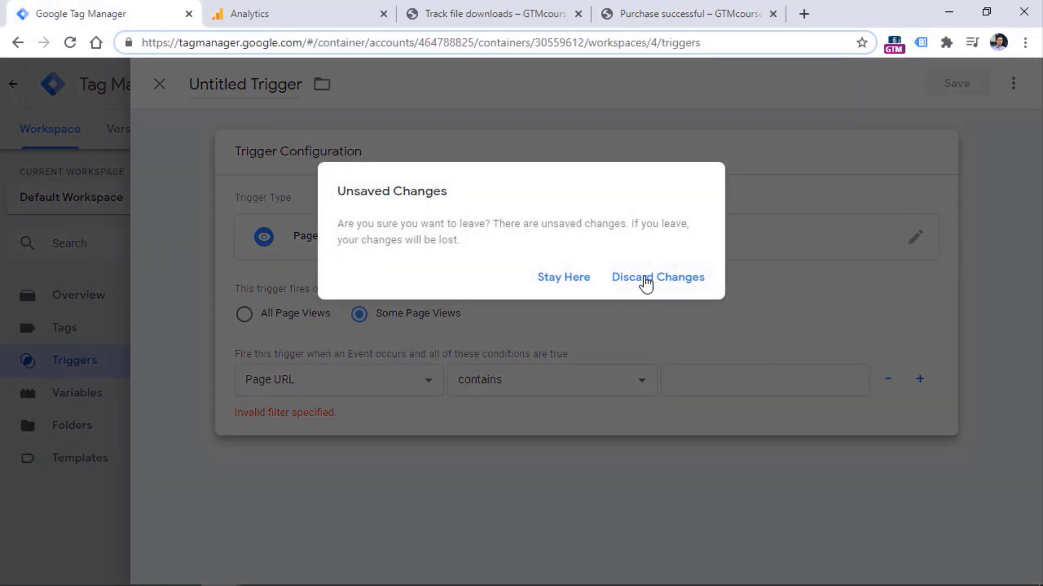
pyautogui.click(639, 279)
# Preview the workspace, reload the Purchase successful page and inspect the variables of its Container Loaded event.
pyautogui.click(892, 132)
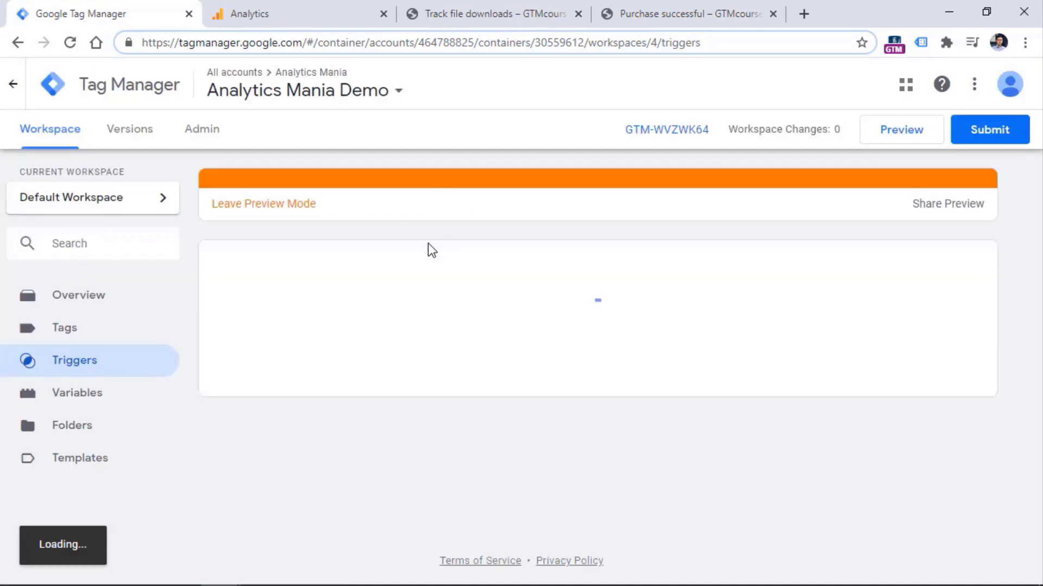
pyautogui.click(690, 13)
pyautogui.click(70, 43)
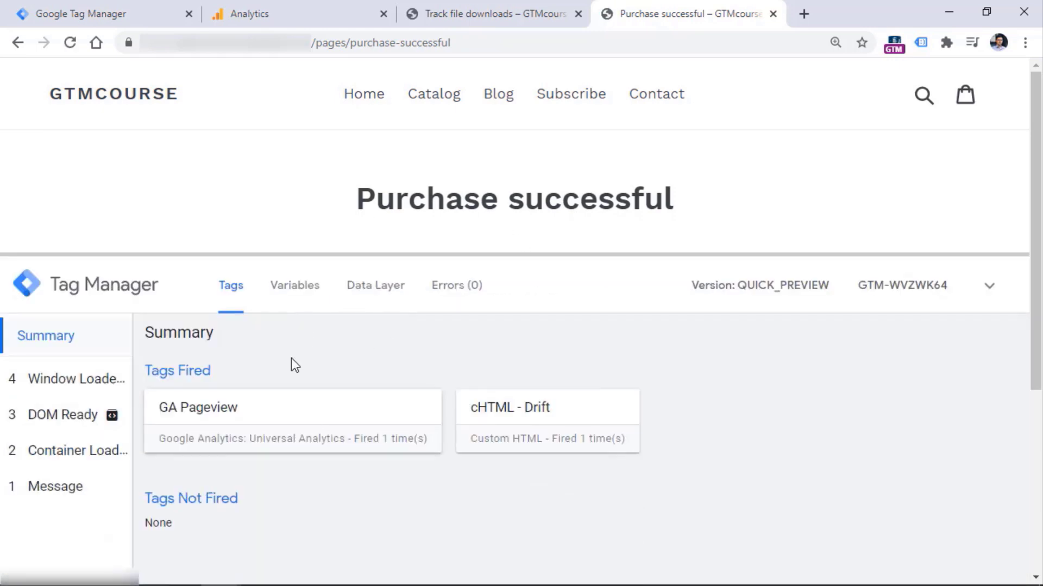
pyautogui.click(76, 455)
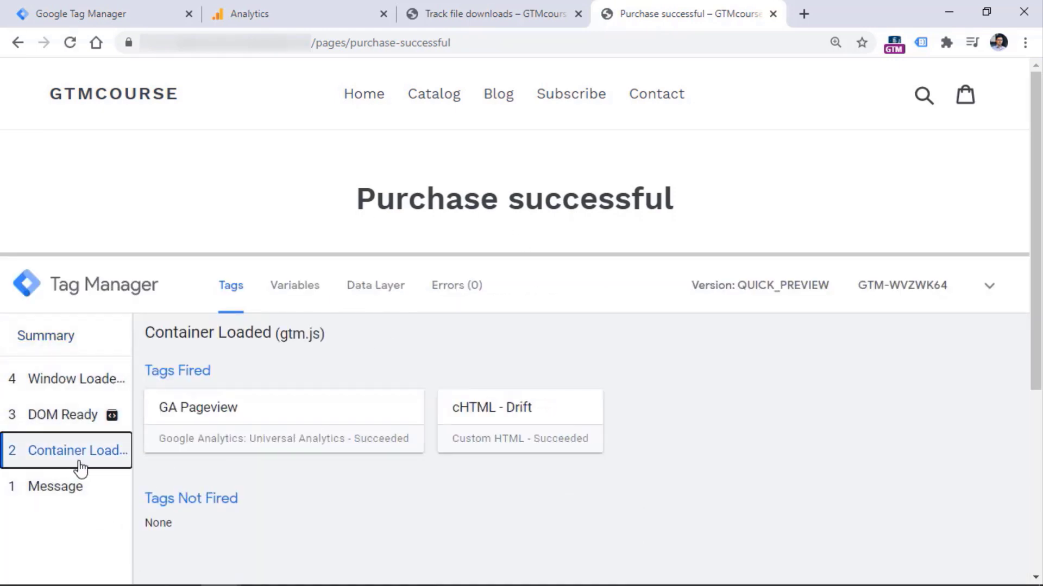
pyautogui.click(294, 288)
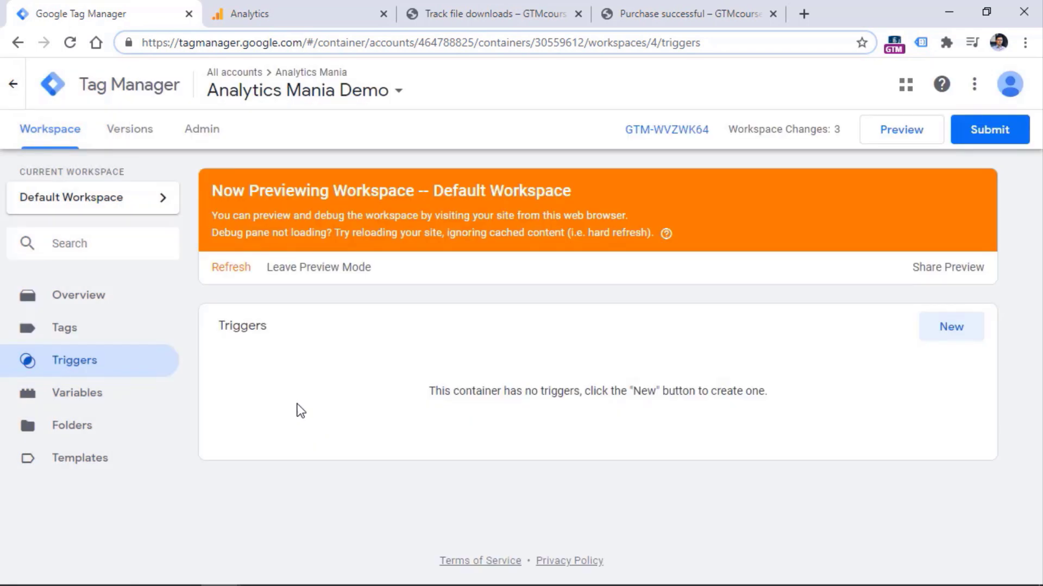
# Create a new trigger of type Page View that fires on Some Page Views.
pyautogui.click(958, 328)
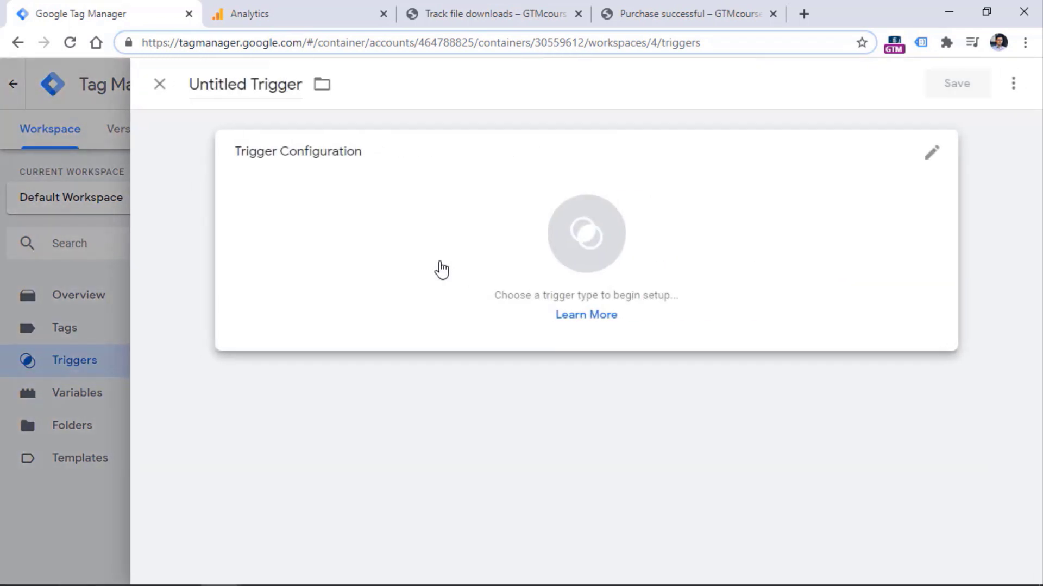
pyautogui.click(441, 270)
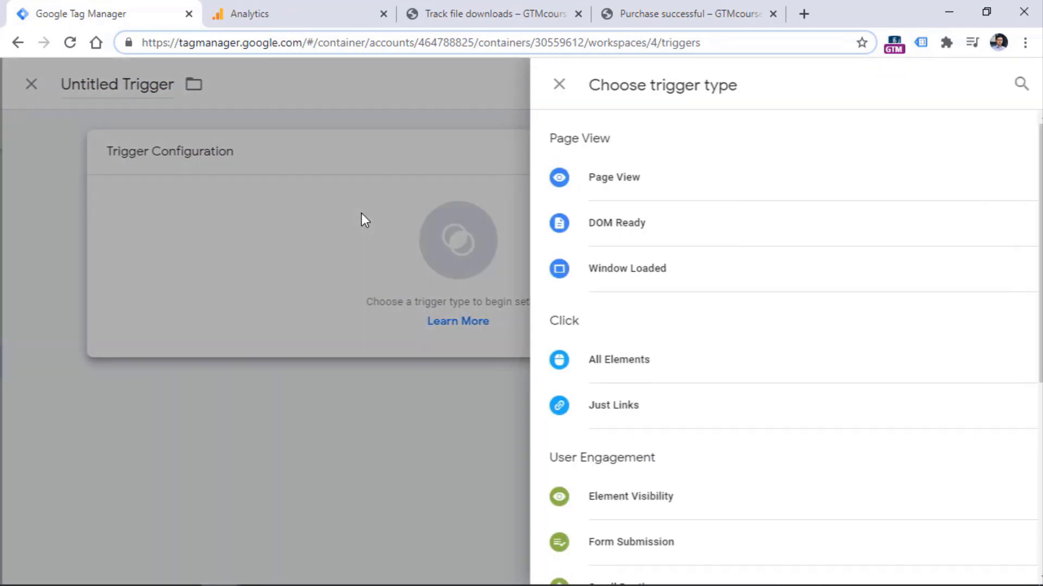
pyautogui.click(617, 177)
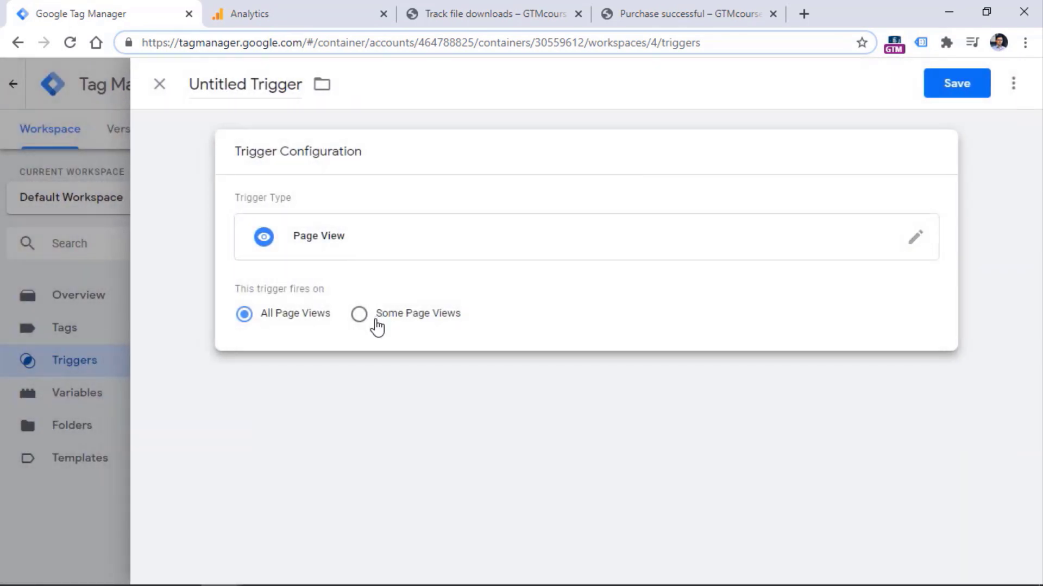
pyautogui.click(358, 316)
# Set the trigger condition to Page Path contains /pages/purchase-successful, copying the path from the Purchase successful page's URL.
pyautogui.click(325, 384)
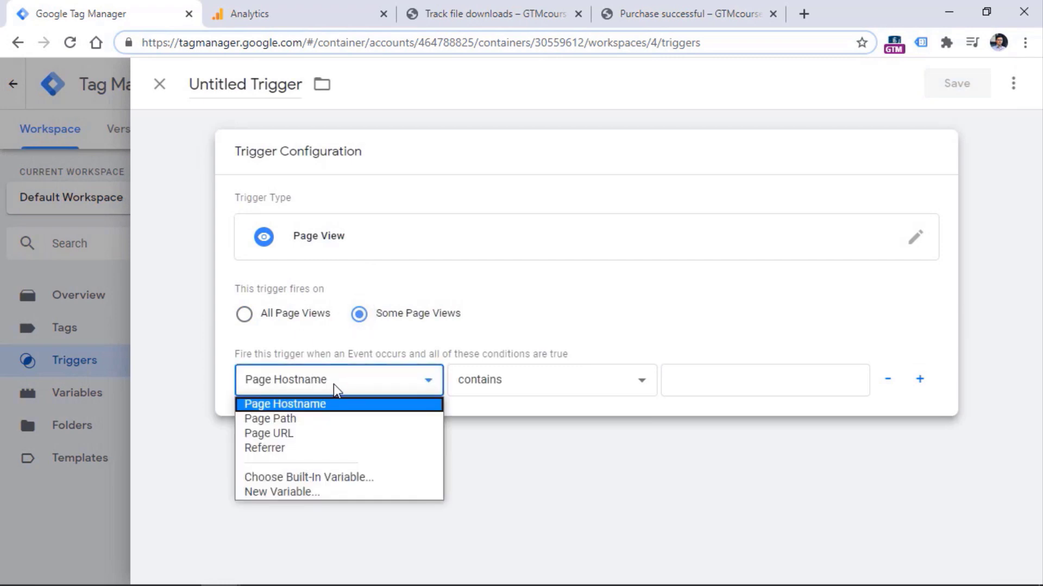
pyautogui.click(288, 420)
pyautogui.click(685, 14)
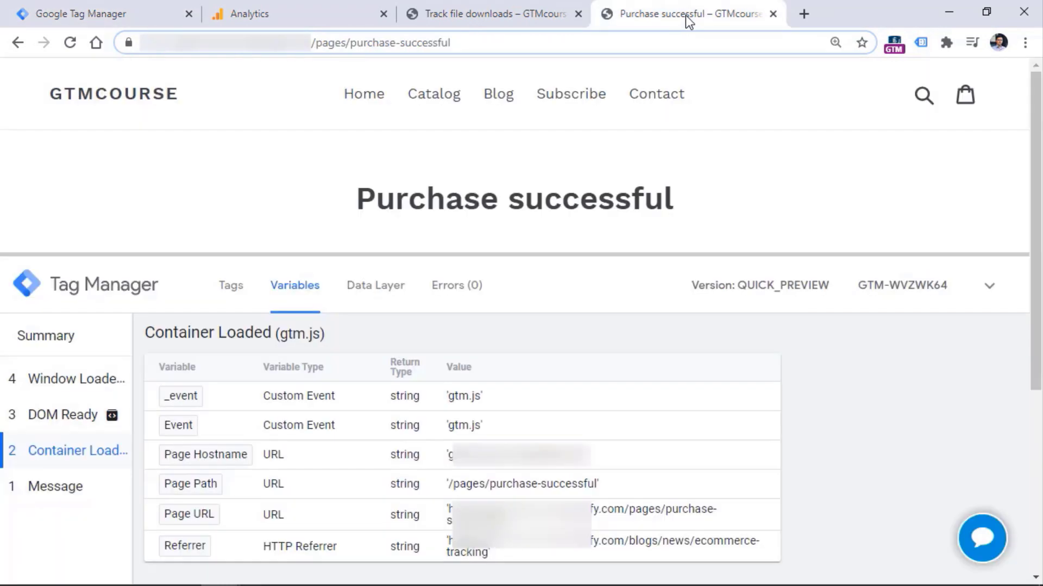
pyautogui.moveTo(480, 41); pyautogui.dragTo(307, 43)
pyautogui.hotkey('ctrl', 'c')
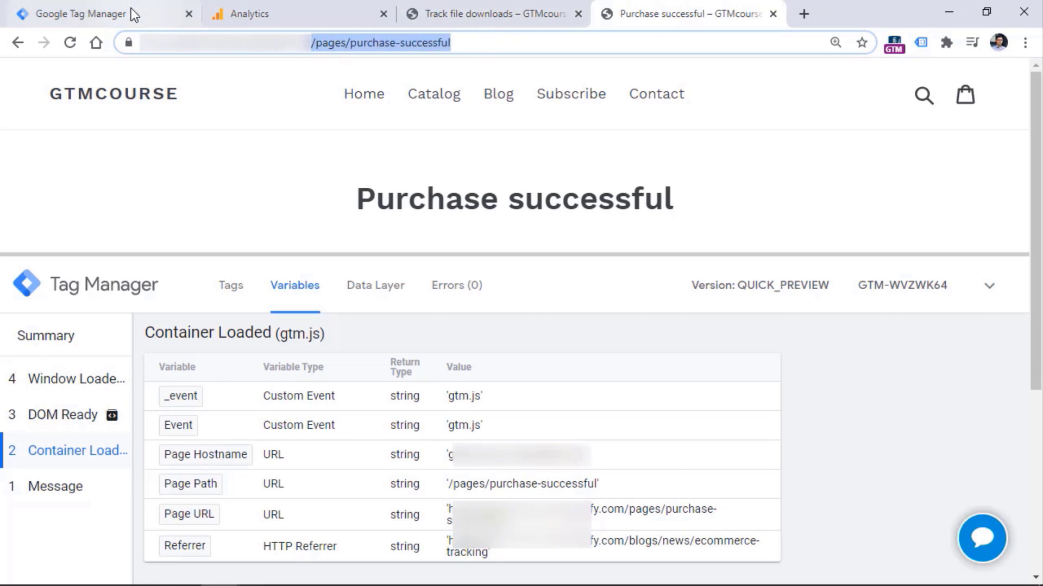
pyautogui.click(131, 10)
pyautogui.hotkey('ctrl', 'v')
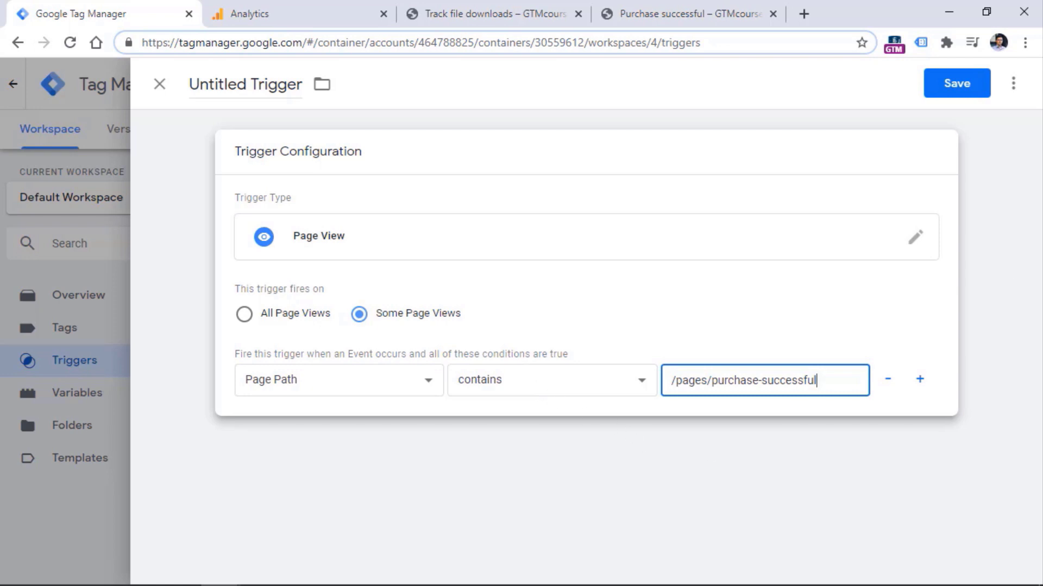
# Name the trigger Pageview - Order Confirmation Page and save it.
pyautogui.click(246, 83)
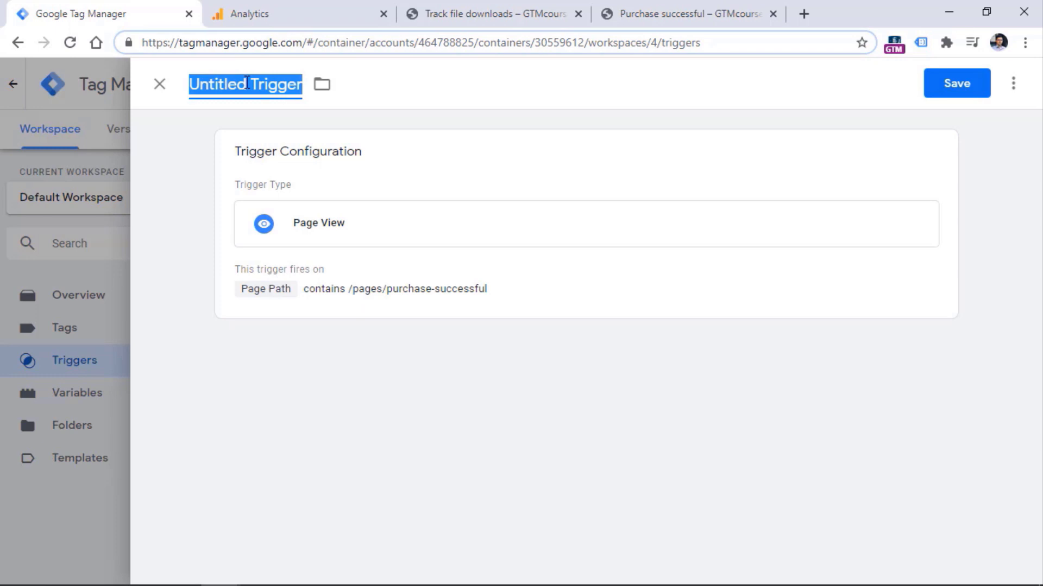
pyautogui.write('Pageview - ')
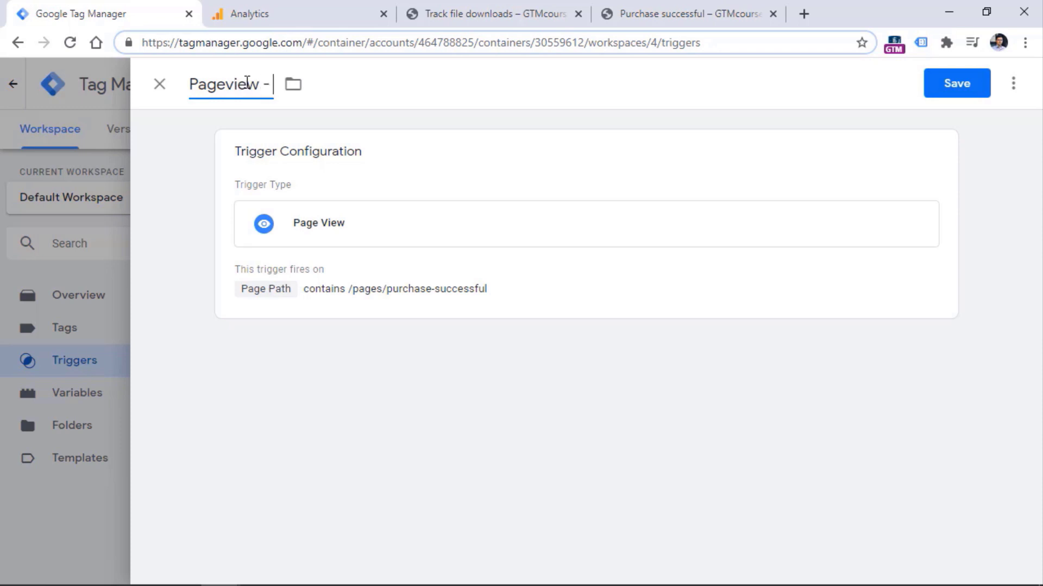
pyautogui.write('Order Confirma')
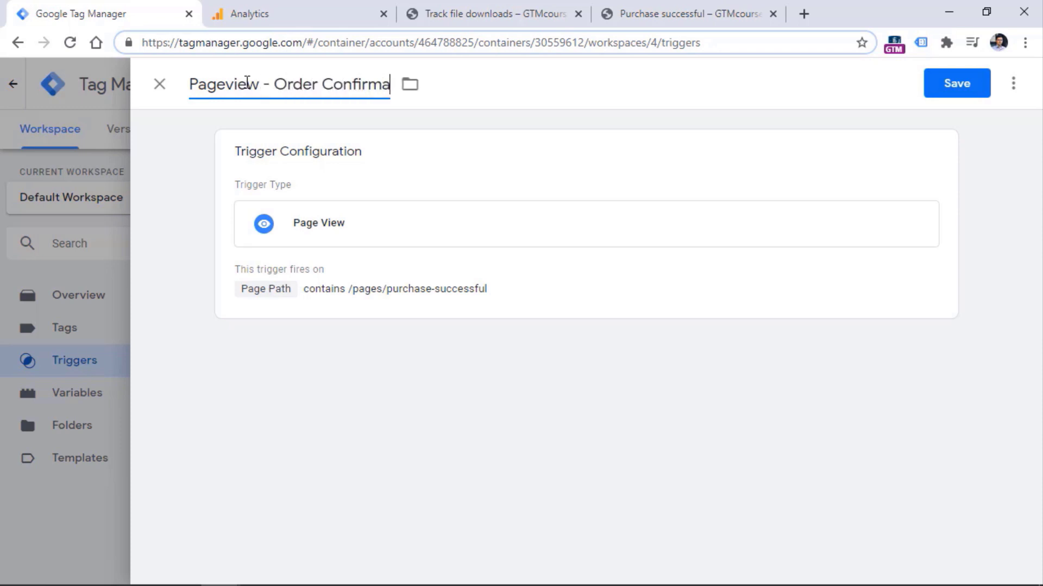
pyautogui.write('tion Page')
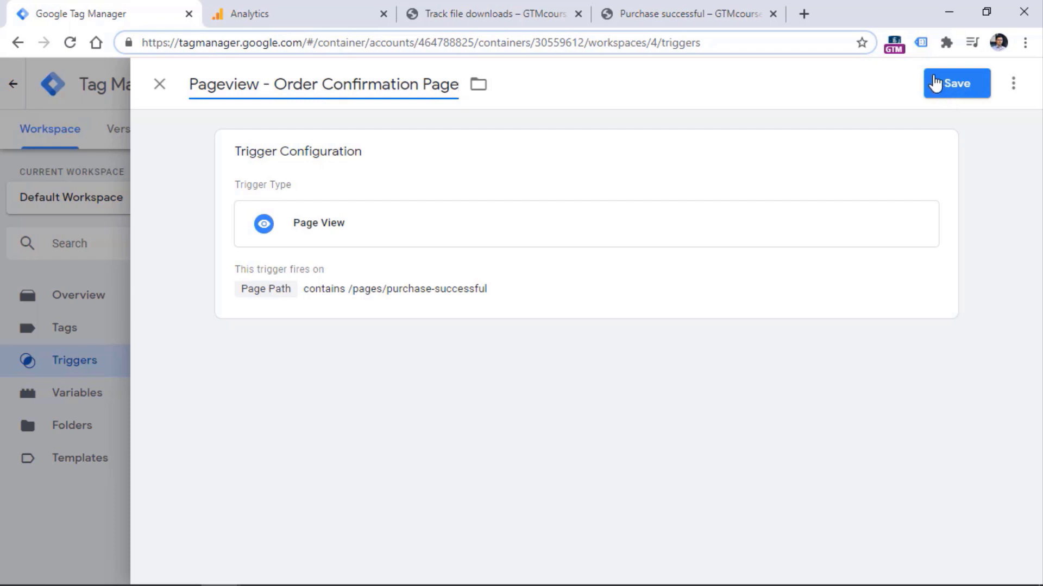
pyautogui.click(959, 93)
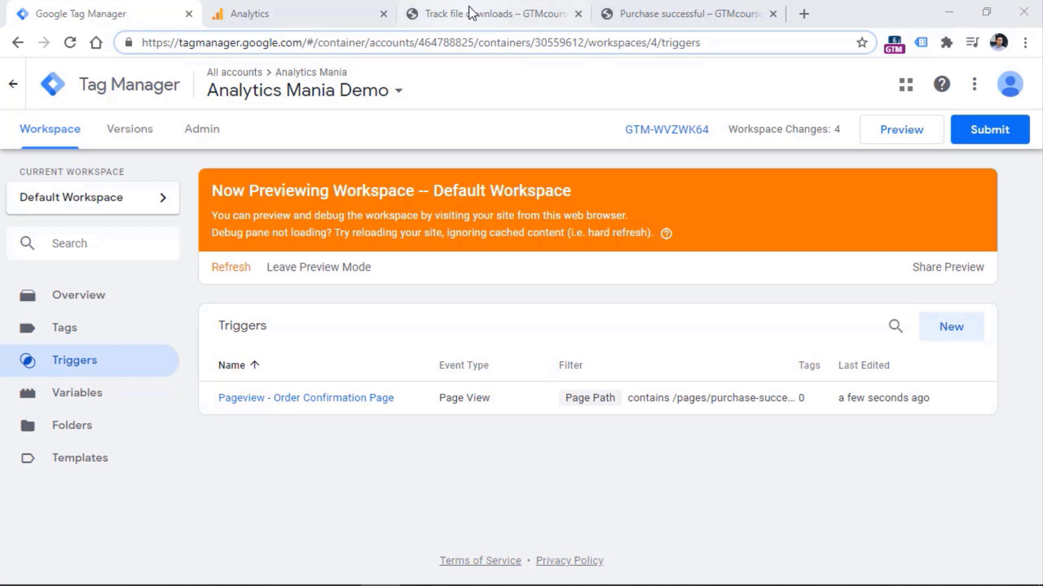
# Close the Purchase successful page, then test the PDF download link on the reloaded Track file downloads page in preview mode.
pyautogui.click(491, 11)
pyautogui.click(773, 14)
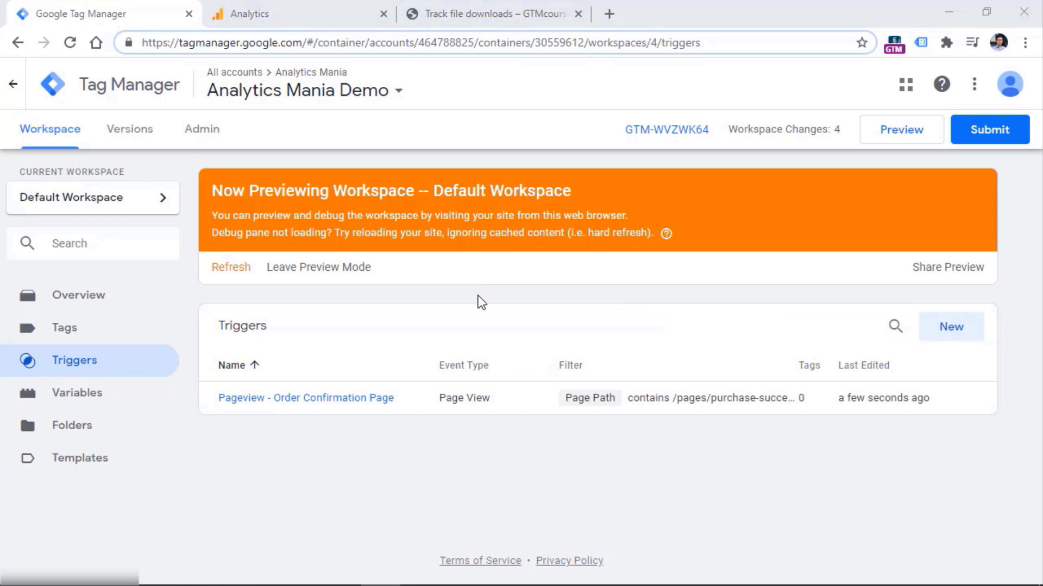
pyautogui.click(496, 12)
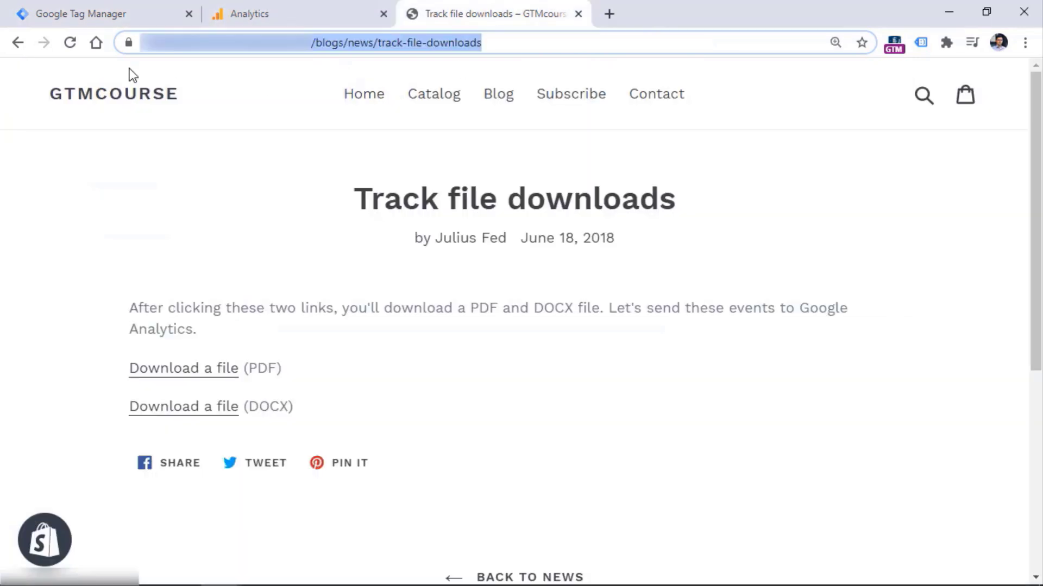
pyautogui.click(70, 43)
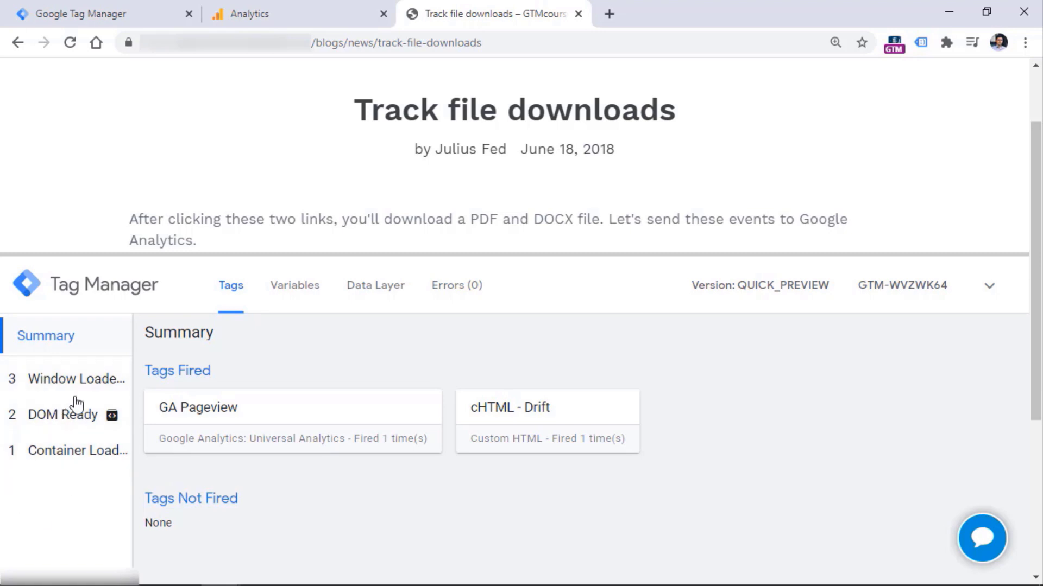
pyautogui.scroll(-2, 465, 155)
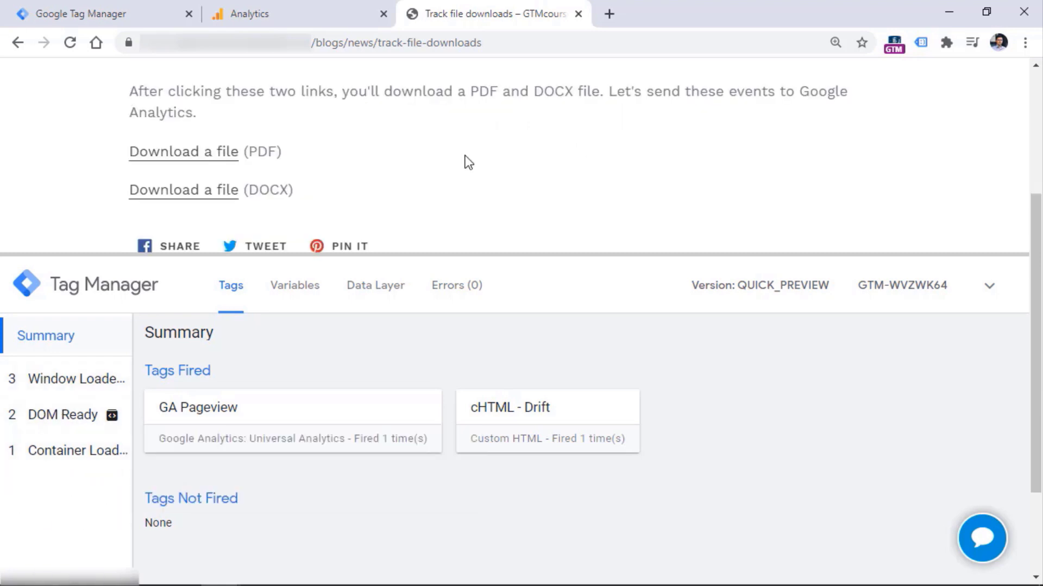
pyautogui.click(197, 151)
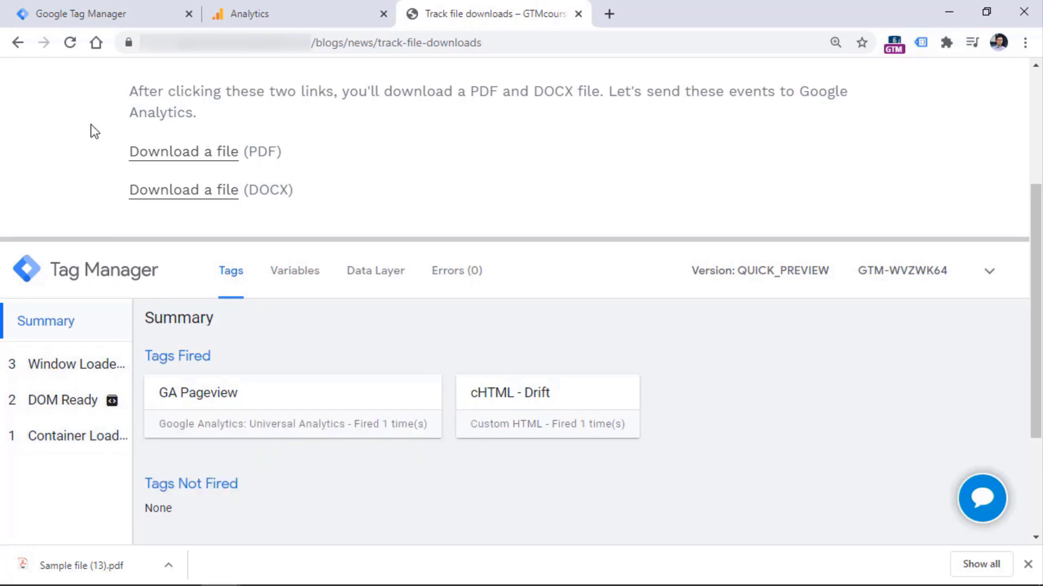
# In Tag Manager, create a Just Links click trigger that fires on all link clicks, name it All link clicks, and save it.
pyautogui.click(106, 14)
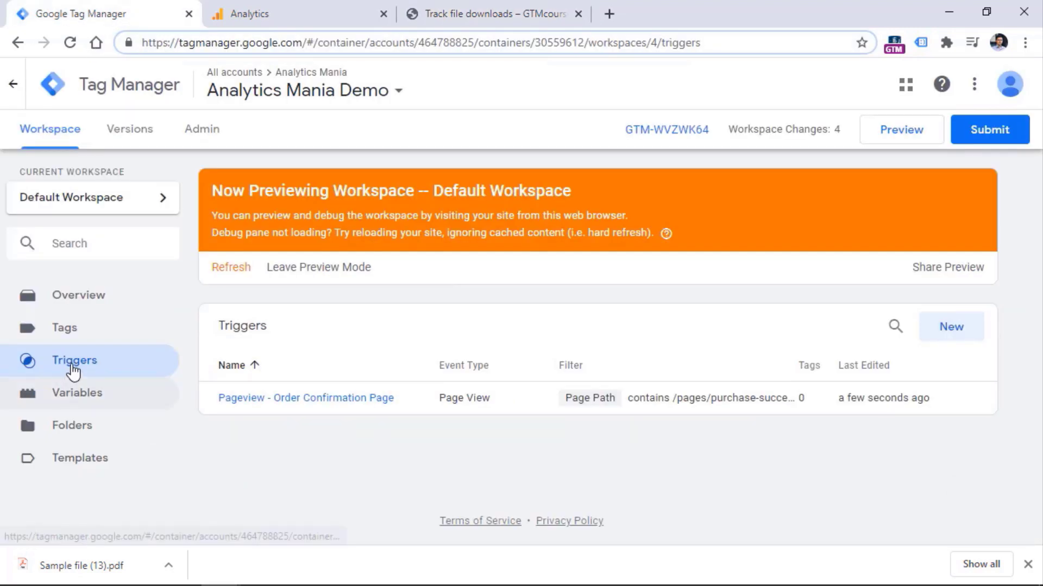
pyautogui.click(952, 326)
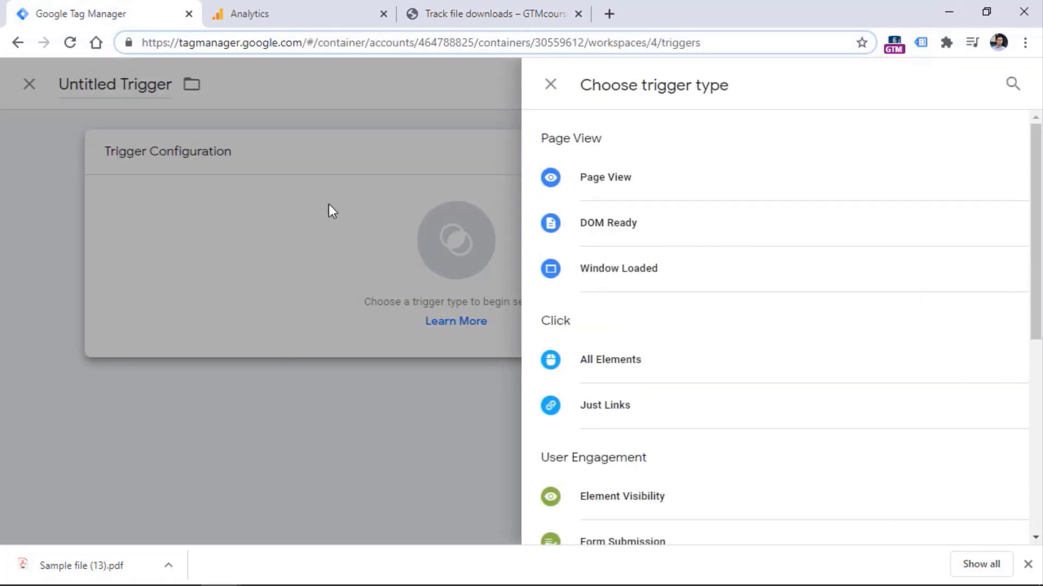
pyautogui.click(617, 415)
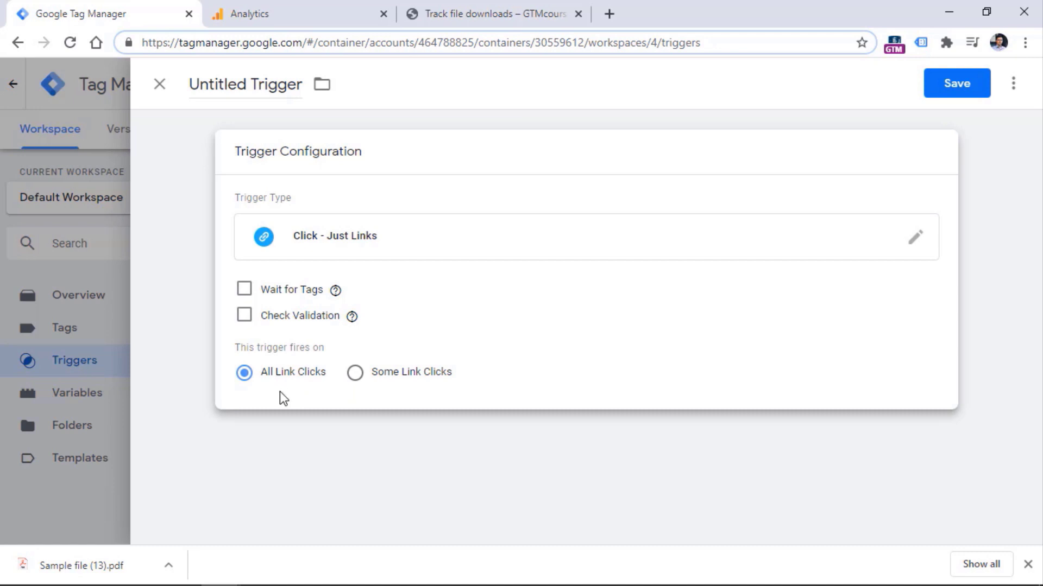
pyautogui.doubleClick(251, 84)
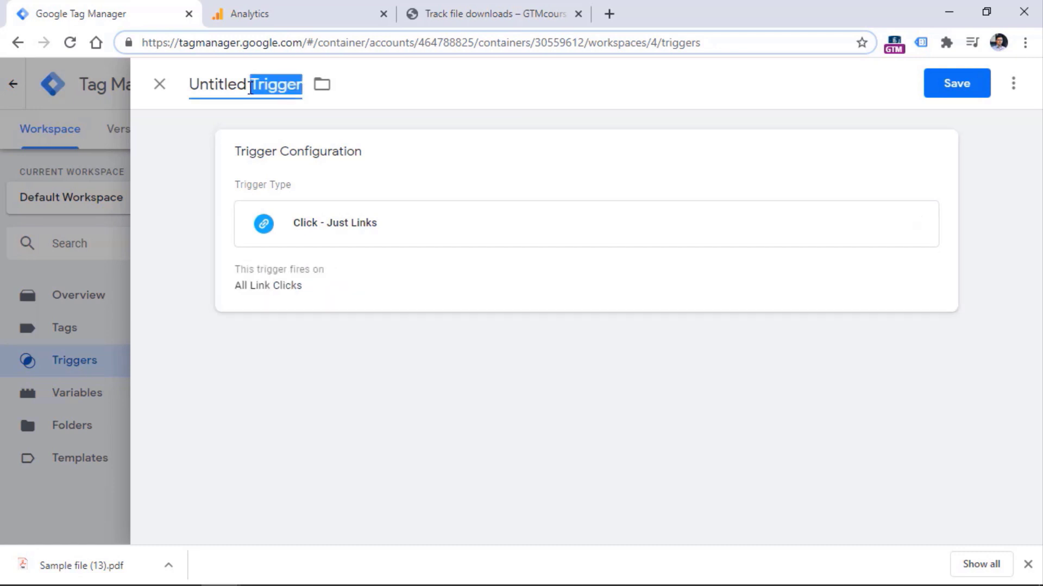
pyautogui.tripleClick(250, 85)
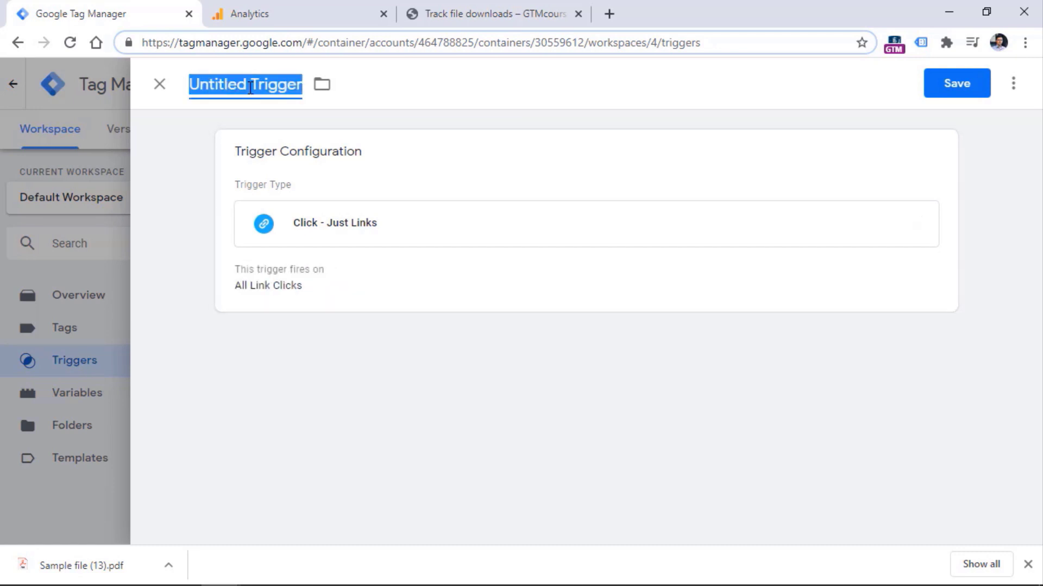
pyautogui.write('All link clicks')
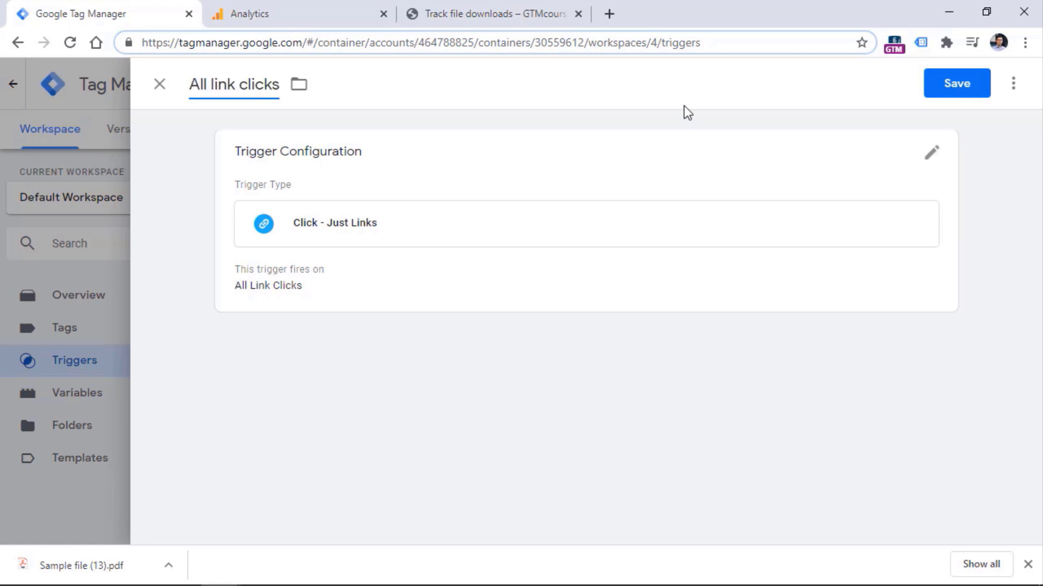
pyautogui.click(972, 86)
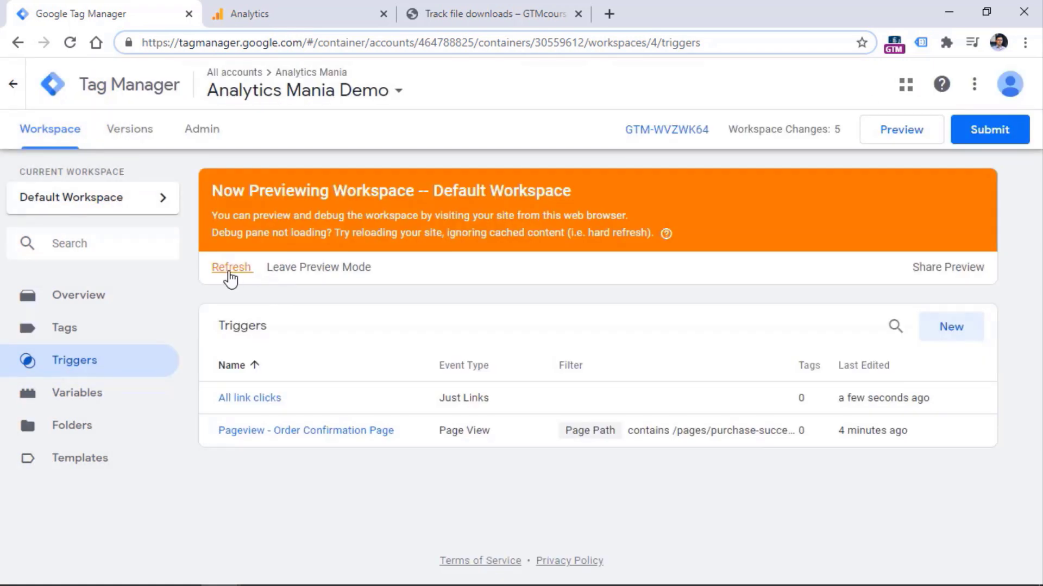
# Refresh the workspace preview and test the PDF download link on the reloaded Track file downloads page.
pyautogui.click(230, 268)
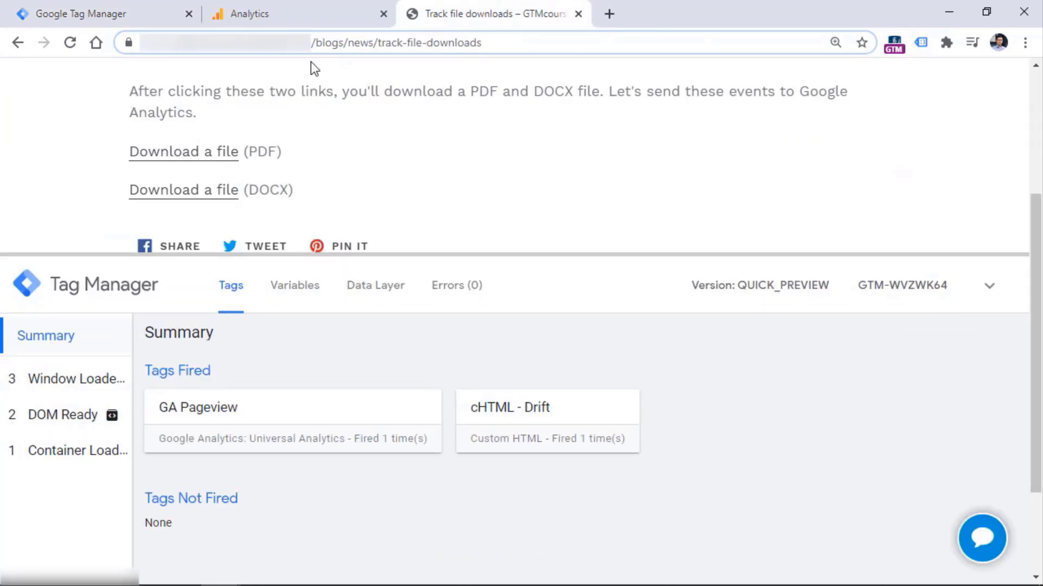
pyautogui.click(69, 44)
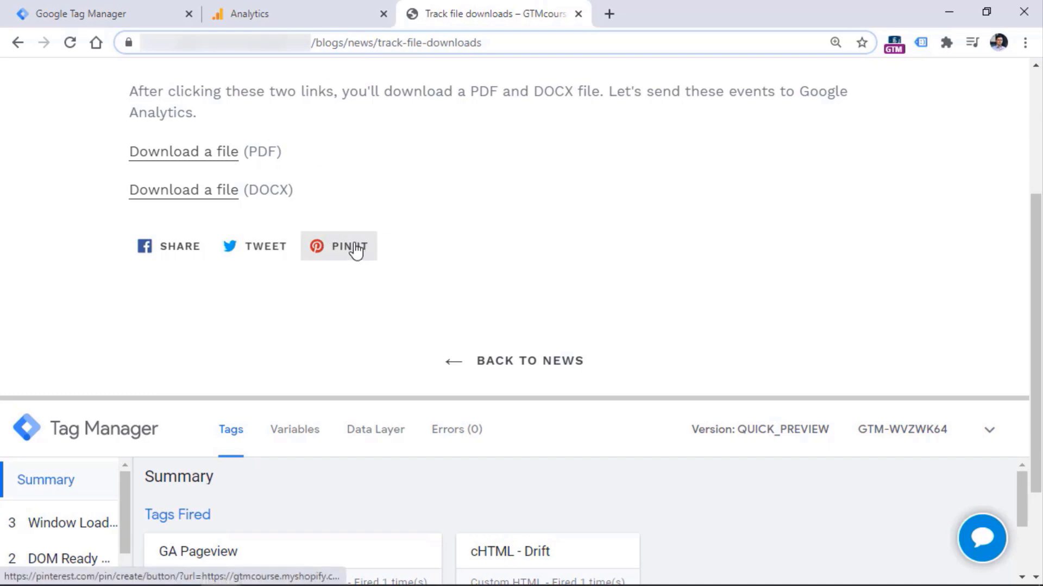
pyautogui.click(191, 153)
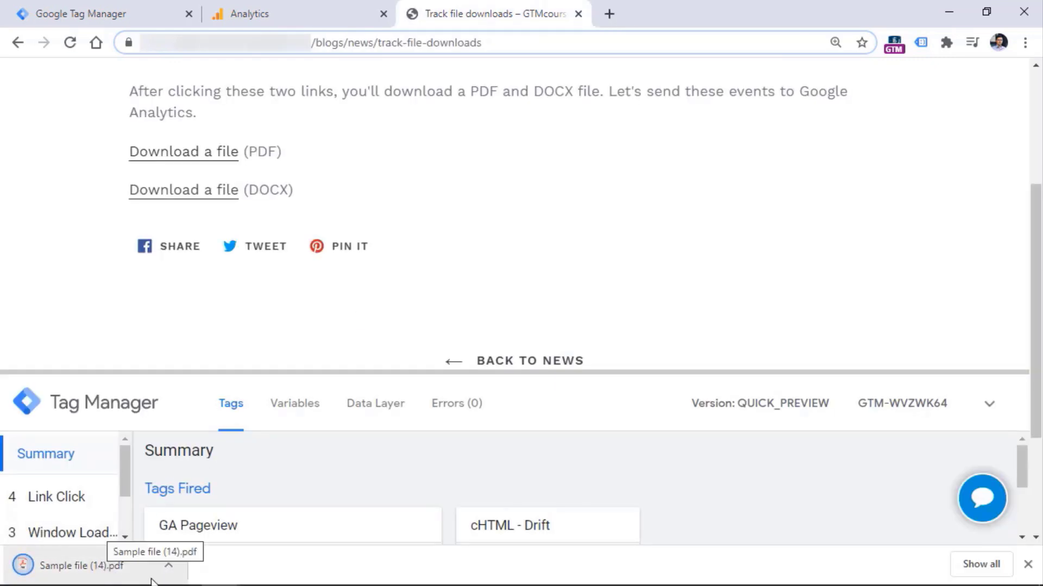
pyautogui.moveTo(291, 373); pyautogui.dragTo(291, 205)
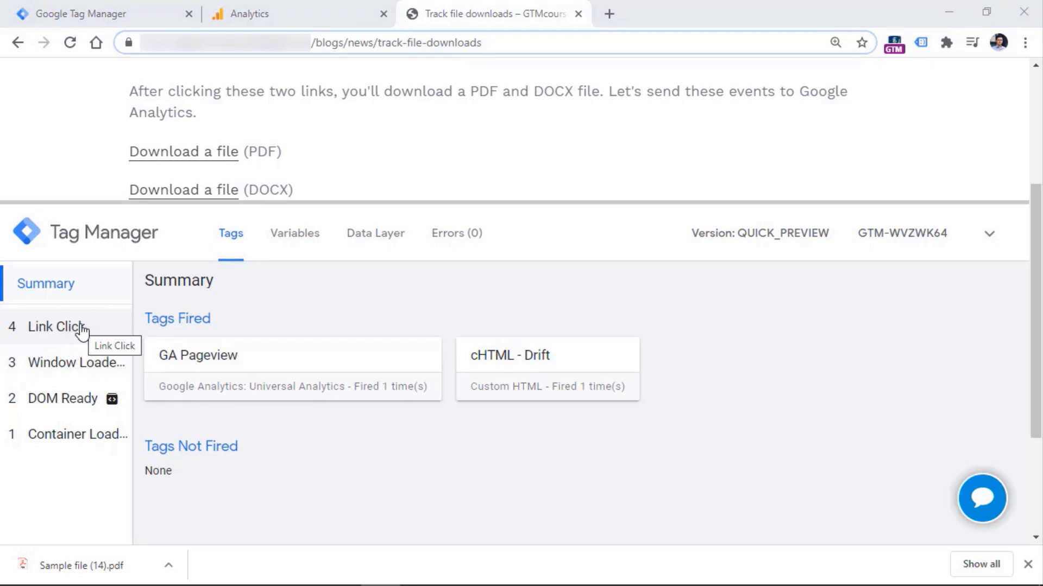
# Enable the built-in variables Click Element, Click Classes, Click ID, Click Target, Click URL and Click Text in Tag Manager.
pyautogui.click(103, 14)
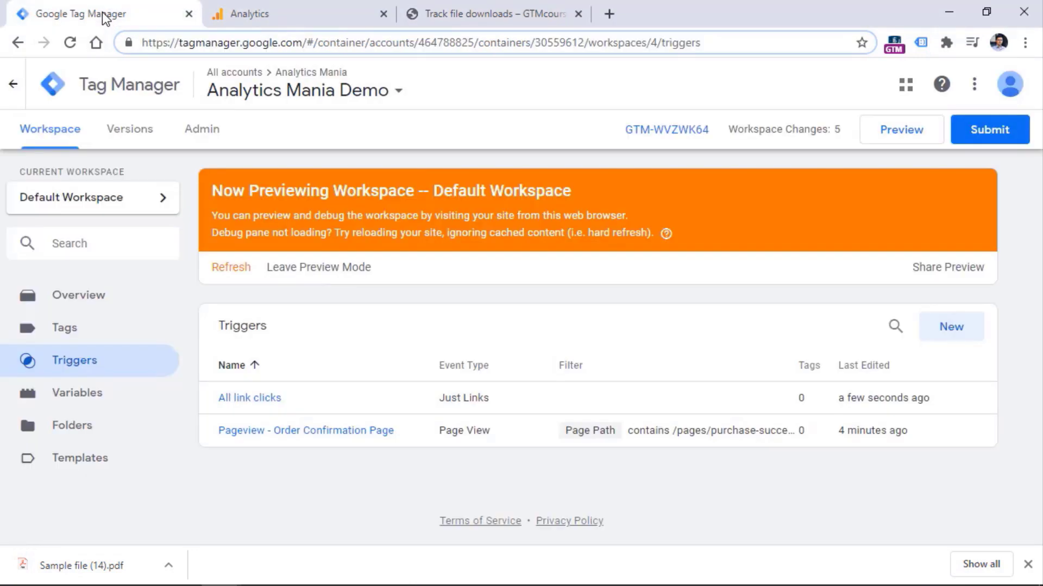
pyautogui.click(78, 400)
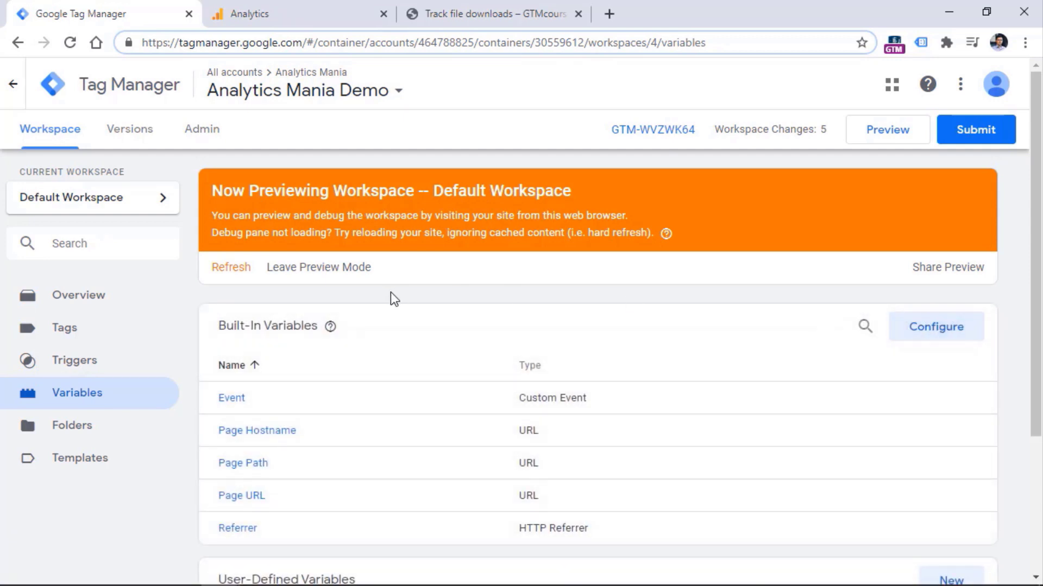
pyautogui.click(942, 329)
pyautogui.scroll(-8, 991, 300)
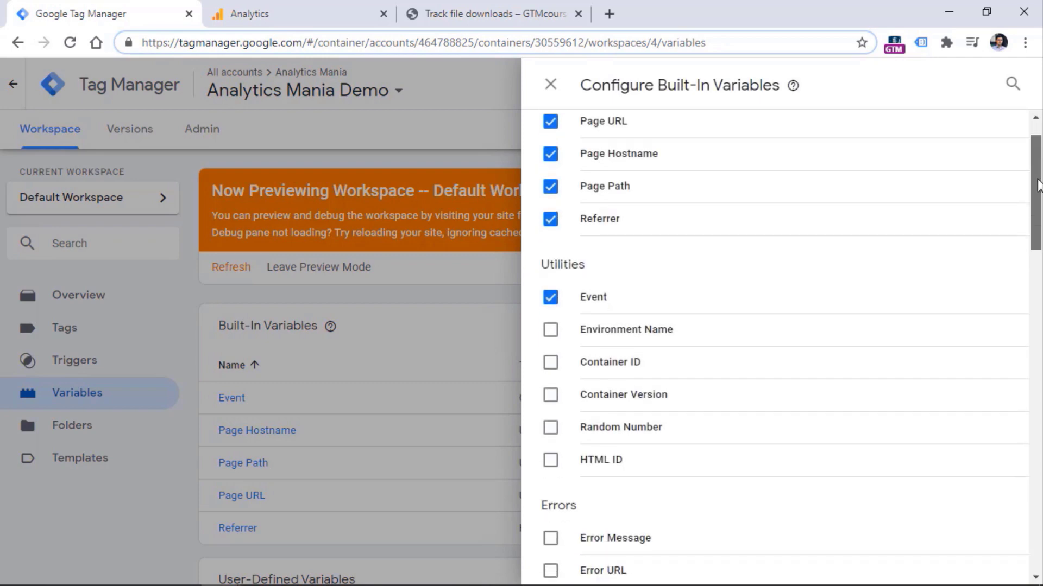
pyautogui.click(550, 275)
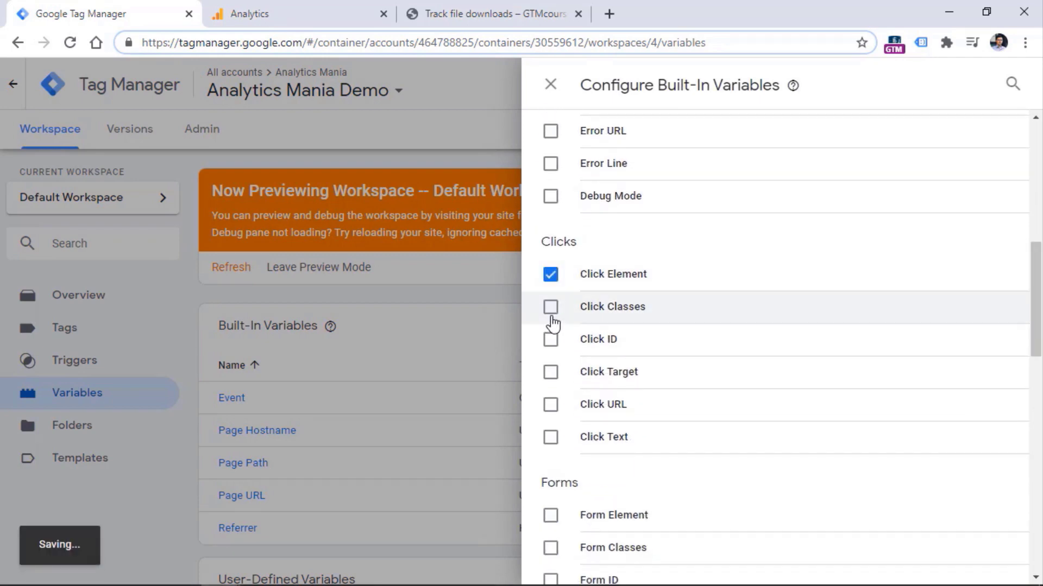
pyautogui.click(551, 308)
pyautogui.click(551, 340)
pyautogui.click(551, 373)
pyautogui.click(550, 405)
pyautogui.click(551, 438)
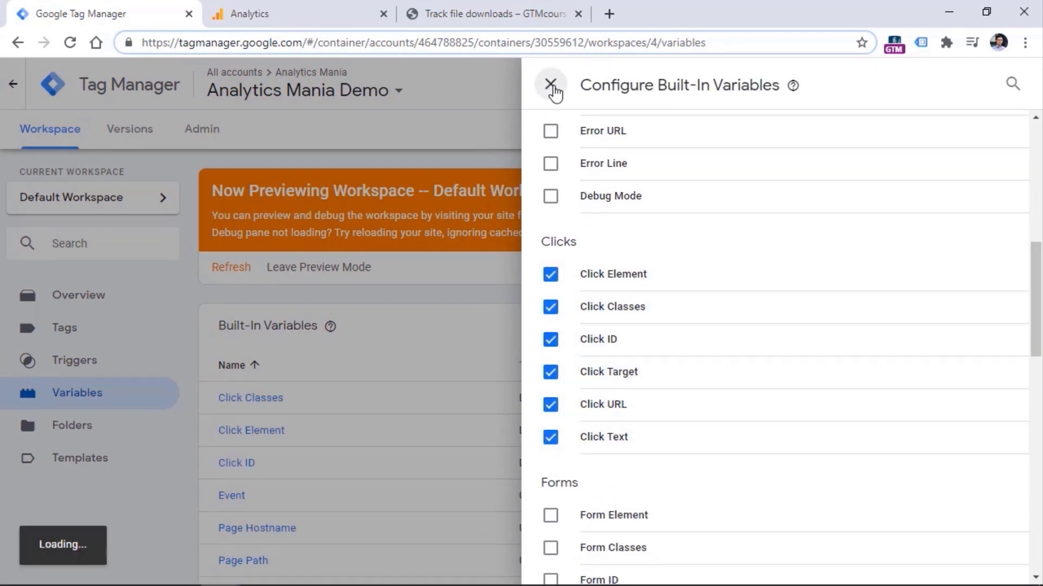
pyautogui.click(550, 84)
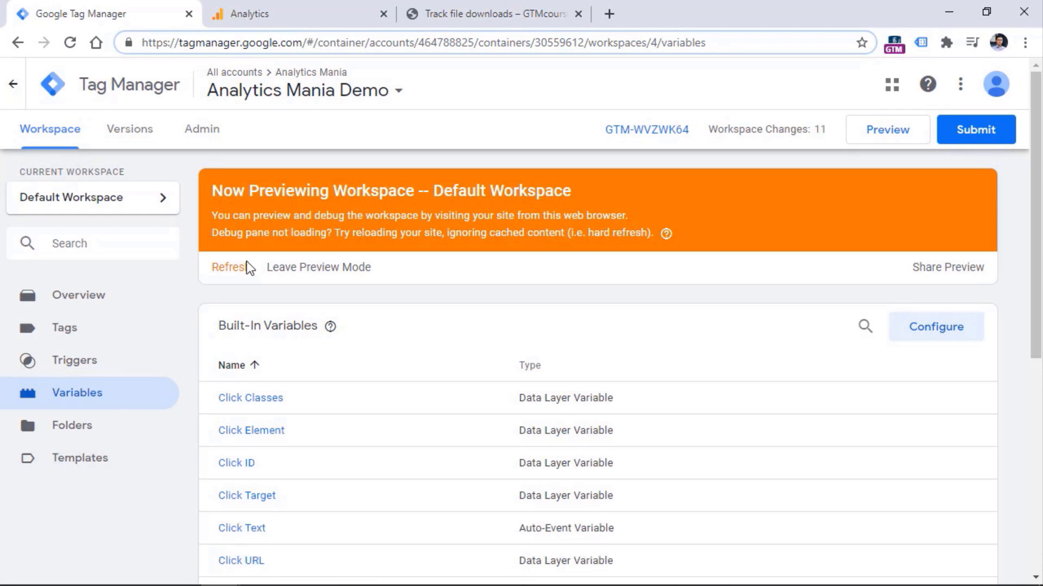
# Refresh the preview with the new click variables and retest the PDF download on the reloaded page.
pyautogui.click(233, 269)
pyautogui.hotkey('ctrl', 'shift', 'Tab')
pyautogui.click(71, 43)
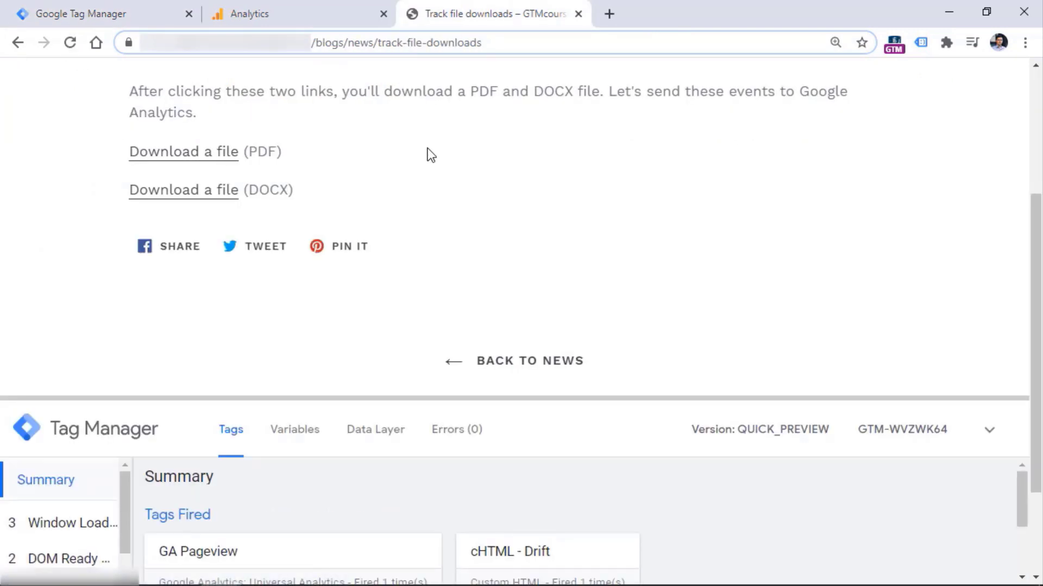
pyautogui.click(200, 161)
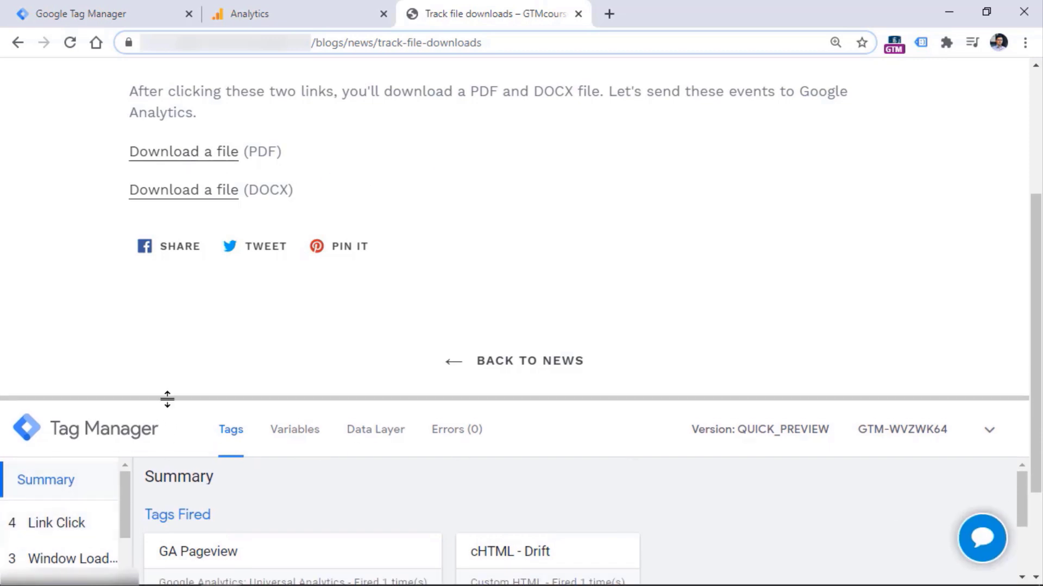
# Examine the variable values recorded for the PDF download's Link Click event in the preview pane.
pyautogui.moveTo(167, 399); pyautogui.dragTo(167, 181)
pyautogui.click(70, 304)
pyautogui.click(292, 211)
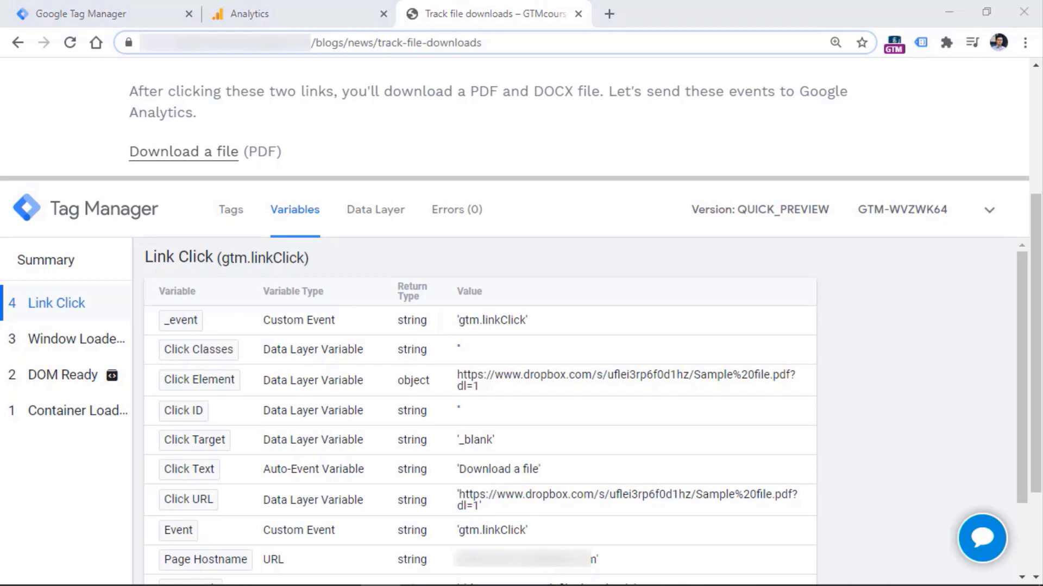
pyautogui.moveTo(802, 179); pyautogui.dragTo(782, 284)
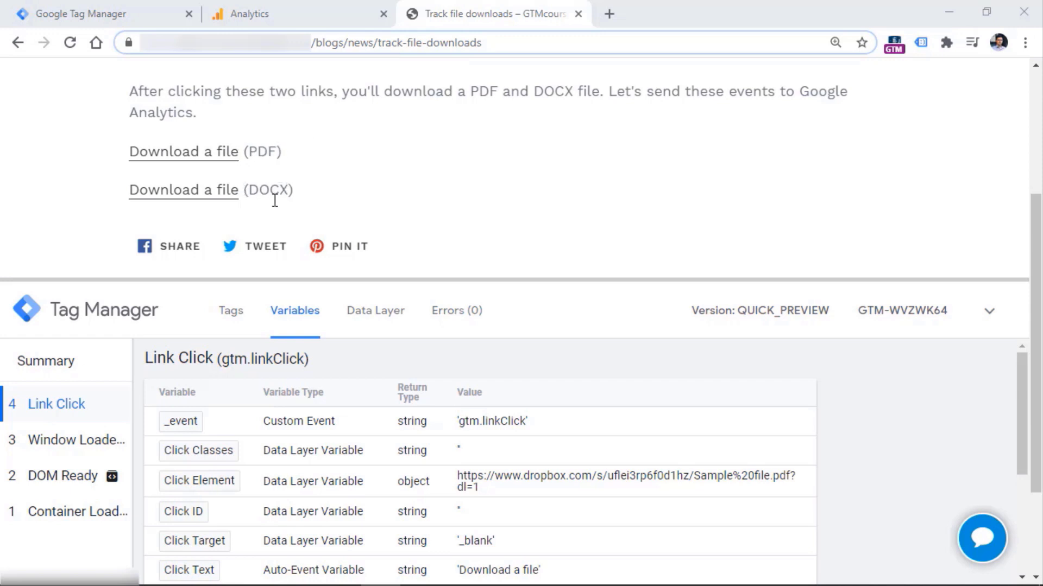
# Edit the All link clicks trigger in Tag Manager so that it fires on Some Link Clicks.
pyautogui.click(100, 14)
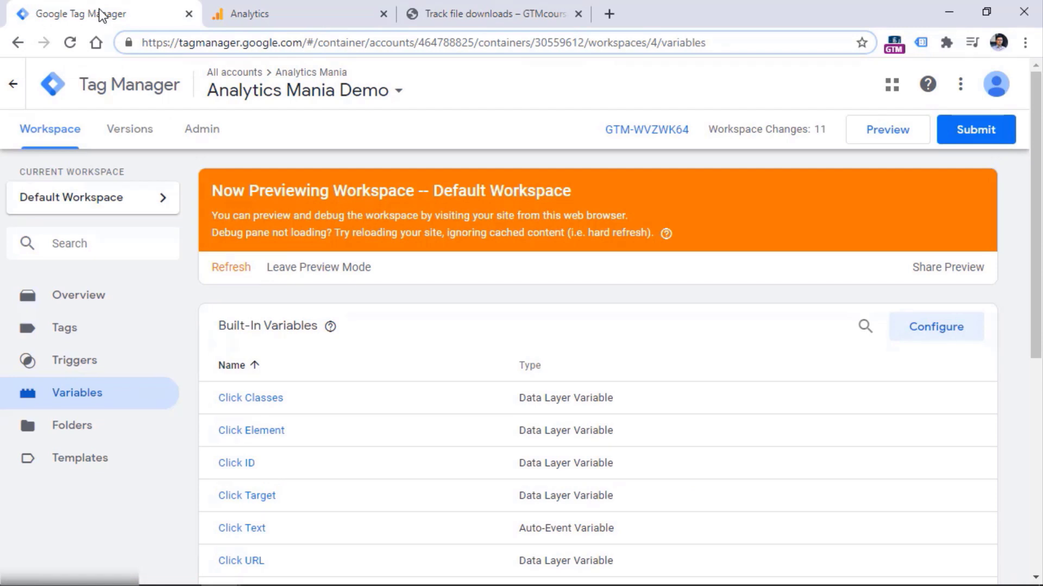
pyautogui.click(76, 363)
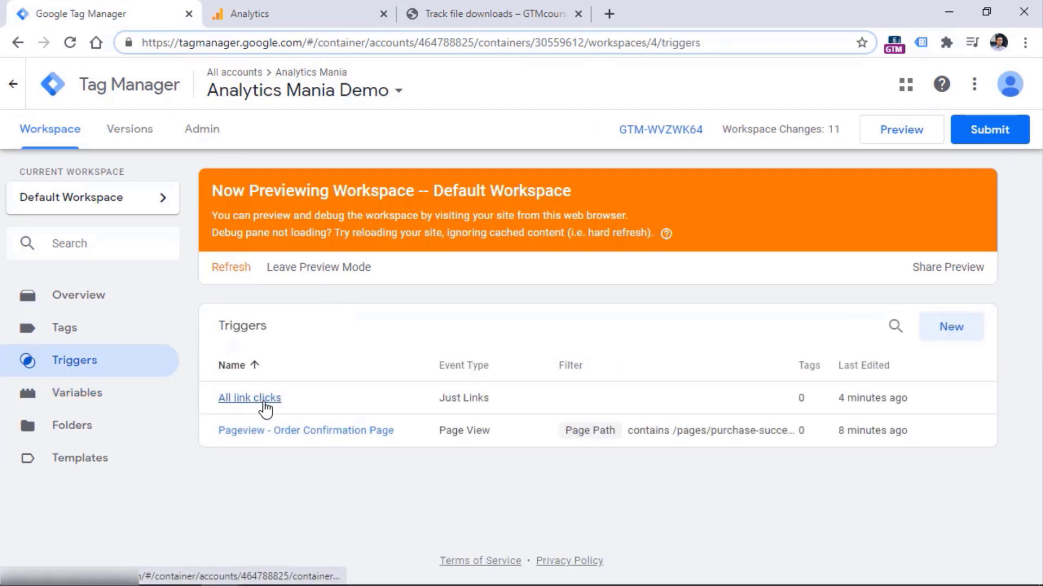
pyautogui.click(251, 401)
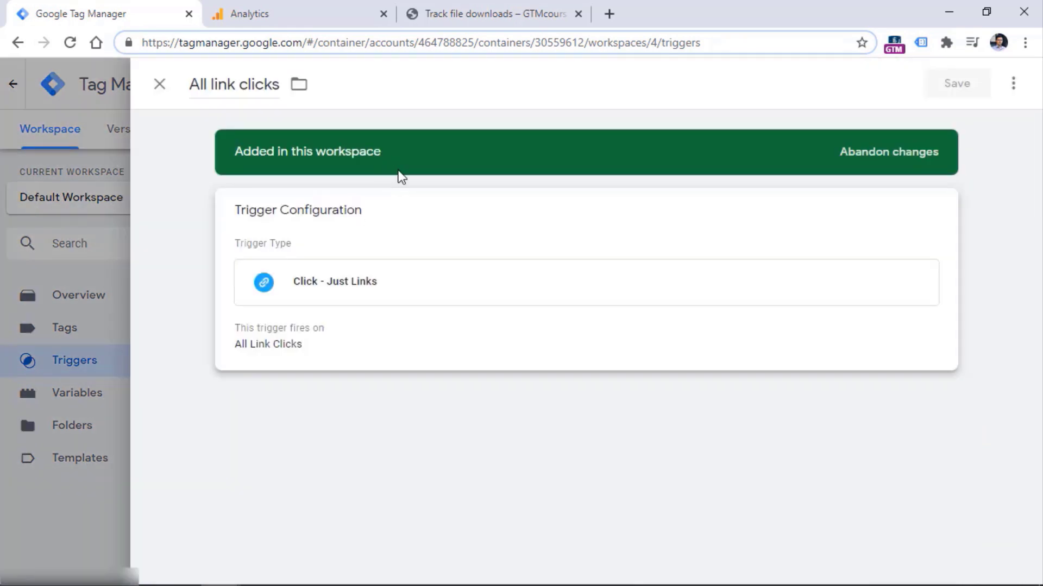
pyautogui.click(371, 350)
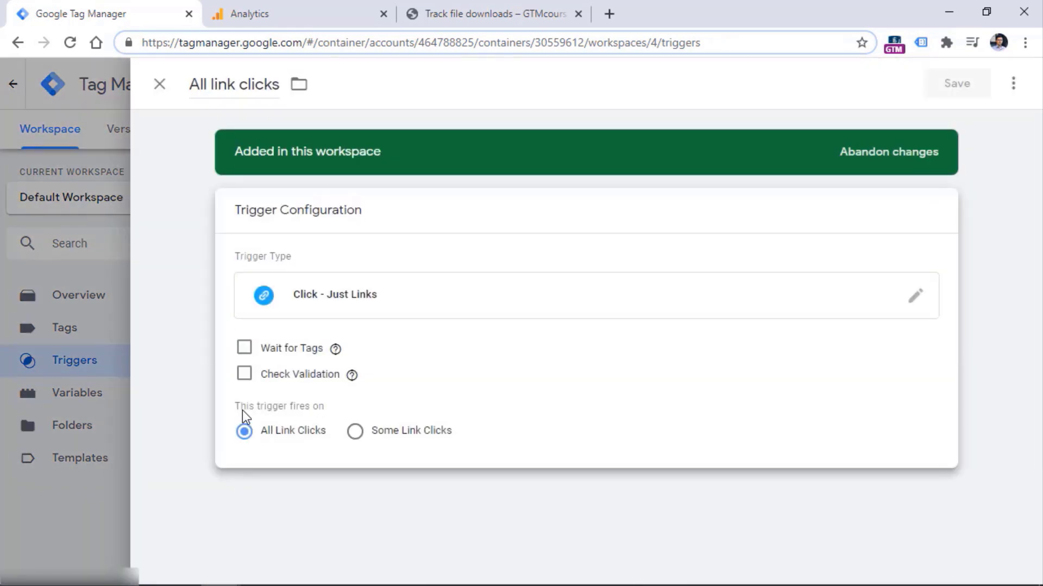
pyautogui.click(356, 433)
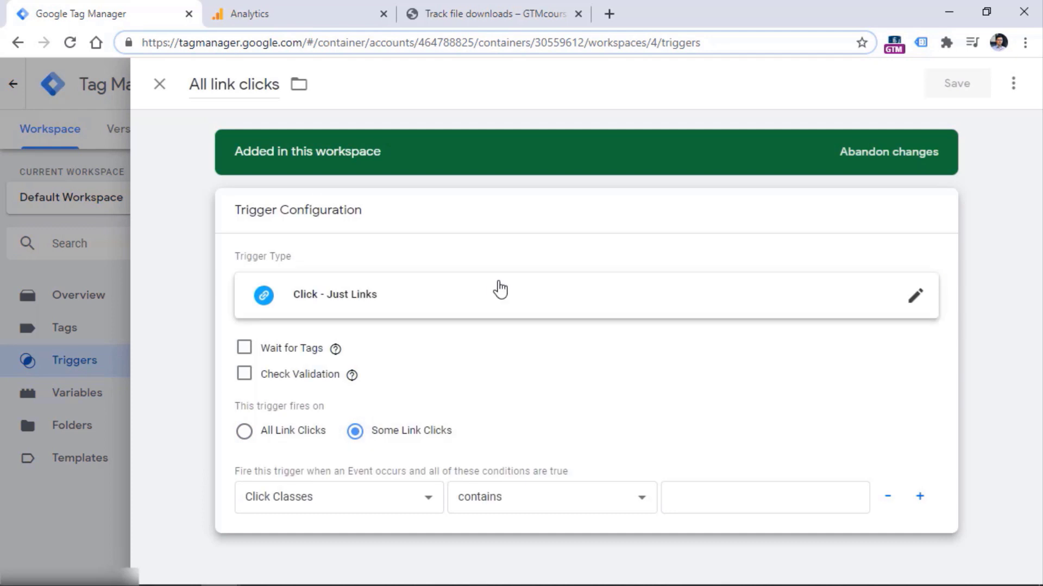
pyautogui.click(328, 500)
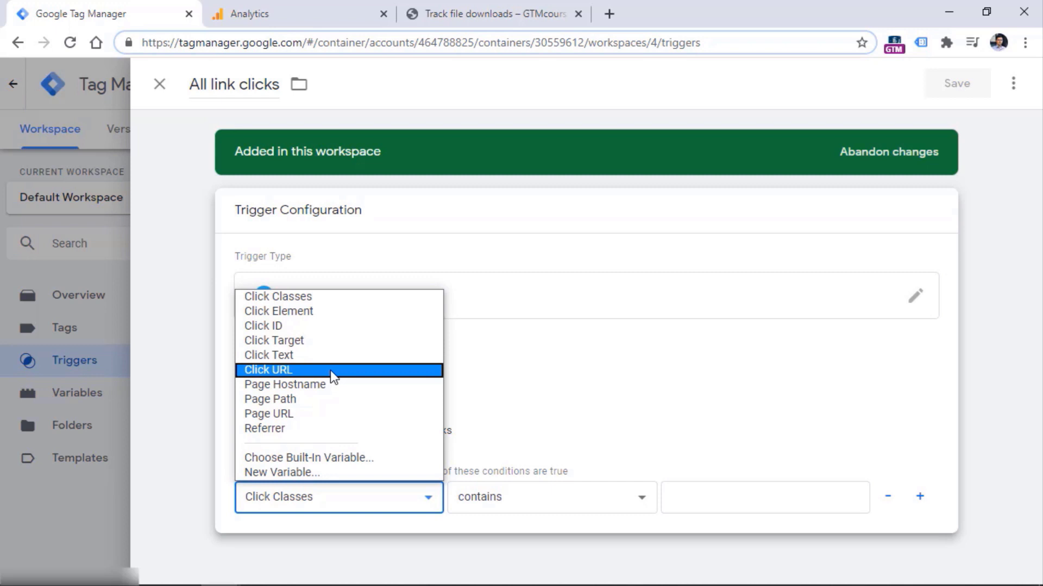
# Test the DOCX download link on the Track file downloads page and compare its Click URL with the PDF link's.
pyautogui.click(470, 15)
pyautogui.moveTo(456, 278); pyautogui.dragTo(455, 249)
pyautogui.click(197, 203)
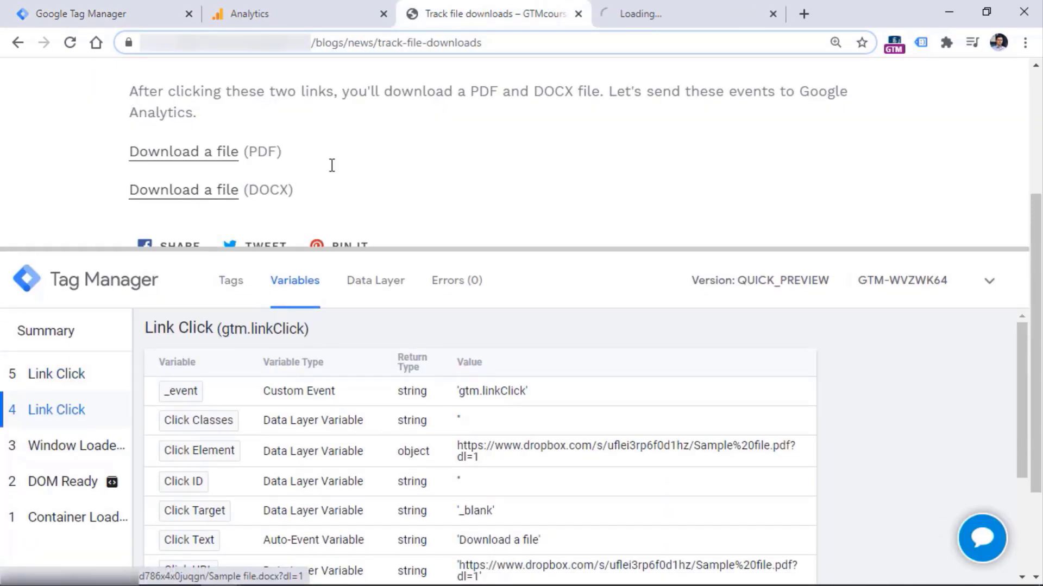
pyautogui.click(54, 373)
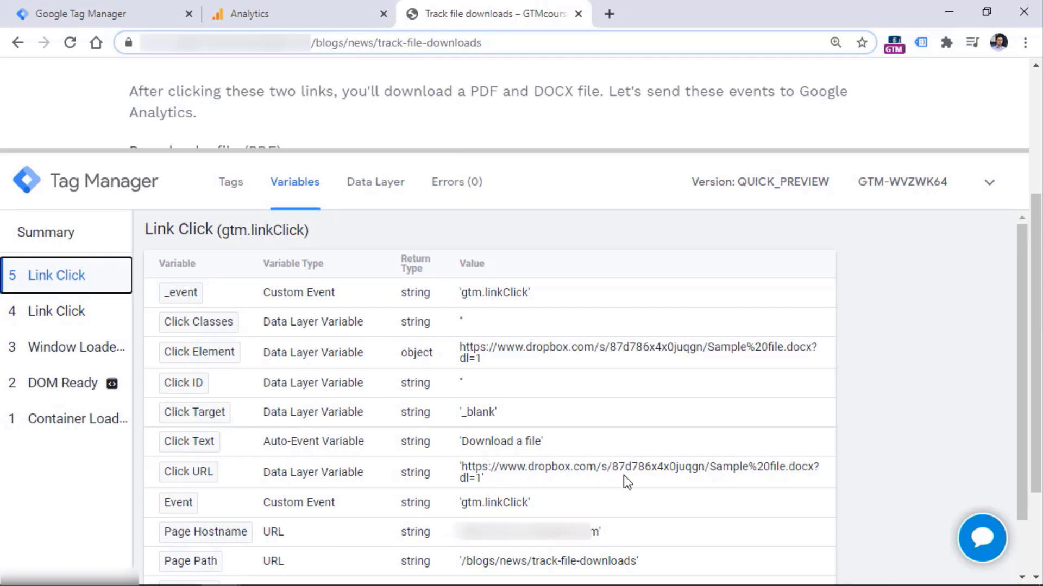
pyautogui.click(72, 322)
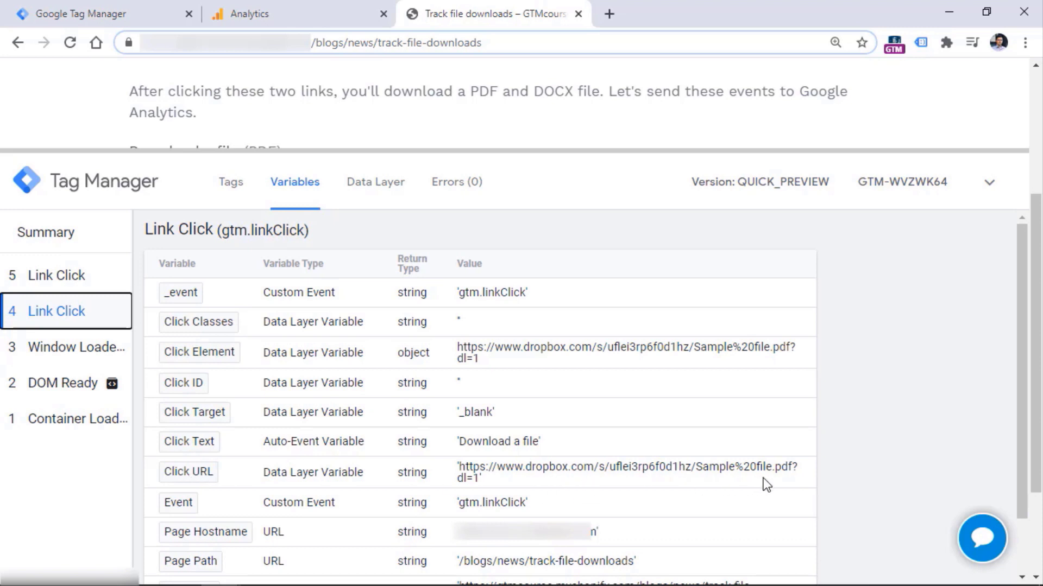
pyautogui.click(60, 277)
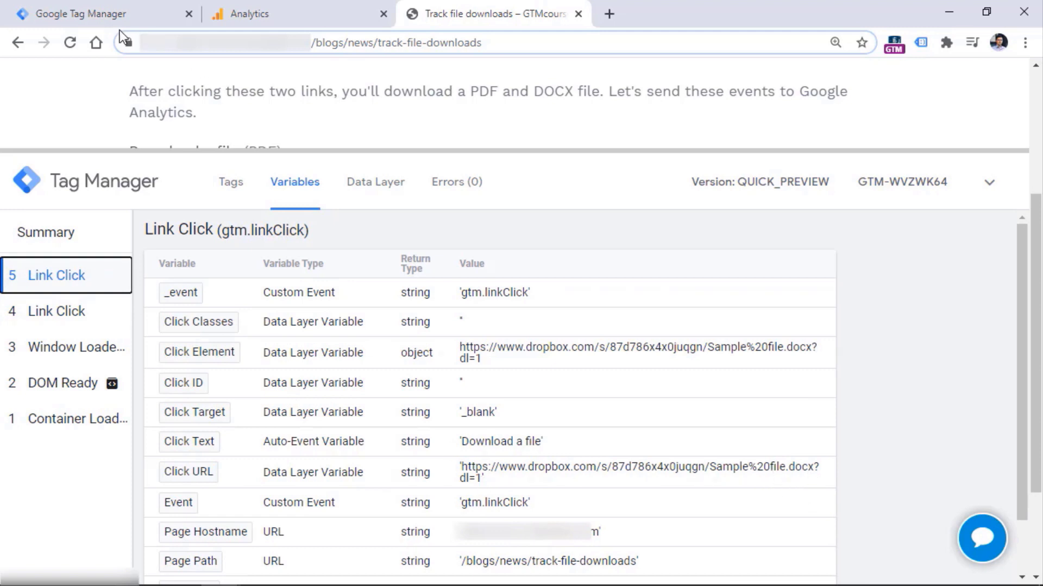
# Give the All link clicks trigger in Tag Manager two conditions: Click URL contains pdf and Click URL contains docx.
pyautogui.click(99, 14)
pyautogui.click(350, 505)
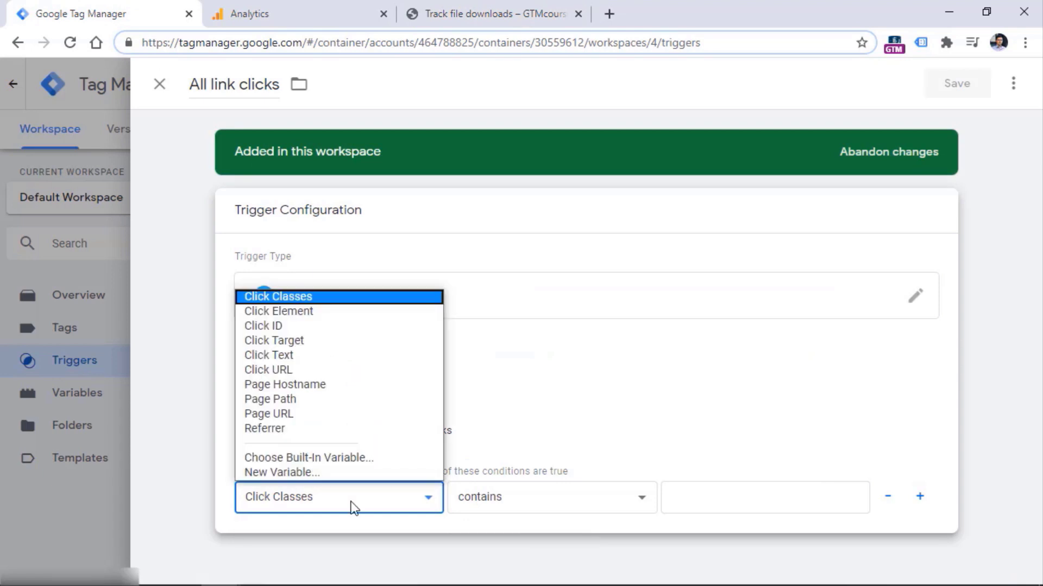
pyautogui.click(315, 370)
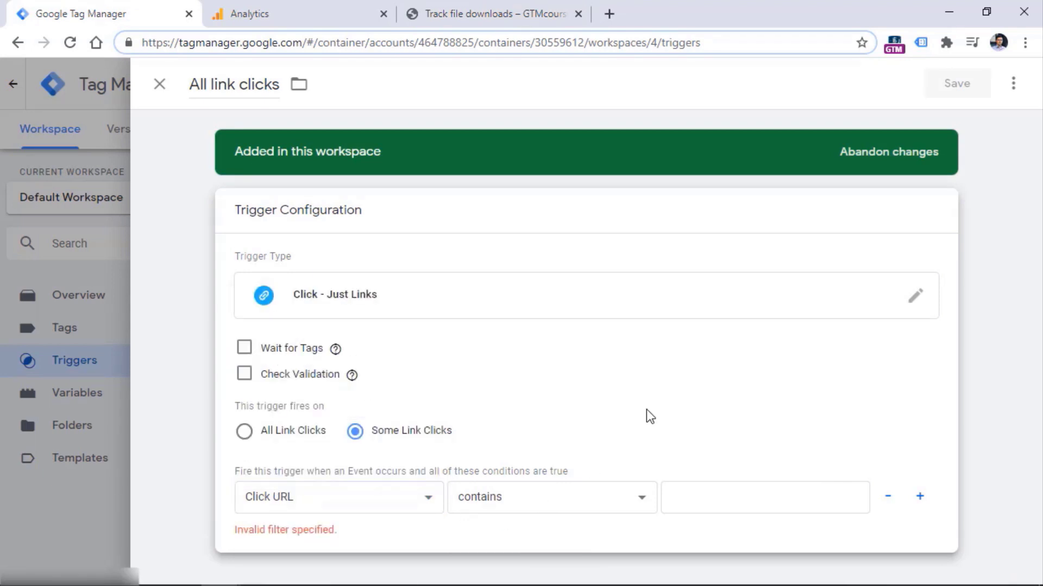
pyautogui.click(920, 497)
pyautogui.click(334, 499)
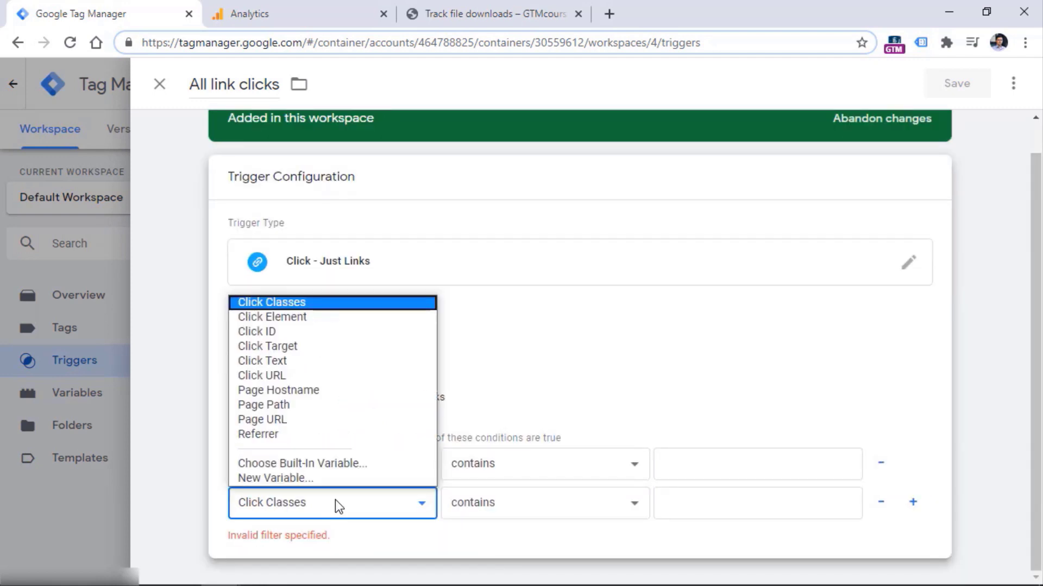
pyautogui.click(285, 373)
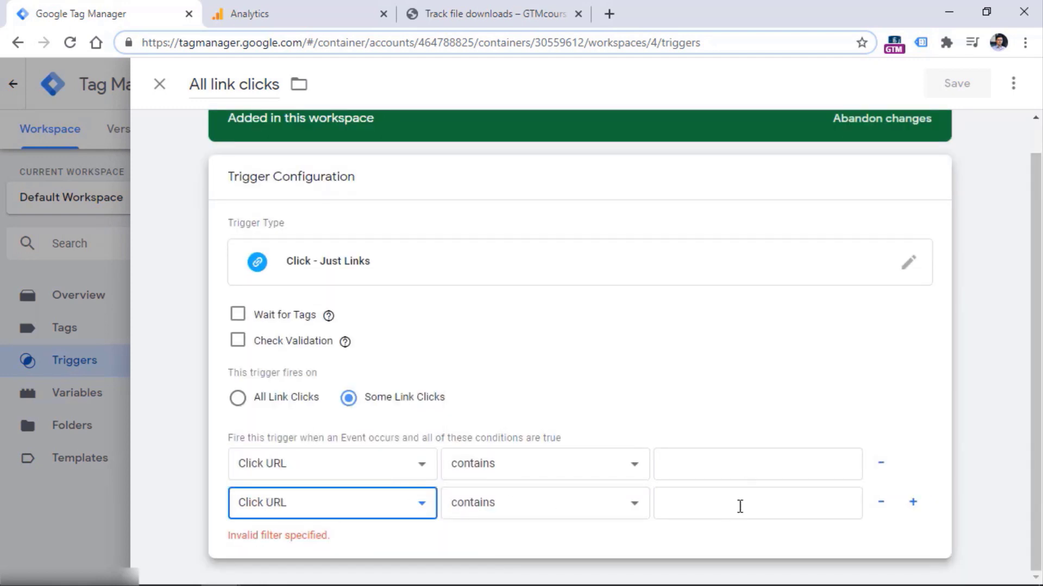
pyautogui.click(724, 460)
pyautogui.write('pdf')
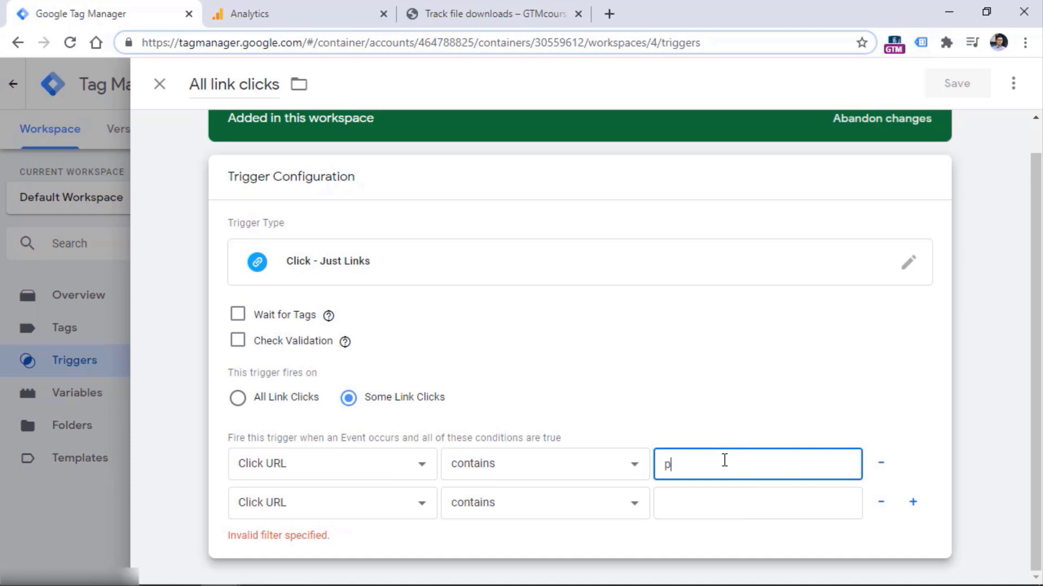
pyautogui.click(721, 512)
pyautogui.write('docx')
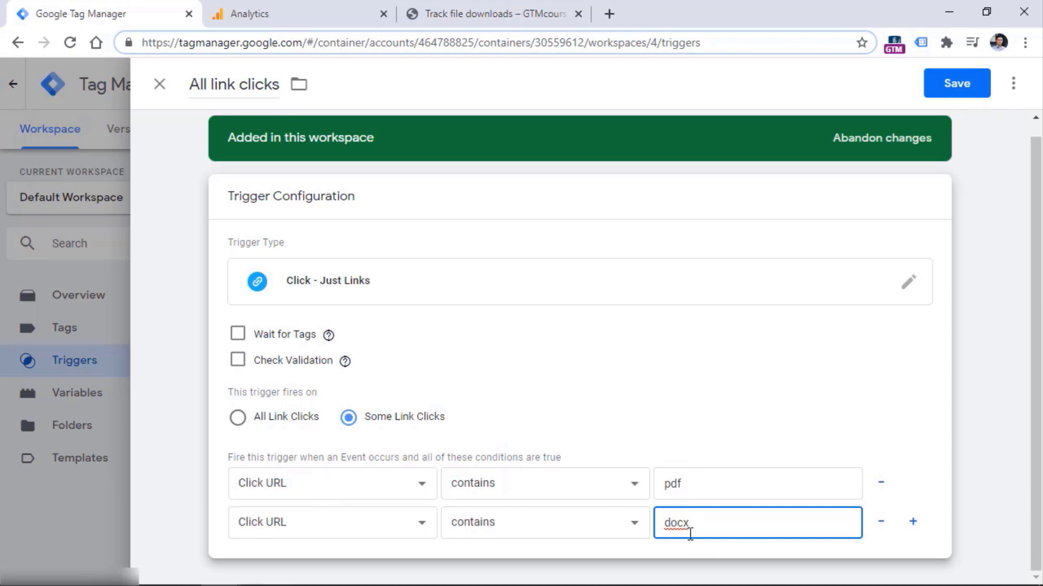
# Replace the two conditions with a single one: Click URL matches RegEx (ignore case) pdf|docx.
pyautogui.moveTo(229, 457); pyautogui.dragTo(568, 461)
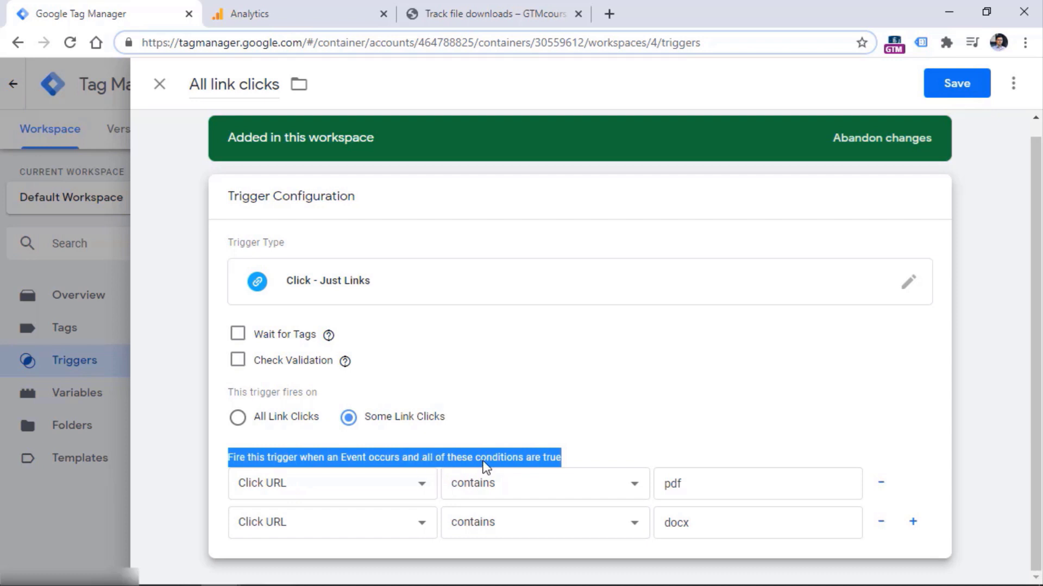
pyautogui.click(674, 416)
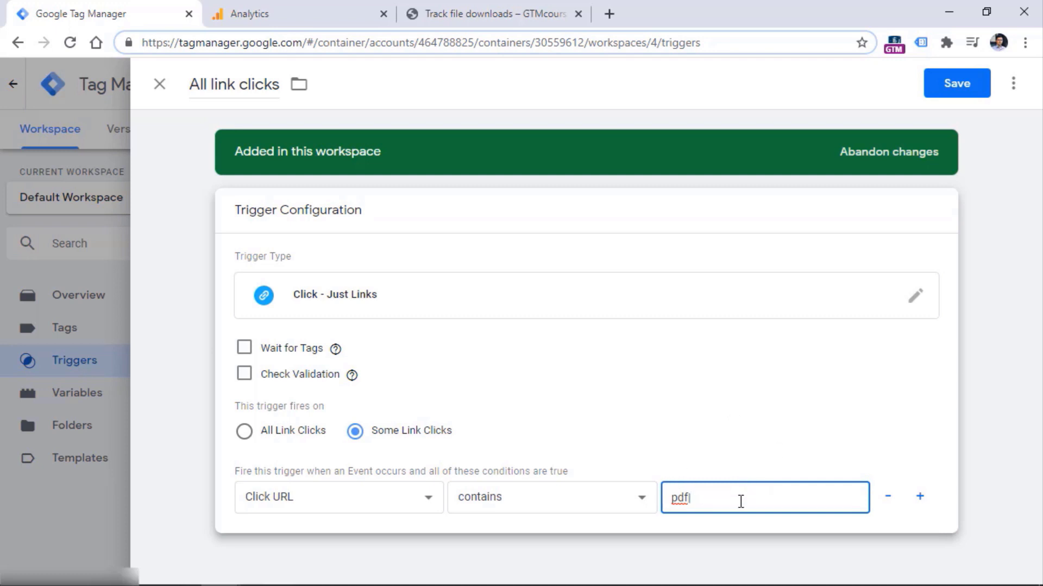
pyautogui.click(565, 497)
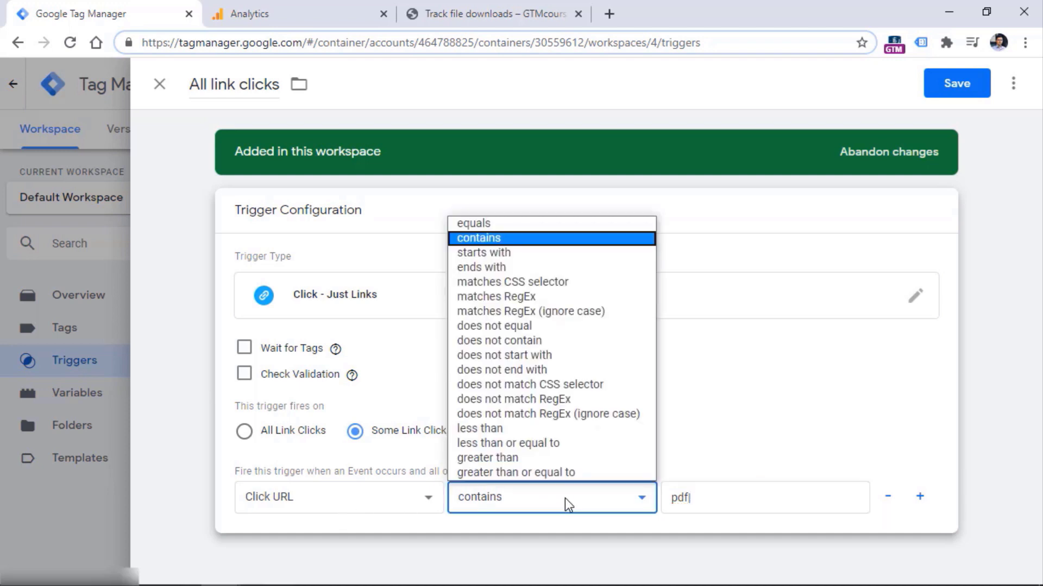
pyautogui.click(545, 314)
pyautogui.click(713, 499)
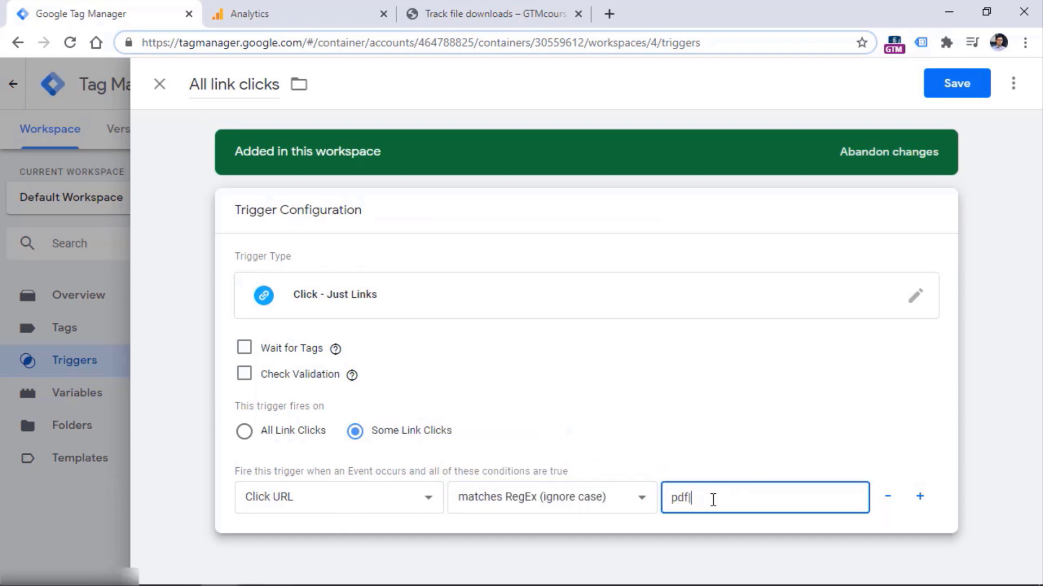
pyautogui.write('|docx')
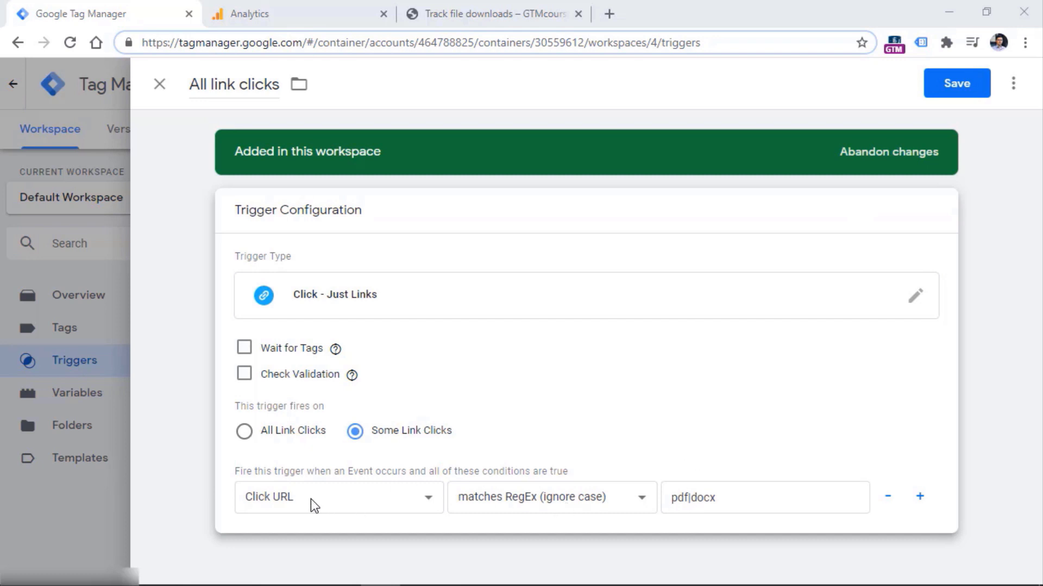
pyautogui.doubleClick(679, 498)
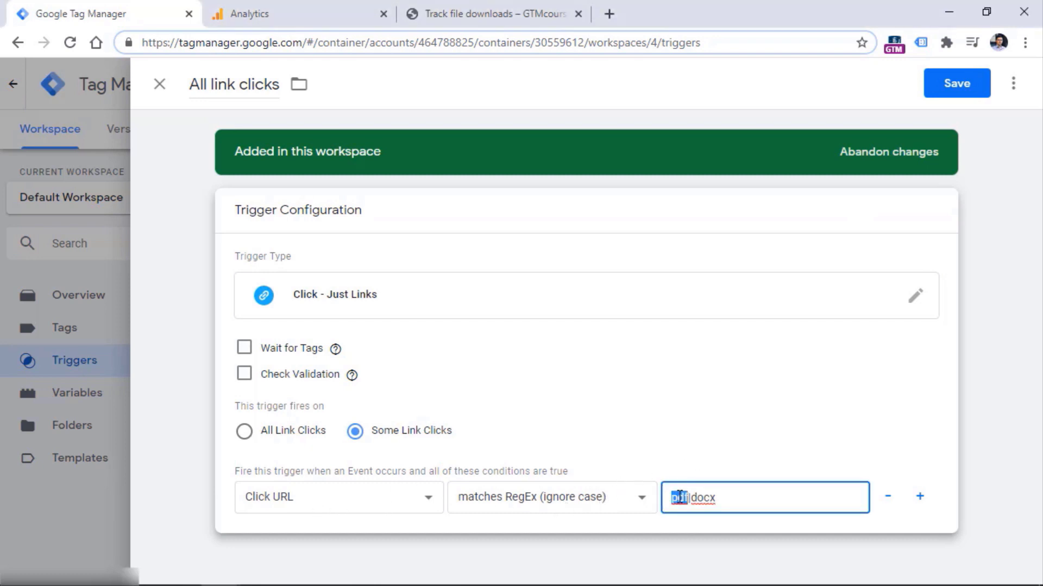
pyautogui.click(691, 497)
pyautogui.doubleClick(675, 495)
pyautogui.doubleClick(705, 498)
# Rename the trigger "Link click - pdf or docx file" and save it.
pyautogui.click(201, 89)
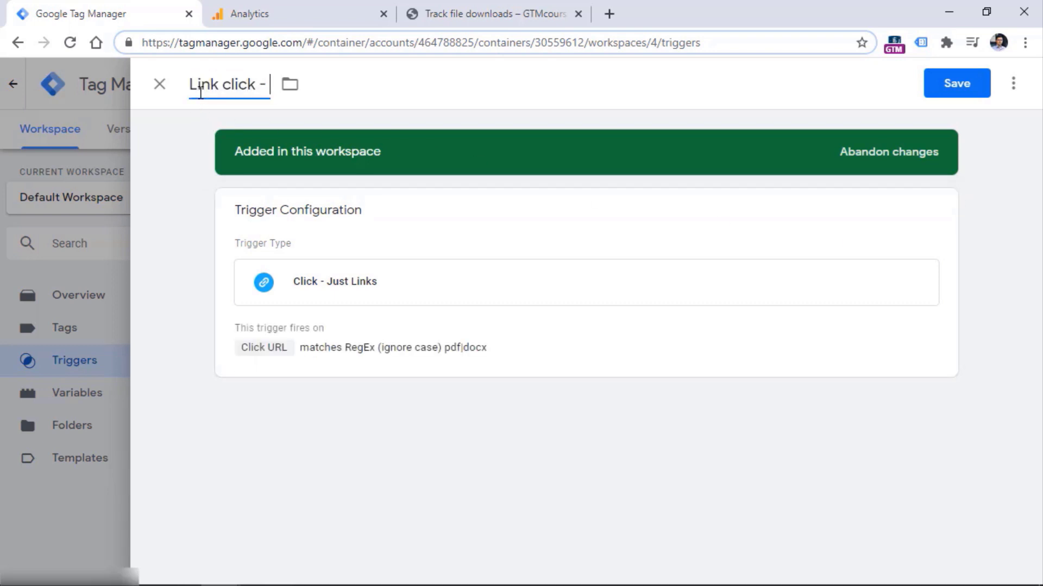
pyautogui.write('pdf or docx file')
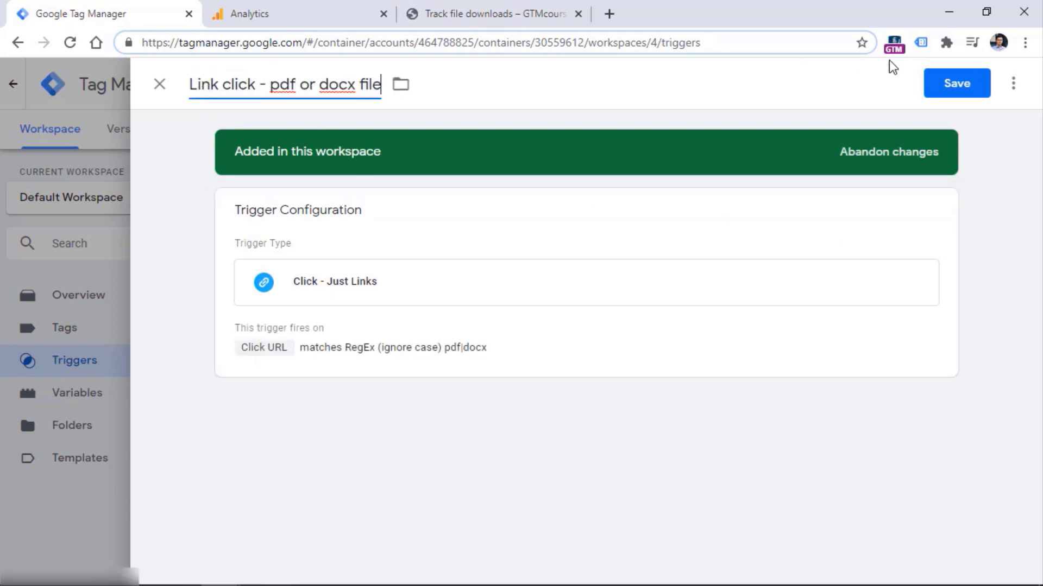
pyautogui.click(949, 90)
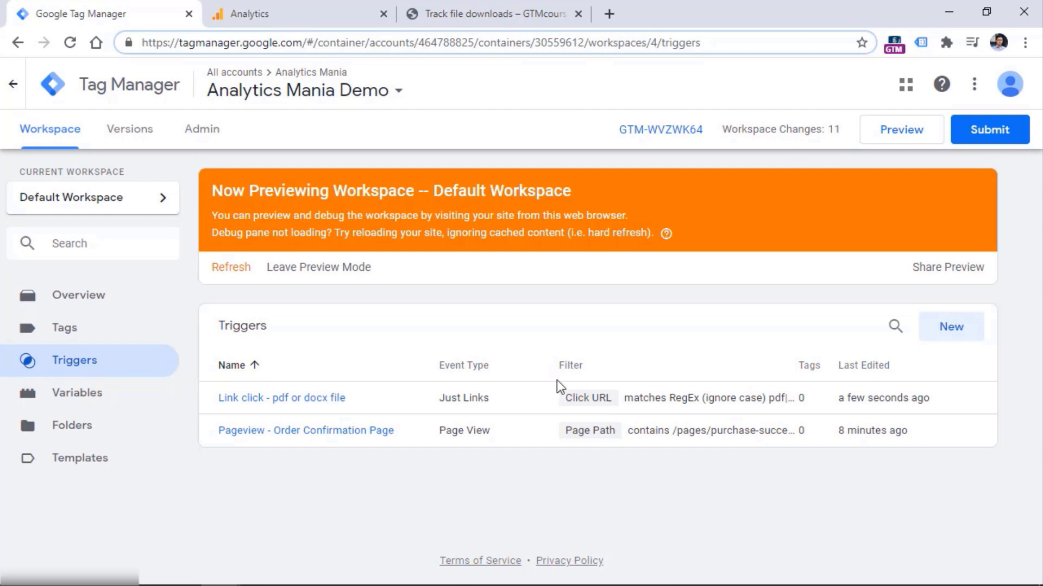
# Shrink the preview pane on the Track file downloads page to reveal the PDF and DOCX download links.
pyautogui.click(497, 6)
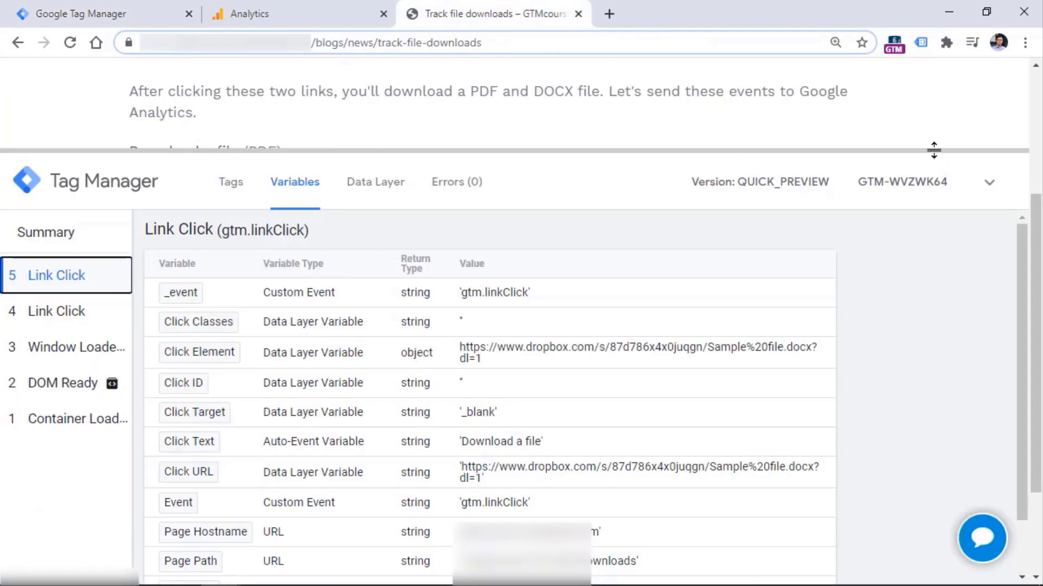
pyautogui.moveTo(934, 150); pyautogui.dragTo(881, 321)
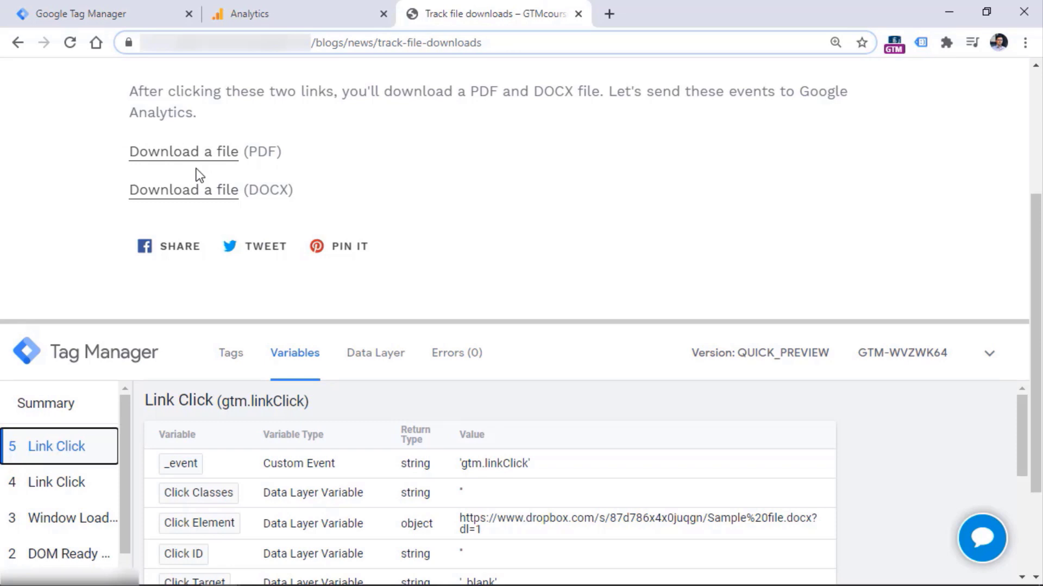
# Start a new Google Analytics: Universal Analytics tag in Tag Manager with Event as its track type.
pyautogui.click(92, 5)
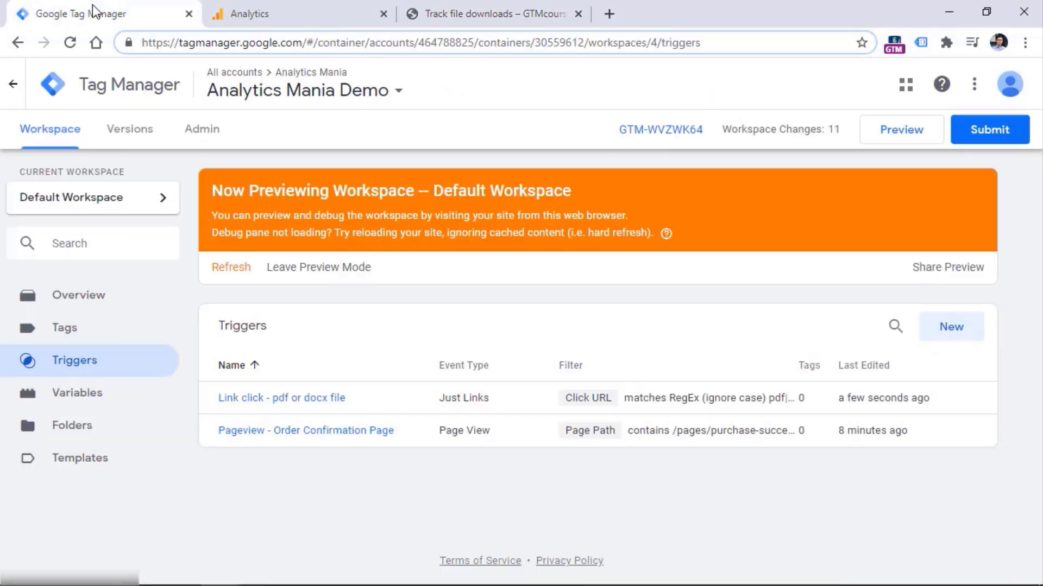
pyautogui.click(59, 328)
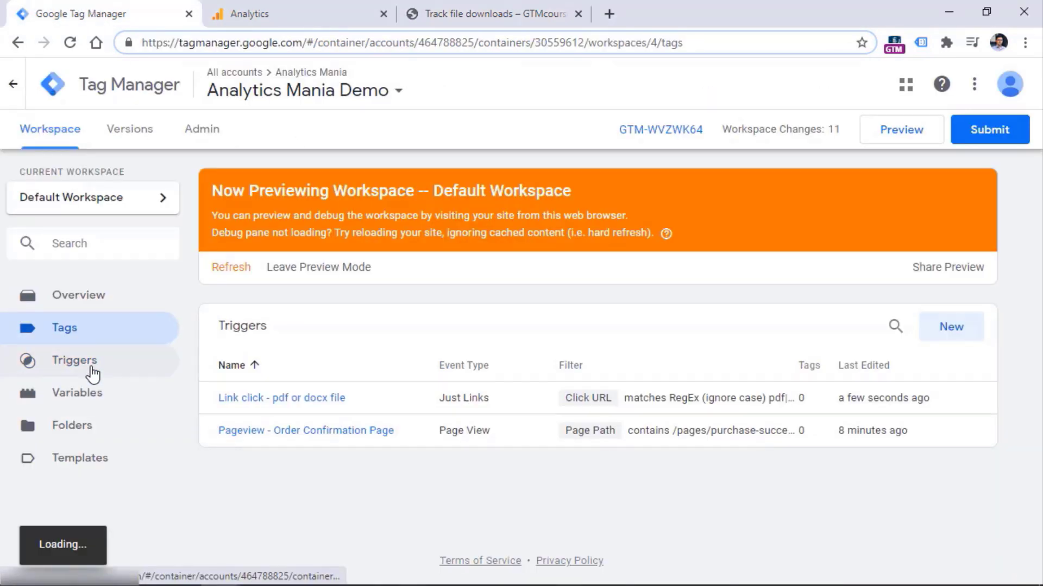
pyautogui.click(946, 328)
pyautogui.click(396, 221)
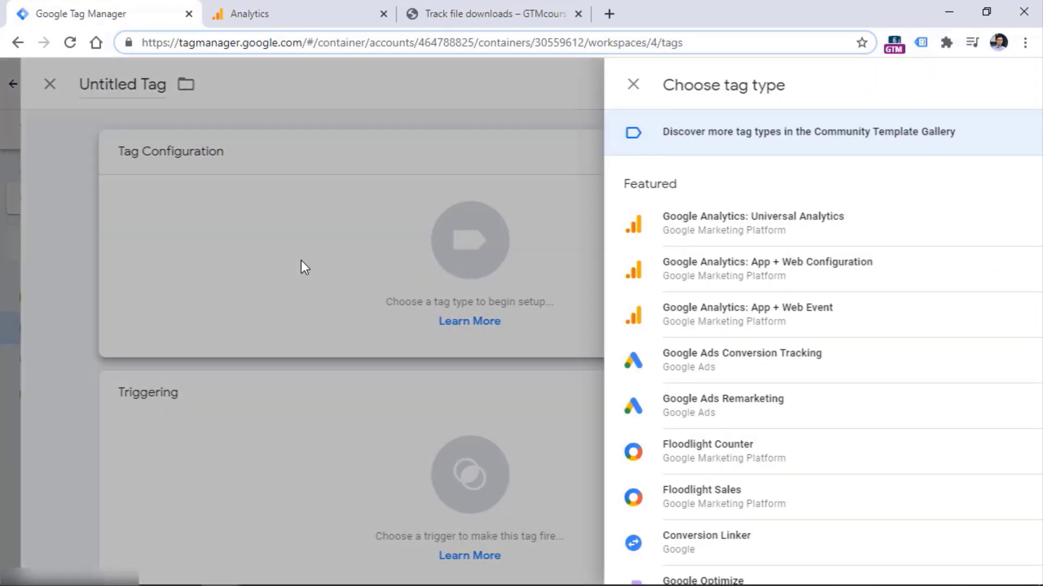
pyautogui.click(699, 231)
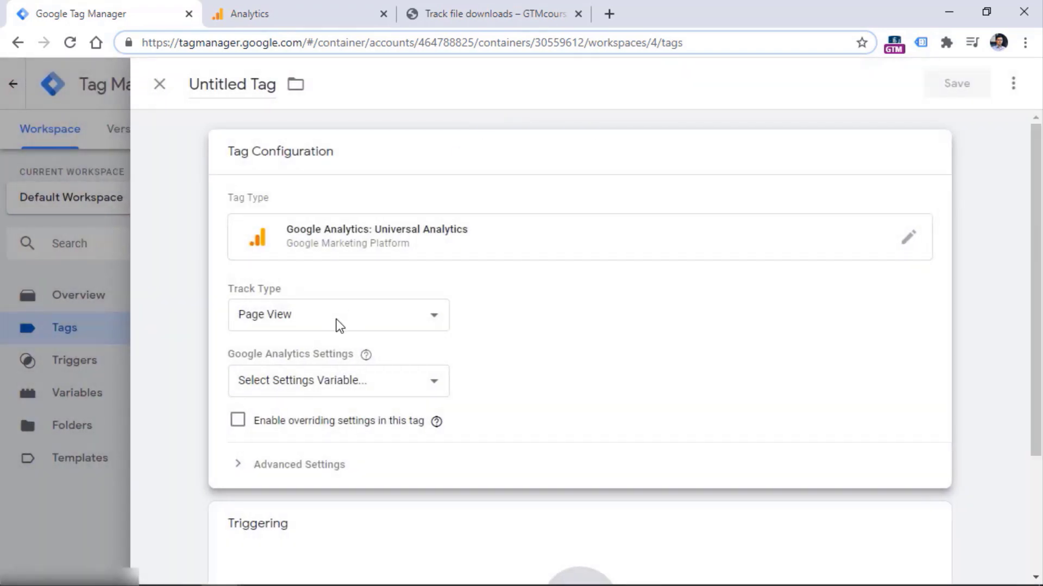
pyautogui.click(338, 320)
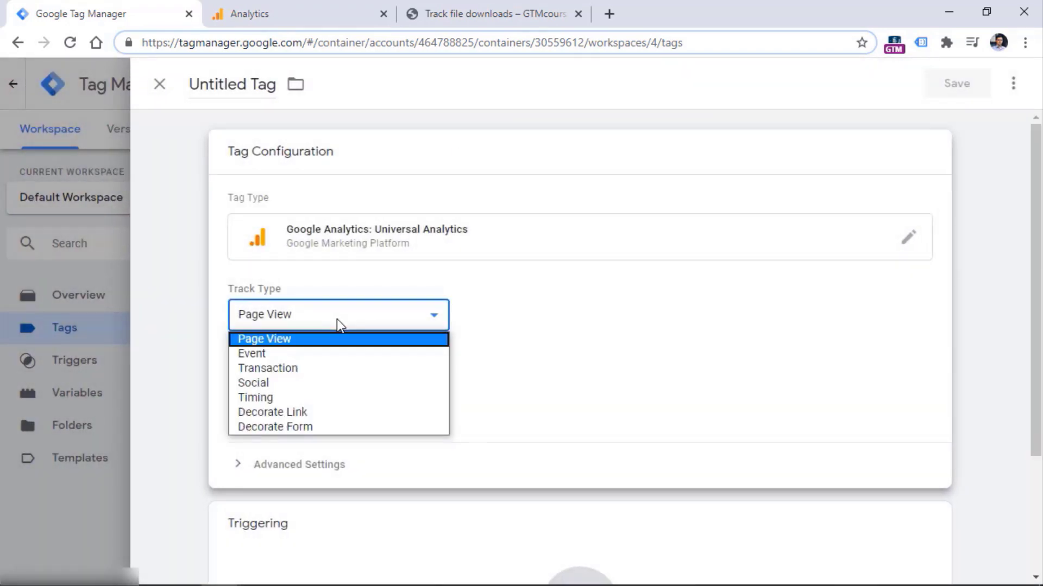
pyautogui.click(337, 354)
pyautogui.scroll(-3, 1029, 180)
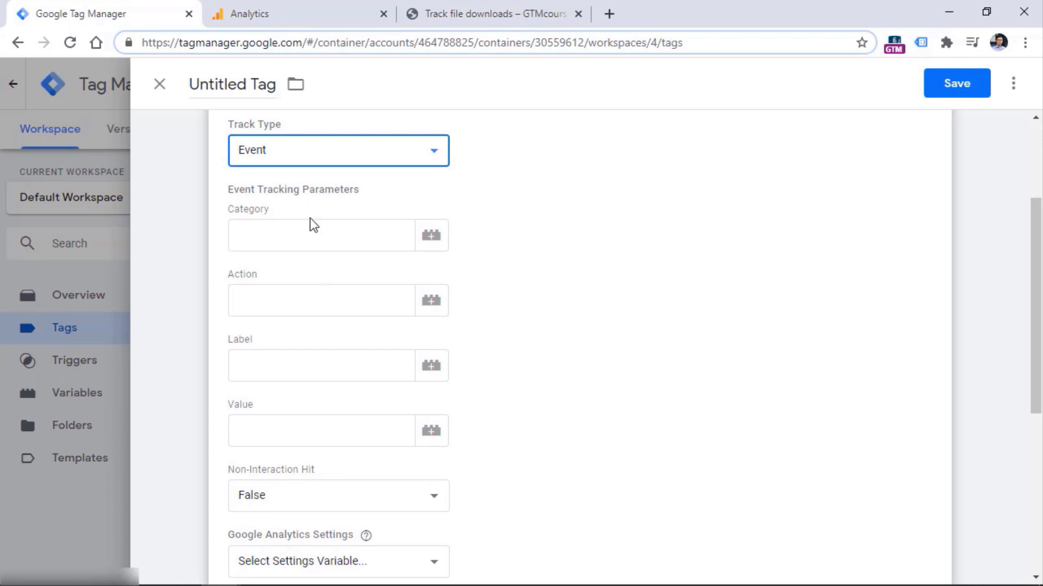
# Set the event category of the new Universal Analytics tag to "link click".
pyautogui.click(320, 230)
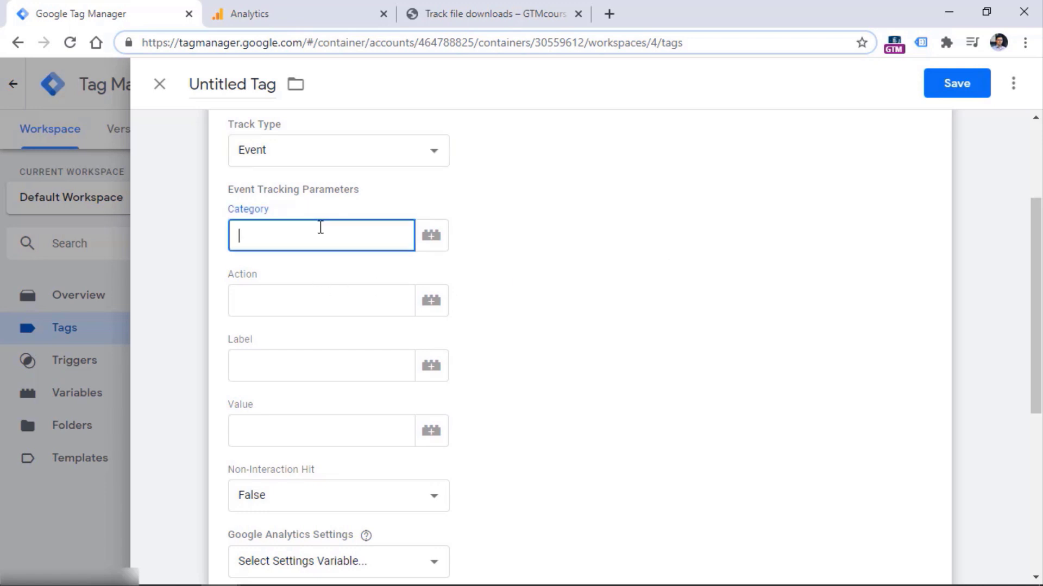
pyautogui.write('link click')
pyautogui.click(319, 304)
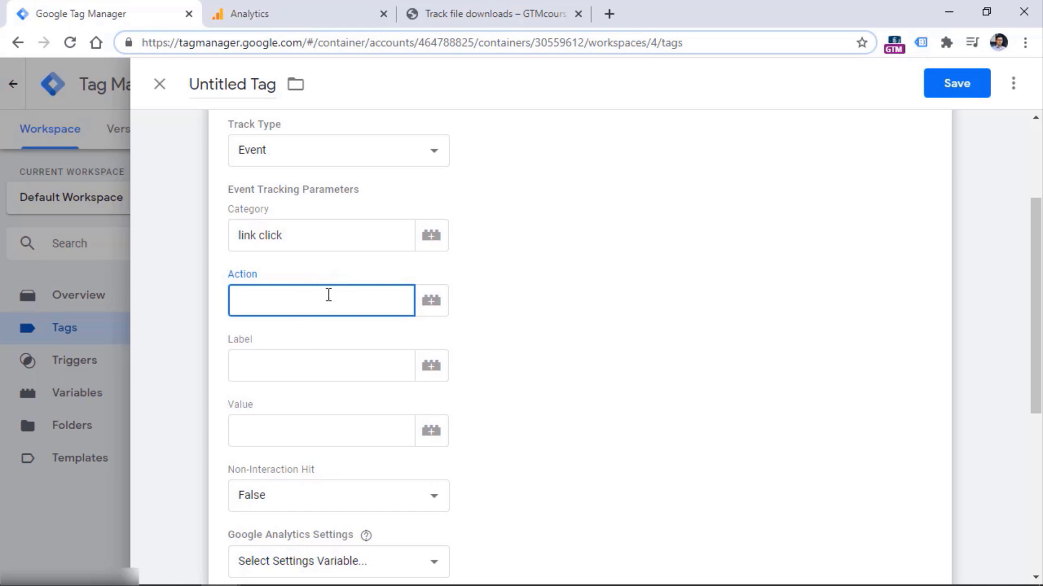
# Review the link click variables in the preview pane of the Track file downloads page and set the event action to the Click URL variable.
pyautogui.click(496, 15)
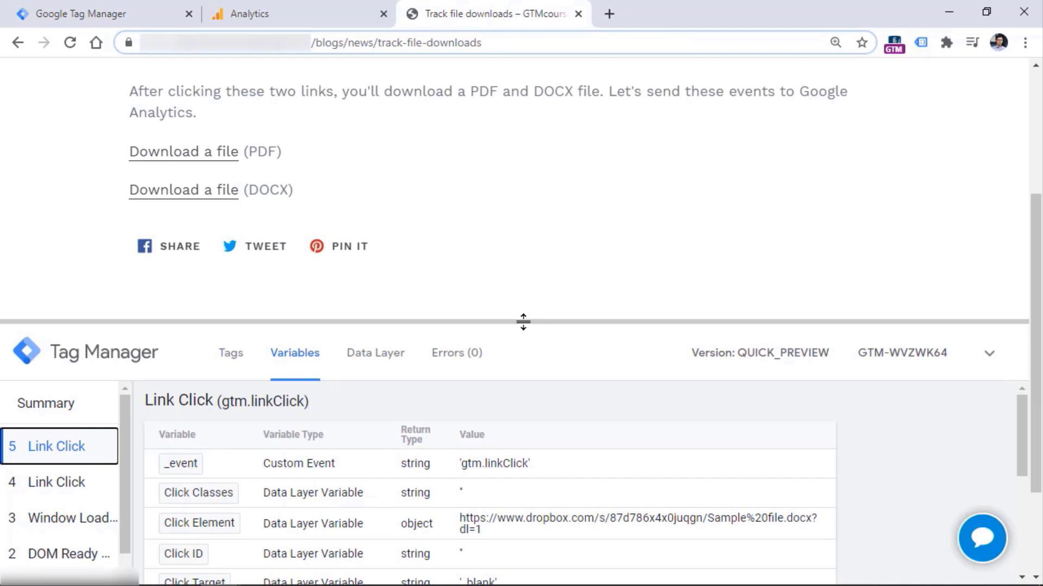
pyautogui.moveTo(522, 324); pyautogui.dragTo(494, 135)
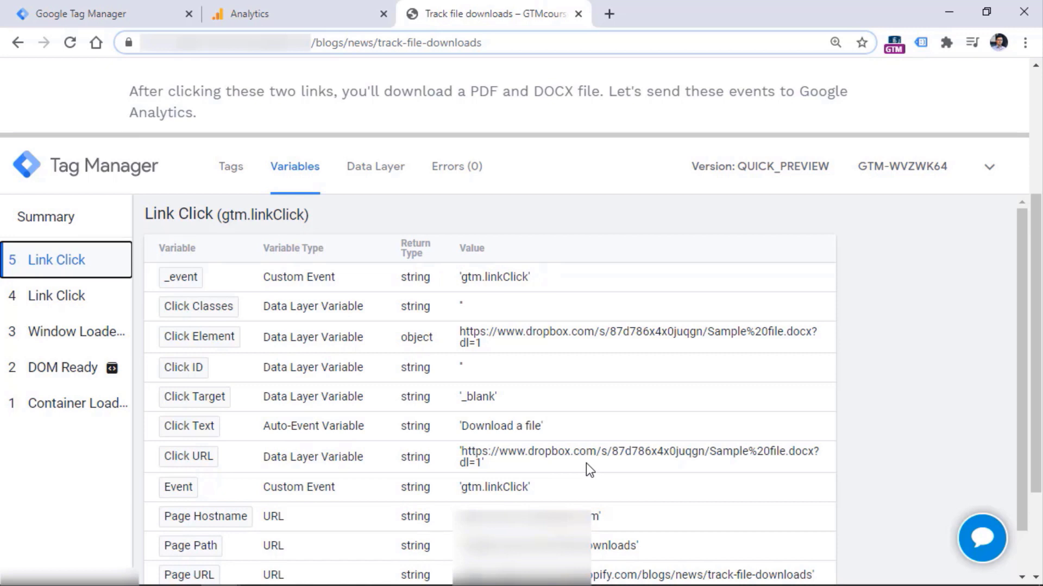
pyautogui.click(144, 13)
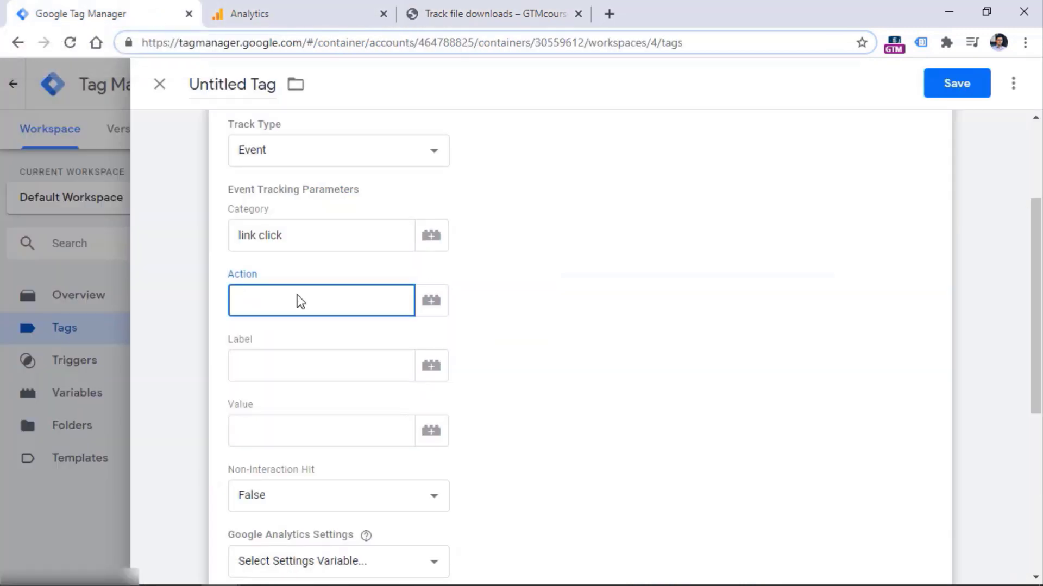
pyautogui.click(438, 305)
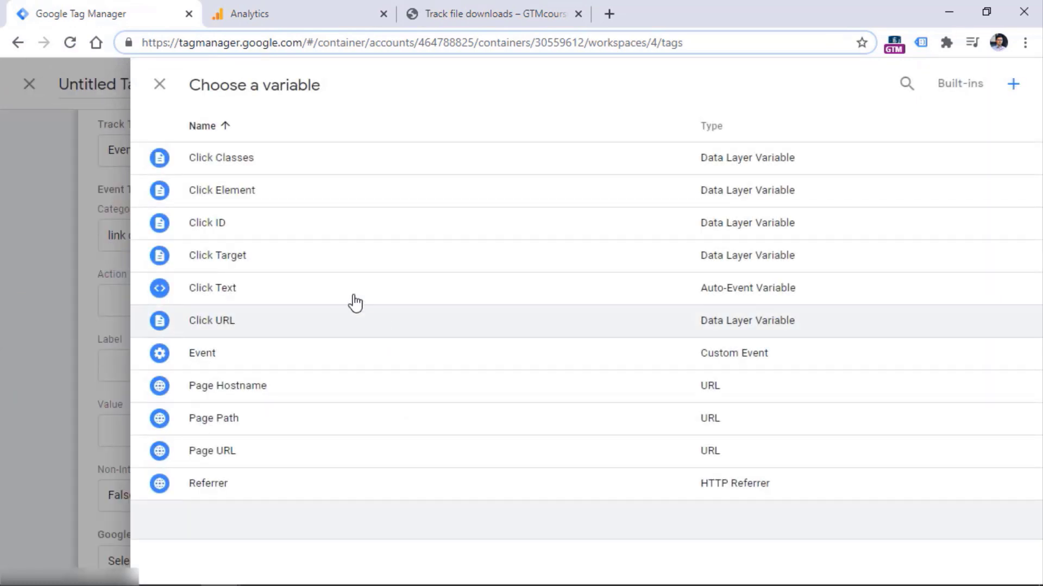
pyautogui.click(226, 324)
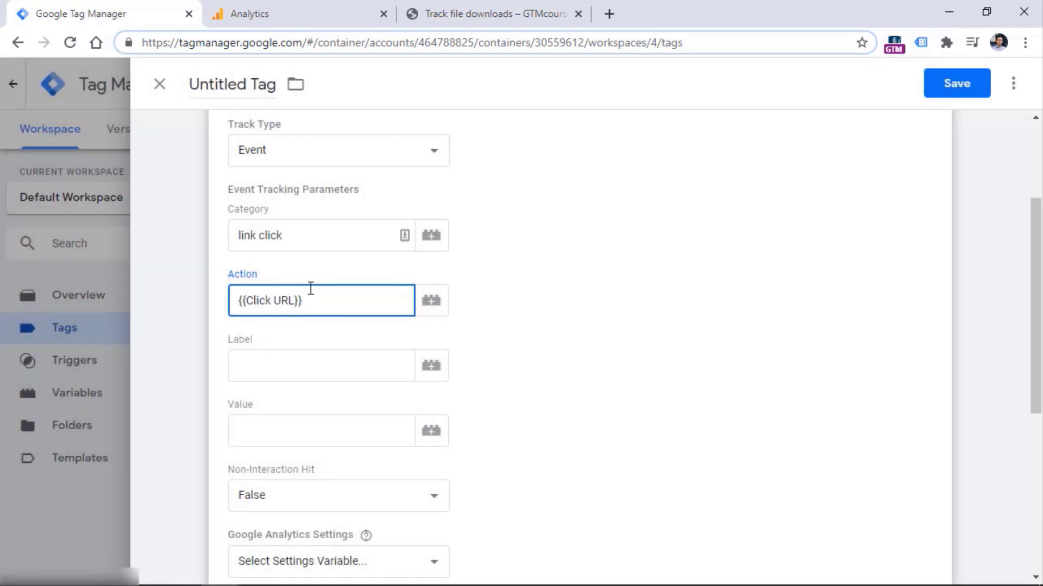
# Enable overriding settings in this tag so that a tracking ID can be entered directly.
pyautogui.scroll(-5, 311, 288)
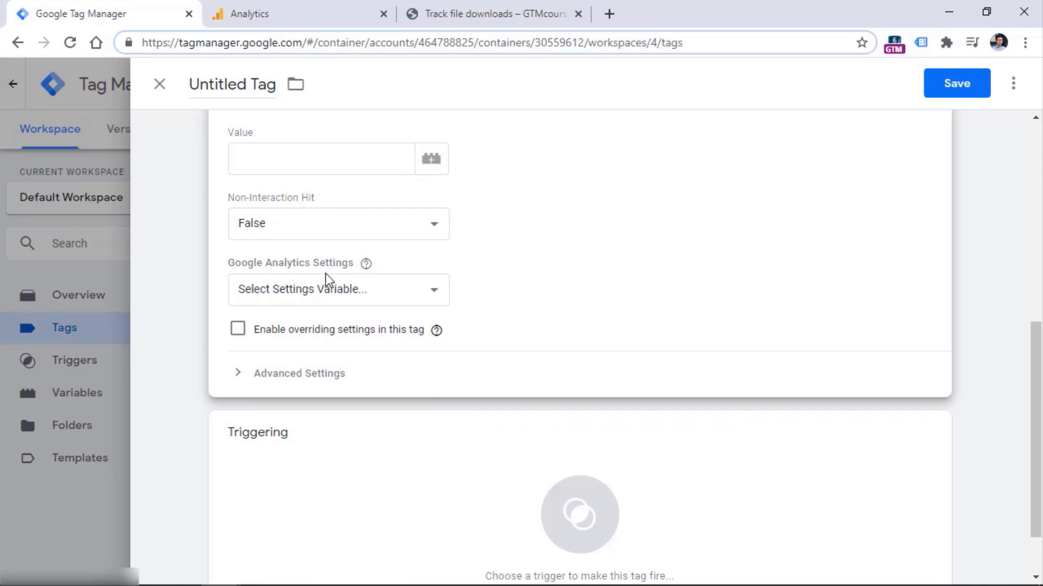
pyautogui.click(237, 329)
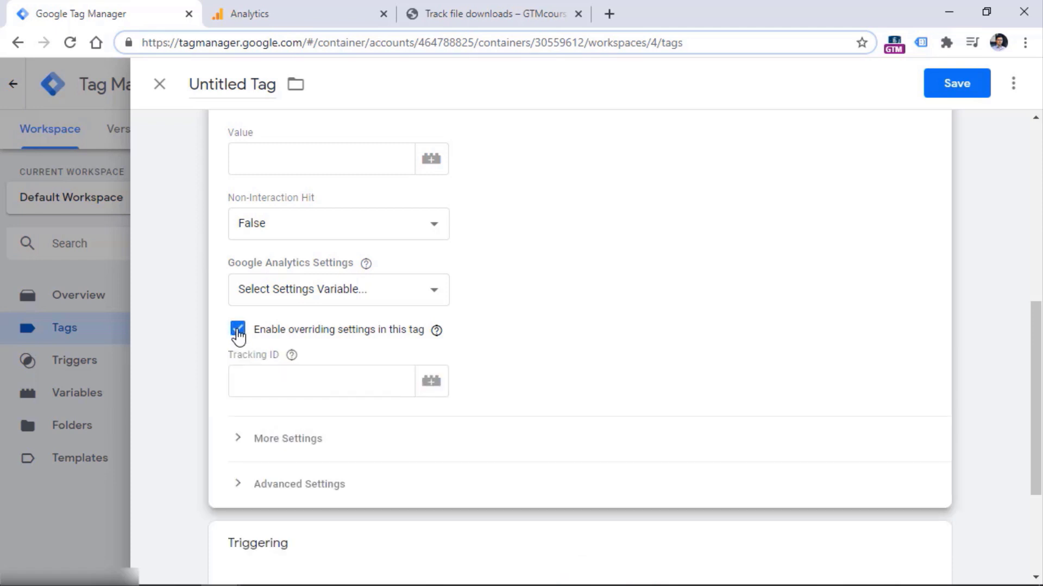
pyautogui.click(326, 379)
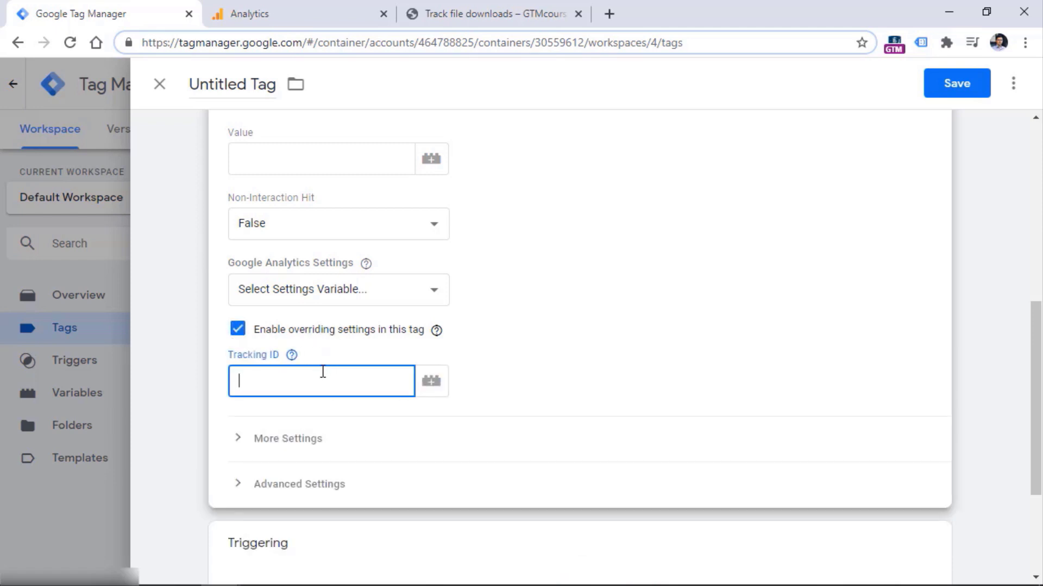
# Copy the tracking ID from the property's Tracking Code page in Google Analytics and paste it into the tag's Tracking ID in Tag Manager.
pyautogui.click(263, 13)
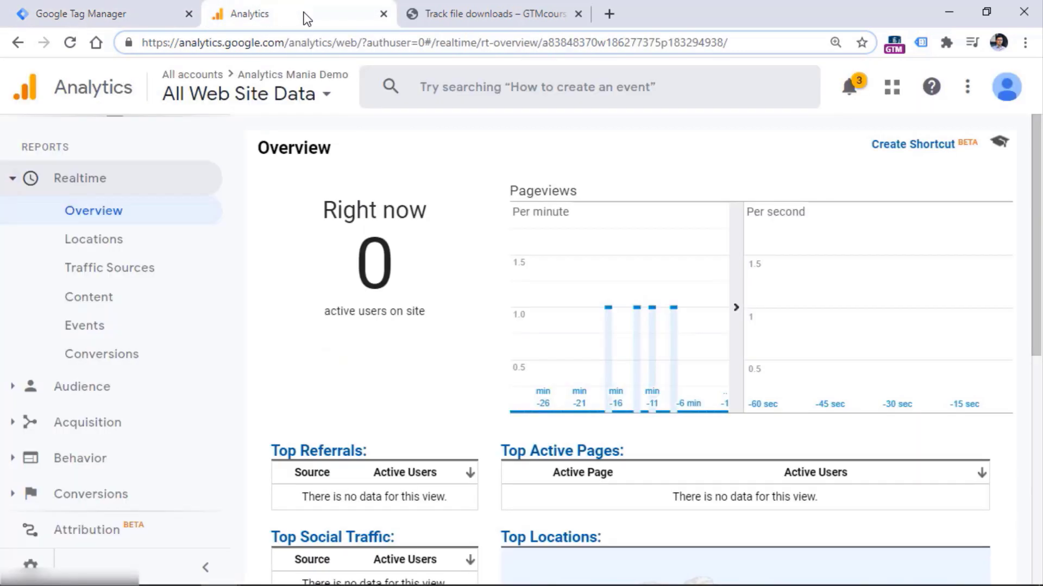
pyautogui.click(31, 564)
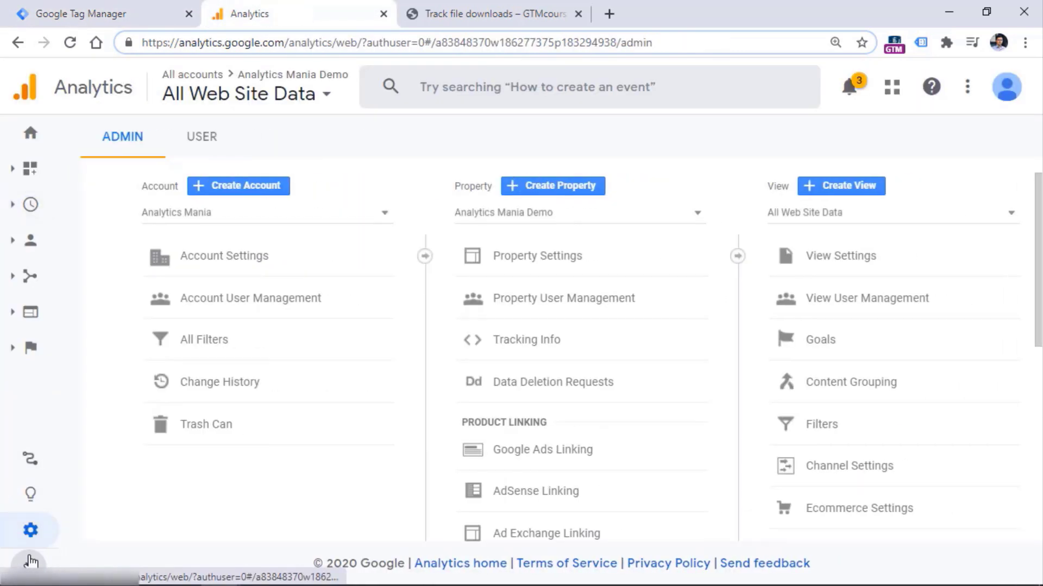
pyautogui.click(530, 342)
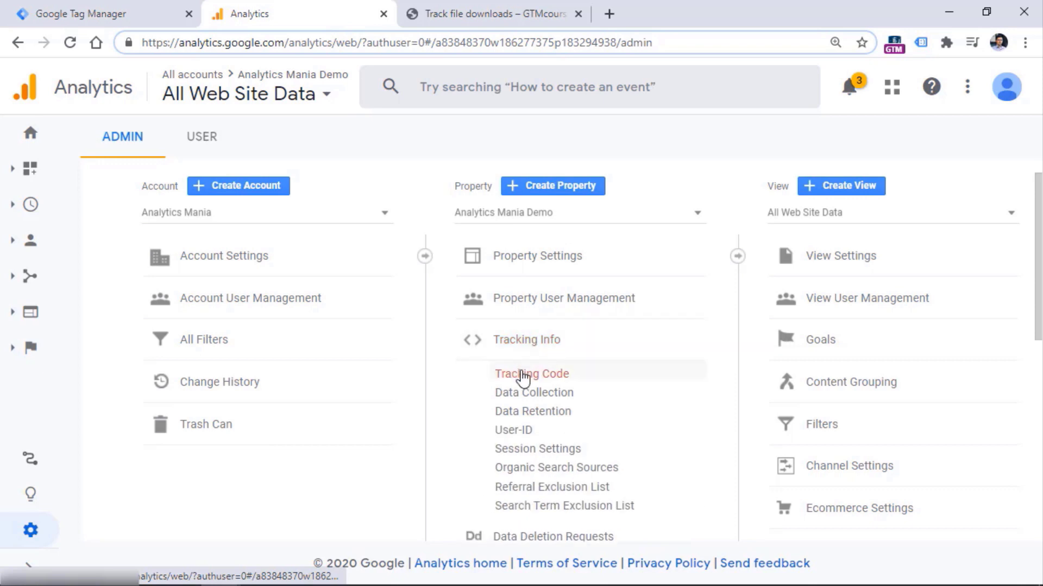
pyautogui.click(522, 375)
pyautogui.moveTo(489, 232); pyautogui.dragTo(369, 233)
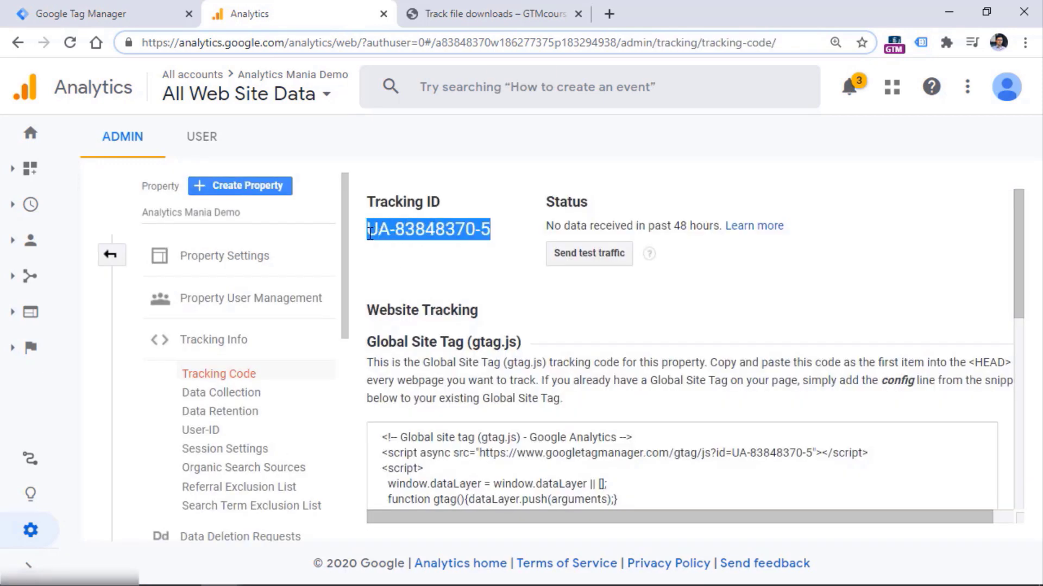
pyautogui.rightClick(369, 234)
pyautogui.click(405, 244)
pyautogui.click(119, 14)
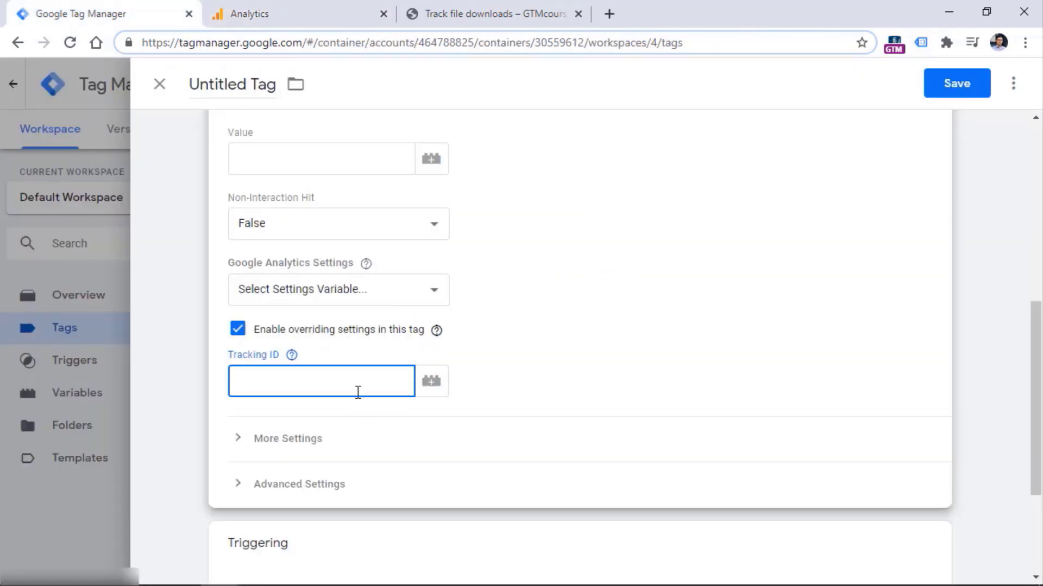
pyautogui.hotkey('ctrl', 'v')
# Assign the "Link click - pdf or docx file" trigger to the tag.
pyautogui.scroll(-3, 503, 259)
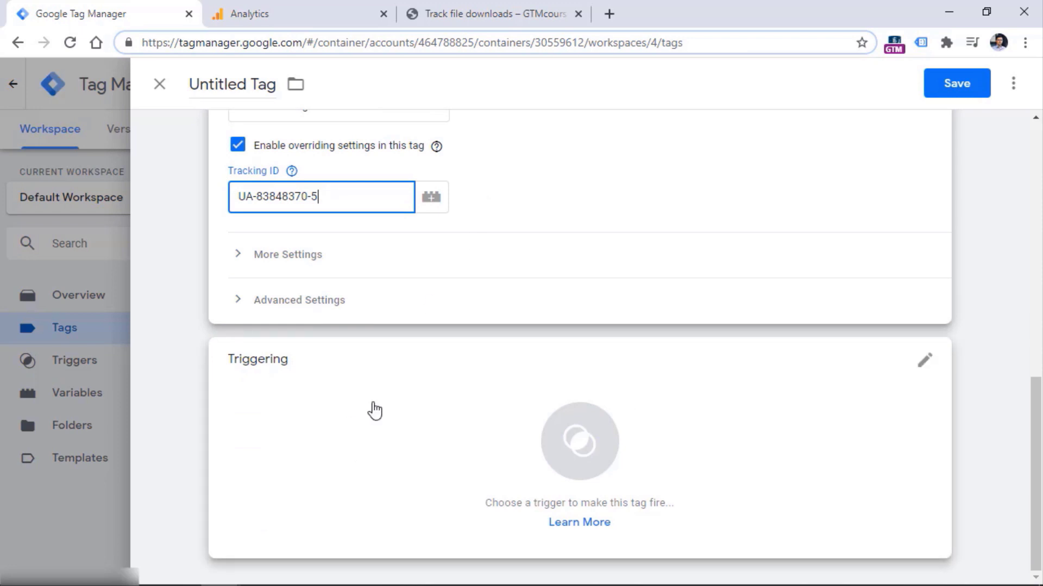
pyautogui.click(924, 369)
pyautogui.click(259, 195)
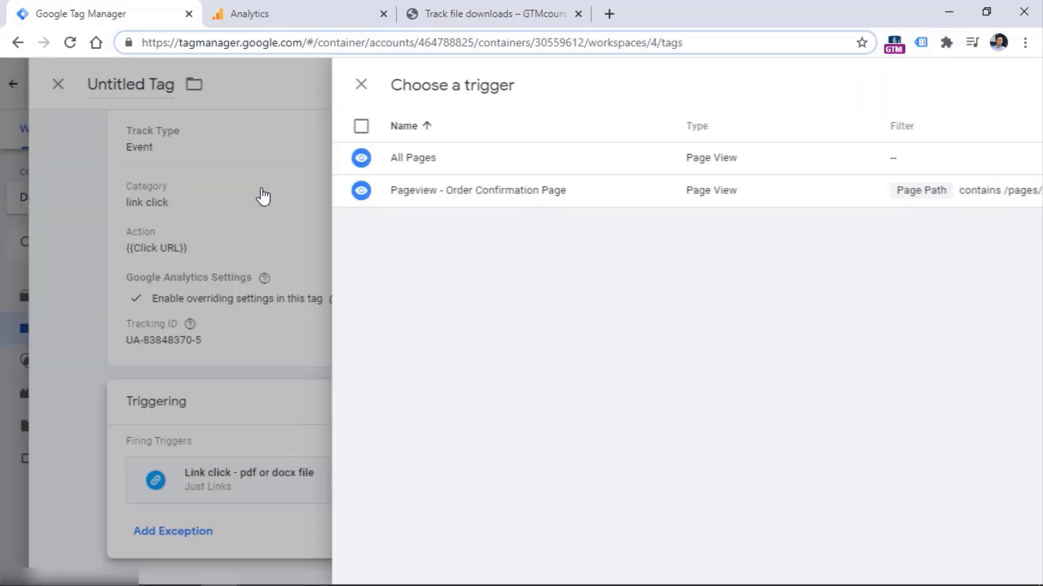
# Name the tag "GA Event - File Download" and save it.
pyautogui.scroll(3, 255, 179)
pyautogui.click(243, 84)
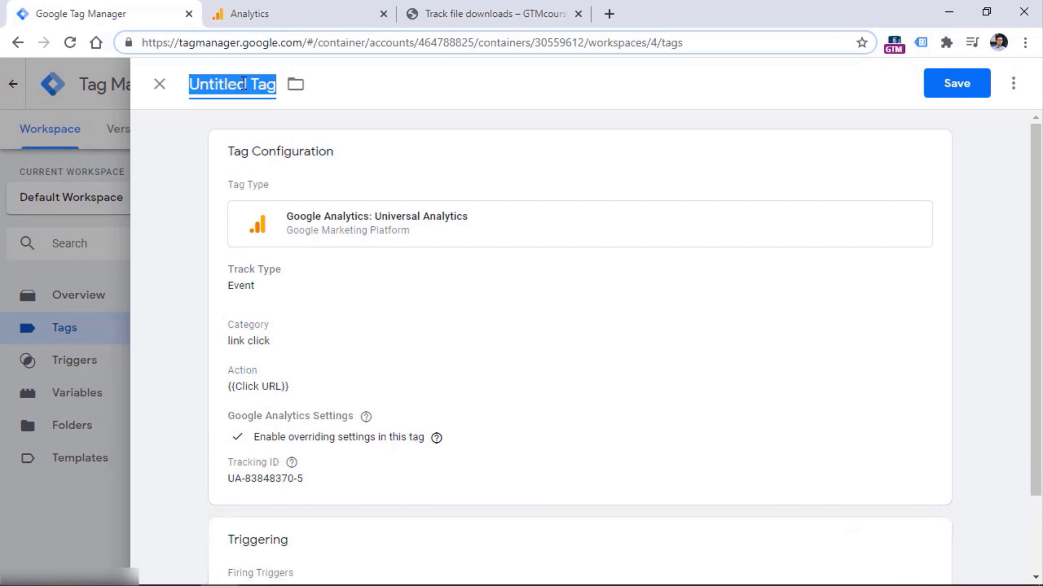
pyautogui.write('GA Event - ')
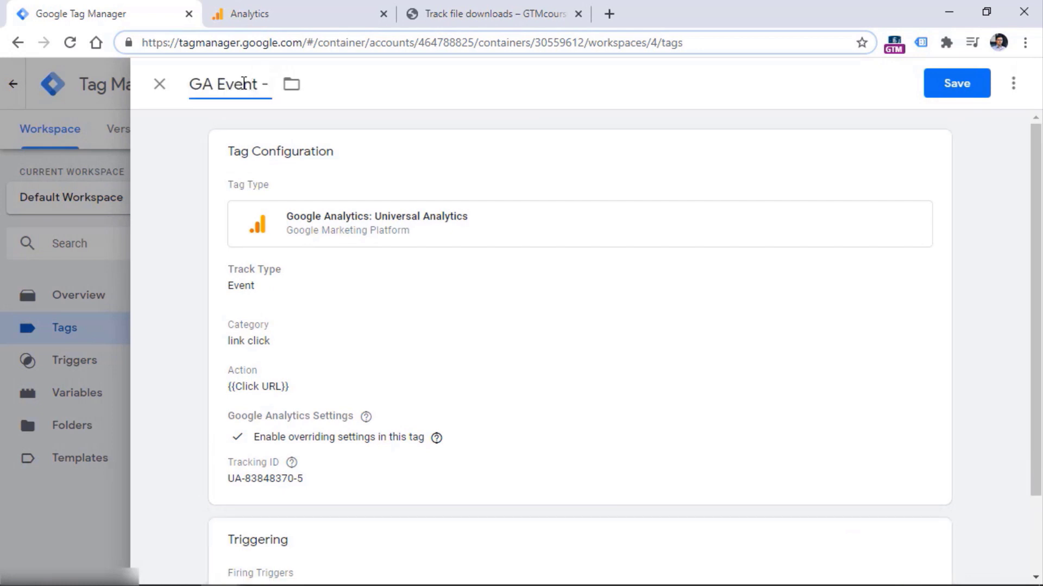
pyautogui.write('File Download')
pyautogui.click(961, 84)
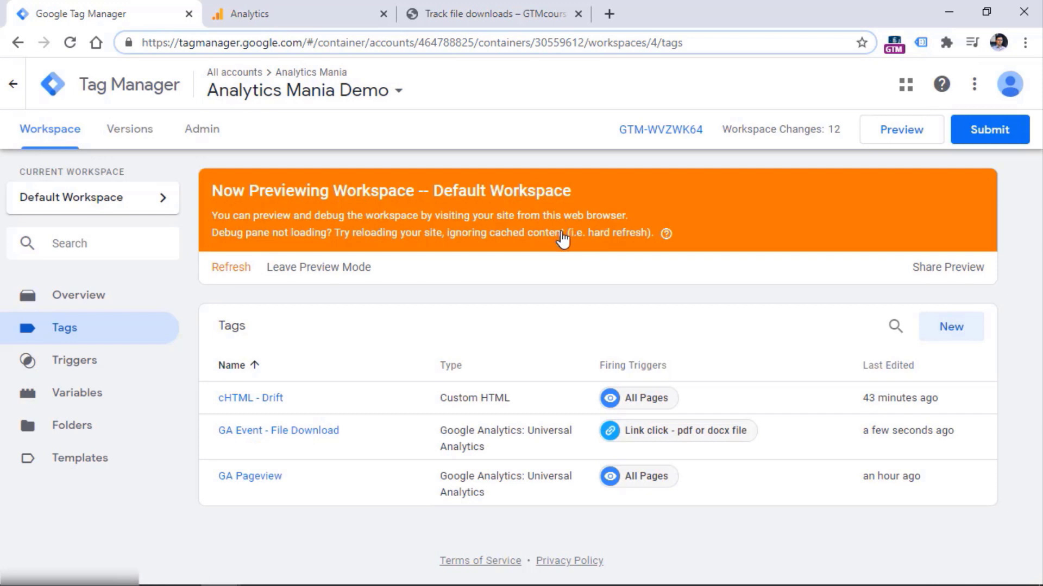
# Refresh the workspace preview and reload the Track file downloads page in the browser.
pyautogui.click(231, 267)
pyautogui.click(489, 14)
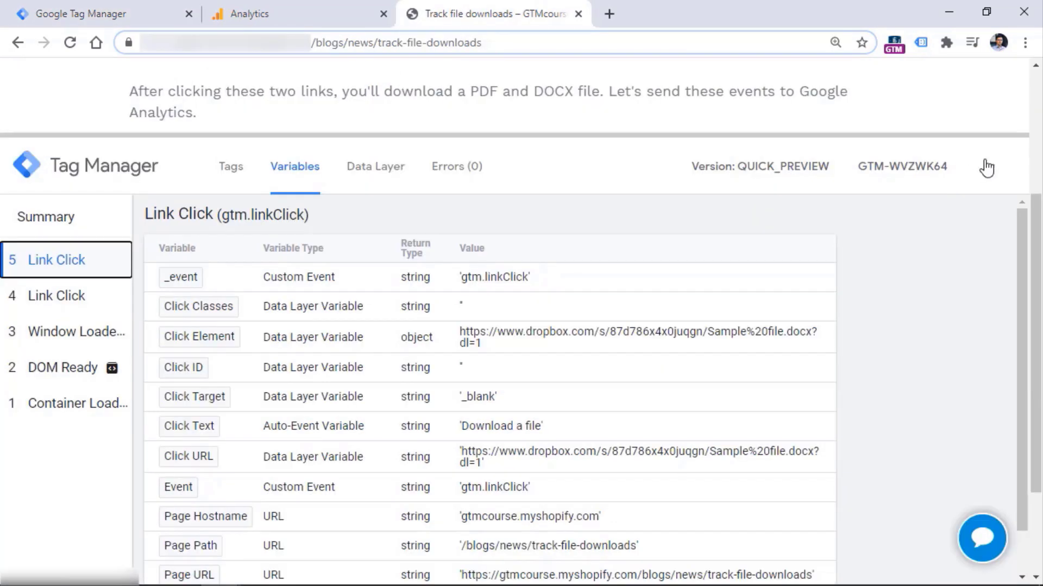
pyautogui.click(987, 168)
pyautogui.click(69, 42)
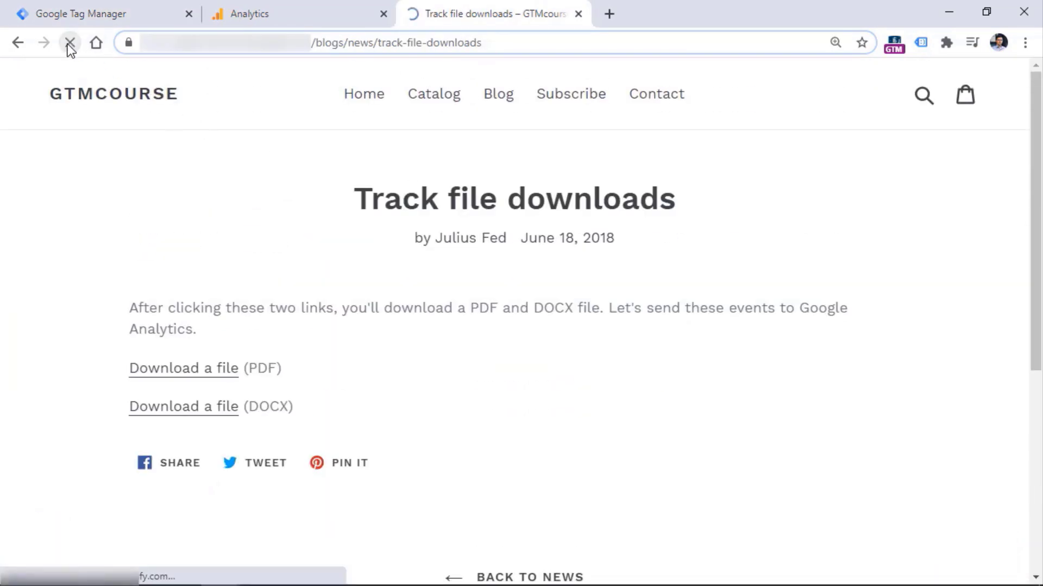
# Test the tag by downloading both the PDF and the DOCX file from the page.
pyautogui.scroll(-2, 809, 226)
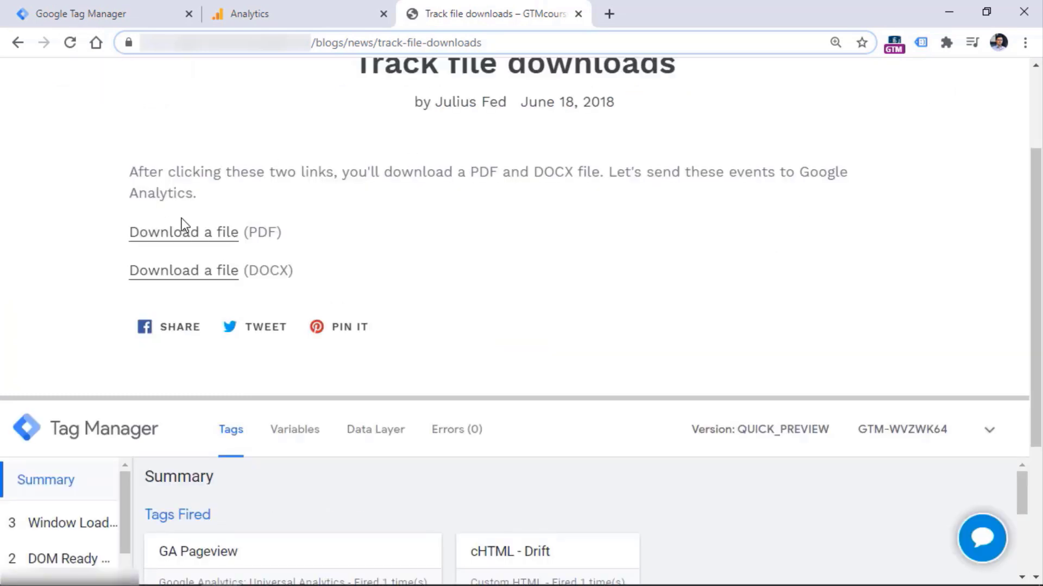
pyautogui.click(184, 232)
pyautogui.click(188, 271)
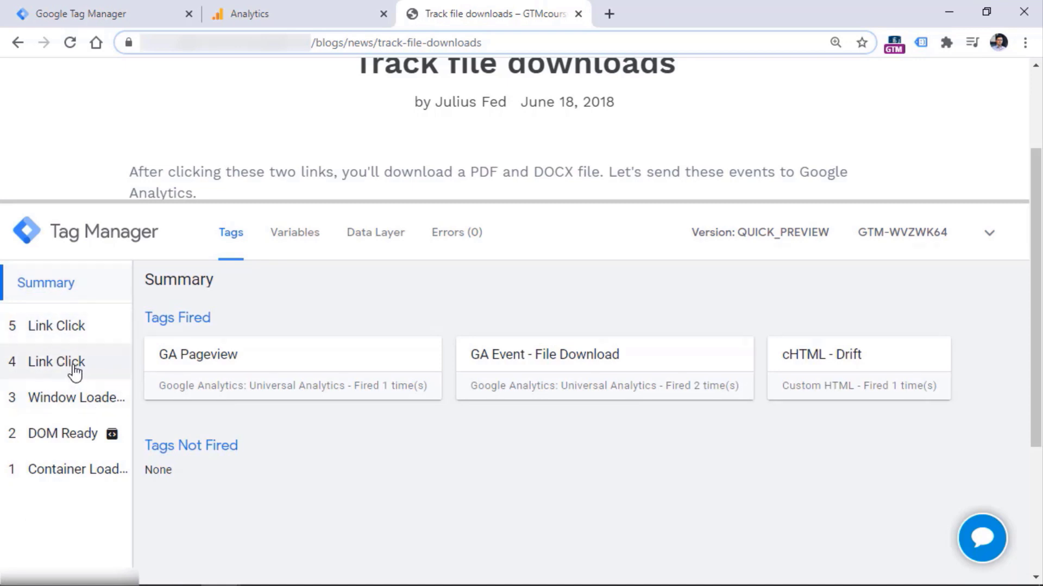
# Check in the preview pane which tags fired on each of the two Link Click events.
pyautogui.click(74, 373)
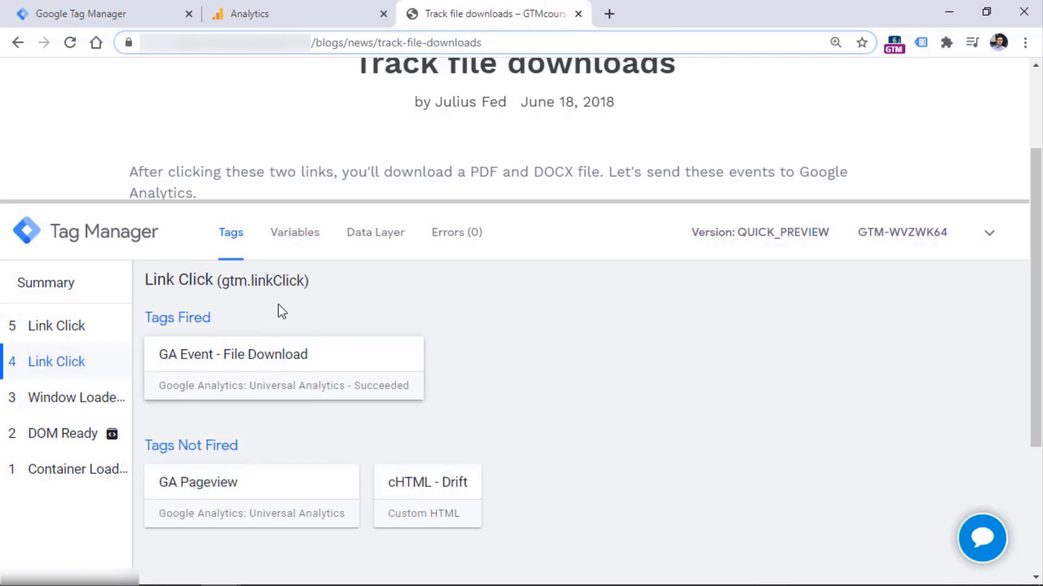
pyautogui.click(55, 326)
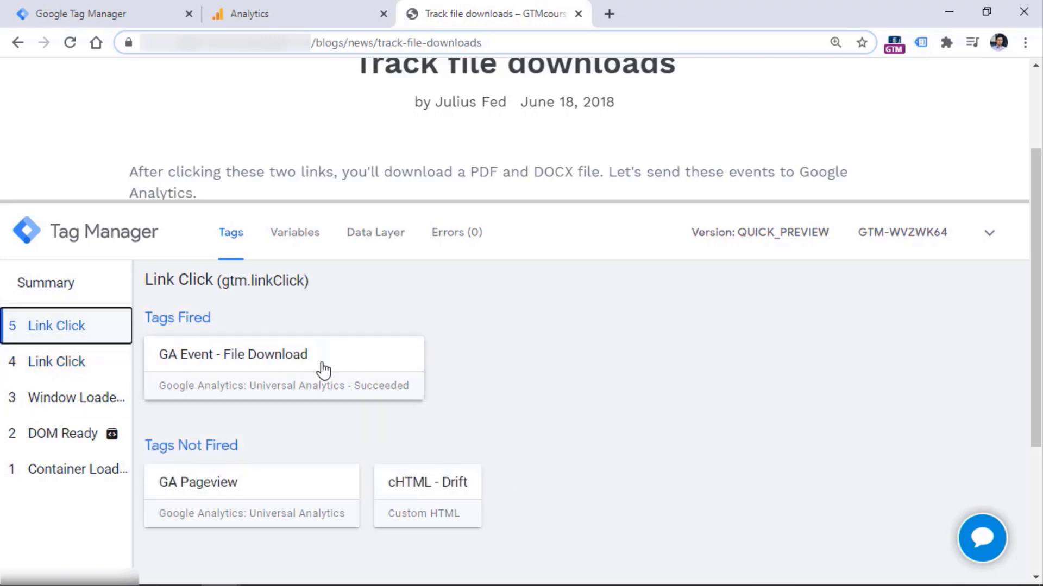
pyautogui.click(380, 585)
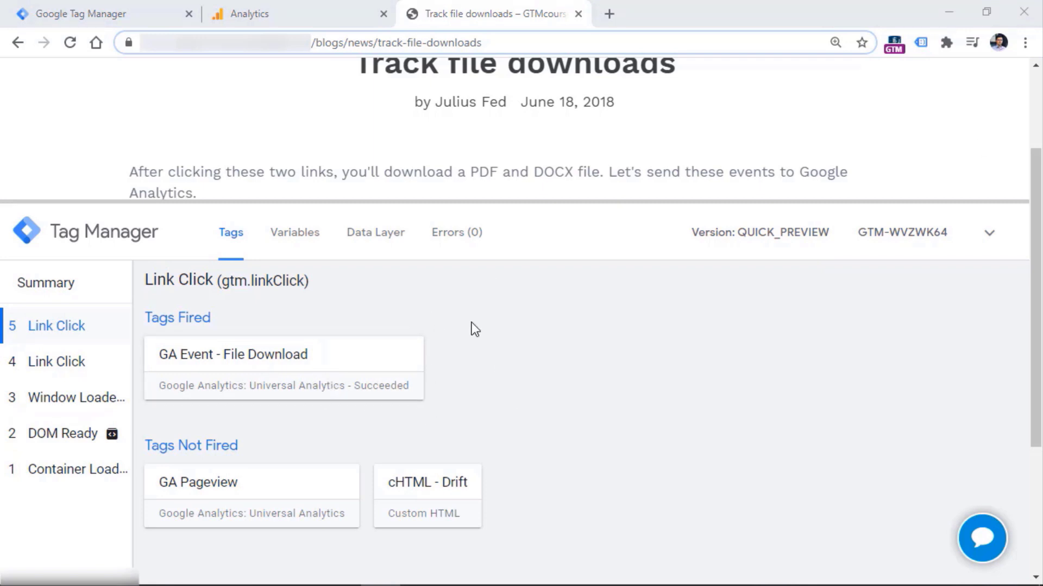
# Switch to Google Analytics and check the Realtime Events report for the file download events.
pyautogui.click(292, 17)
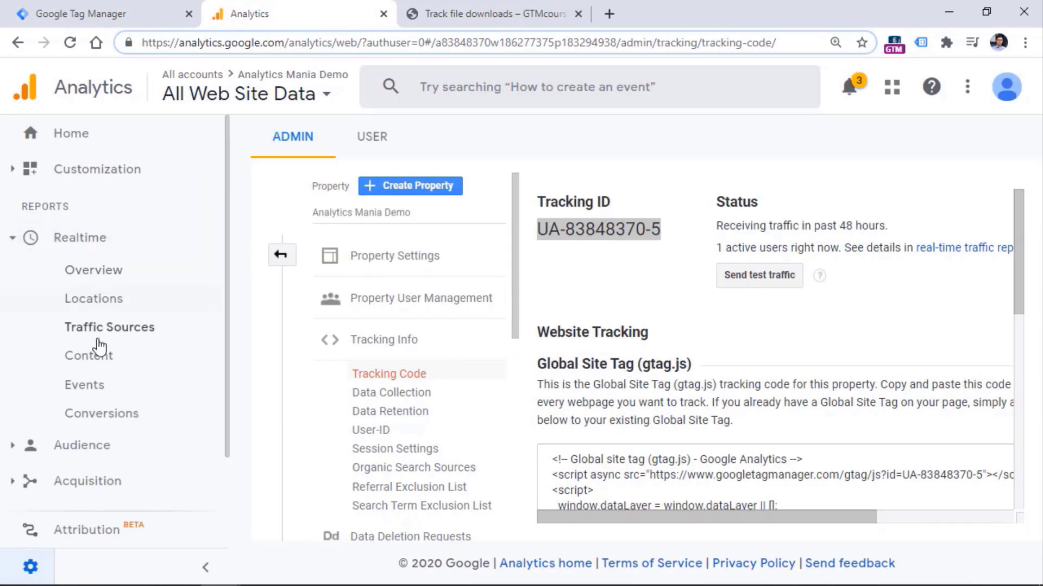
pyautogui.click(85, 386)
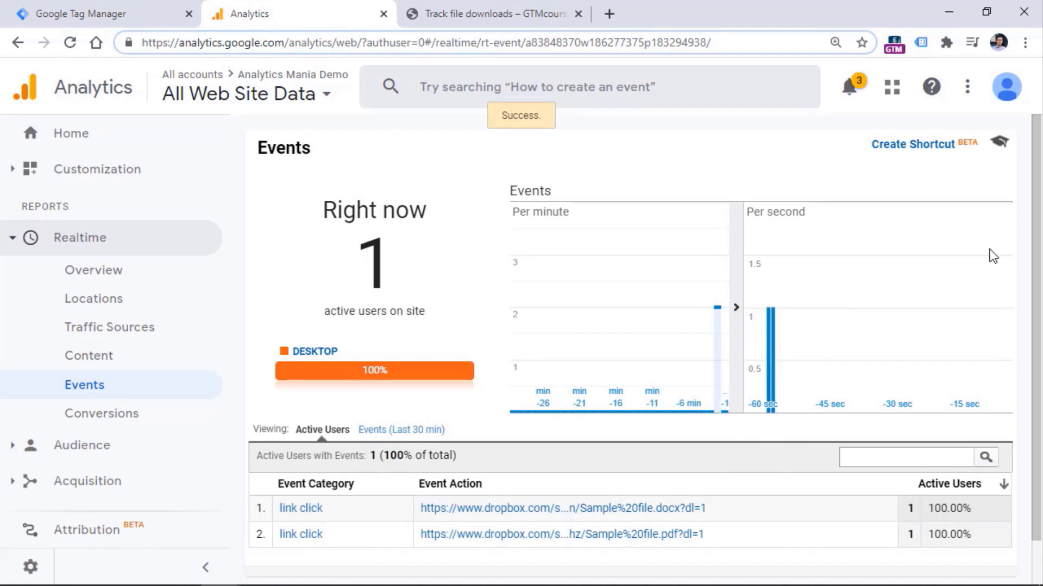
pyautogui.scroll(-1, 913, 334)
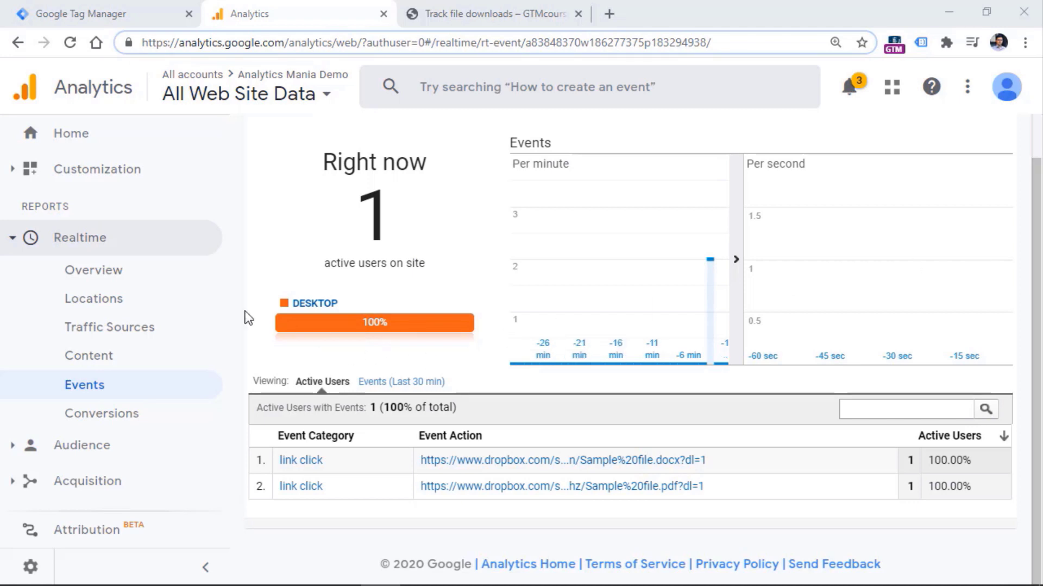
# Open the Top Events report within the Behavior event reports.
pyautogui.scroll(-1, 115, 329)
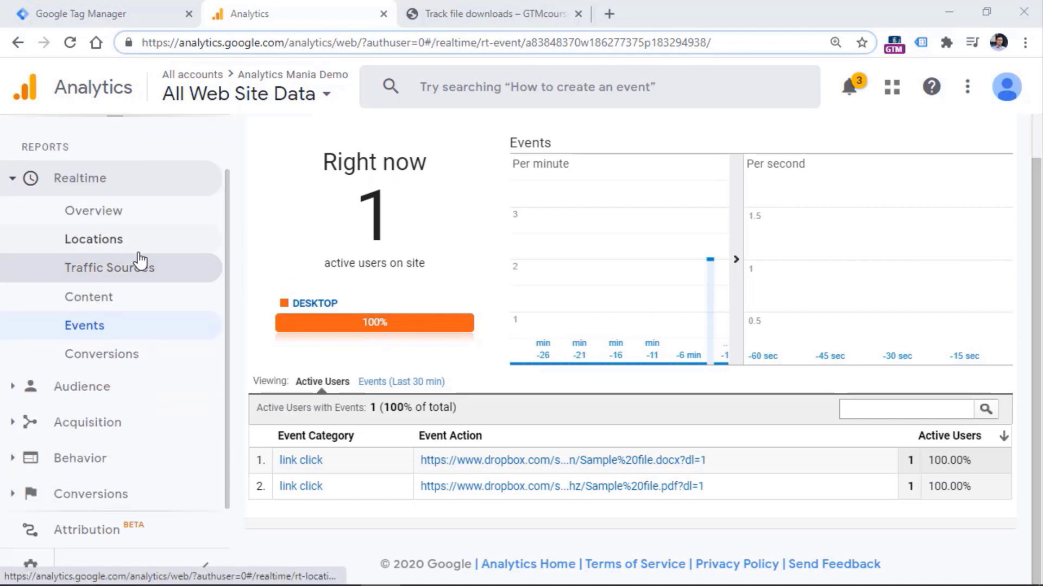
pyautogui.click(71, 459)
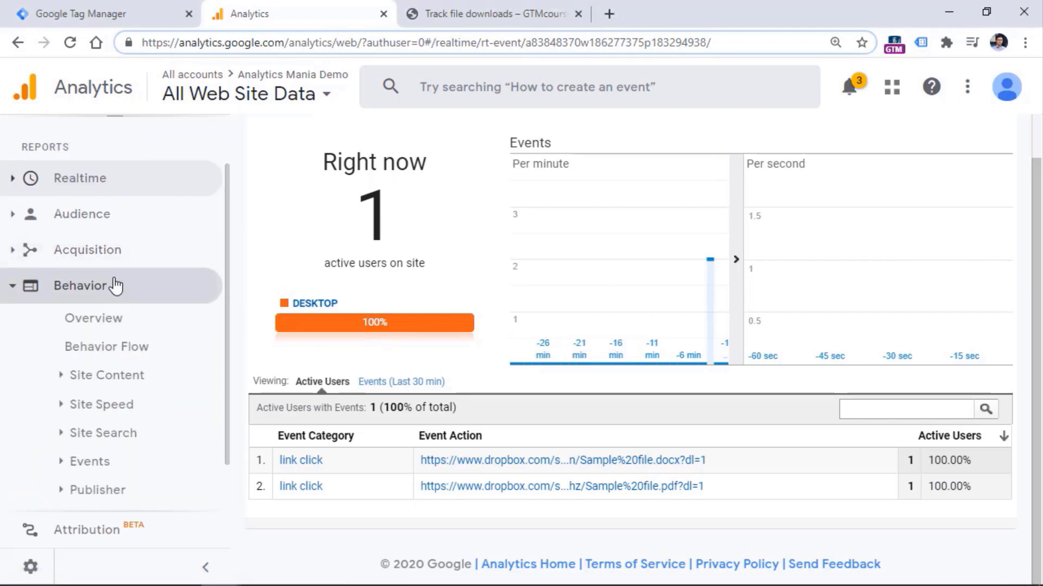
pyautogui.click(92, 461)
pyautogui.scroll(-3, 132, 363)
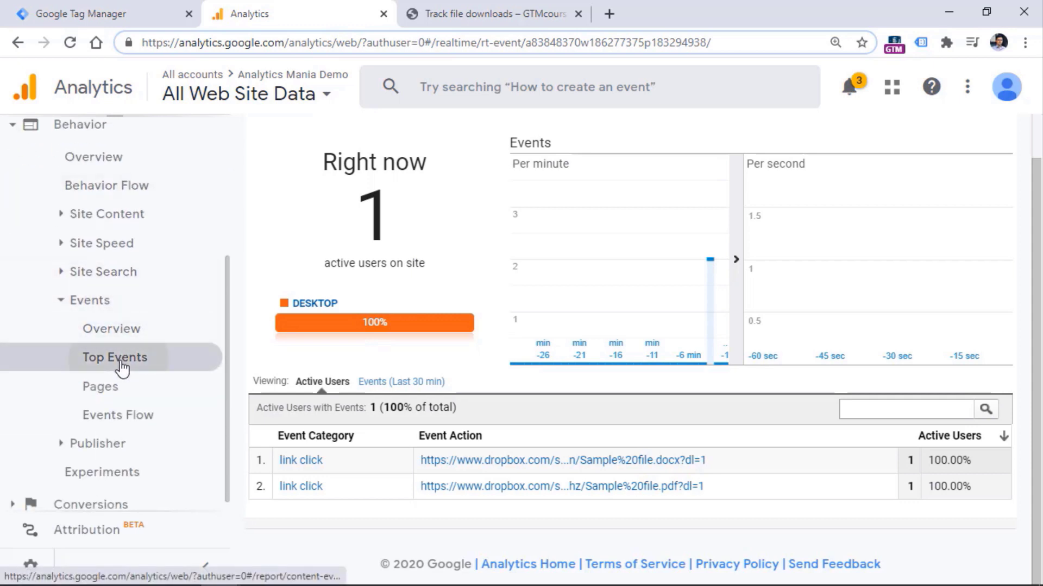
pyautogui.click(122, 367)
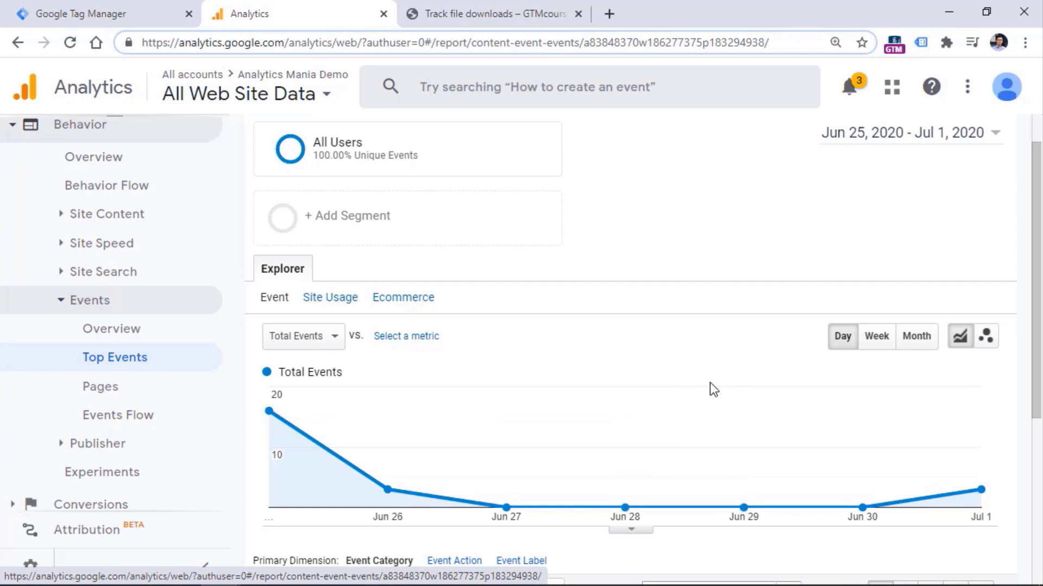
# Set the end date of the Top Events report's date range to Jul 2, 2020.
pyautogui.click(938, 135)
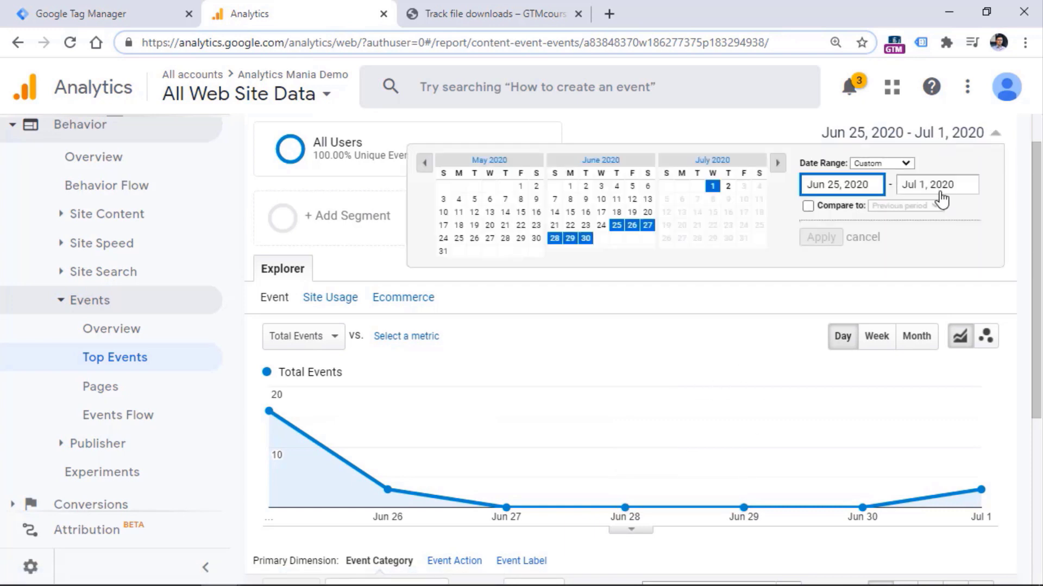
pyautogui.click(940, 185)
pyautogui.click(724, 186)
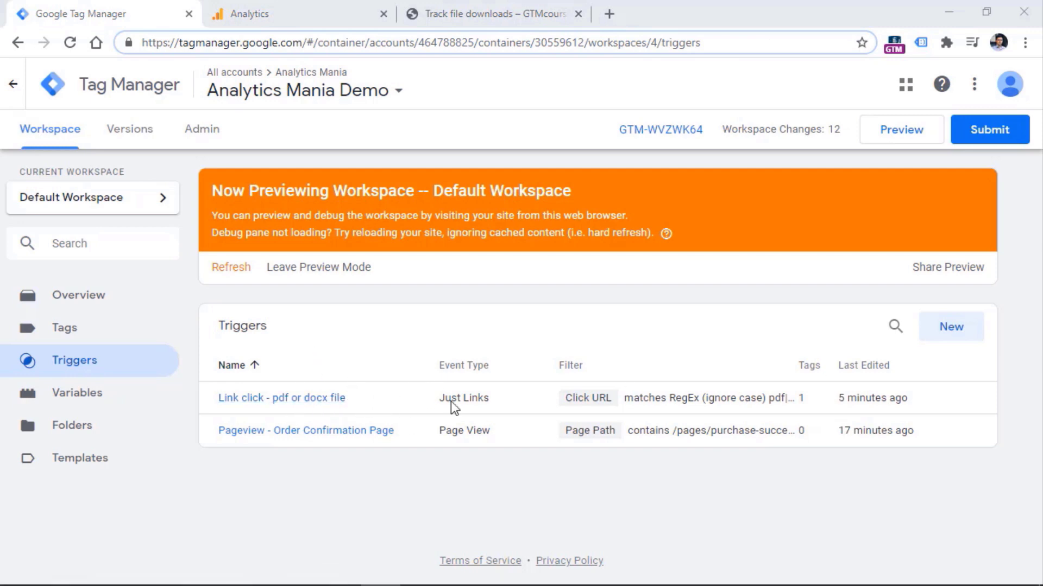
# Switch to Google Tag Manager and look over the enabled built-in variables on the Variables page.
pyautogui.click(76, 393)
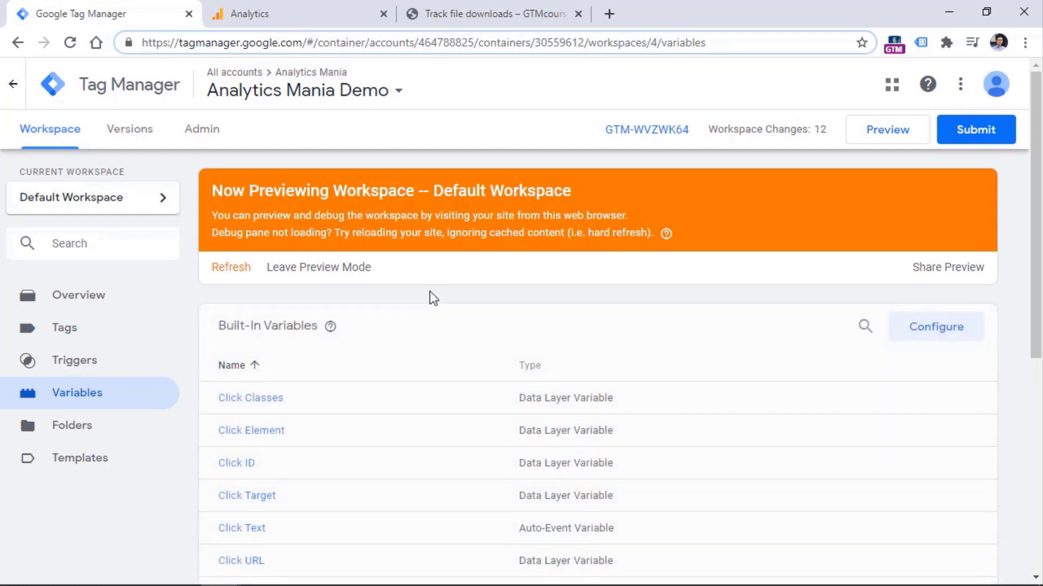
pyautogui.scroll(-5, 298, 300)
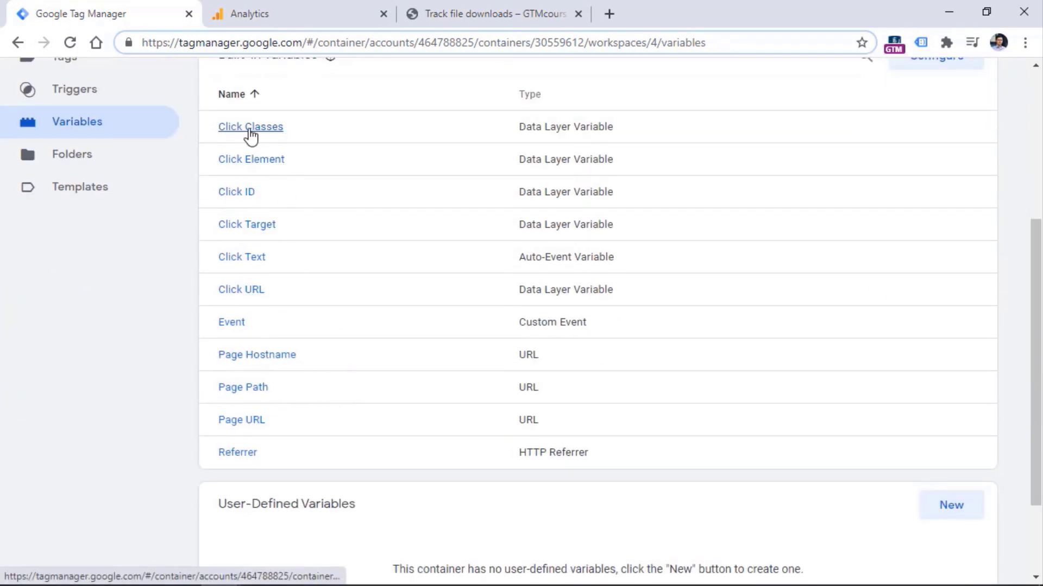
pyautogui.scroll(5, 390, 292)
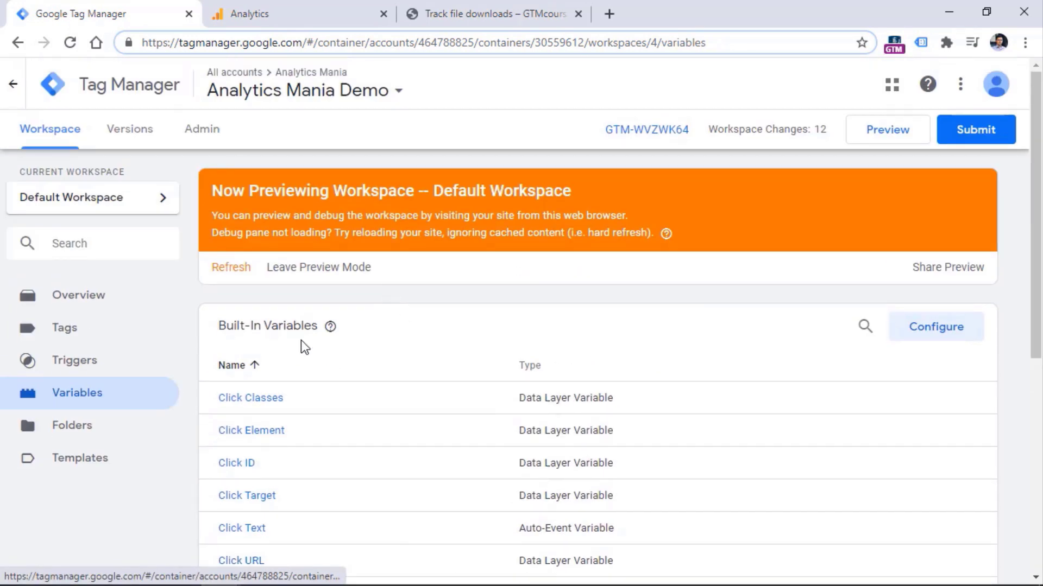
pyautogui.click(68, 333)
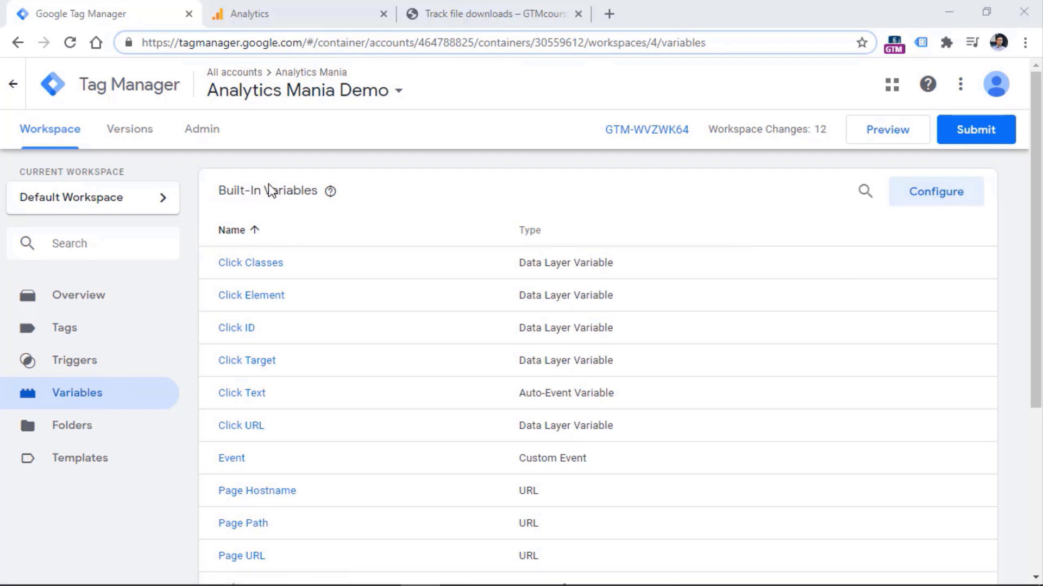
# Look through the configurable built-in variables, from pages and clicks to videos and scrolling, and close the list without changes.
pyautogui.click(945, 198)
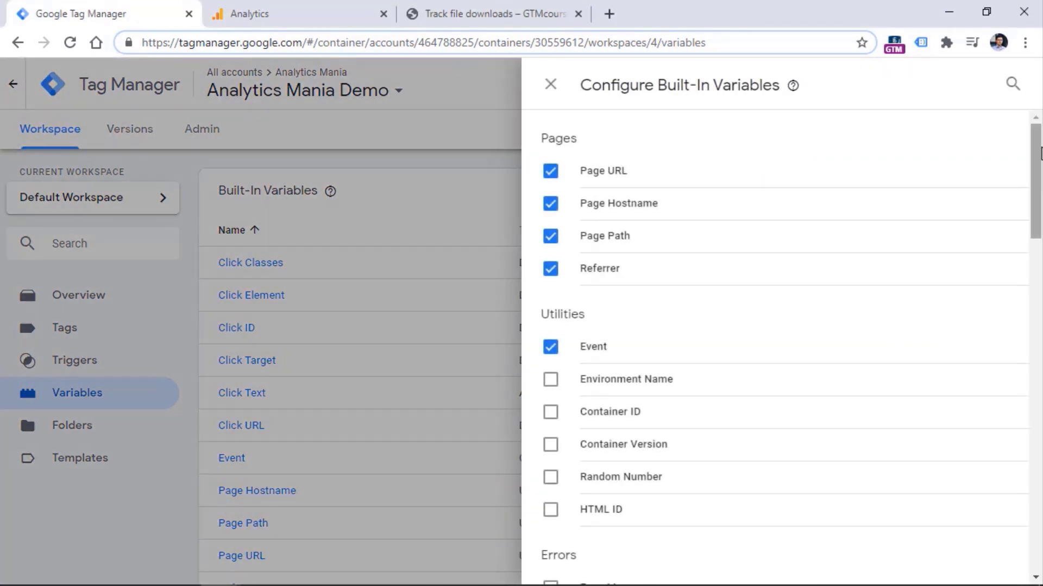
pyautogui.moveTo(1036, 147); pyautogui.dragTo(1036, 302)
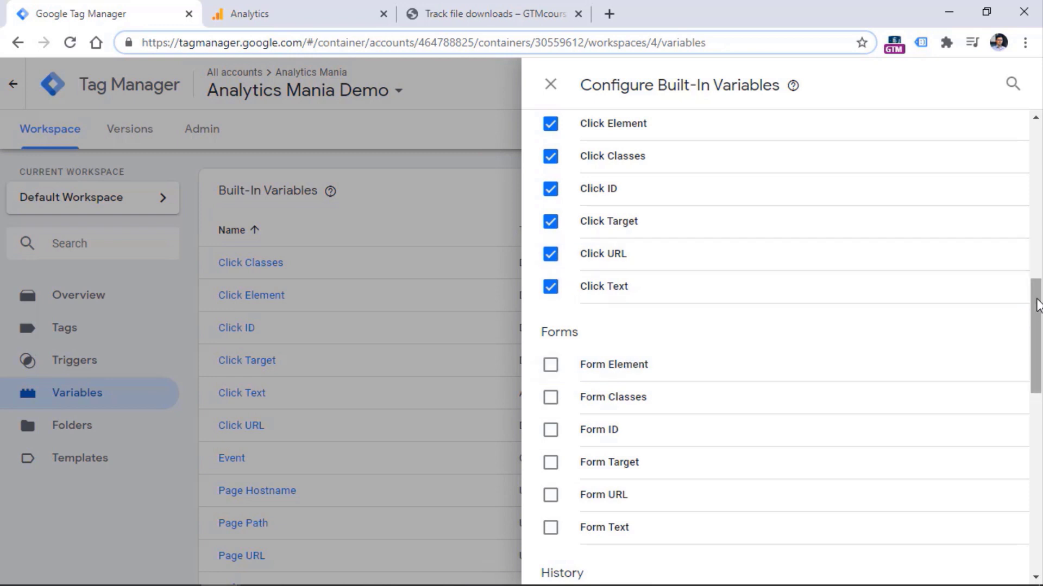
pyautogui.moveTo(1036, 299); pyautogui.dragTo(1036, 446)
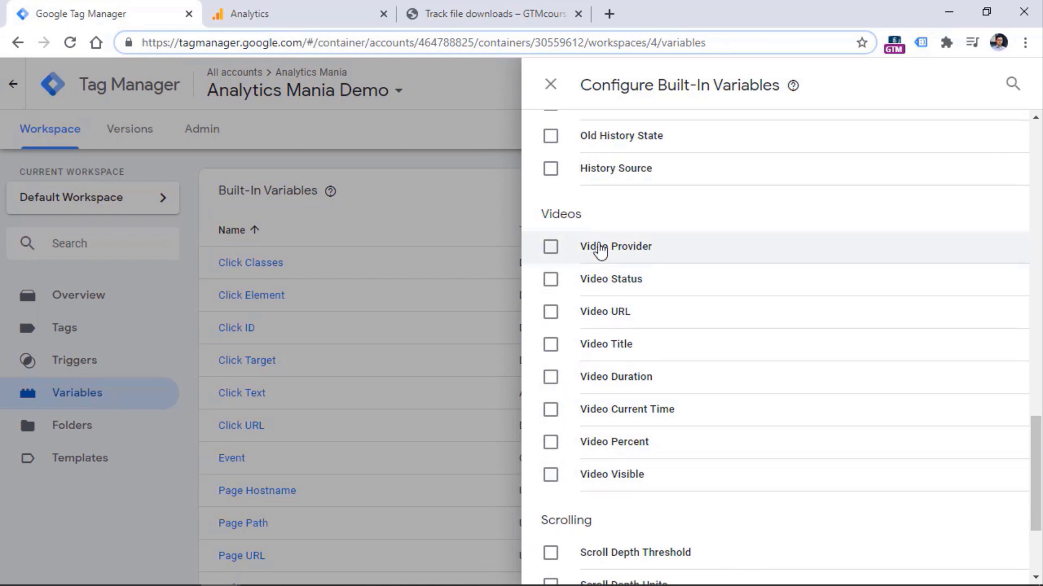
pyautogui.scroll(-2, 1026, 396)
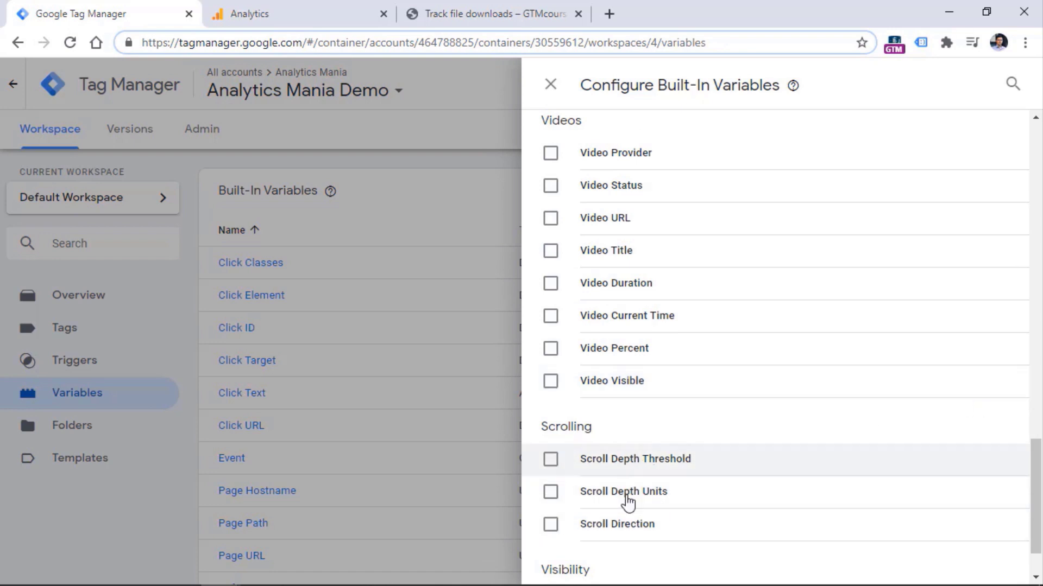
pyautogui.click(395, 207)
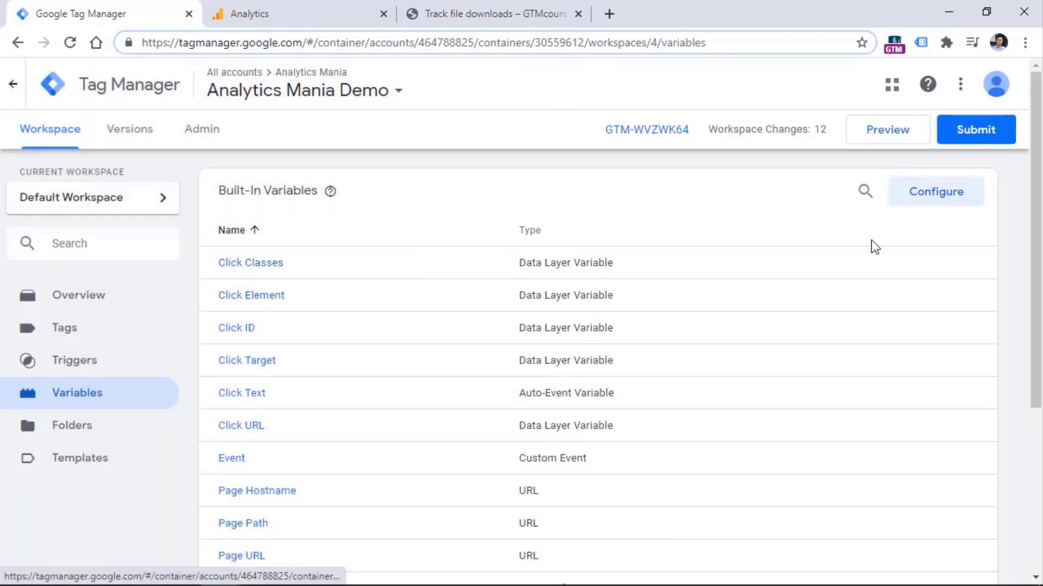
# Start a new user-defined variable and examine the Navigation and Page Variables types.
pyautogui.moveTo(1037, 162); pyautogui.dragTo(1031, 337)
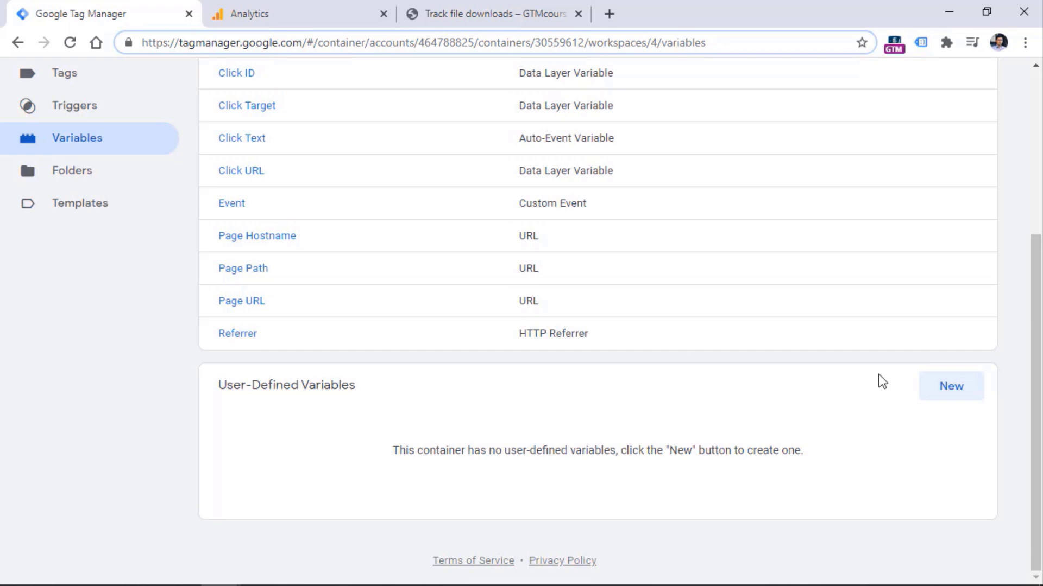
pyautogui.click(952, 397)
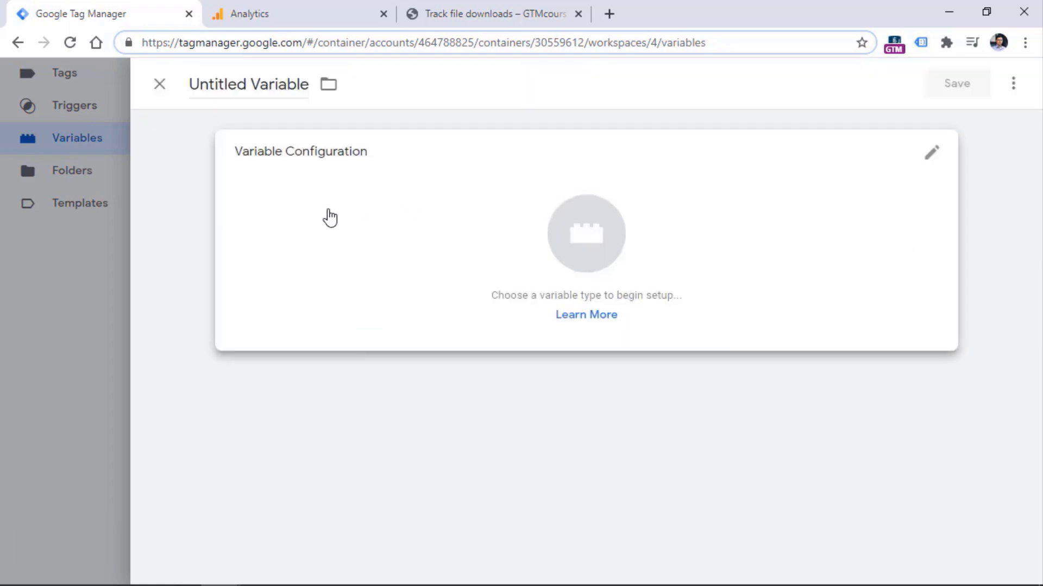
pyautogui.click(383, 203)
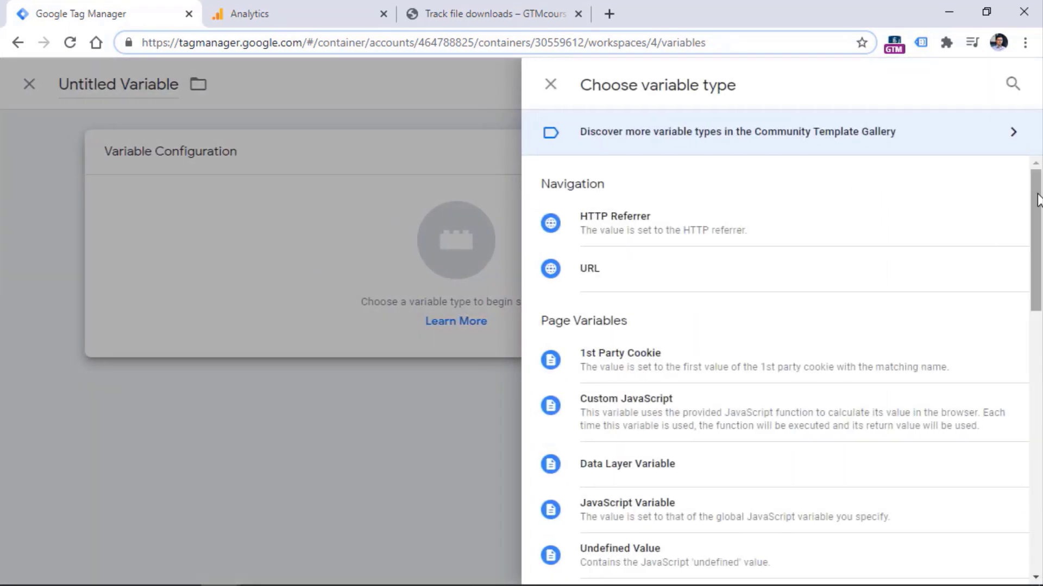
pyautogui.moveTo(1037, 200)
pyautogui.mouseDown()
pyautogui.moveTo(1017, 481)
pyautogui.moveTo(1038, 192)
pyautogui.mouseUp()
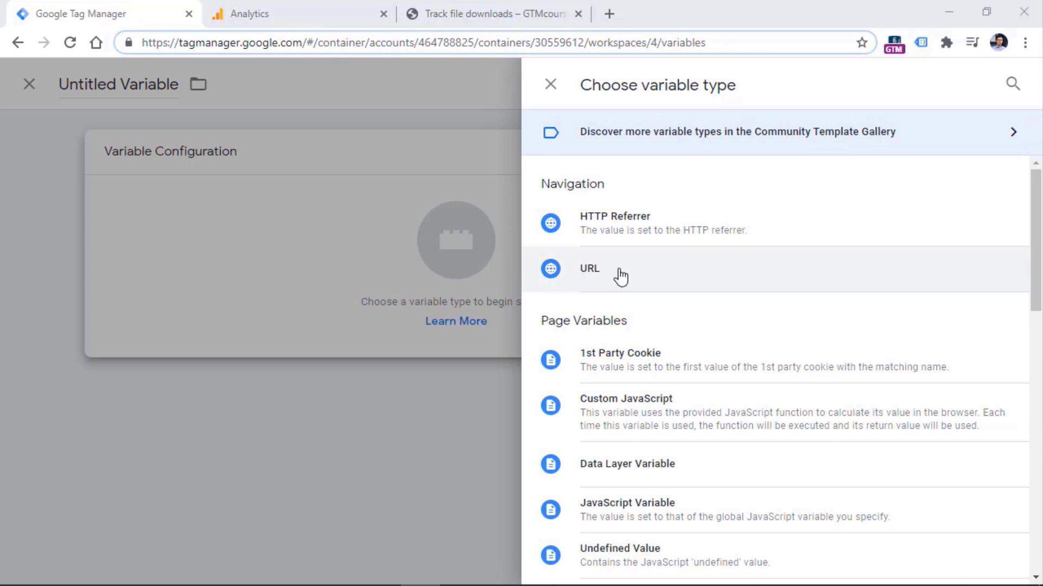
pyautogui.moveTo(1036, 212); pyautogui.dragTo(1036, 245)
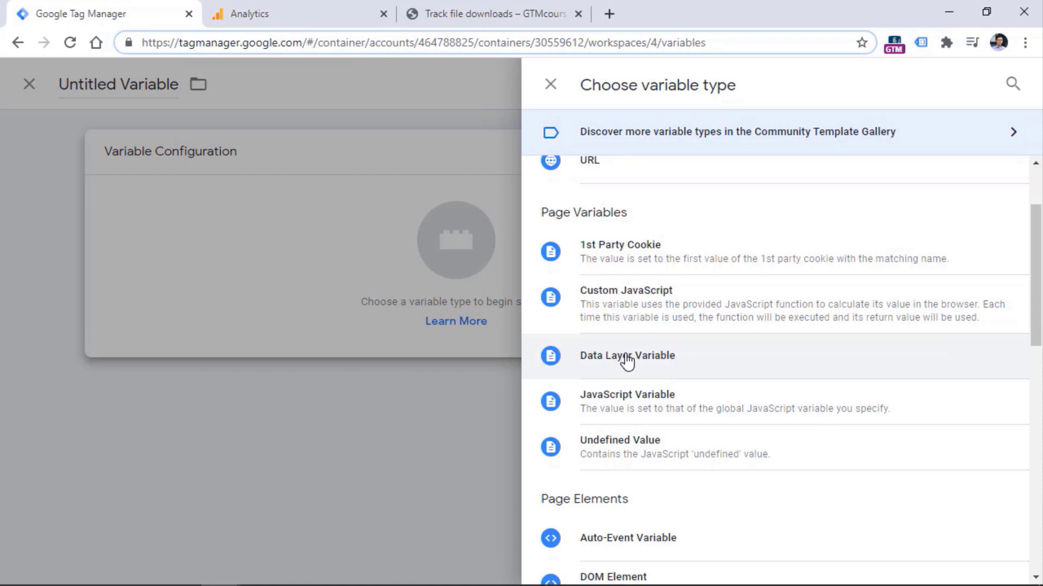
pyautogui.scroll(-1, 775, 347)
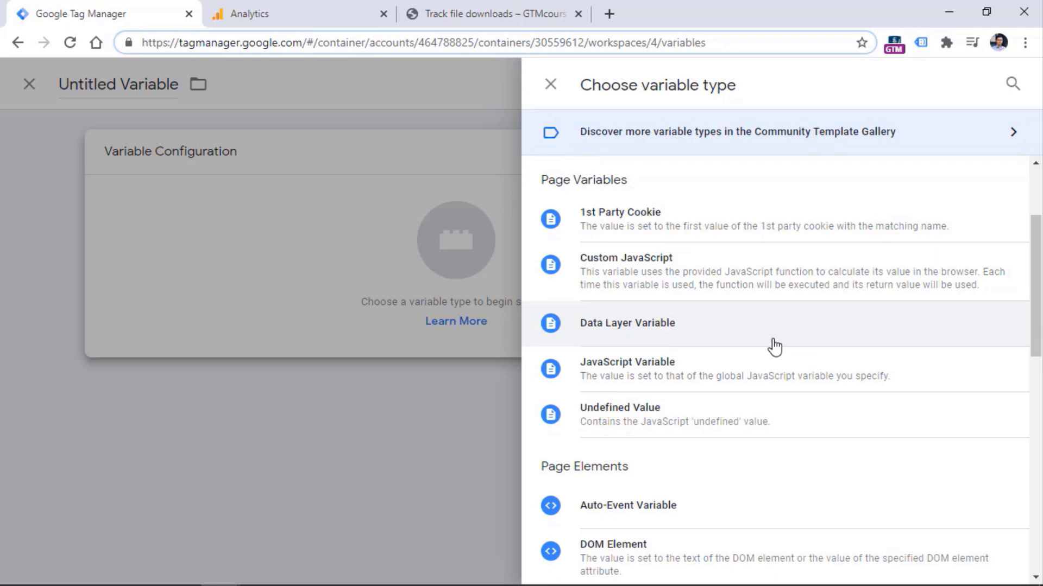
# Examine the Page Elements, Utilities and Container Data variable types, and close the untitled variable without saving.
pyautogui.scroll(-5, 774, 347)
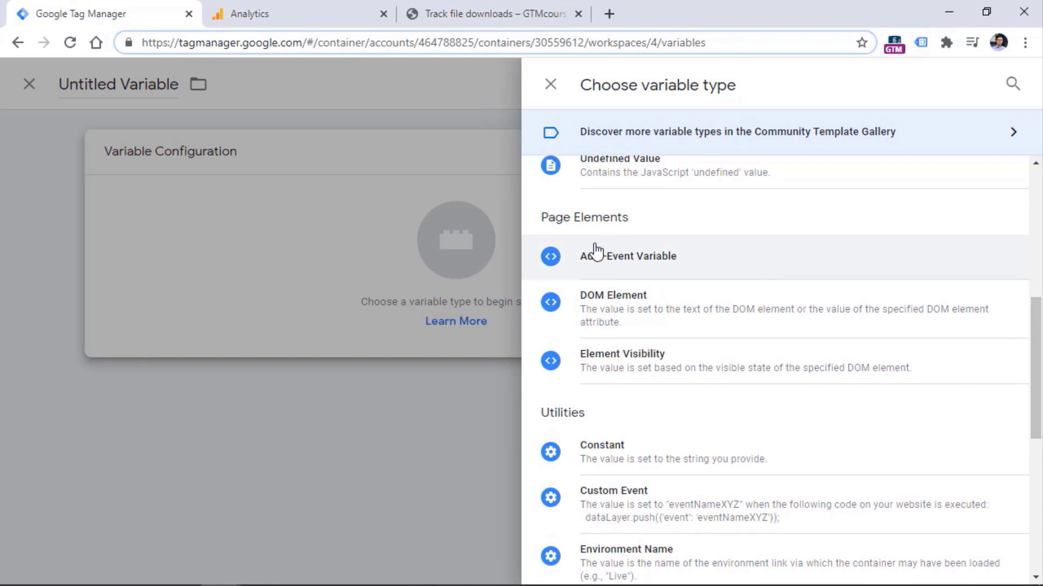
pyautogui.scroll(-4, 1038, 402)
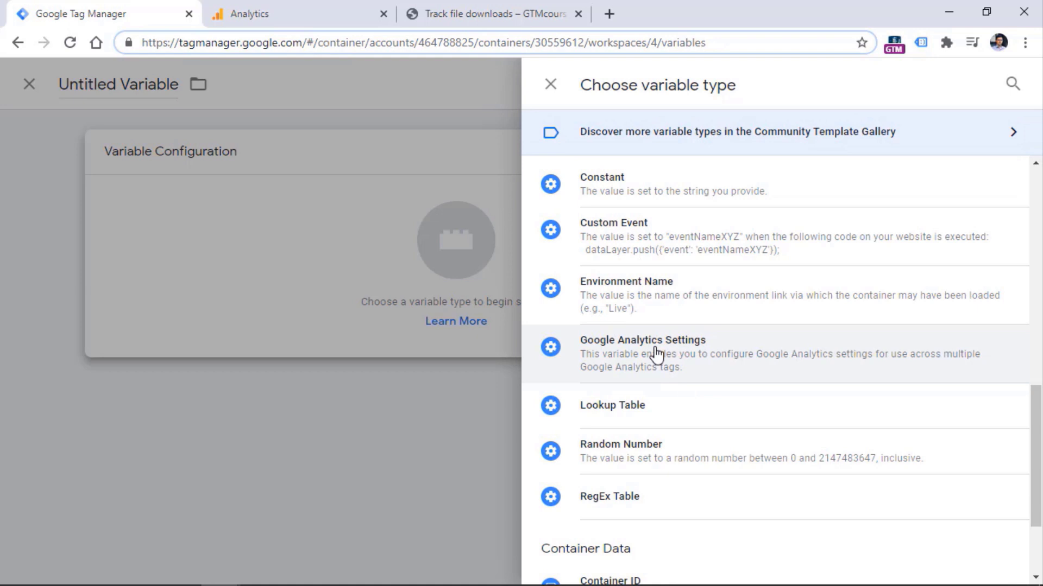
pyautogui.scroll(1, 657, 353)
pyautogui.scroll(-2, 706, 326)
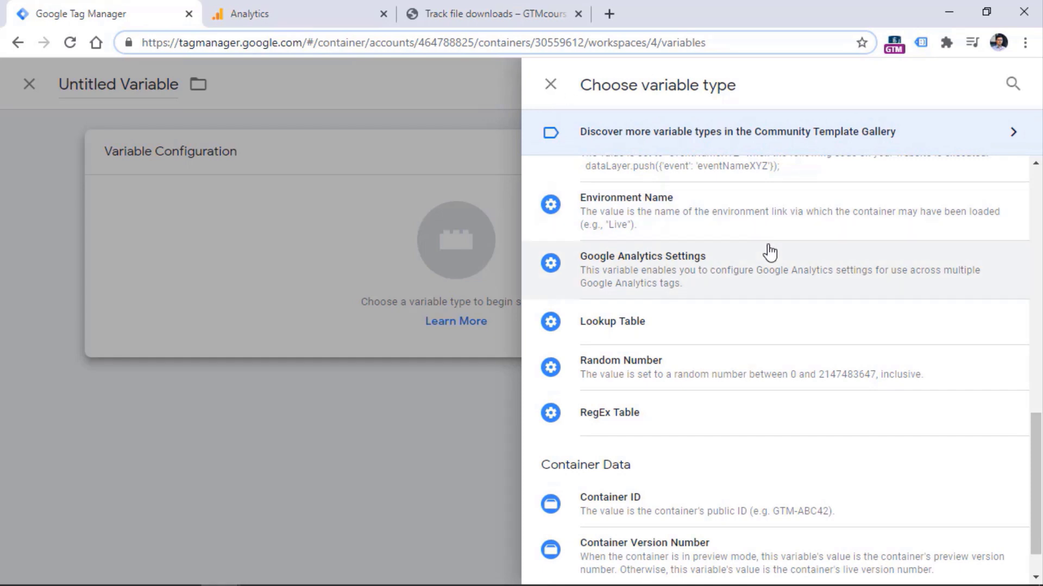
pyautogui.moveTo(1034, 437); pyautogui.dragTo(1032, 190)
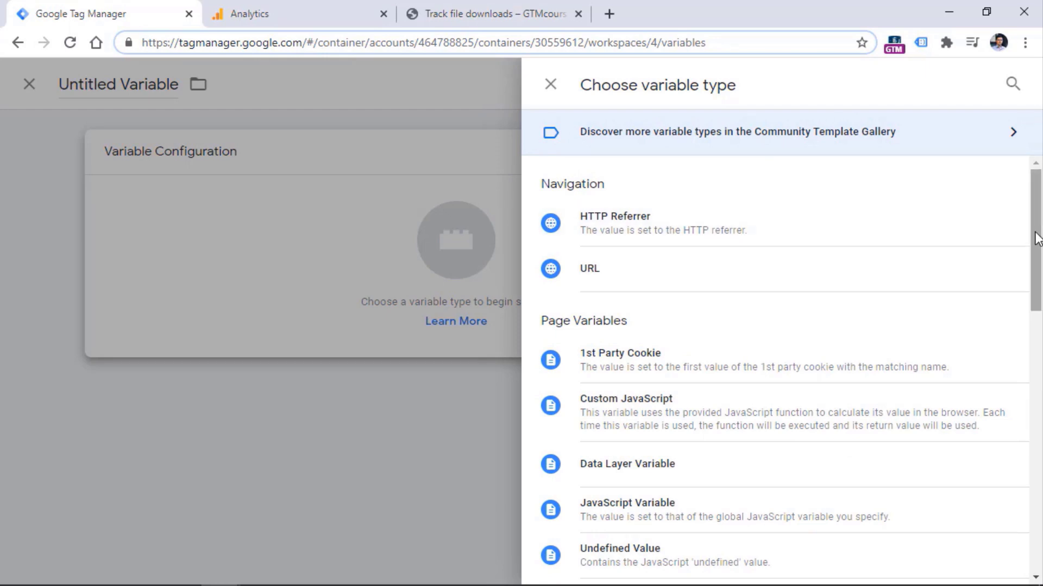
pyautogui.click(550, 84)
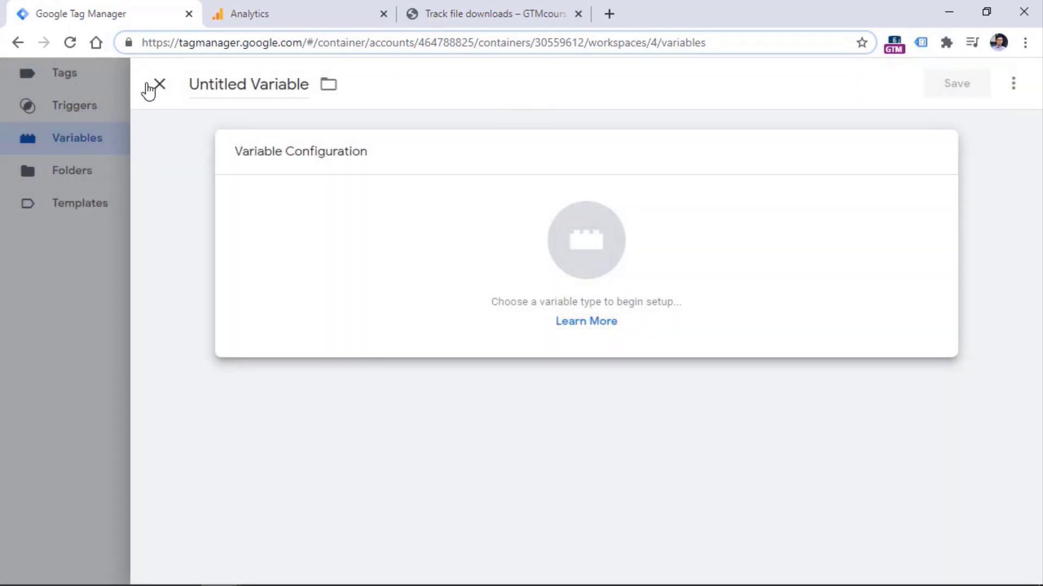
pyautogui.click(152, 85)
pyautogui.scroll(5, 402, 206)
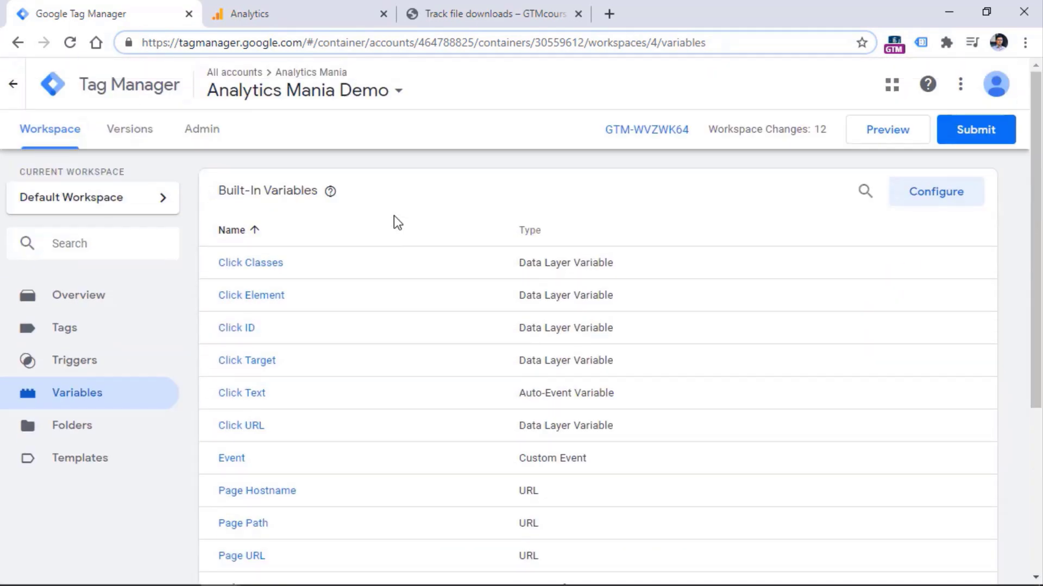
# Open the configuration of the GA Event - File Download tag for editing at its event tracking parameters.
pyautogui.click(70, 334)
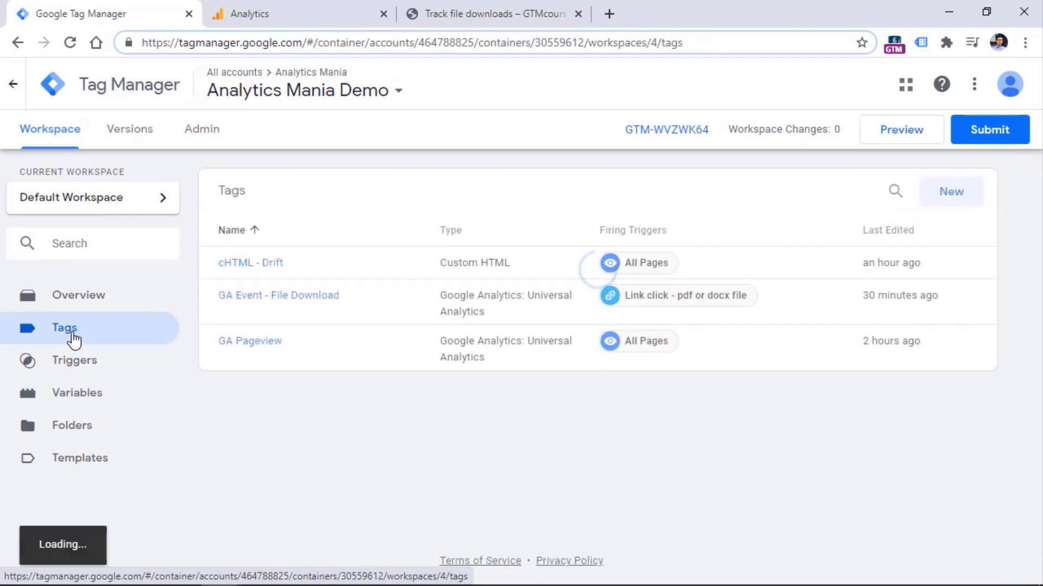
pyautogui.click(271, 298)
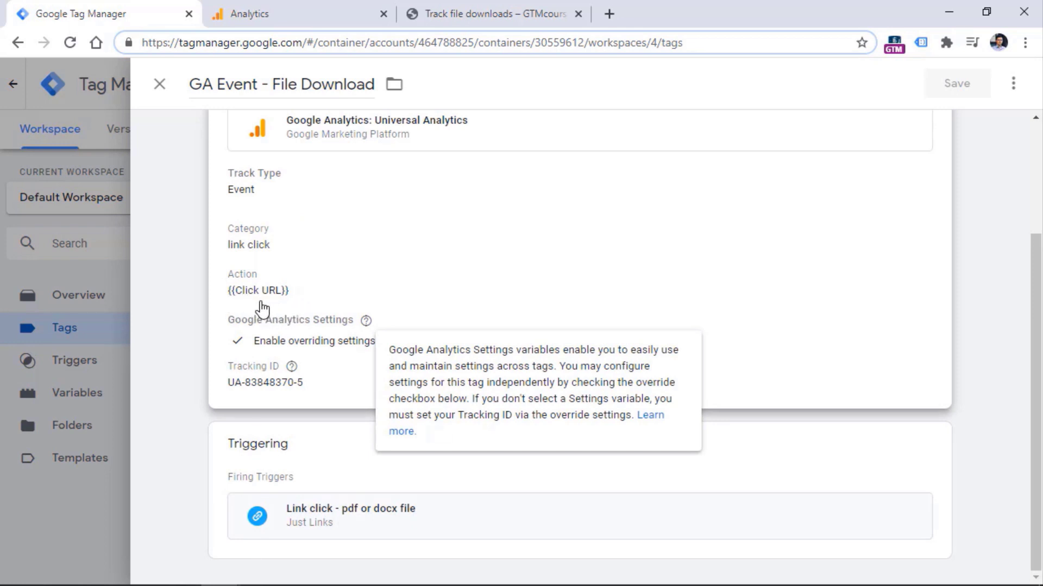
pyautogui.click(345, 277)
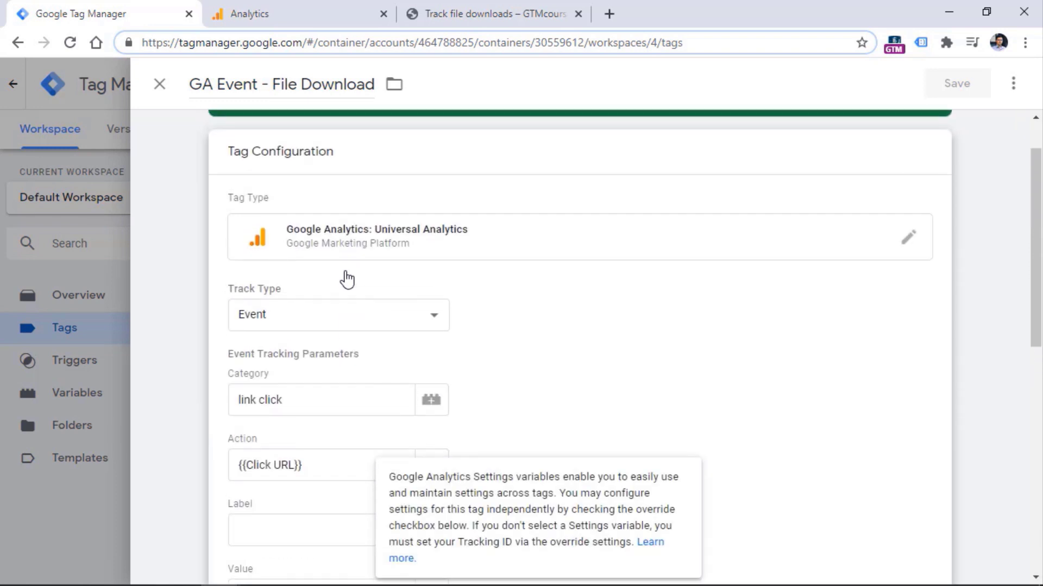
pyautogui.moveTo(1029, 181); pyautogui.dragTo(1028, 237)
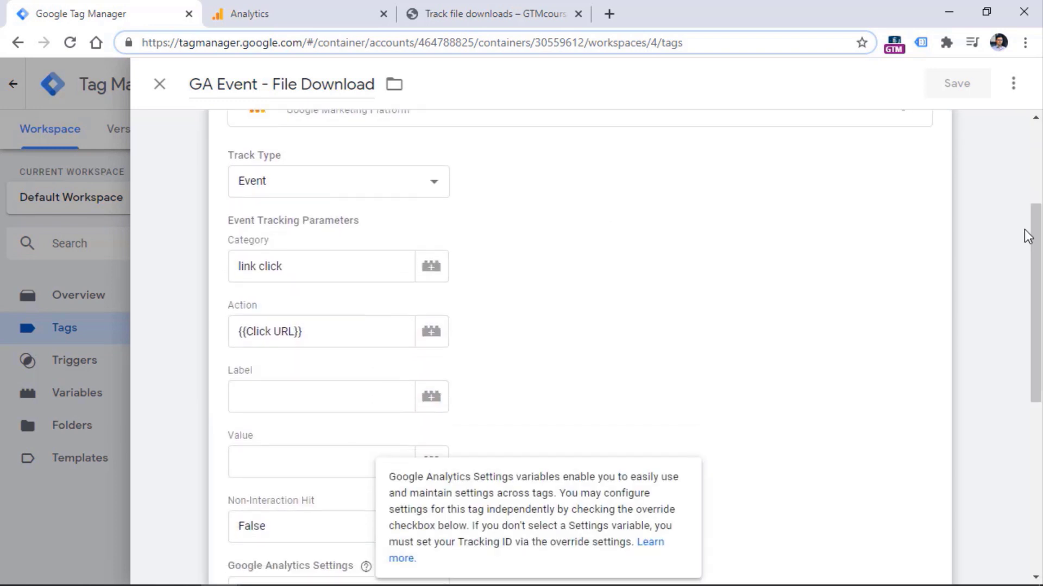
# Examine the curly-brace variable syntax in the tag's Action field and compare it with the plain text in Category.
pyautogui.click(298, 332)
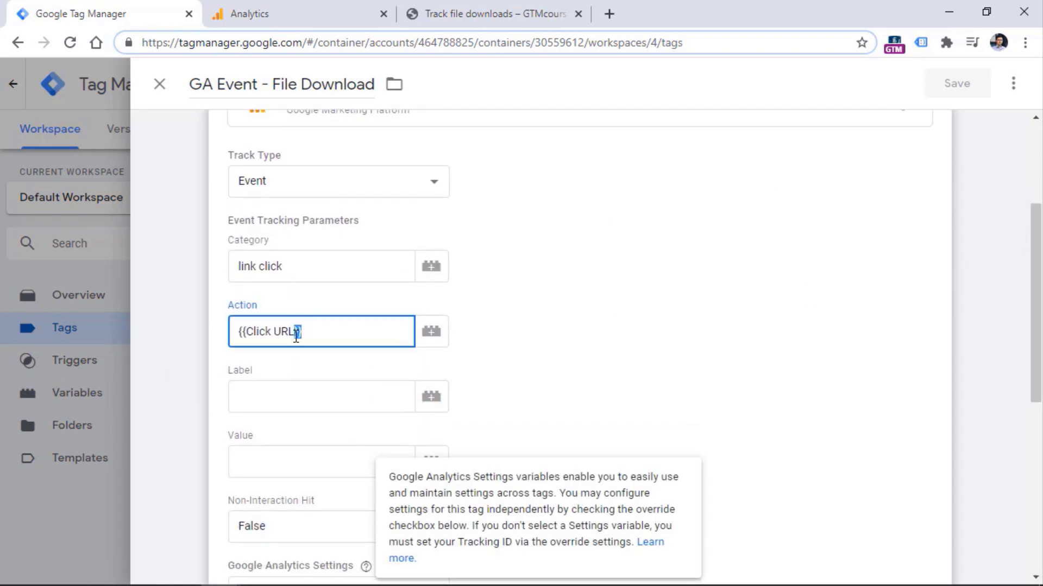
pyautogui.doubleClick(298, 332)
pyautogui.click(317, 333)
pyautogui.moveTo(319, 332); pyautogui.dragTo(235, 330)
pyautogui.click(293, 332)
pyautogui.moveTo(301, 332); pyautogui.dragTo(289, 332)
pyautogui.click(282, 267)
pyautogui.click(200, 270)
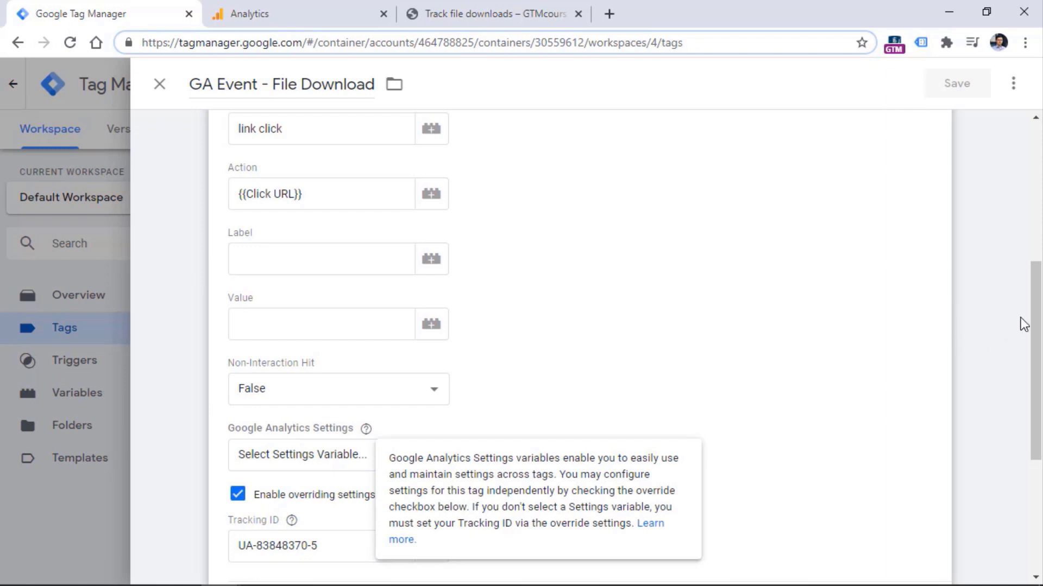
# Examine the list of variables available for the tag's Action field and close the list without choosing one.
pyautogui.moveTo(1024, 323); pyautogui.dragTo(1025, 252)
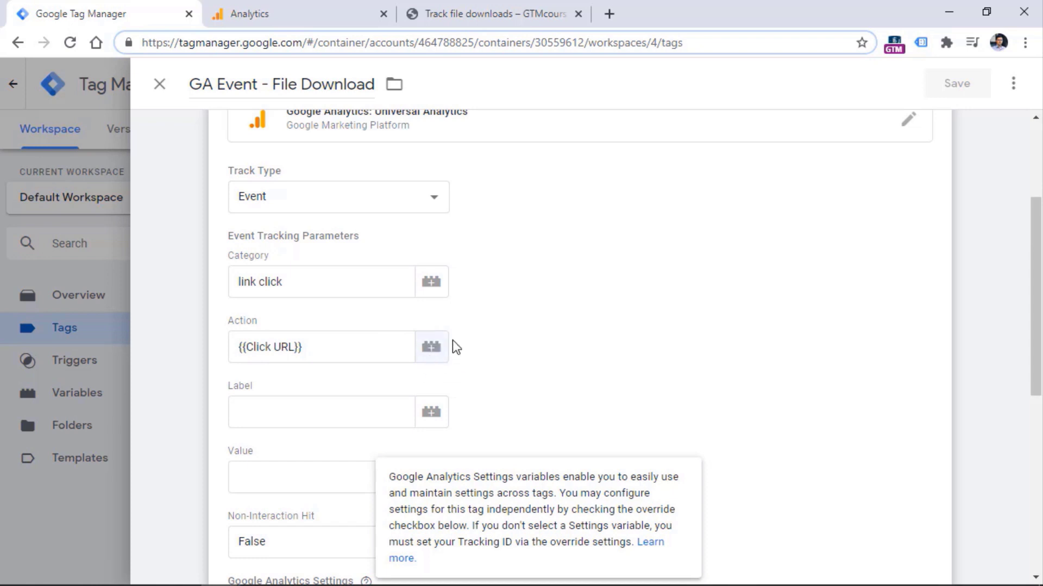
pyautogui.click(431, 350)
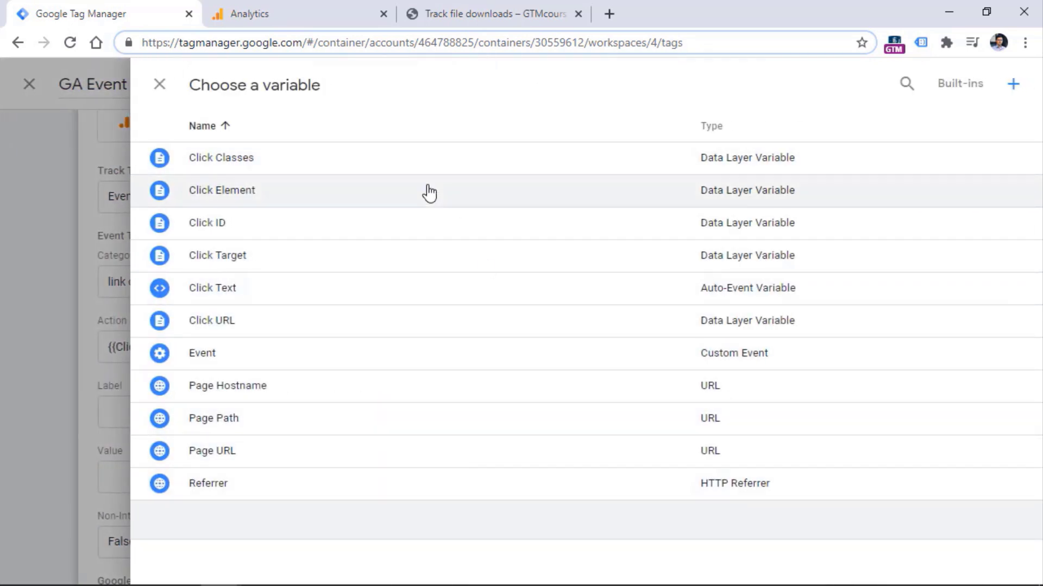
pyautogui.press('Escape')
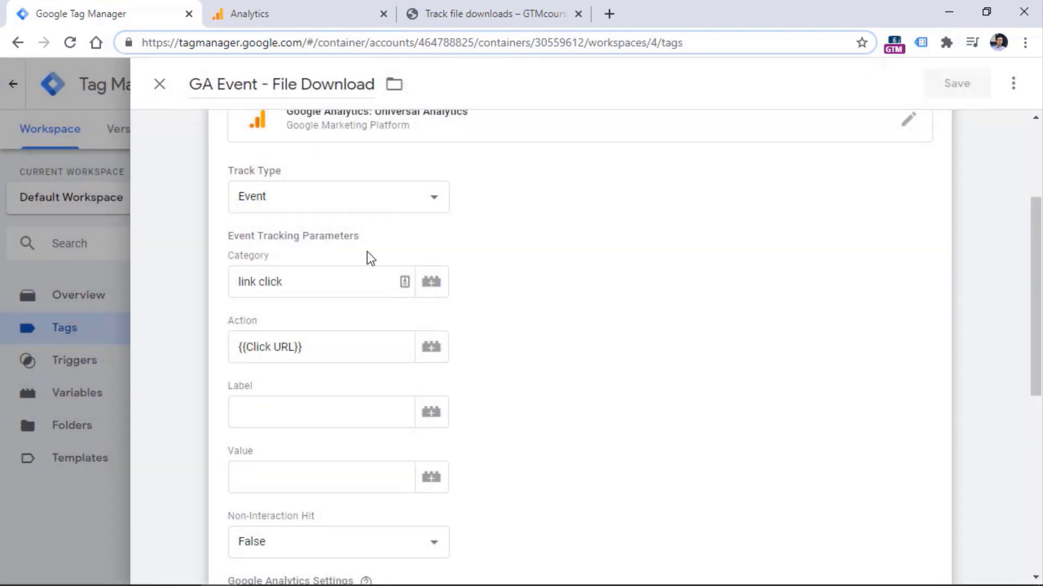
# Enter {{ after {{Click URL}} in the Action field to bring up variable suggestions, and close the tag discarding the changes.
pyautogui.click(329, 351)
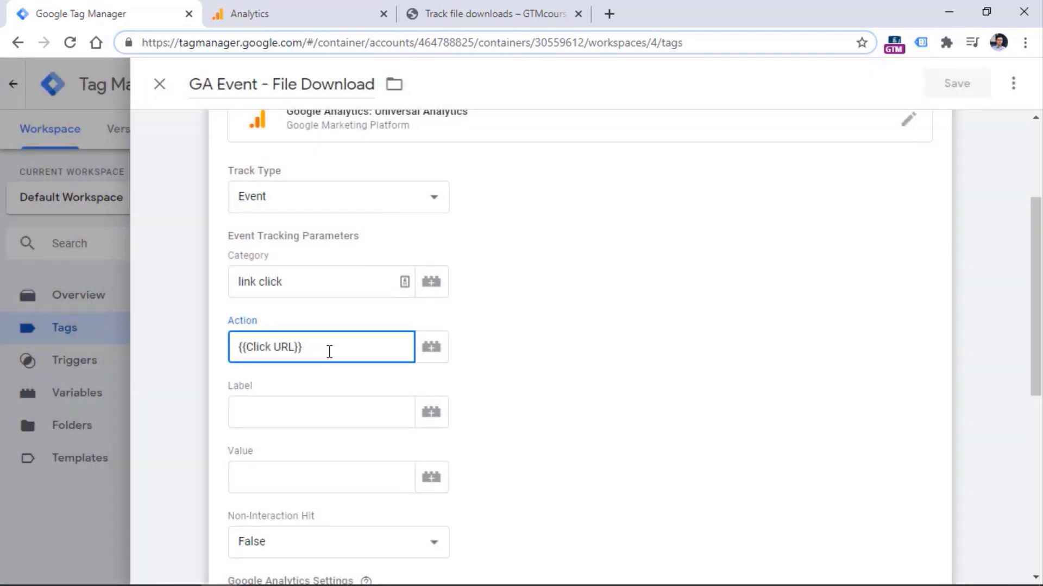
pyautogui.write('{{')
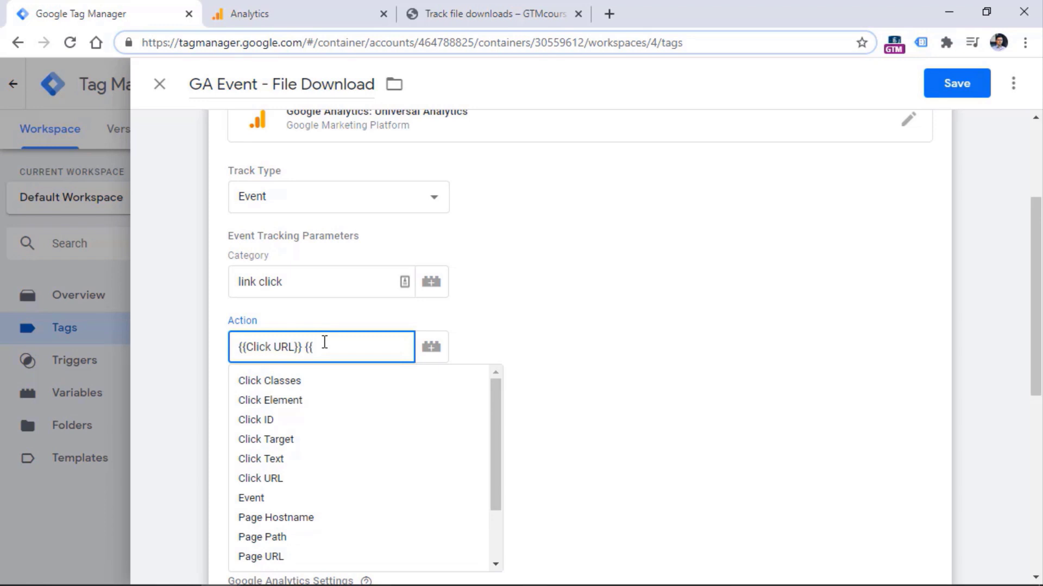
pyautogui.click(679, 309)
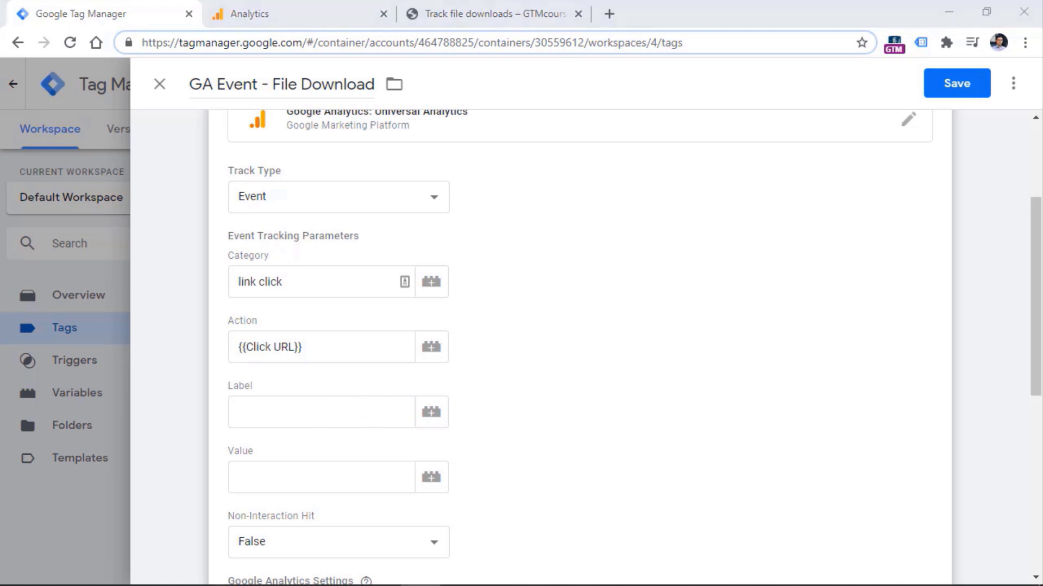
pyautogui.click(159, 84)
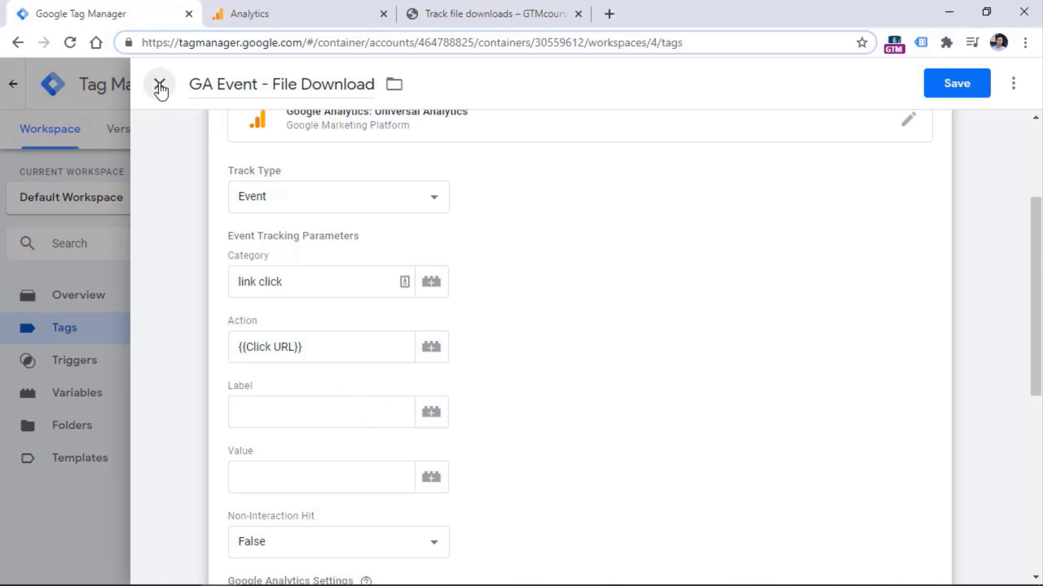
pyautogui.click(641, 282)
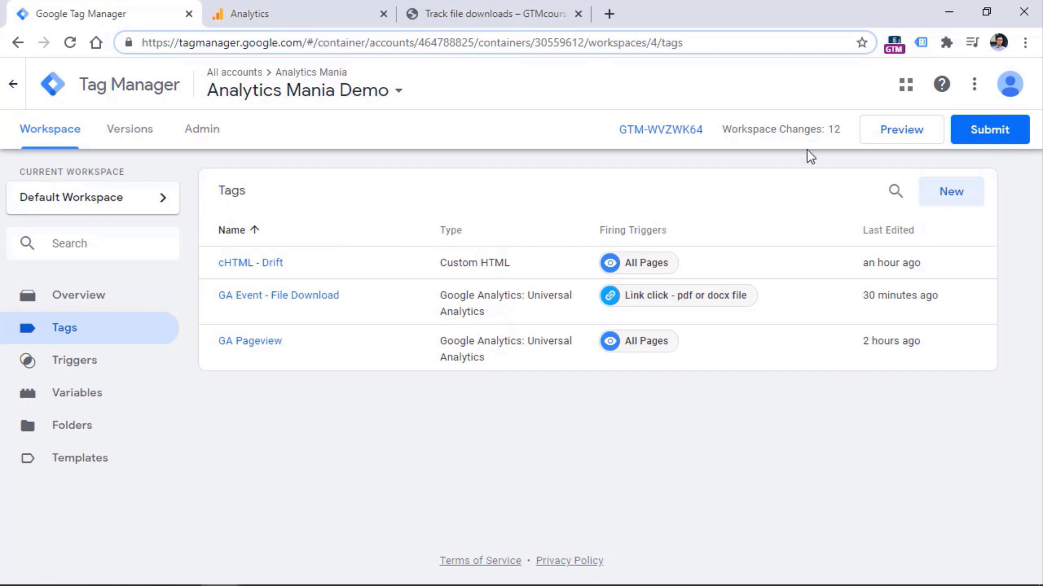
# Start a new tag with the Custom HTML tag type.
pyautogui.click(934, 196)
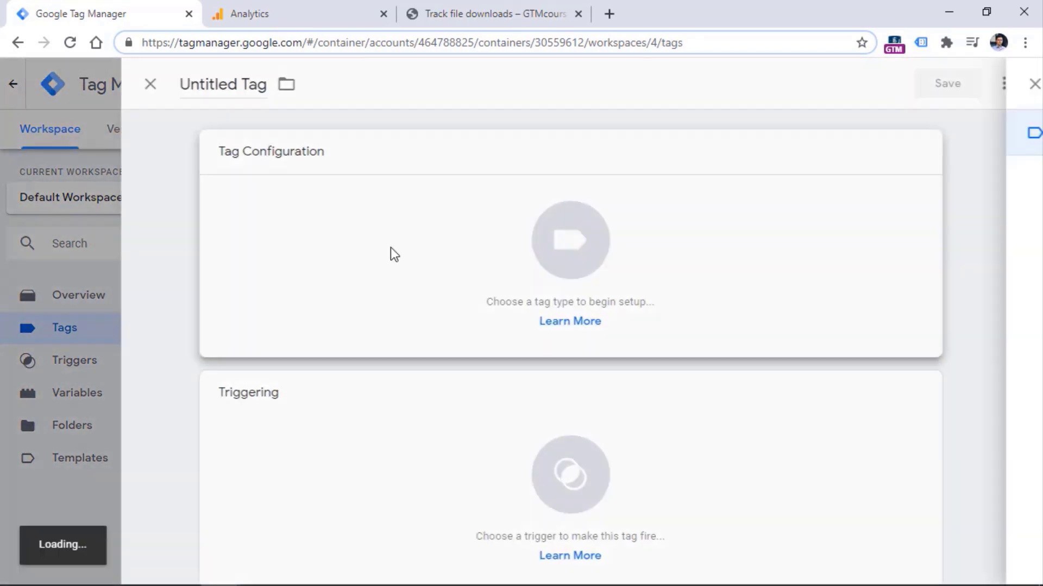
pyautogui.click(391, 254)
pyautogui.scroll(-5, 700, 288)
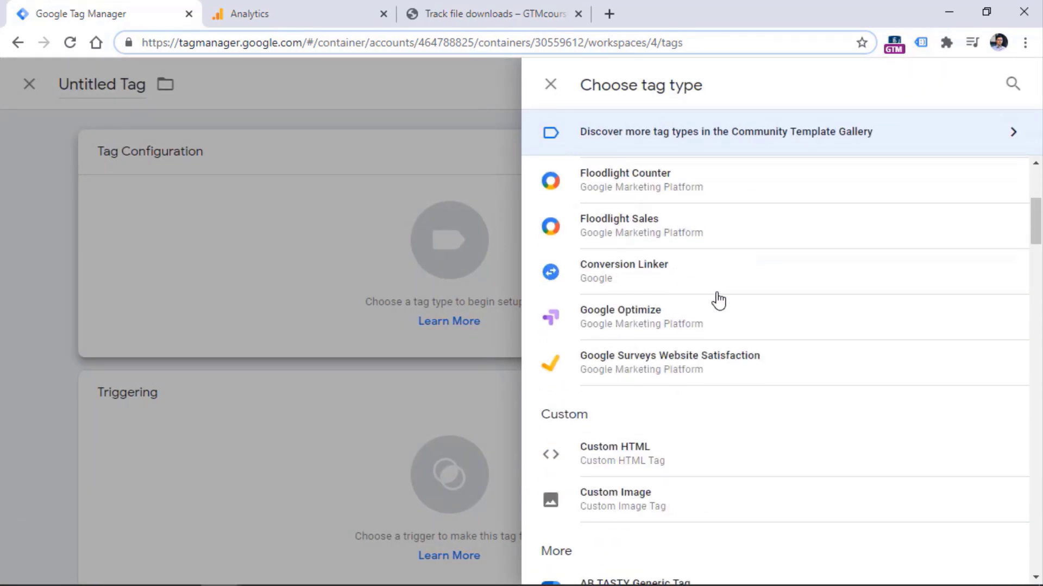
pyautogui.click(638, 458)
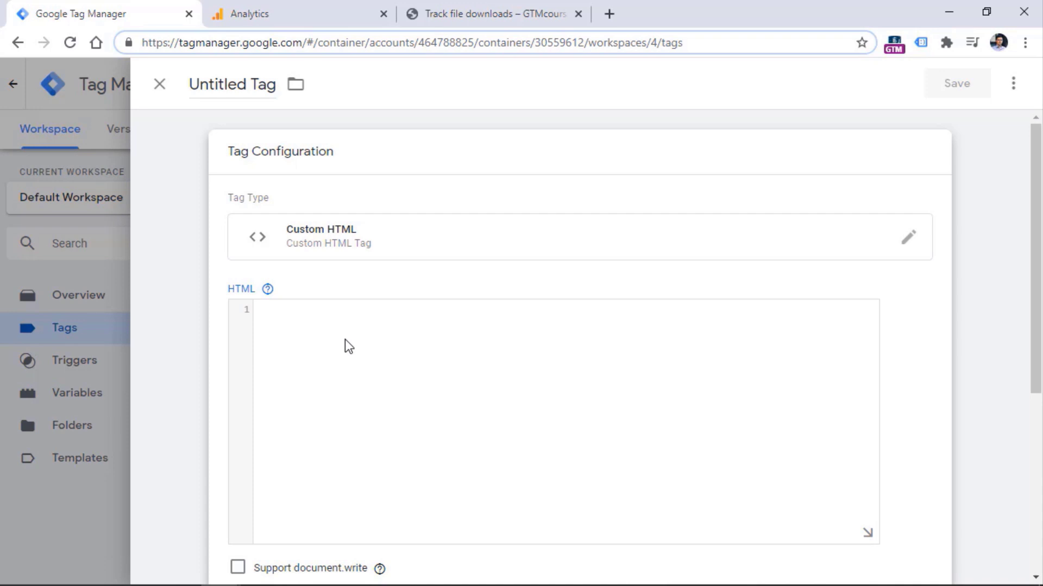
# Enter an empty <script> block with {{ inside it to bring up variable suggestions, and discard the untitled tag.
pyautogui.write('<script>  </script>')
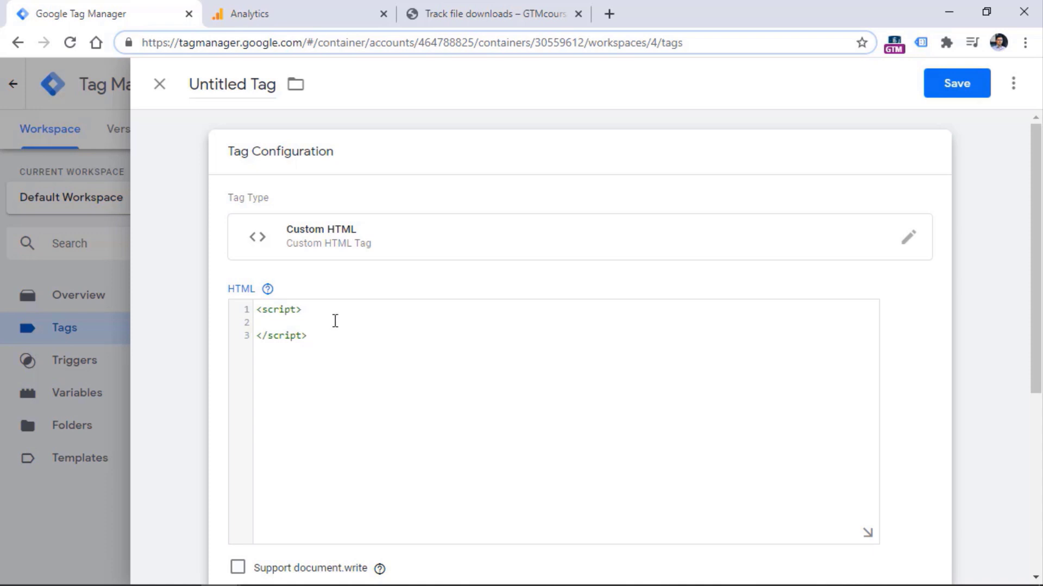
pyautogui.click(335, 321)
pyautogui.write('{{')
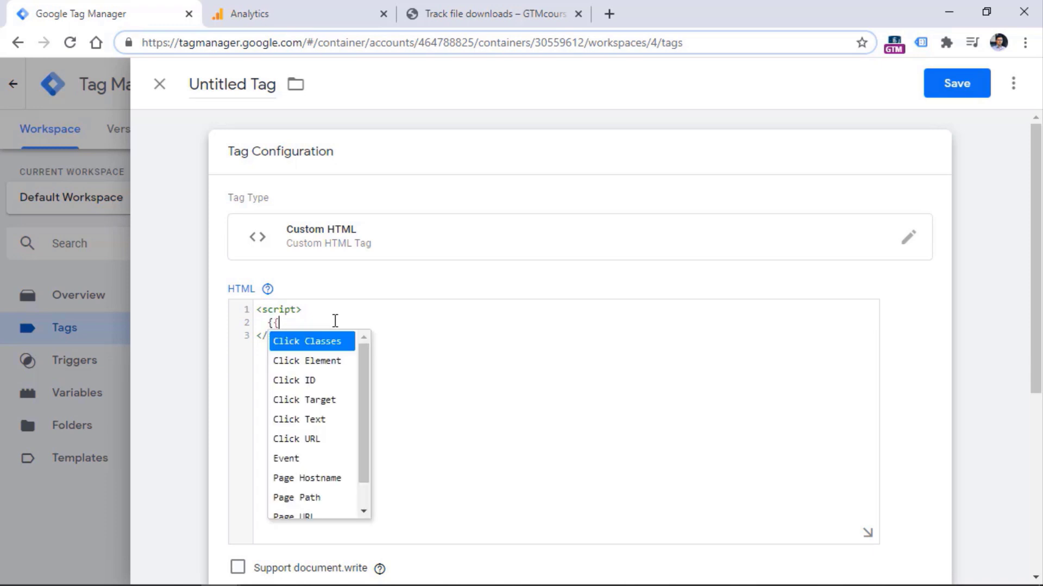
pyautogui.click(298, 400)
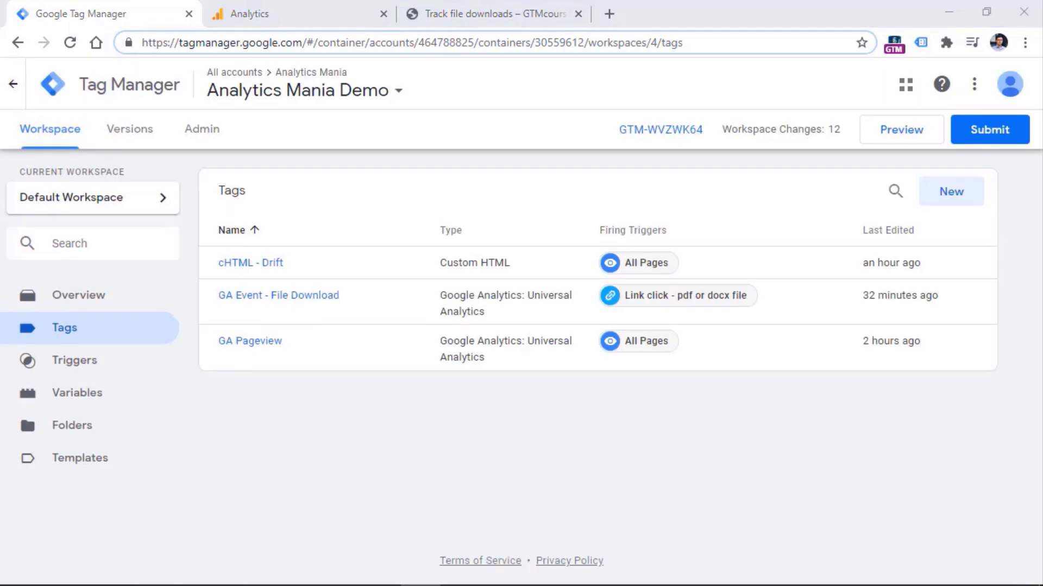
# Open the Link click - pdf or docx file trigger for editing and examine its condition's available variables and pdf|docx value.
pyautogui.click(80, 367)
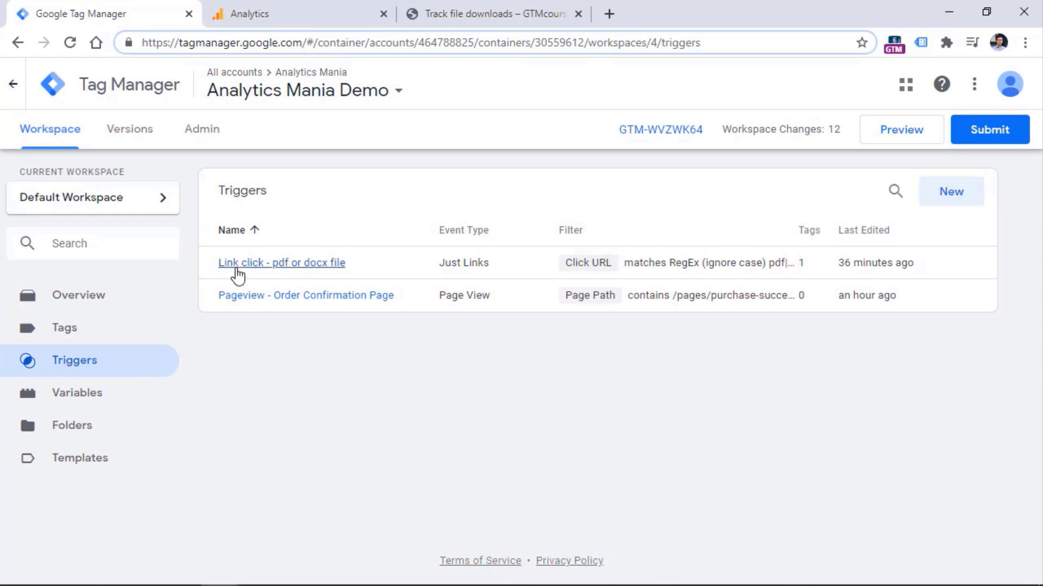
pyautogui.click(284, 264)
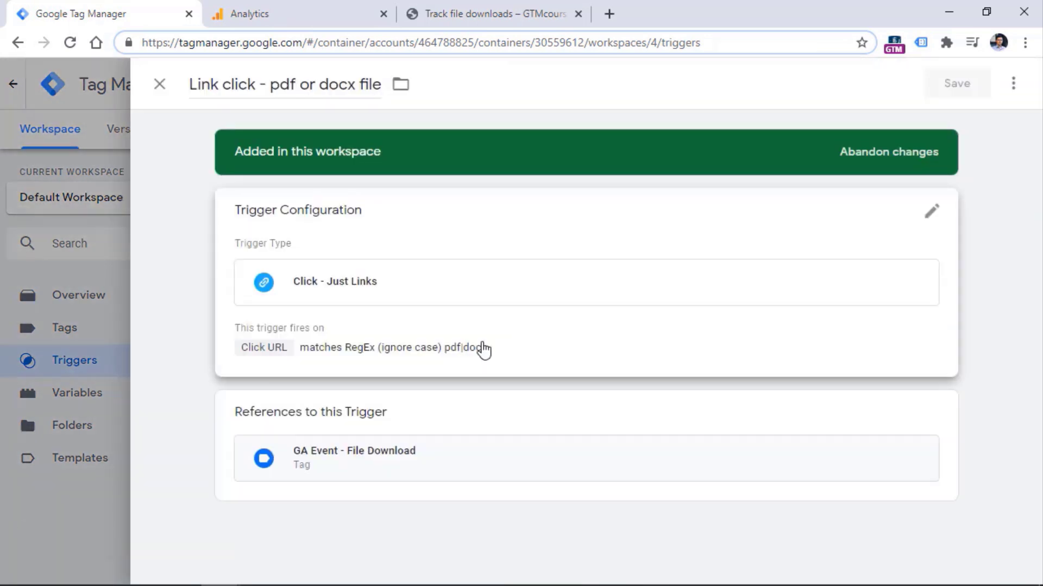
pyautogui.click(536, 358)
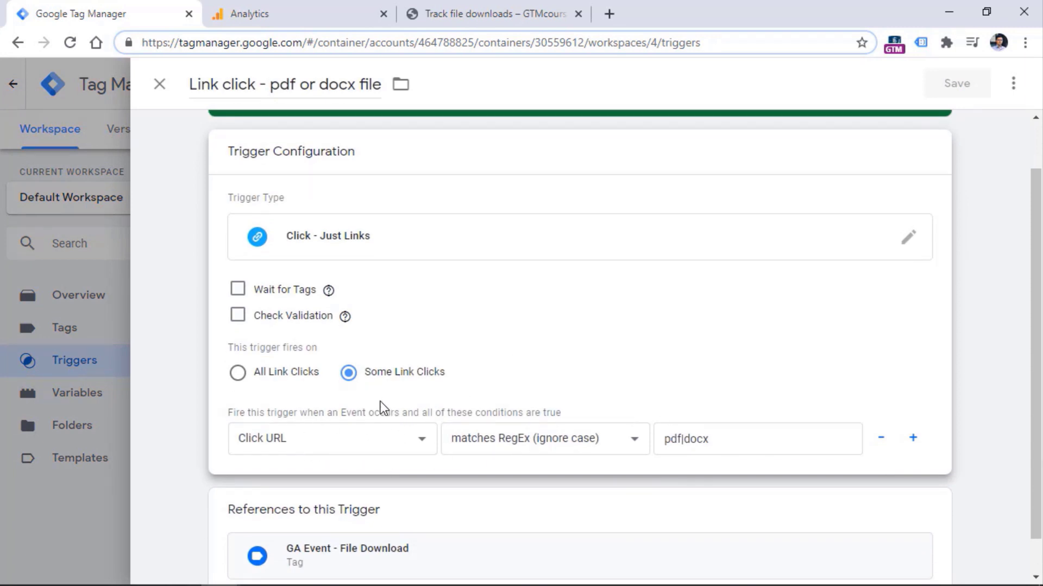
pyautogui.click(332, 446)
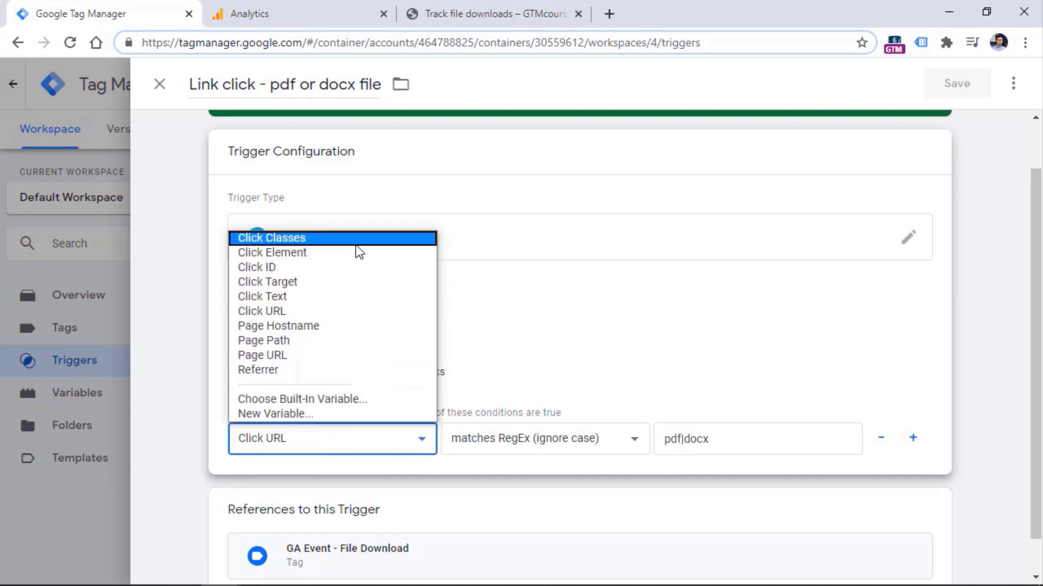
pyautogui.click(943, 324)
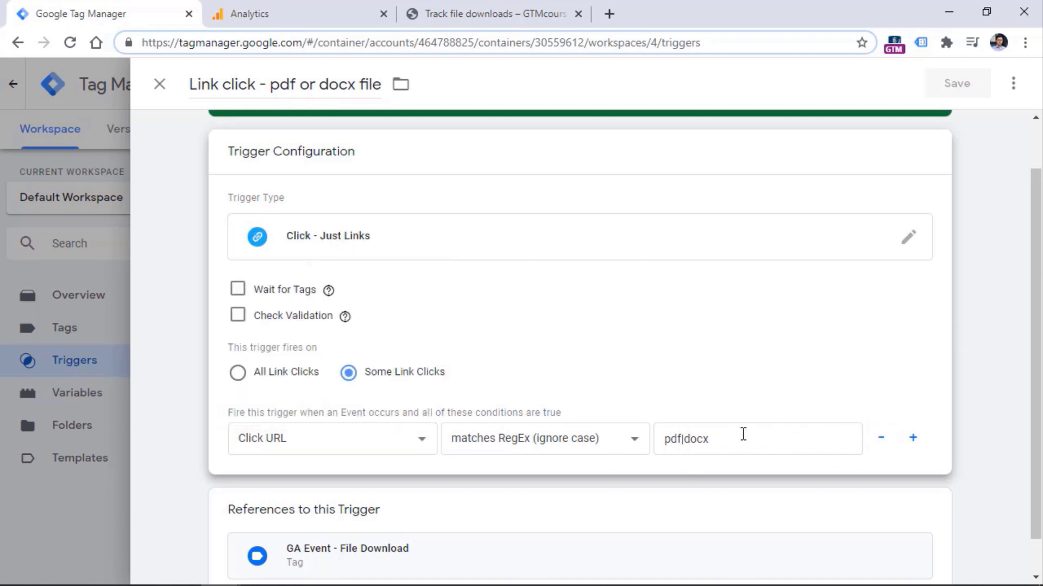
pyautogui.moveTo(727, 437); pyautogui.dragTo(668, 445)
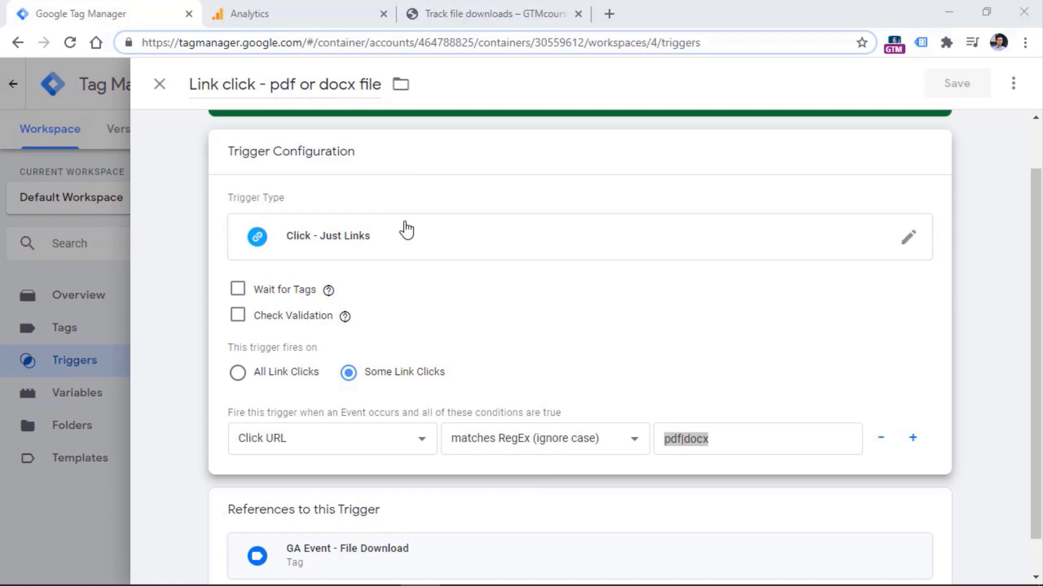
# Switch to the Track file downloads page and examine the preview's variable values from Container Loaded through the first Link Click event.
pyautogui.click(495, 14)
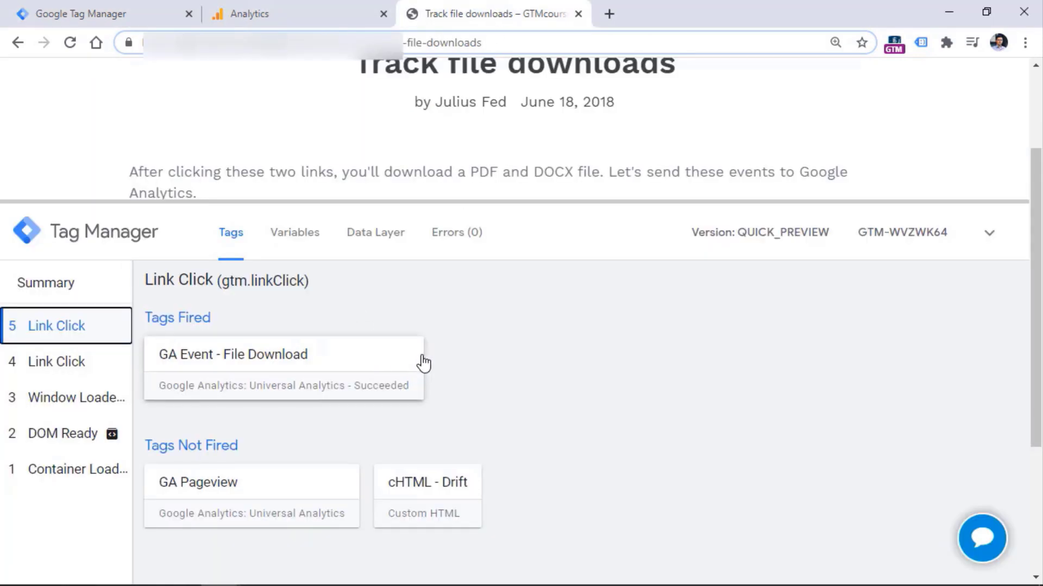
pyautogui.click(293, 232)
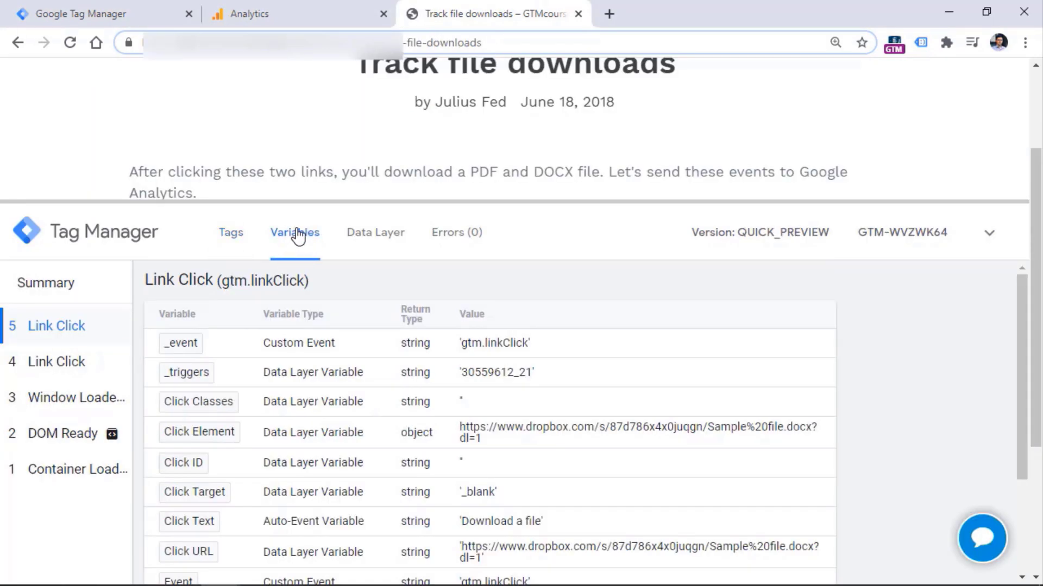
pyautogui.click(70, 470)
pyautogui.click(62, 434)
pyautogui.click(59, 398)
pyautogui.click(58, 370)
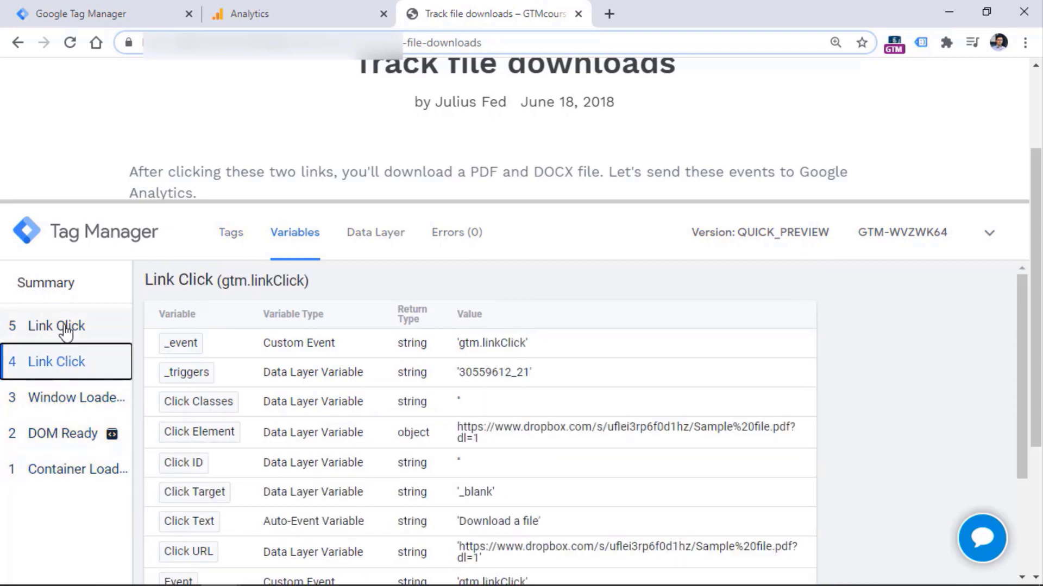
# Compare the click variables' values at the Container Loaded event with those at the first Link Click event.
pyautogui.click(65, 331)
pyautogui.click(69, 402)
pyautogui.click(71, 437)
pyautogui.click(72, 461)
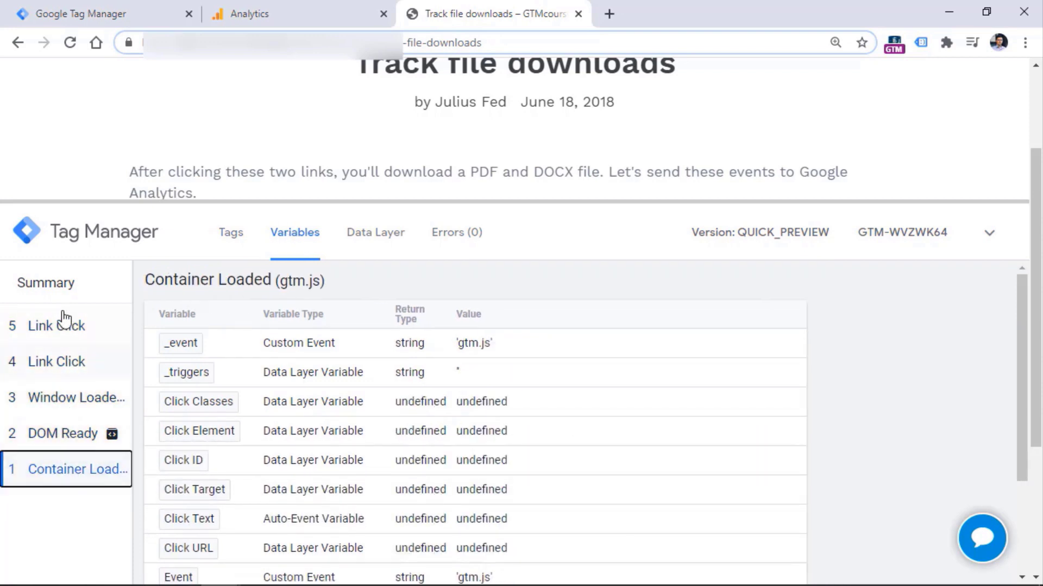
pyautogui.scroll(-3, 83, 410)
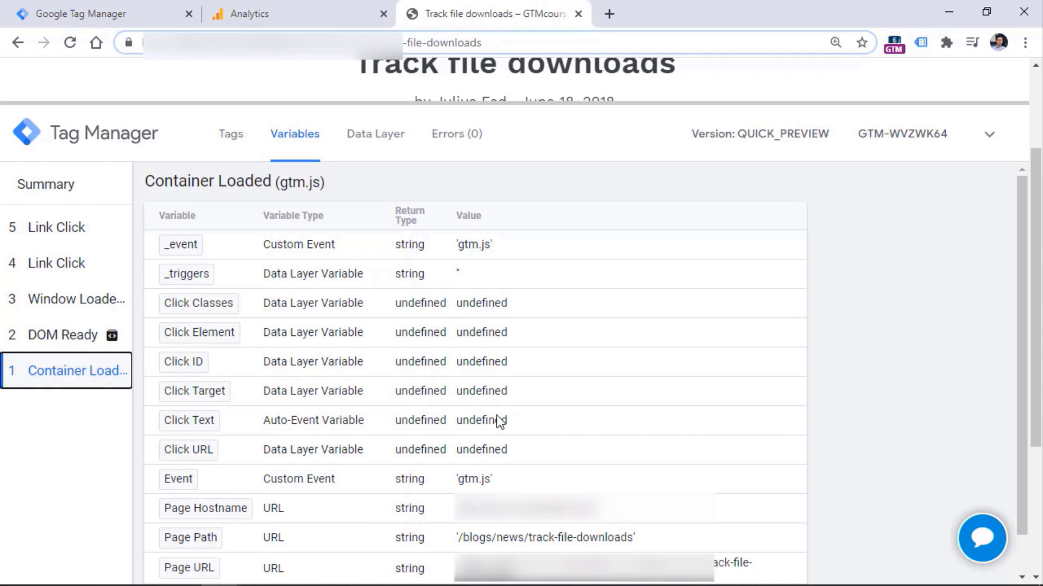
pyautogui.click(64, 264)
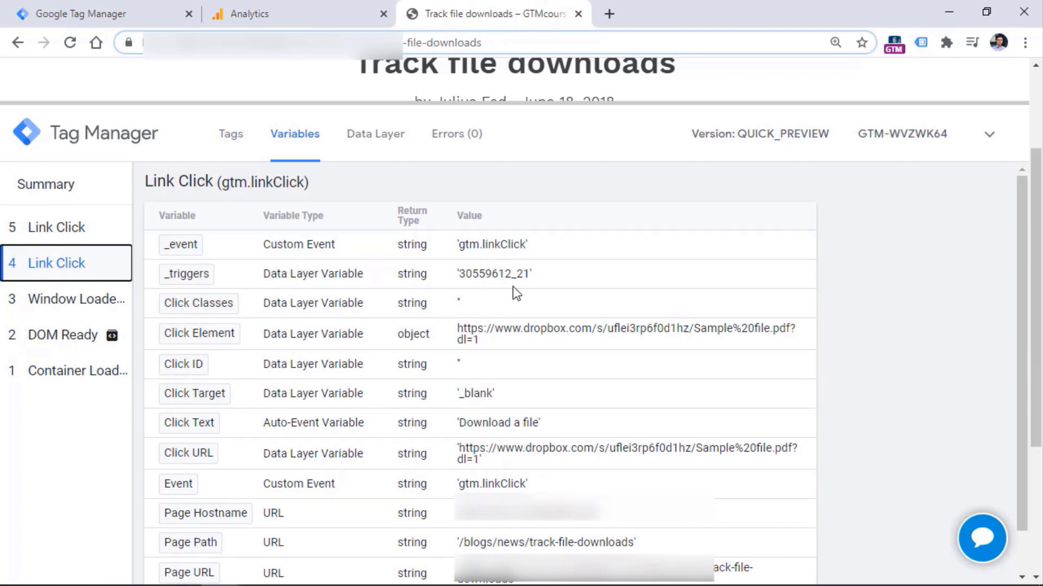
# Return to the Tag Manager container and examine its built-in and user-defined variables.
pyautogui.click(67, 16)
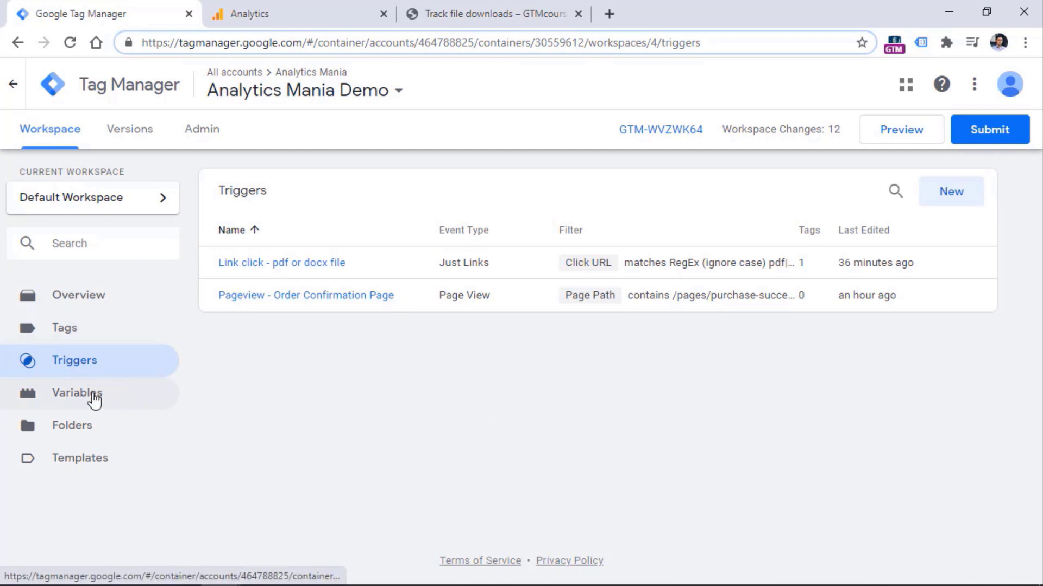
pyautogui.click(74, 395)
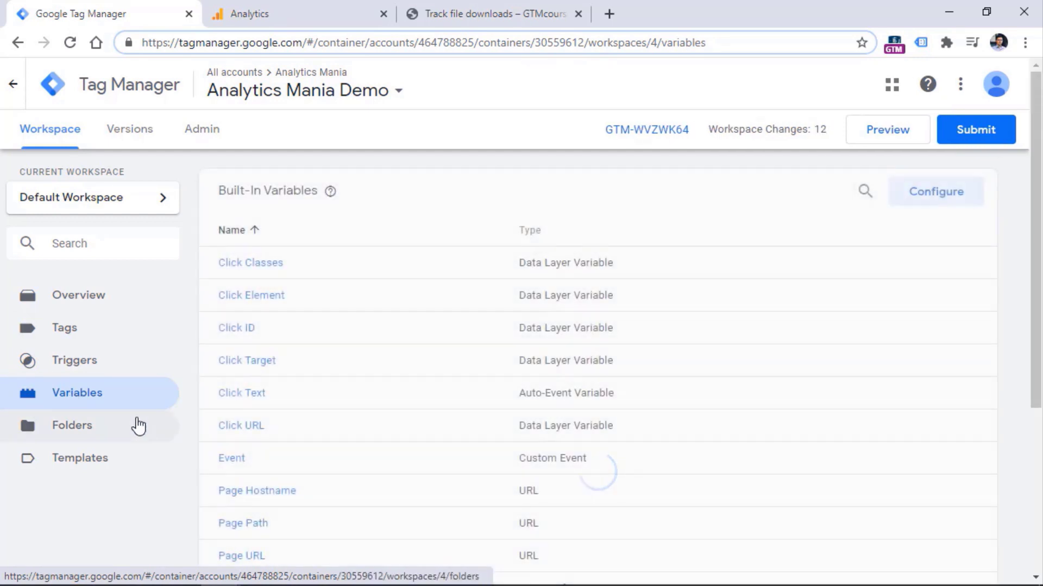
pyautogui.scroll(-5, 406, 259)
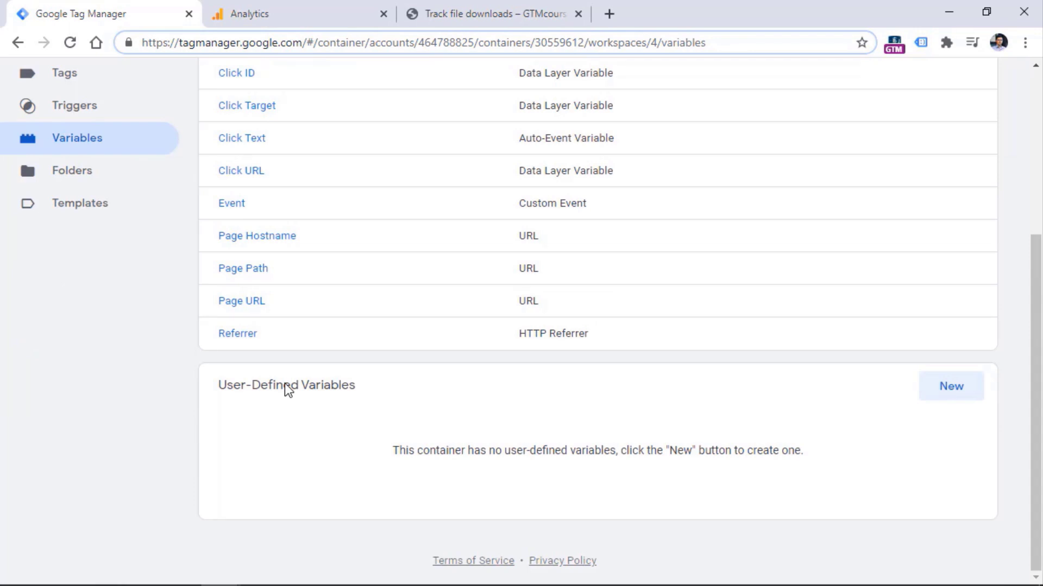
pyautogui.scroll(5, 285, 385)
# Open the GA Pageview tag's configuration for editing and select the value of its Tracking ID.
pyautogui.click(77, 339)
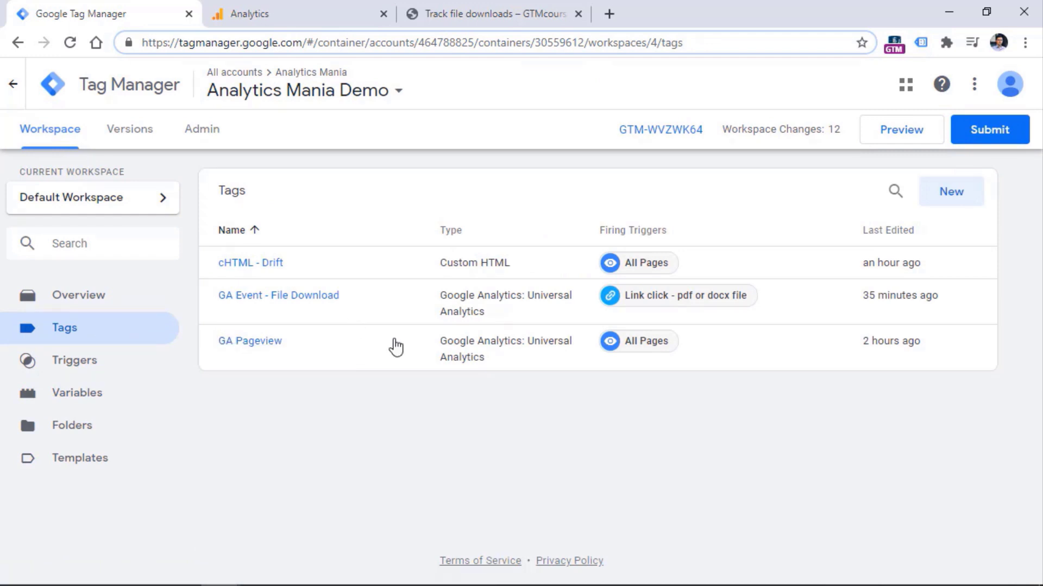
pyautogui.click(282, 296)
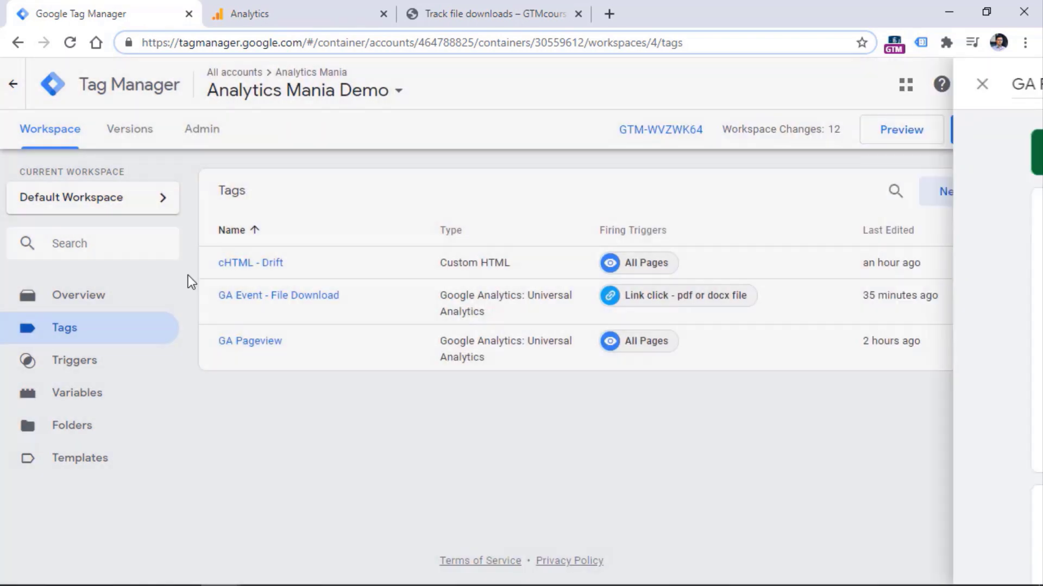
pyautogui.click(253, 342)
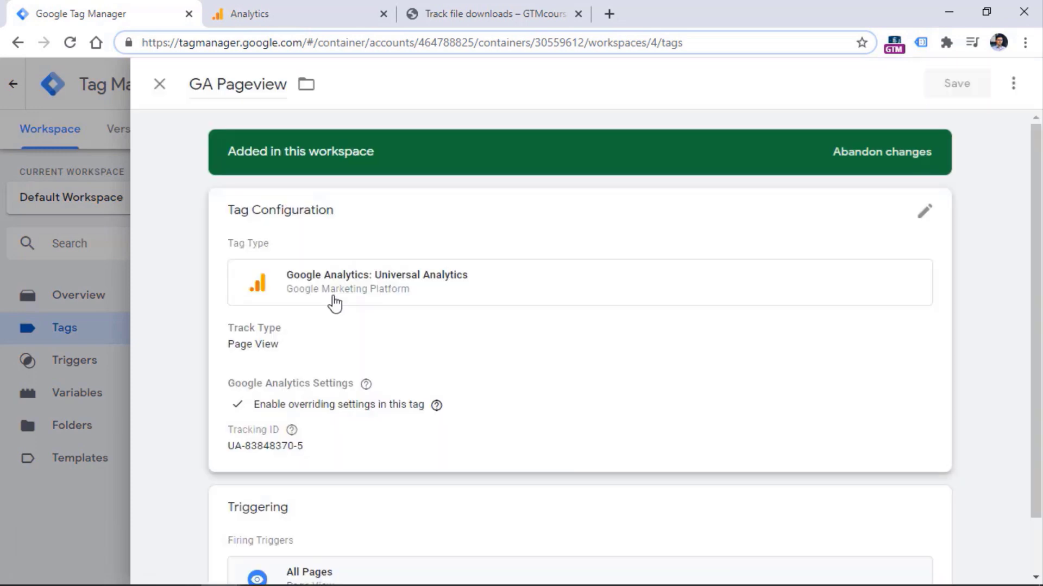
pyautogui.click(537, 389)
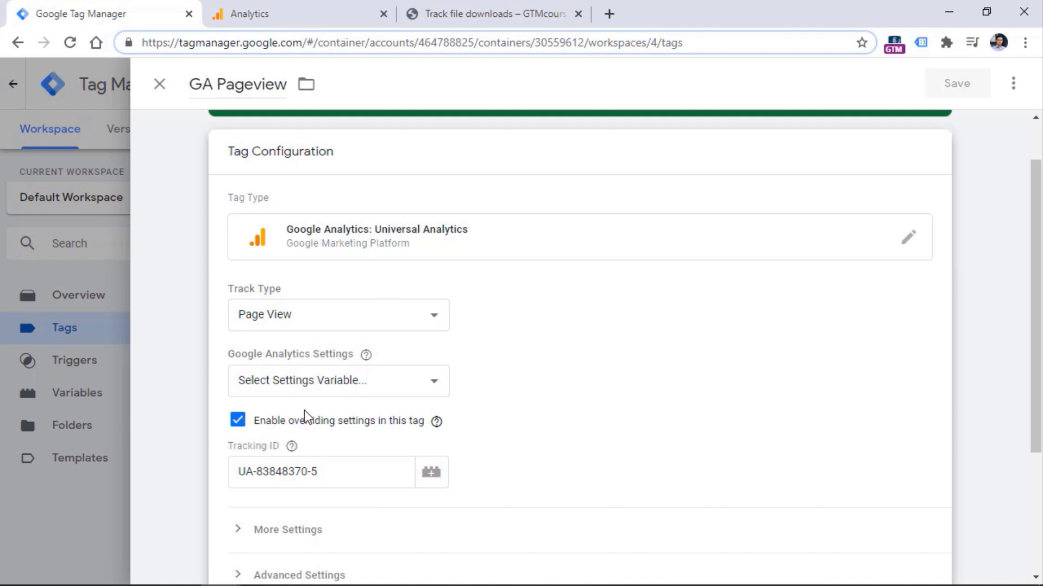
pyautogui.click(310, 470)
pyautogui.moveTo(316, 470); pyautogui.dragTo(234, 473)
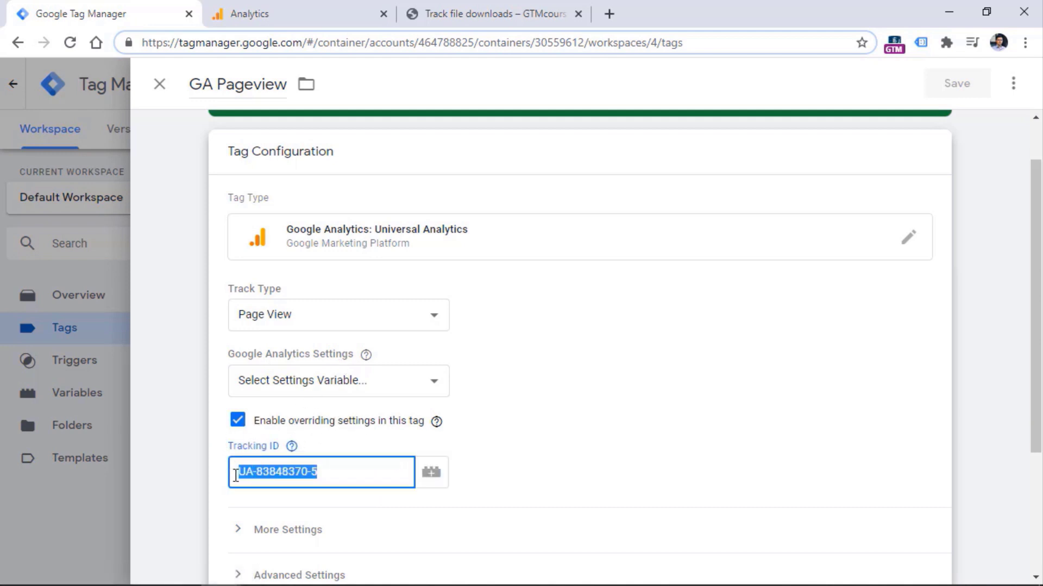
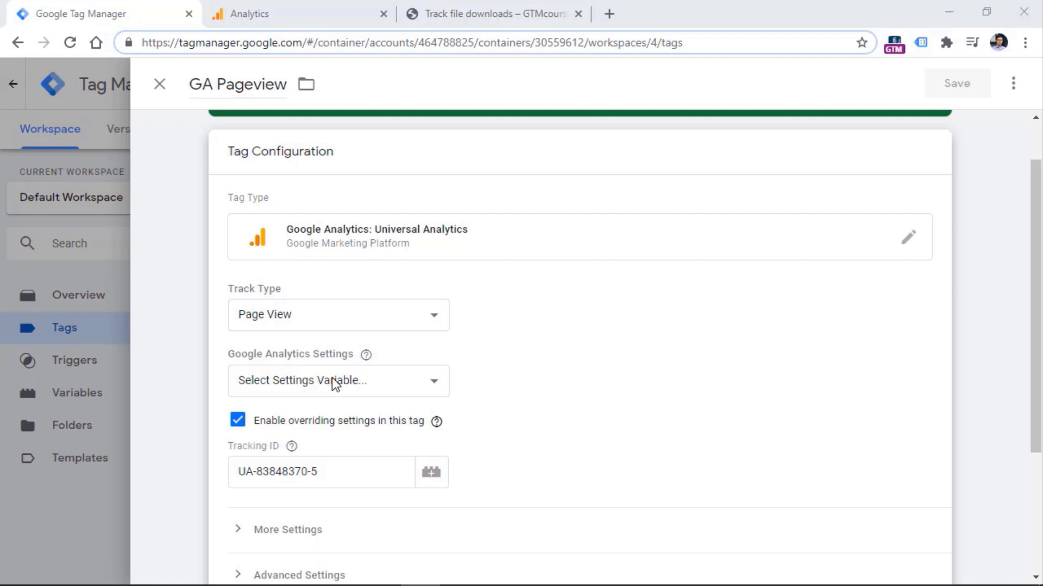
# Copy the GA Pageview tag's Tracking ID and disable overriding settings in this tag.
pyautogui.click(346, 472)
pyautogui.moveTo(324, 472); pyautogui.dragTo(228, 467)
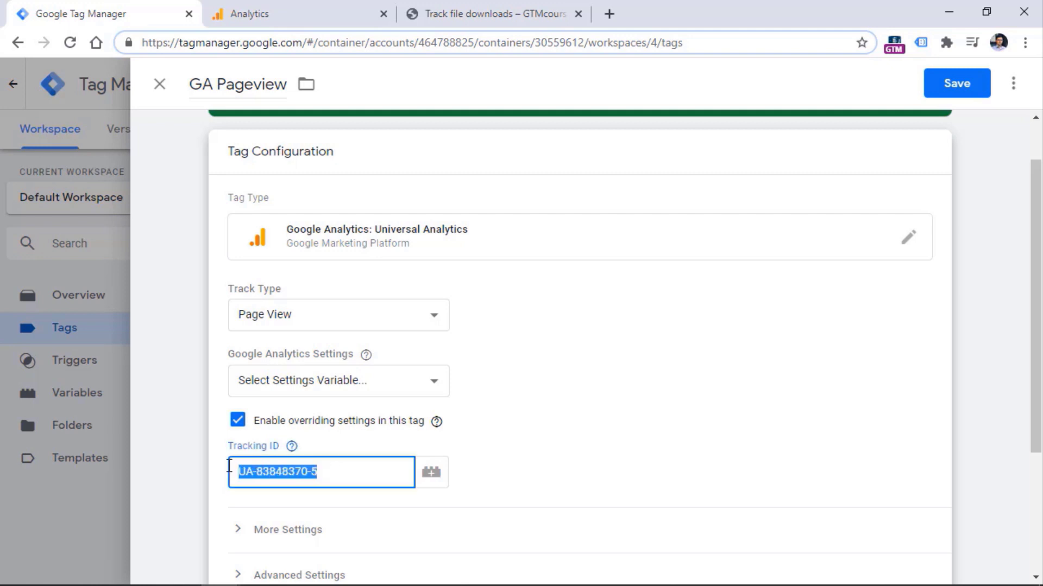
pyautogui.click(282, 465)
pyautogui.tripleClick(281, 465)
pyautogui.hotkey('ctrl', 'c')
pyautogui.click(237, 421)
# Create a new Google Analytics Settings variable from the tag and paste the copied value as its Tracking ID.
pyautogui.click(333, 383)
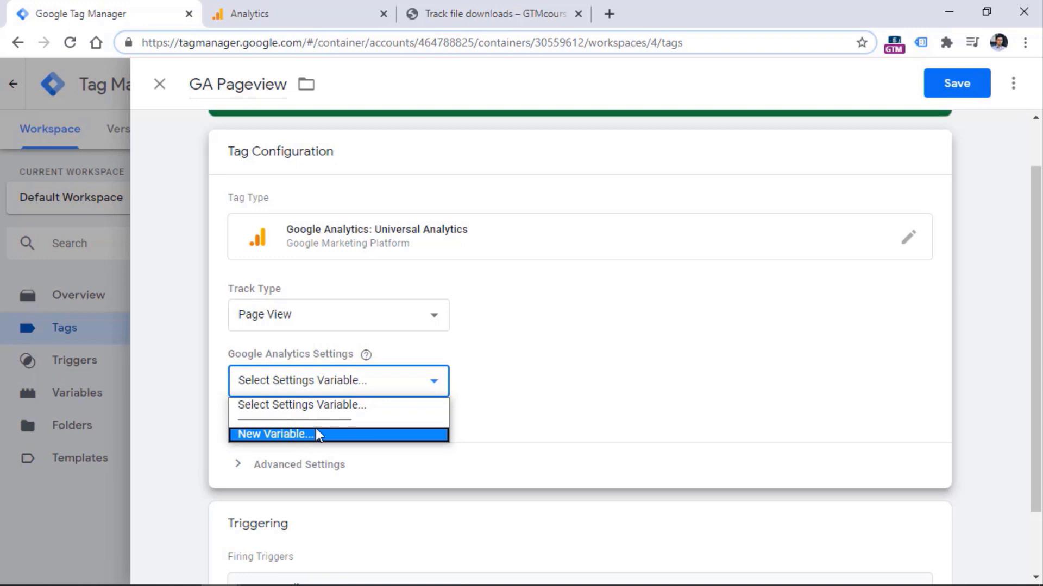
pyautogui.click(298, 373)
pyautogui.click(310, 387)
pyautogui.click(288, 437)
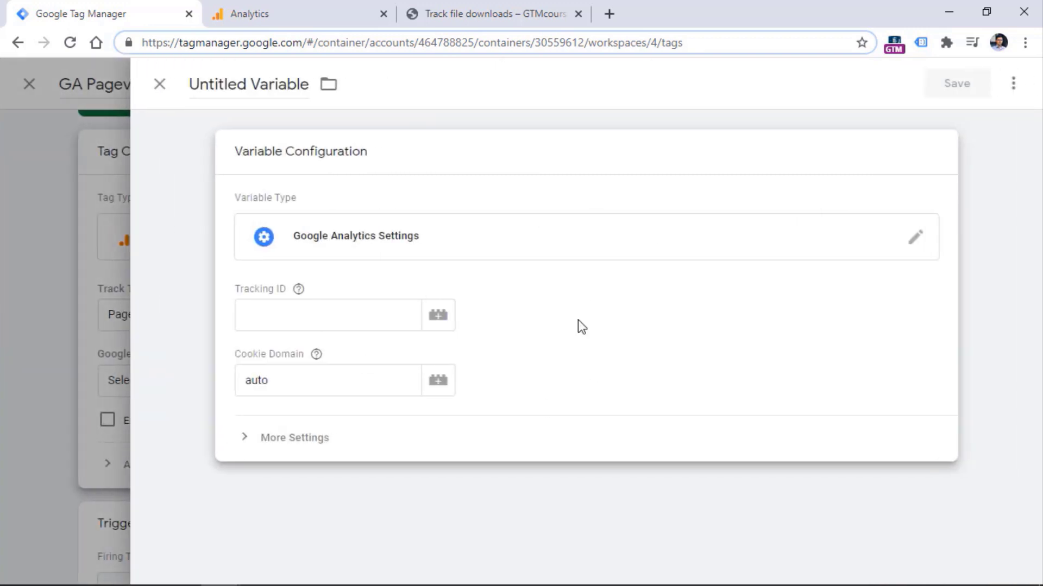
pyautogui.click(341, 315)
pyautogui.hotkey('ctrl', 'v')
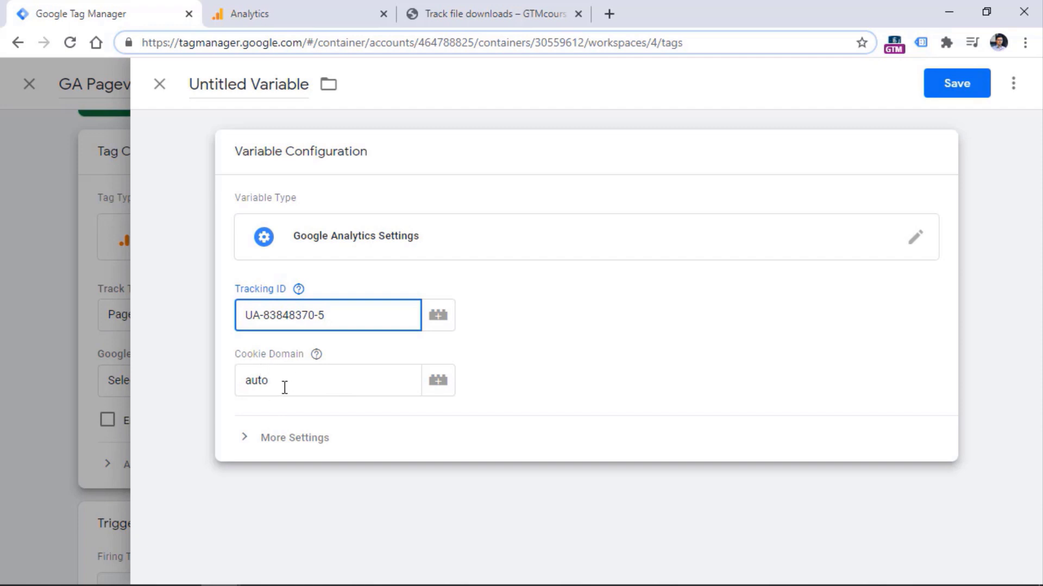
# Read the help text explaining the variable's Cookie Domain field.
pyautogui.click(315, 354)
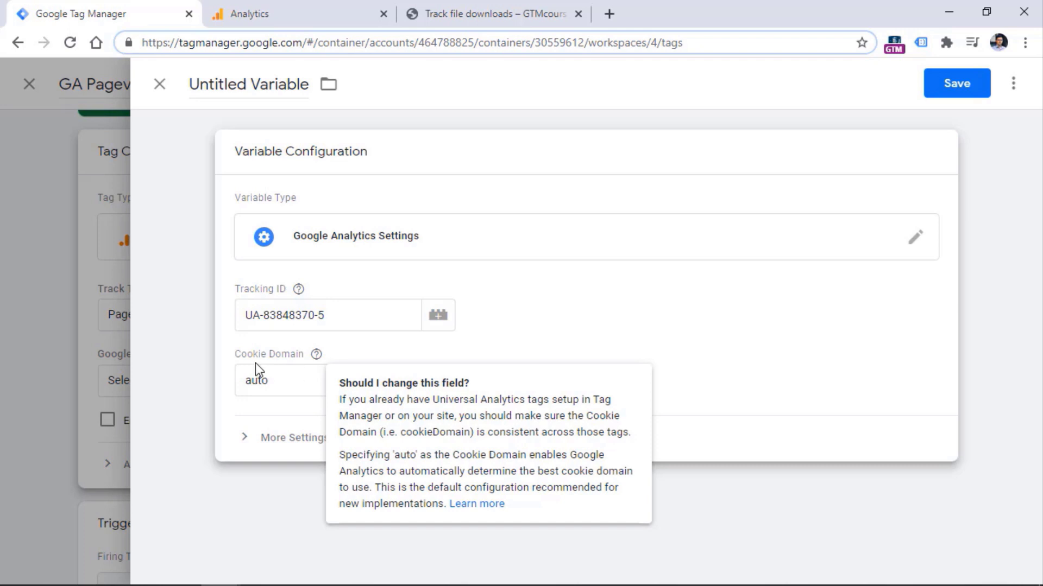
pyautogui.doubleClick(286, 373)
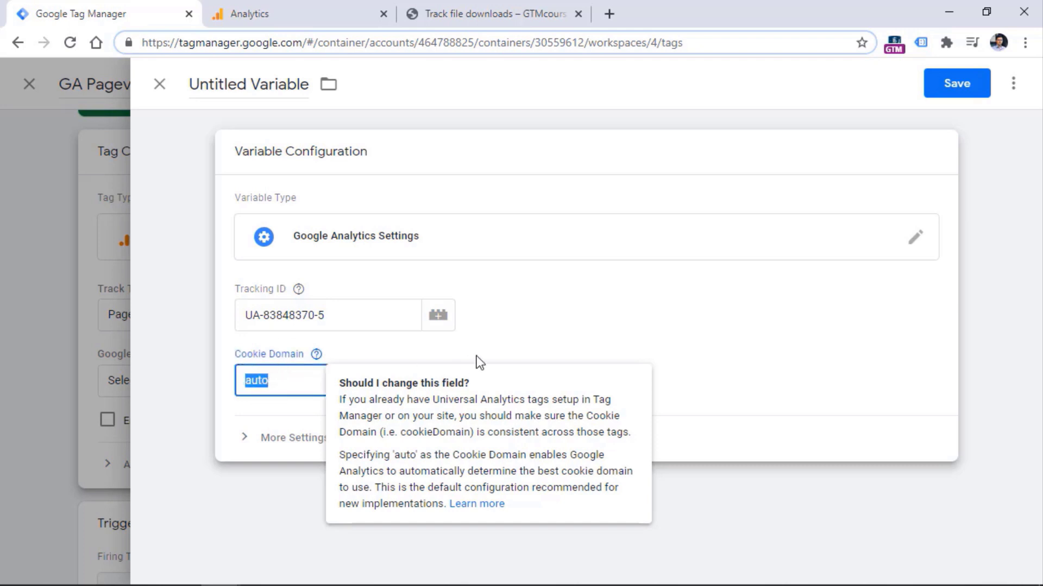
pyautogui.click(569, 333)
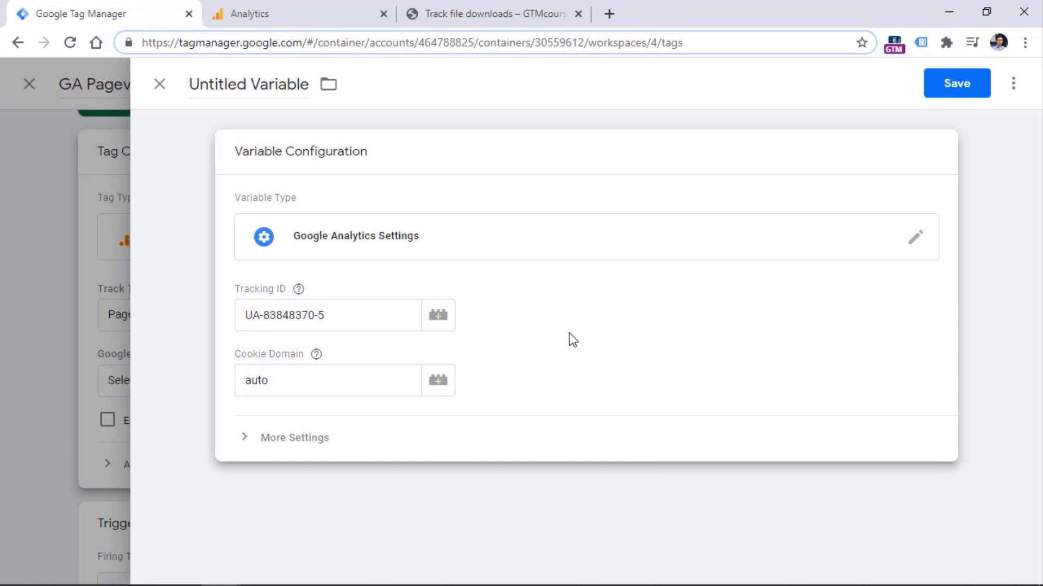
# Name the variable "GA Settings - " followed by the copied Tracking ID, and save it and the GA Pageview tag.
pyautogui.click(243, 81)
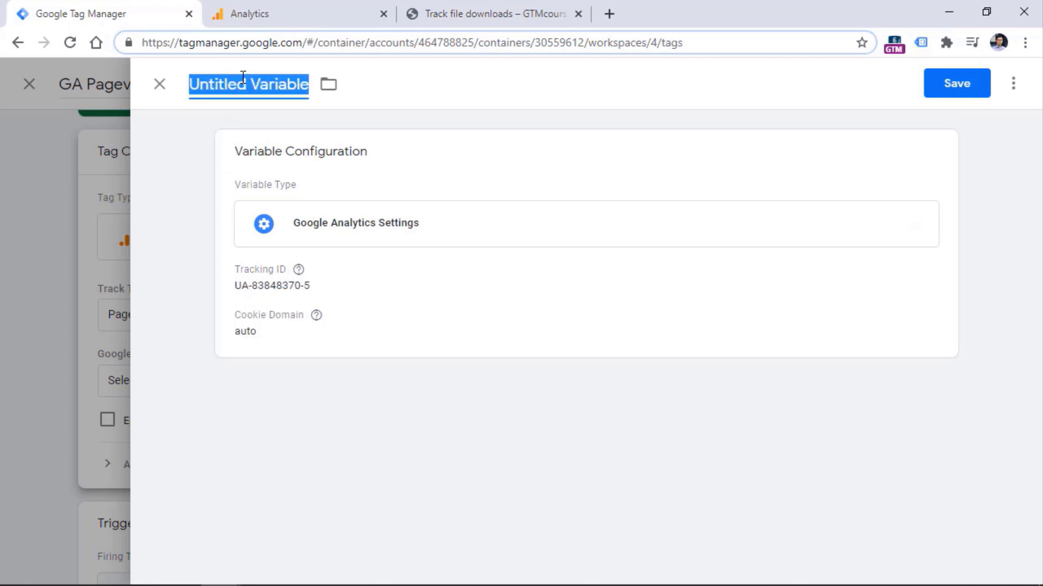
pyautogui.write('GA')
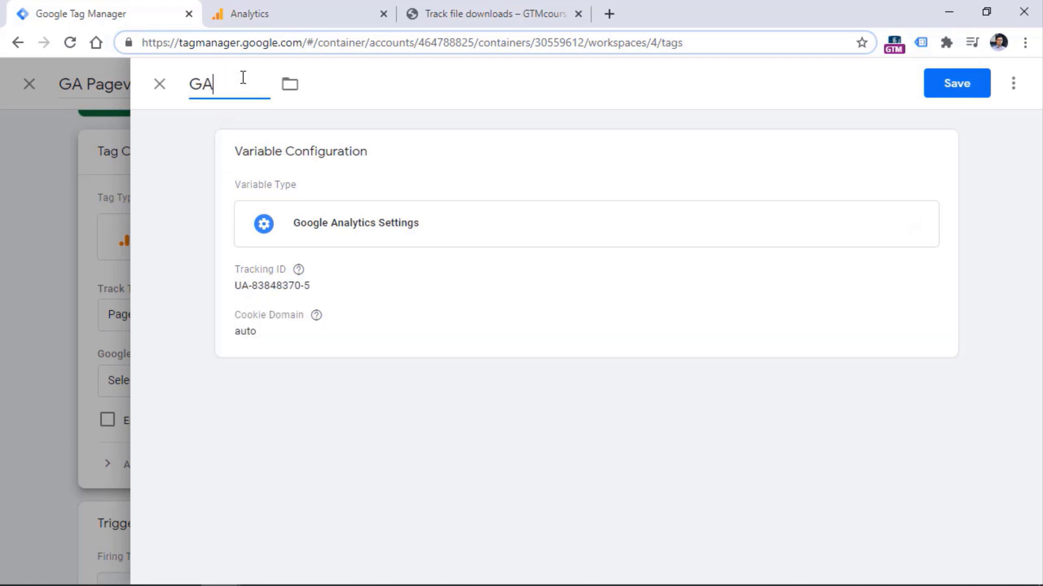
pyautogui.write(' Settings')
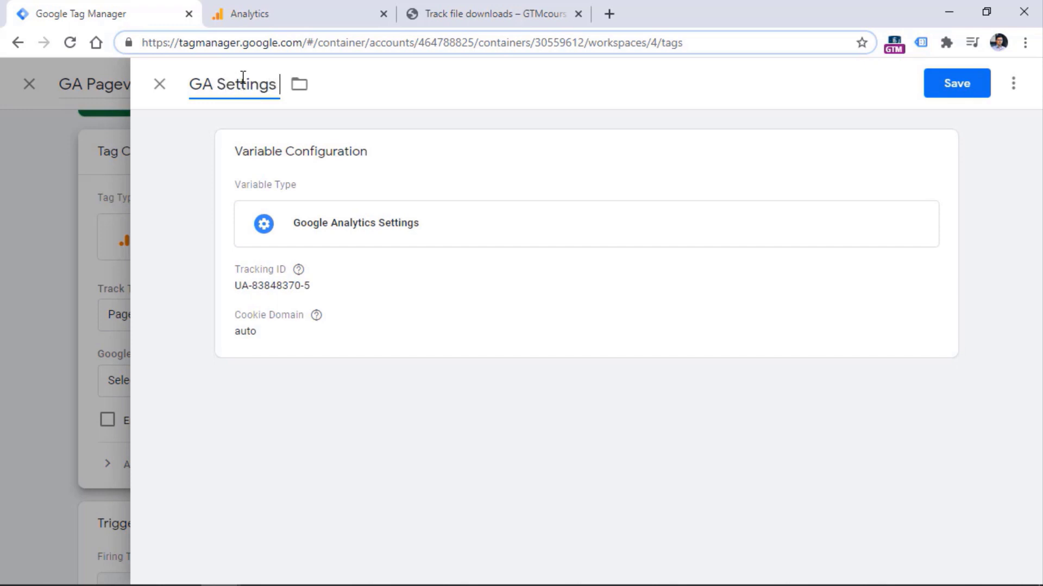
pyautogui.write(' -')
pyautogui.hotkey('ctrl', 'v')
pyautogui.press('Home')
pyautogui.click(955, 85)
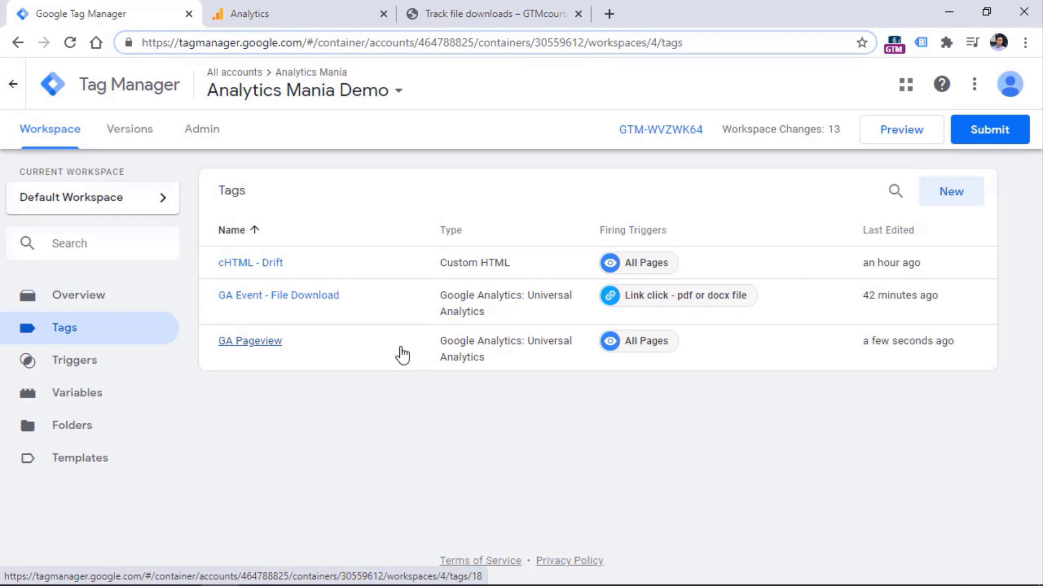
# In the GA Event - File Download tag, disable overriding settings, assign the GA Settings variable as Google Analytics Settings, and save the tag.
pyautogui.click(274, 296)
pyautogui.scroll(-3, 369, 258)
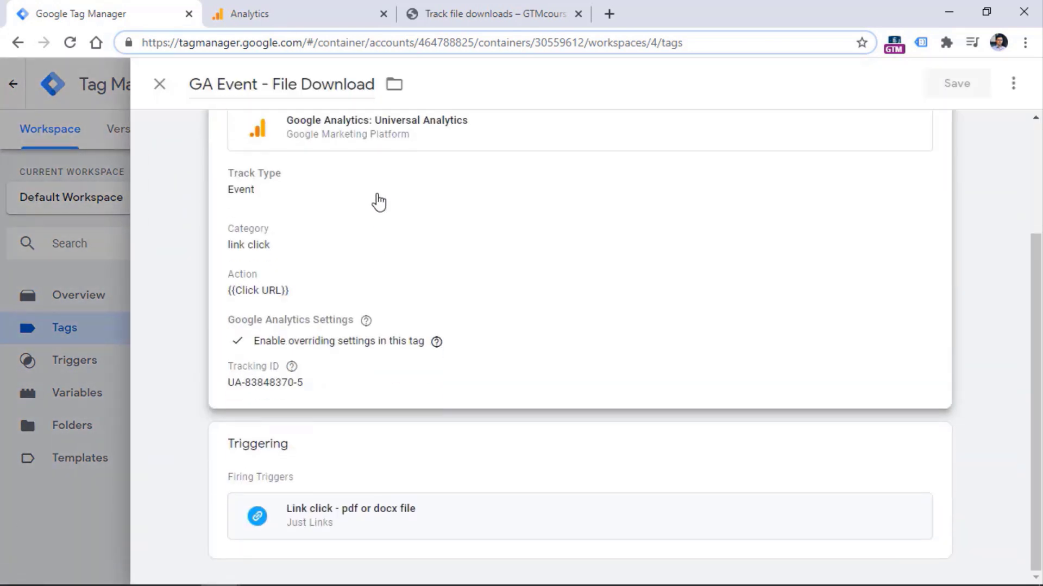
pyautogui.click(388, 201)
pyautogui.scroll(-10, 432, 247)
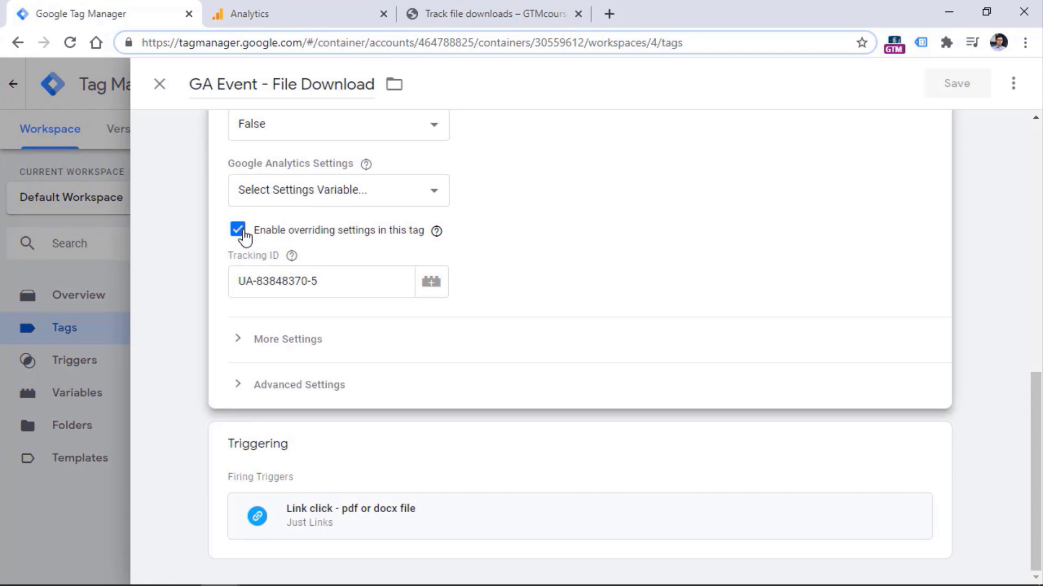
pyautogui.click(239, 232)
pyautogui.click(294, 299)
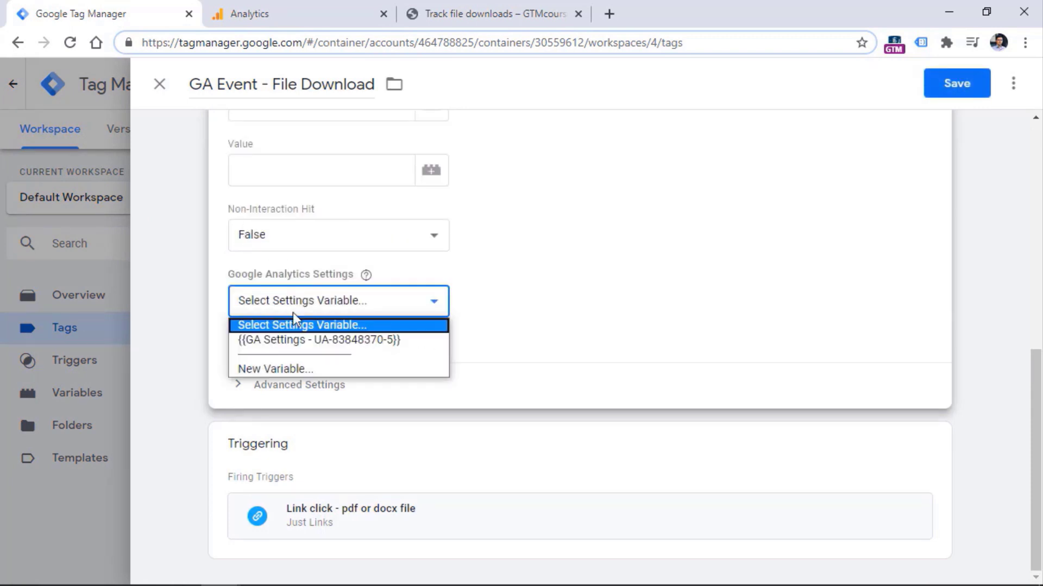
pyautogui.click(288, 342)
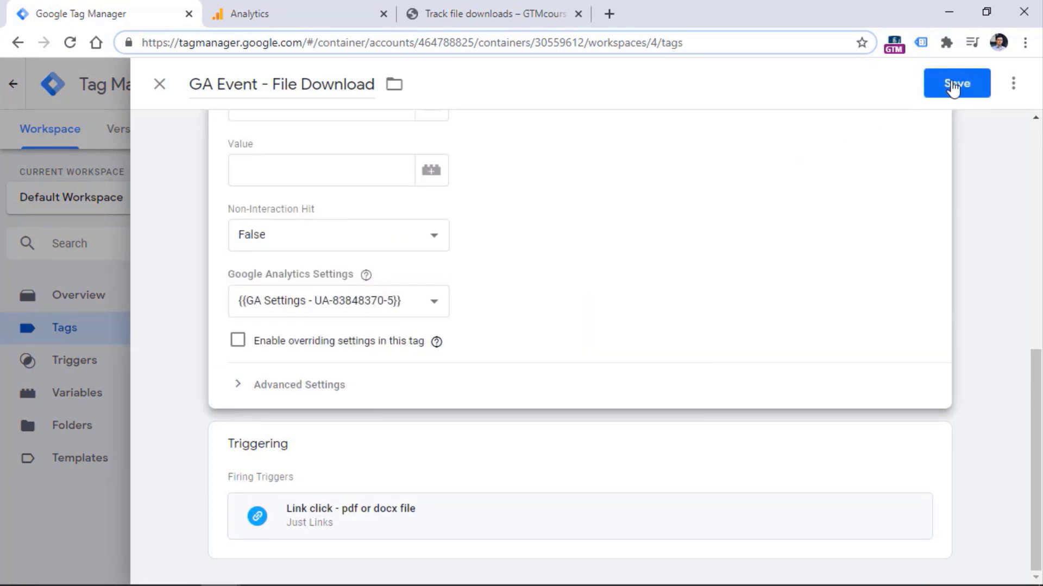
pyautogui.click(956, 84)
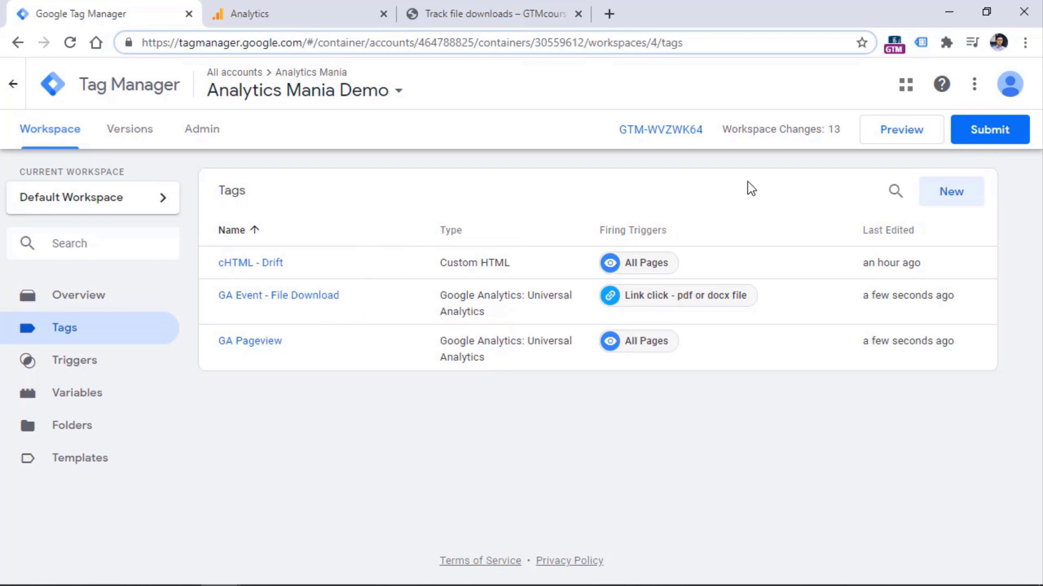
# Start previewing the workspace and reload the Track file downloads page.
pyautogui.click(895, 136)
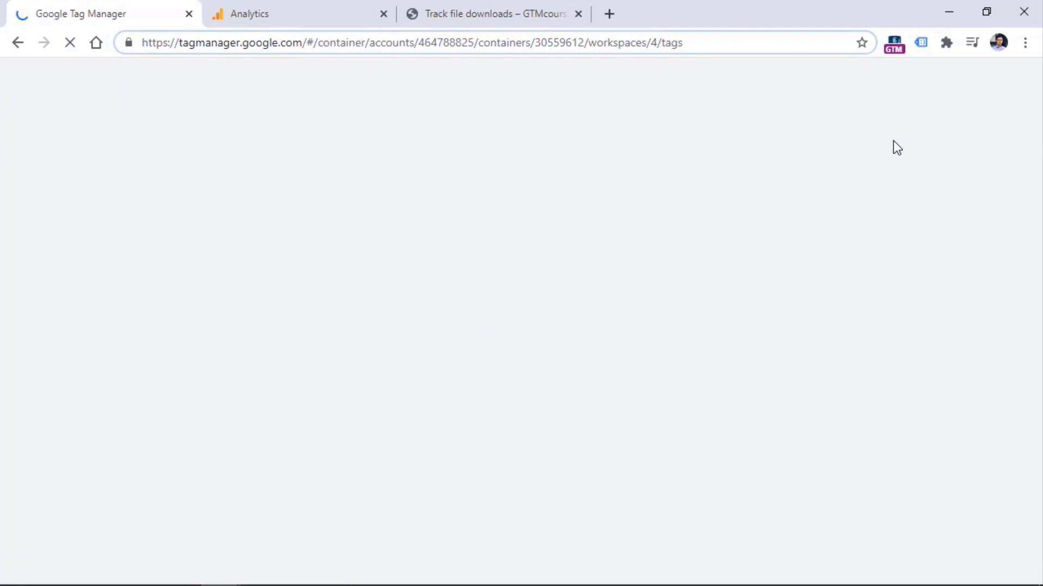
pyautogui.click(510, 20)
pyautogui.click(994, 134)
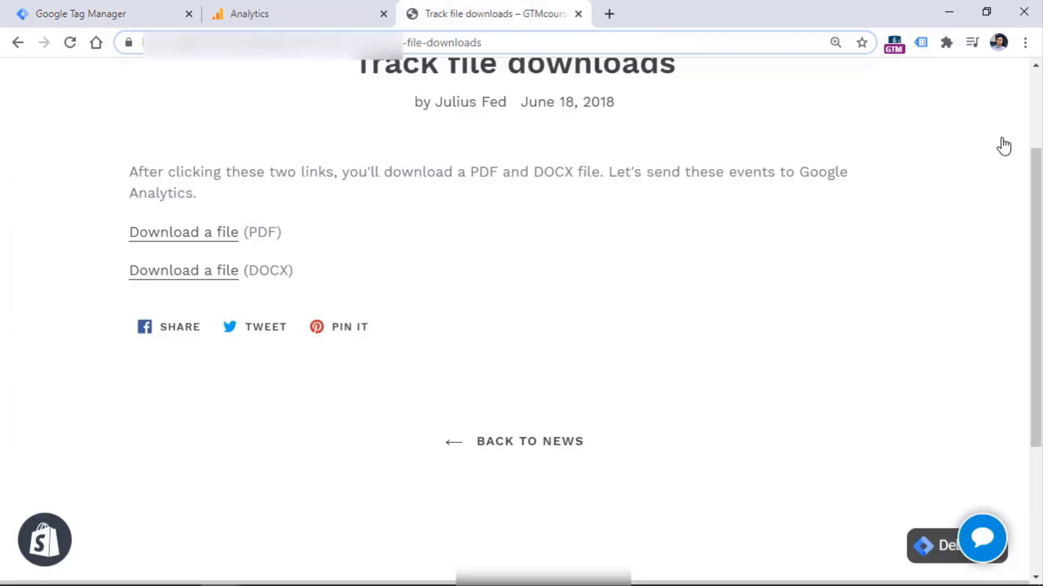
pyautogui.click(70, 43)
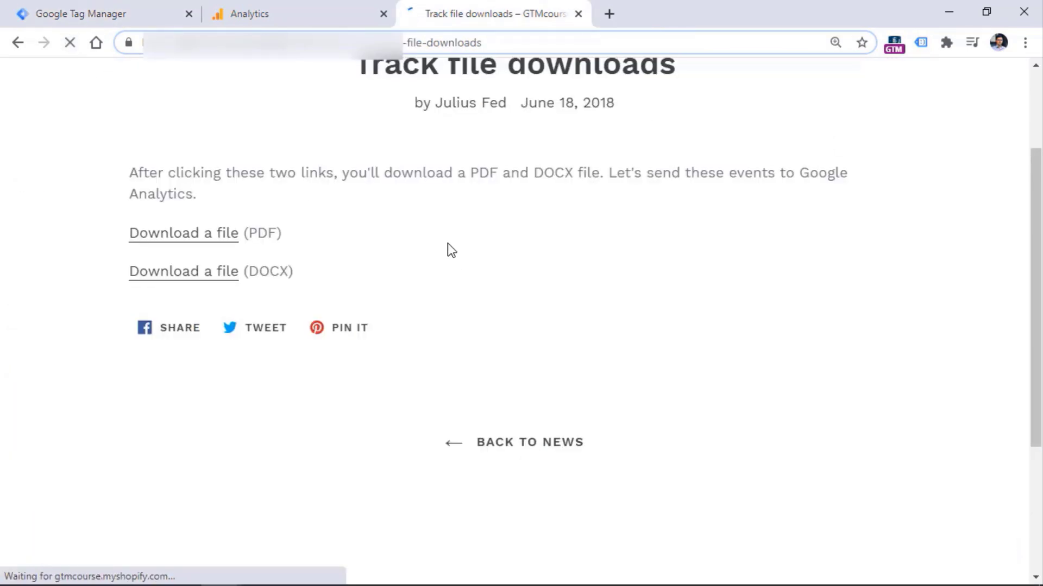
# Switch to Analytics and check the page view in the Realtime Overview report.
pyautogui.click(287, 17)
pyautogui.scroll(5, 109, 217)
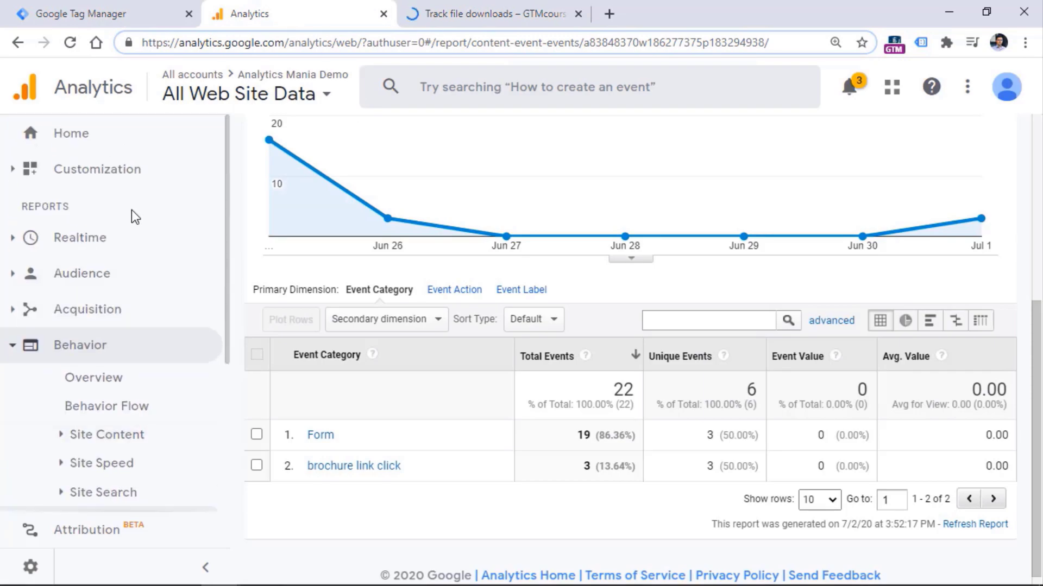
pyautogui.click(32, 239)
pyautogui.click(84, 271)
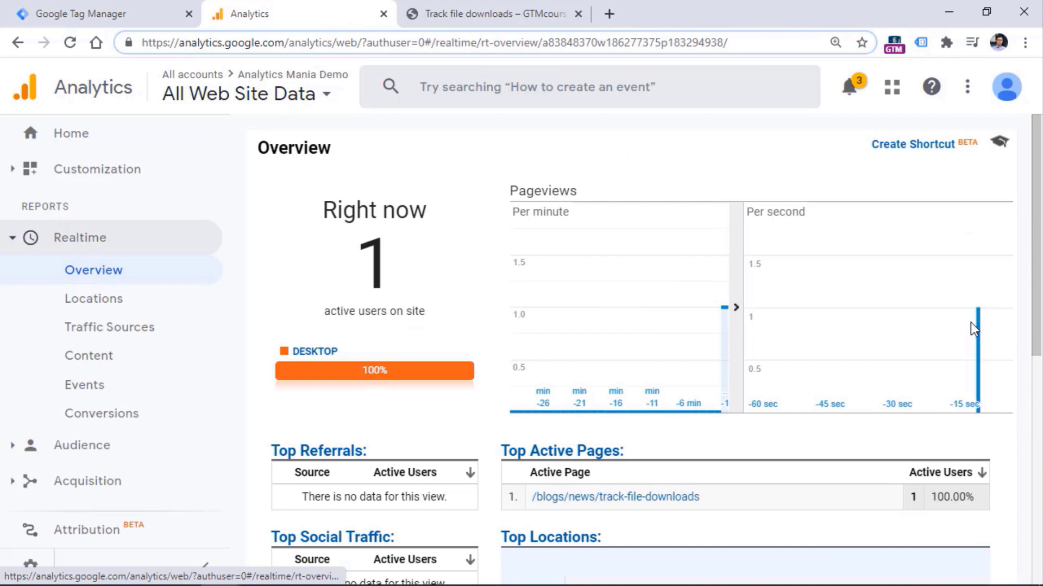
# Return to the Track file downloads page, review the fired tags in the preview summary, and download the PDF file.
pyautogui.click(482, 12)
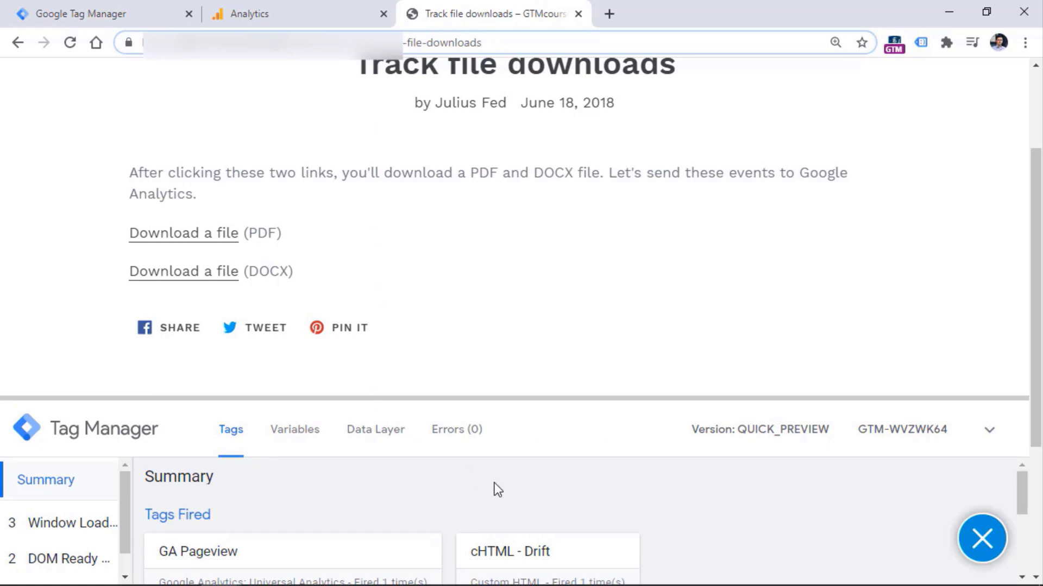
pyautogui.moveTo(475, 397); pyautogui.dragTo(463, 204)
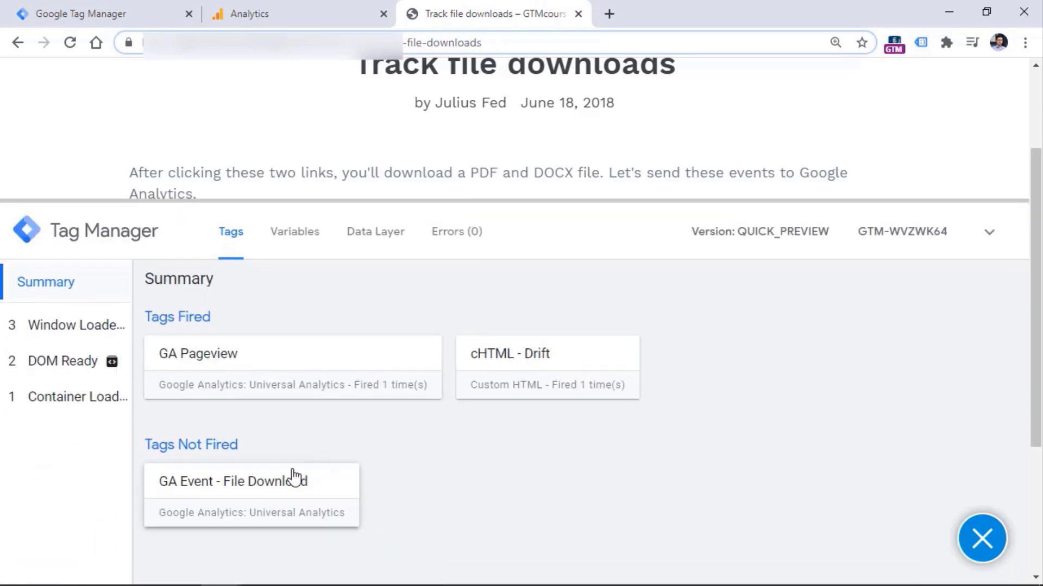
pyautogui.moveTo(630, 202); pyautogui.dragTo(625, 342)
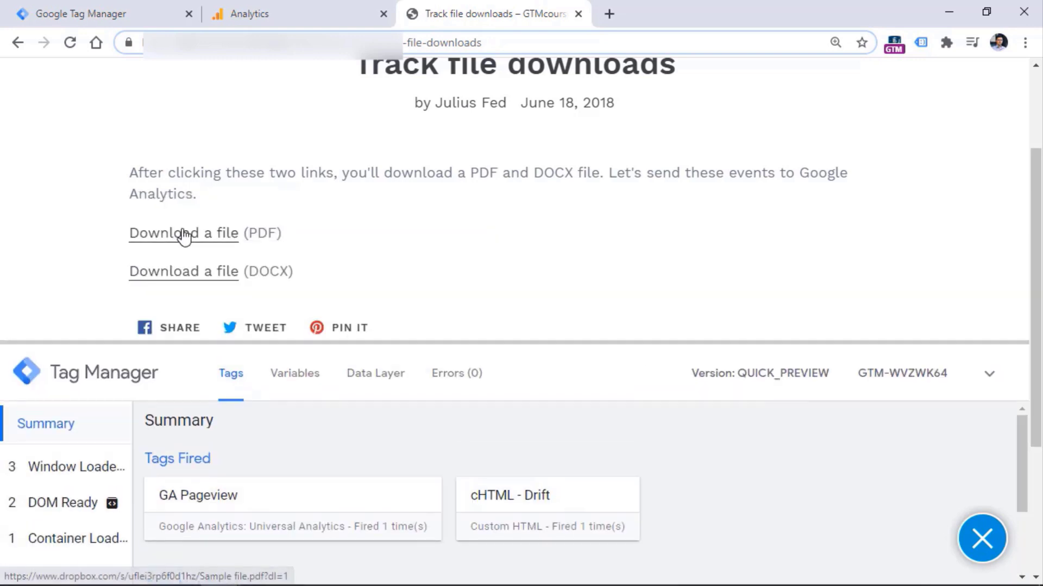
pyautogui.click(181, 234)
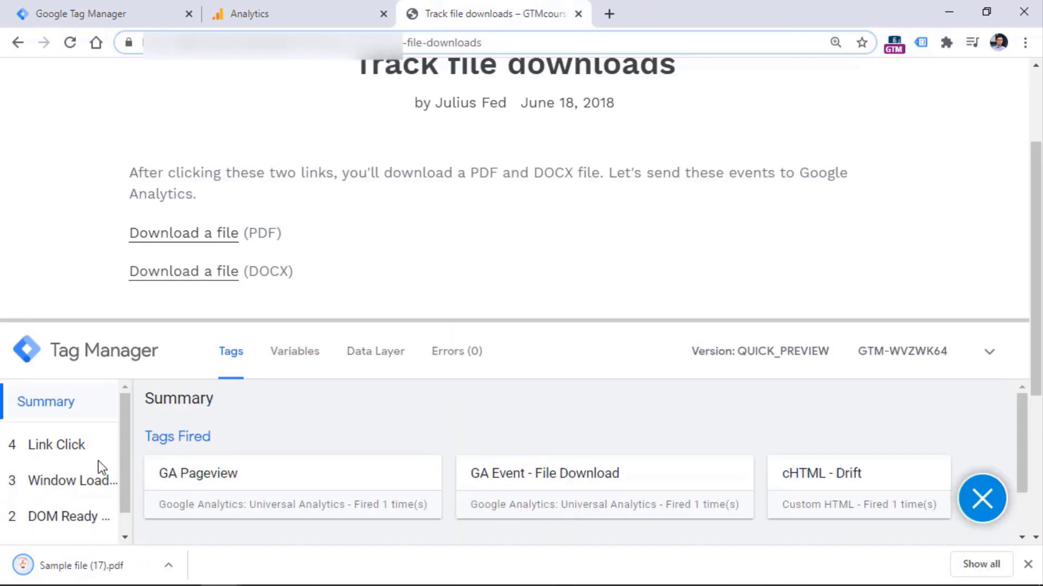
# Examine all properties of the GA Event - File Download tag fired at the Link Click event.
pyautogui.click(69, 452)
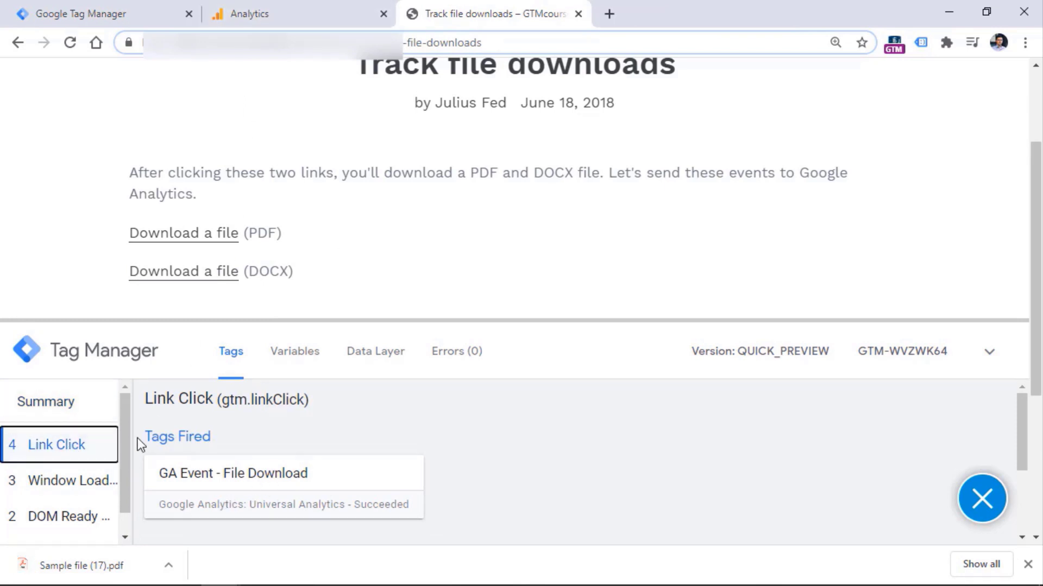
pyautogui.moveTo(197, 320); pyautogui.dragTo(197, 157)
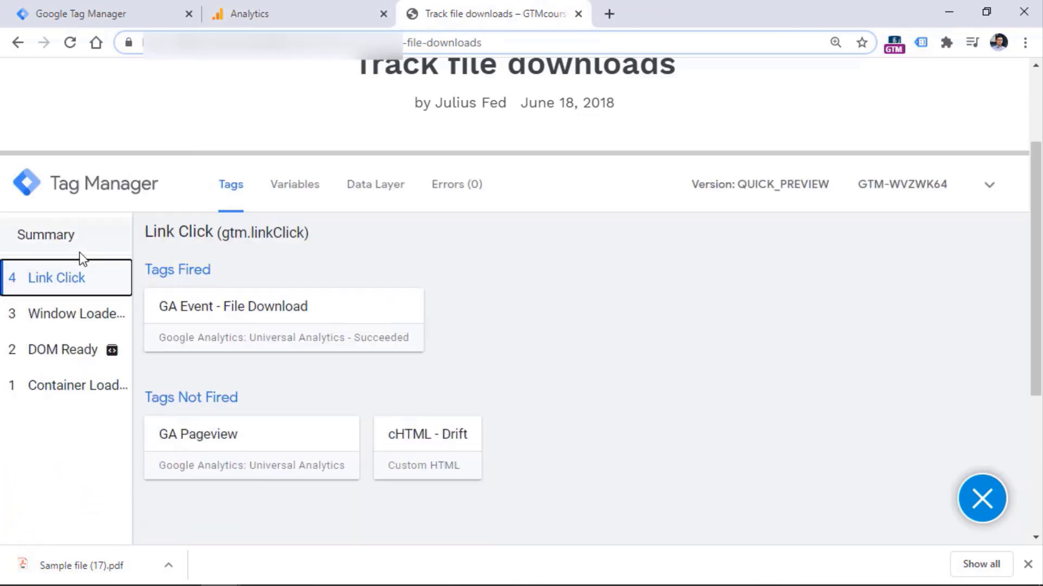
pyautogui.click(269, 326)
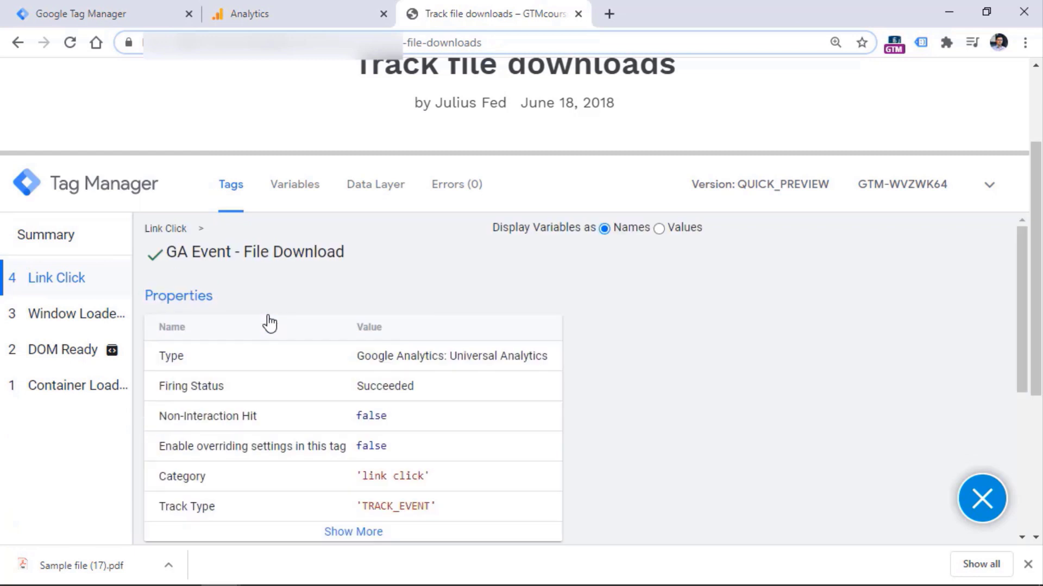
pyautogui.scroll(-3, 1036, 291)
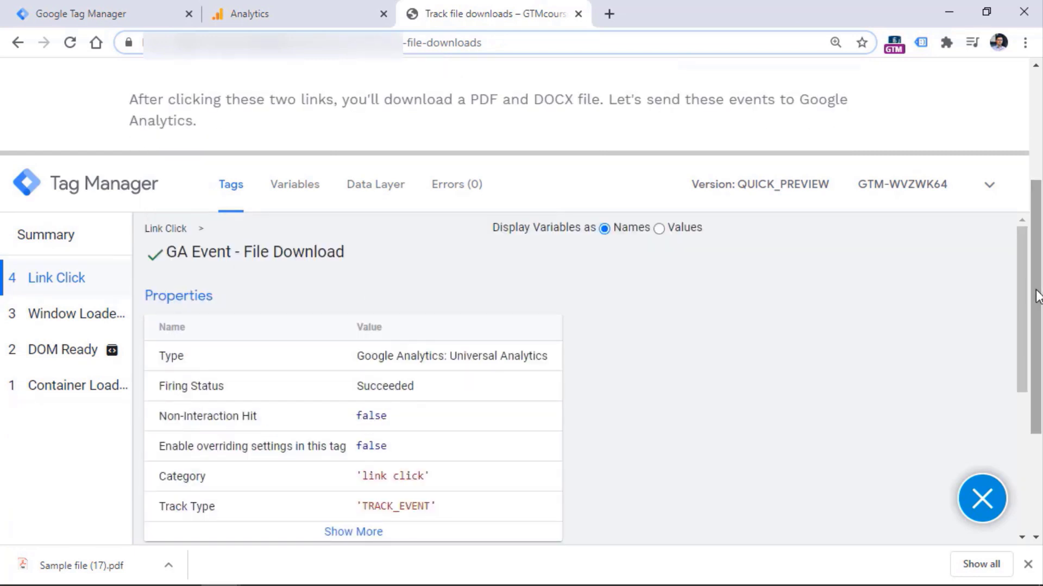
pyautogui.click(367, 533)
pyautogui.scroll(-2, 484, 346)
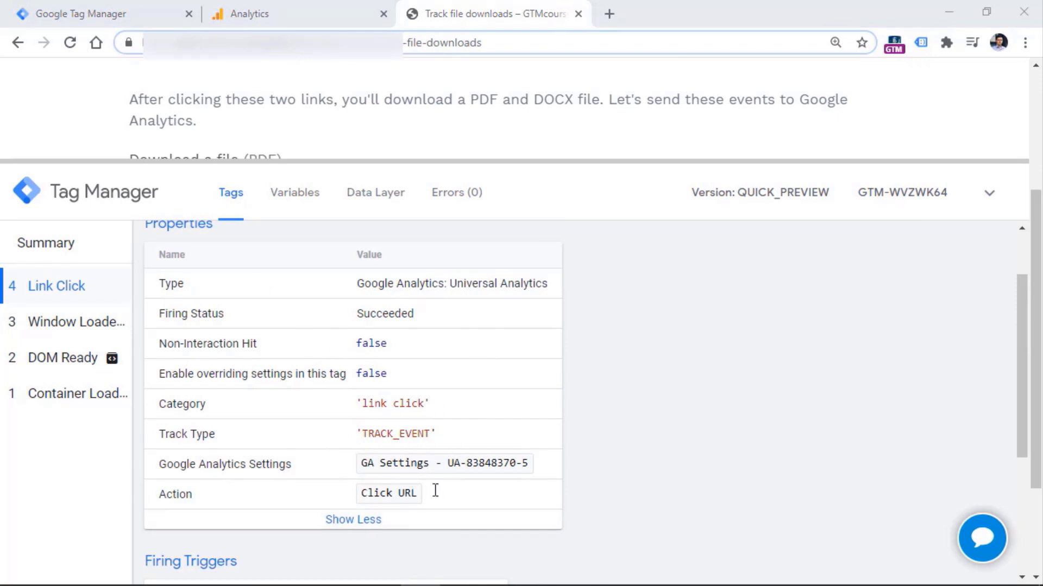
# Display the tag's variables as values and examine its Google Analytics Settings and Action.
pyautogui.moveTo(1020, 353); pyautogui.dragTo(1016, 387)
pyautogui.click(659, 236)
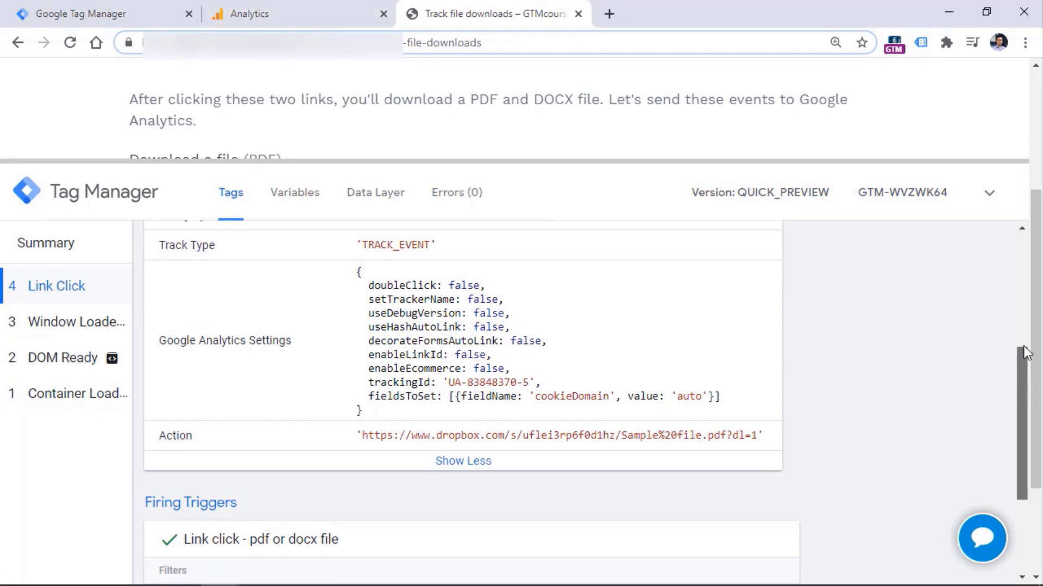
pyautogui.scroll(3, 1021, 407)
# Switch to Analytics and check the PDF download in the Realtime Events report.
pyautogui.click(293, 12)
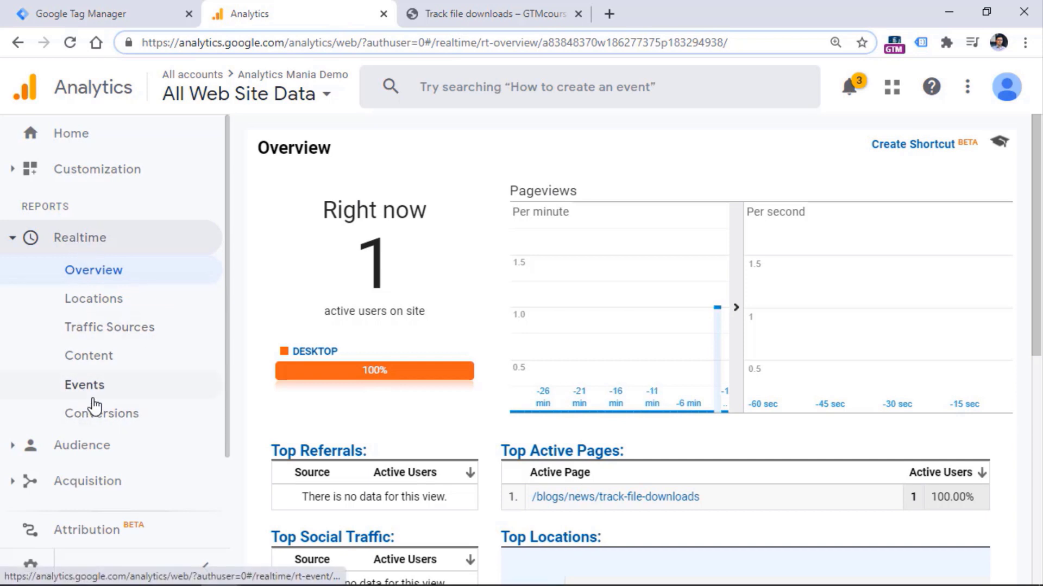
pyautogui.click(97, 388)
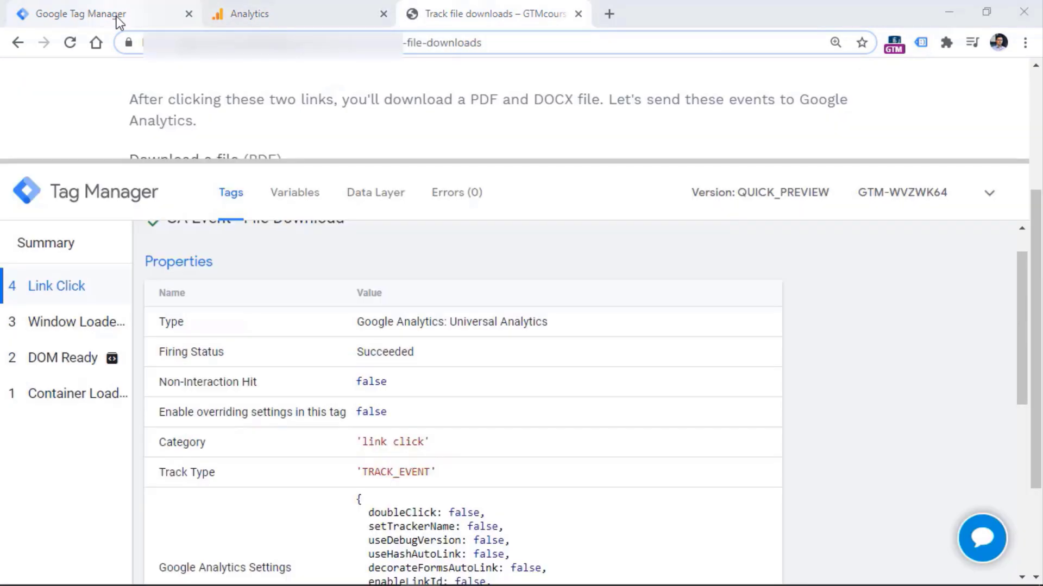
# Switch to Tag Manager, open the user-defined GA Settings variable, and examine its additional configuration options.
pyautogui.click(119, 21)
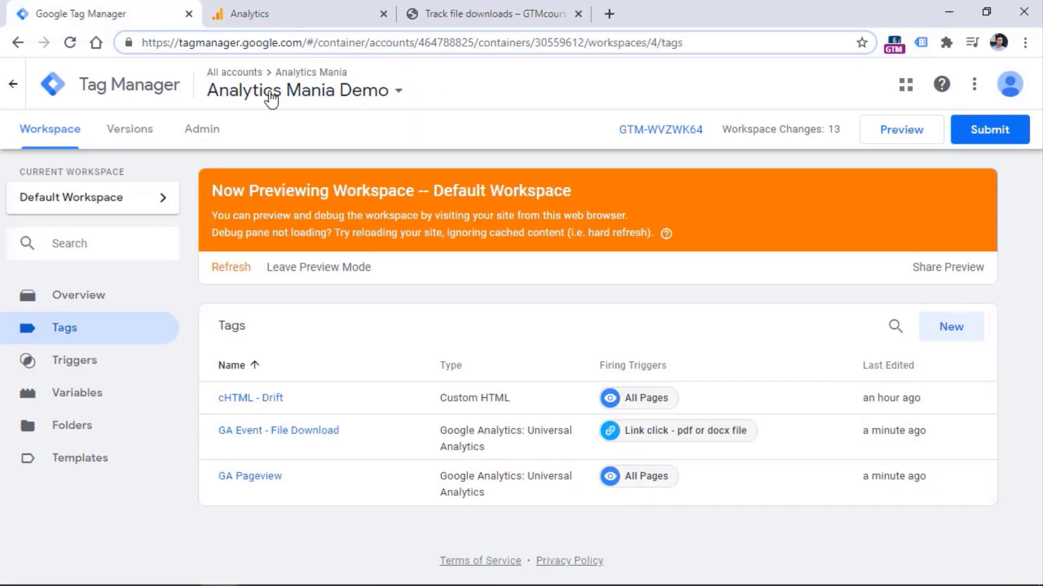
pyautogui.click(98, 398)
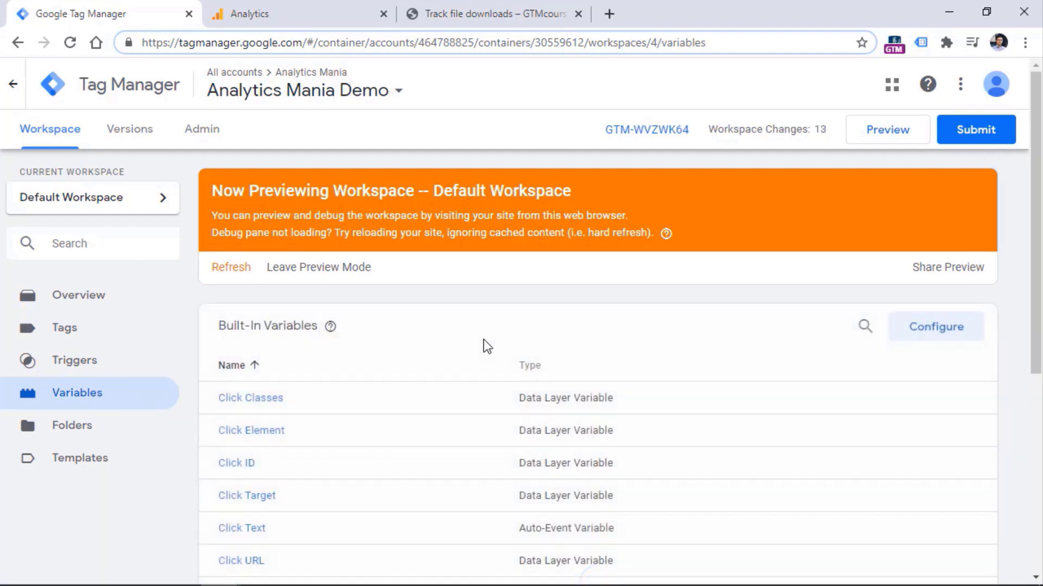
pyautogui.moveTo(1033, 179); pyautogui.dragTo(1032, 372)
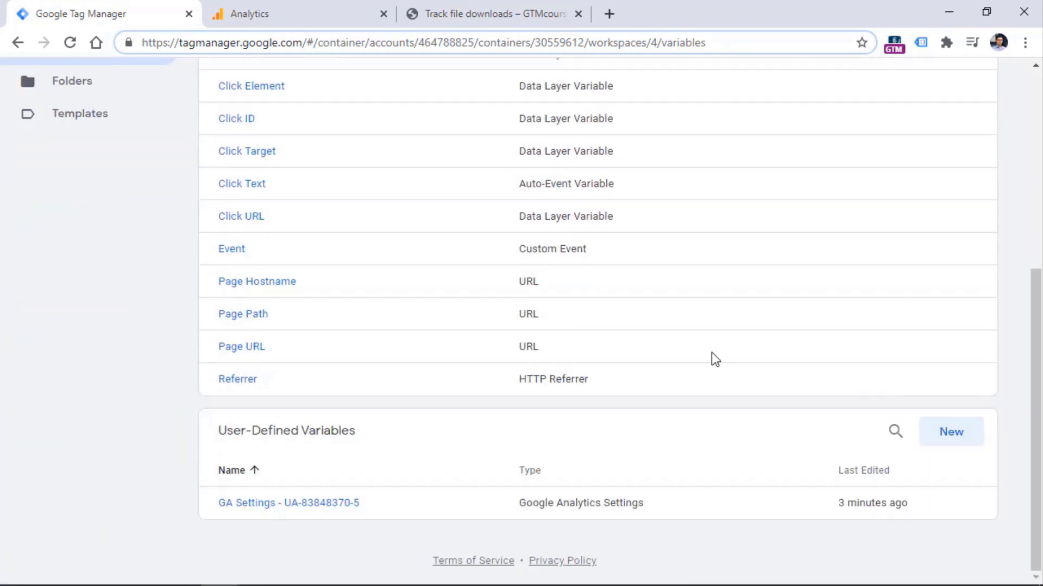
pyautogui.click(278, 514)
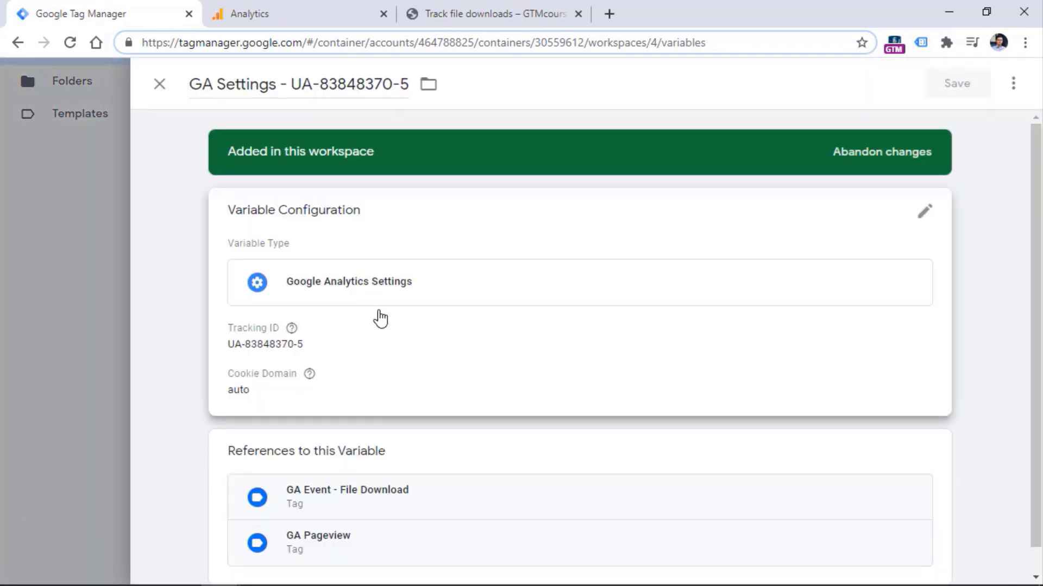
pyautogui.click(381, 319)
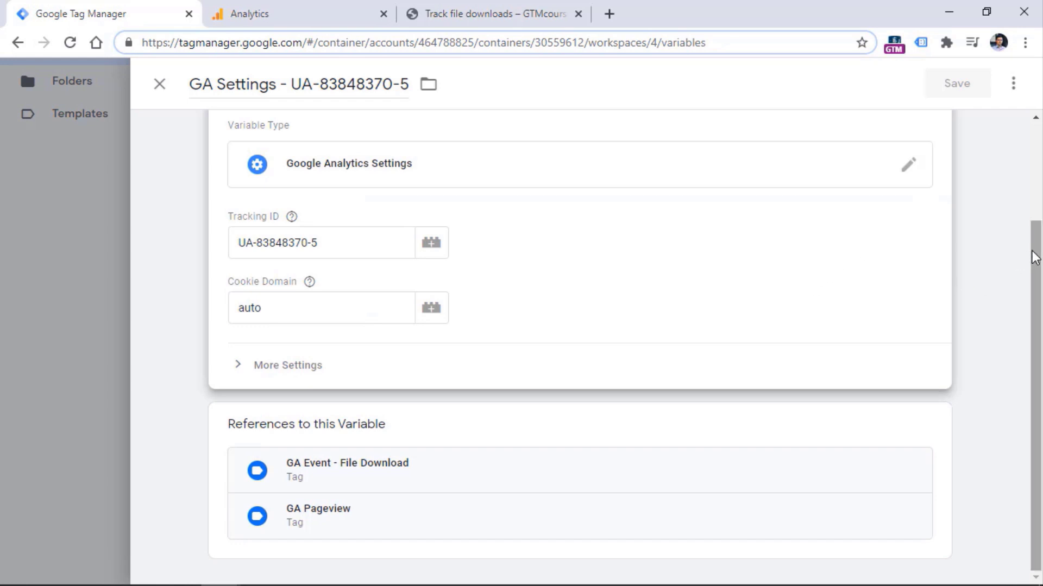
pyautogui.click(263, 369)
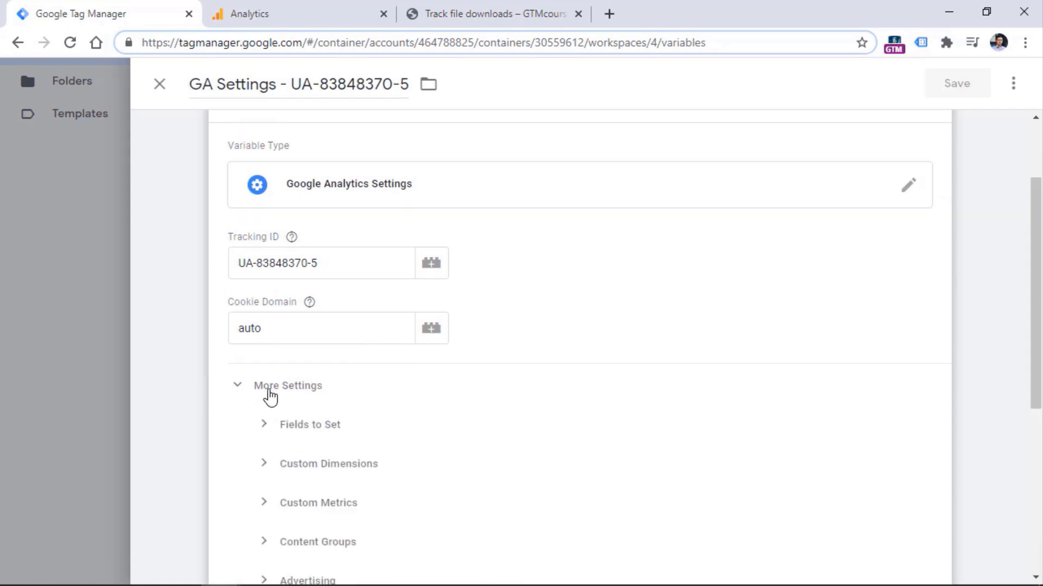
pyautogui.scroll(-3, 1038, 220)
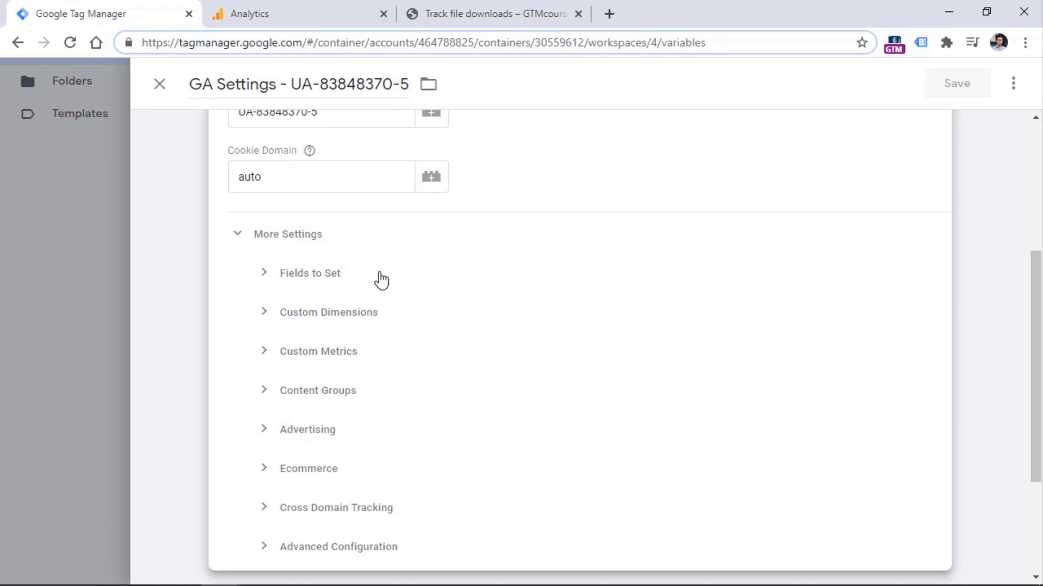
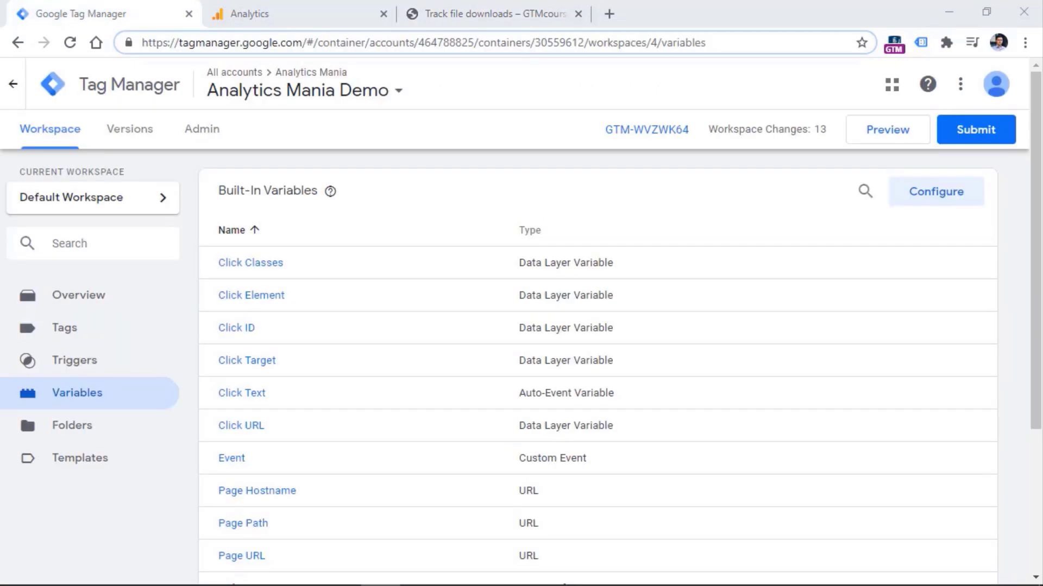
# Enable preview mode for the workspace, reload the Track file downloads page, and enlarge the preview pane.
pyautogui.click(885, 134)
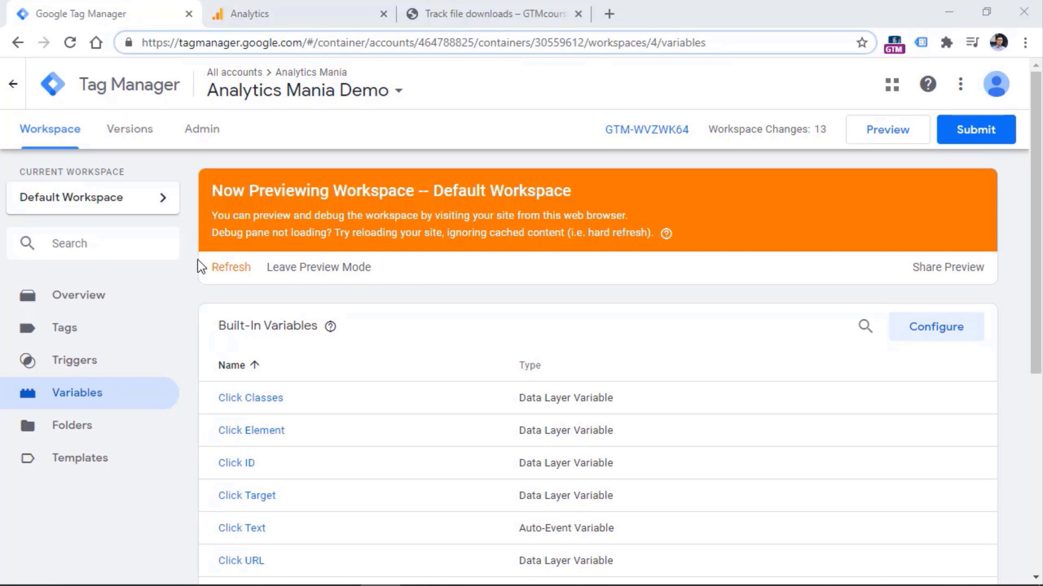
pyautogui.click(231, 270)
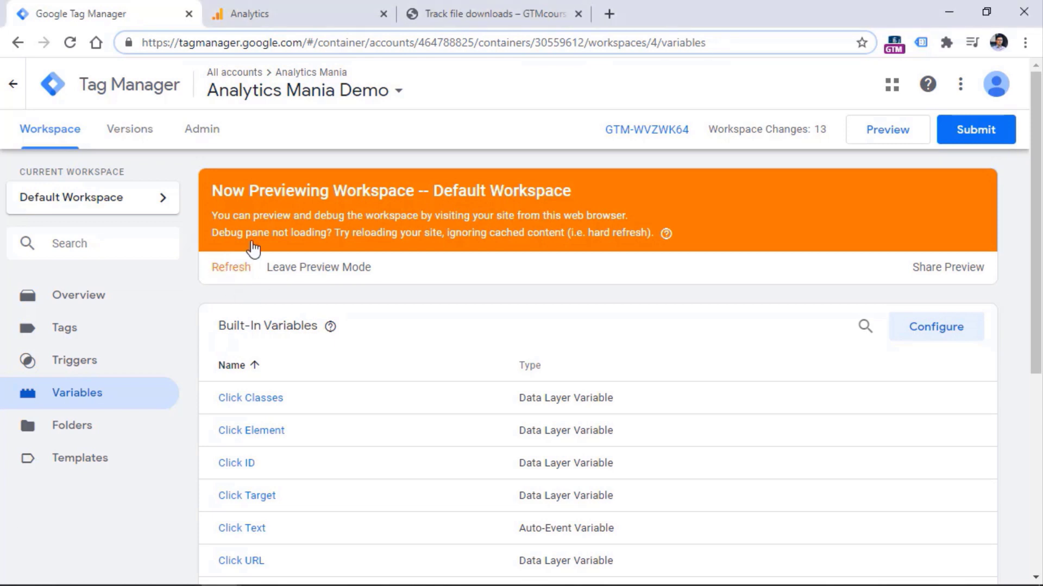
pyautogui.click(477, 14)
pyautogui.click(70, 42)
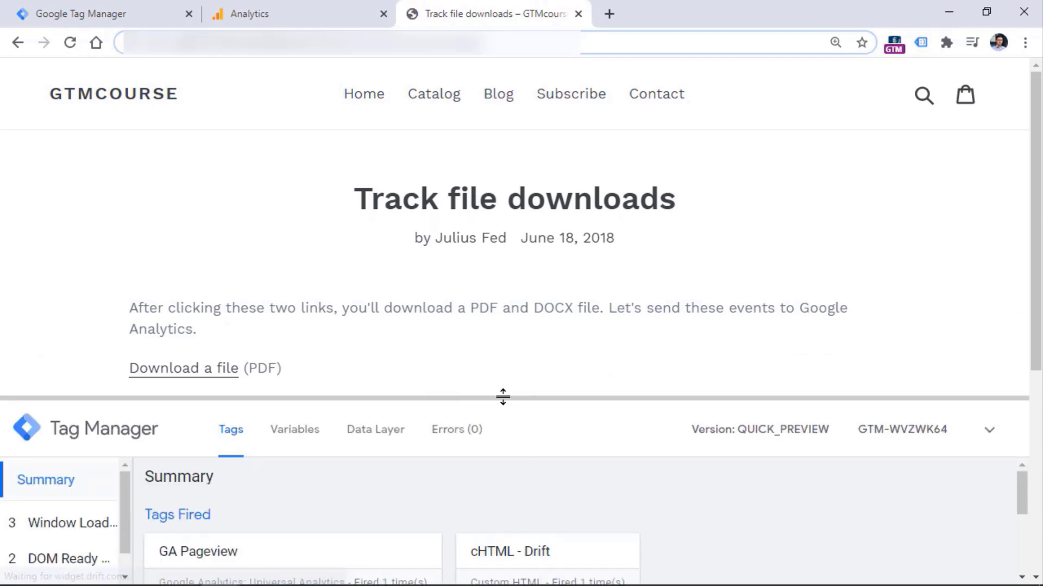
pyautogui.moveTo(503, 398); pyautogui.dragTo(490, 283)
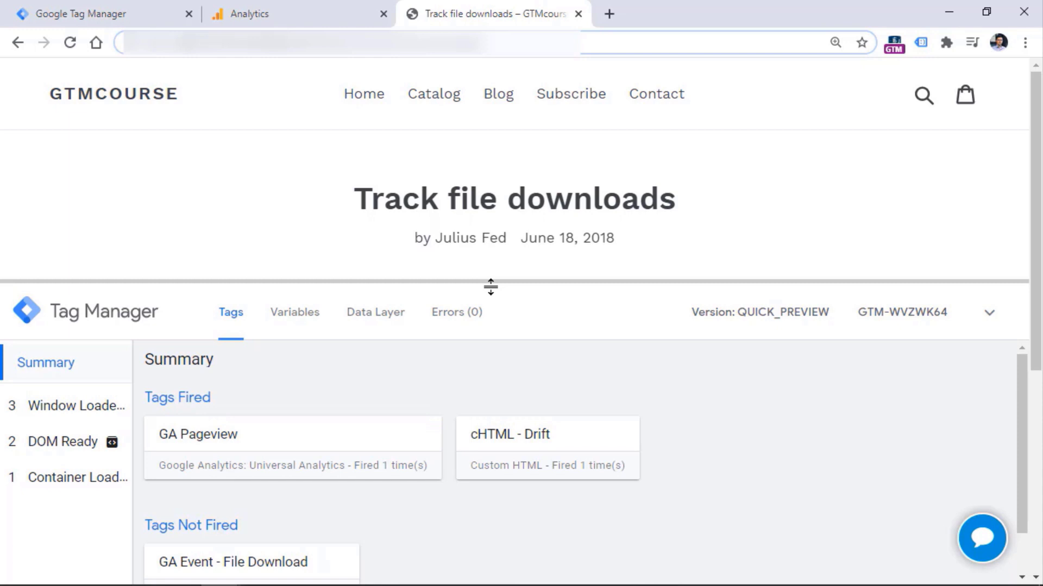
pyautogui.moveTo(490, 287); pyautogui.dragTo(491, 276)
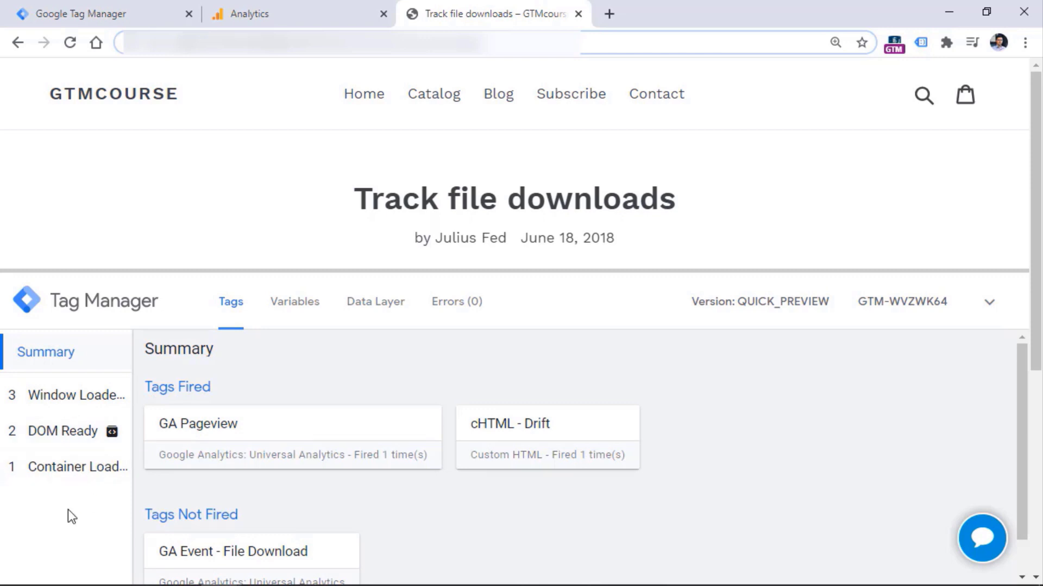
# Check the container's list of triggers in Tag Manager and return to the Track file downloads page.
pyautogui.click(102, 17)
pyautogui.click(74, 366)
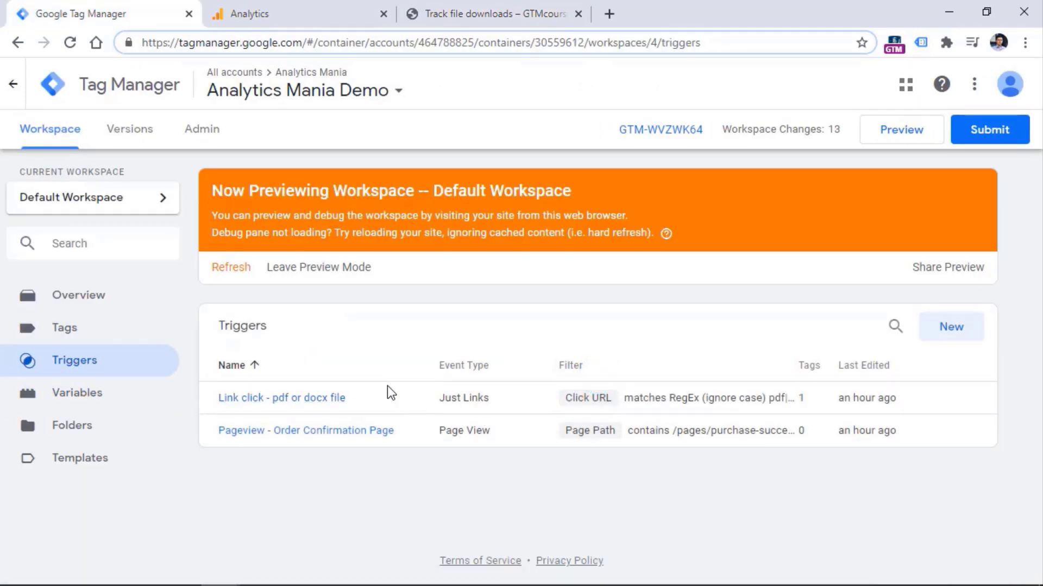
pyautogui.click(493, 13)
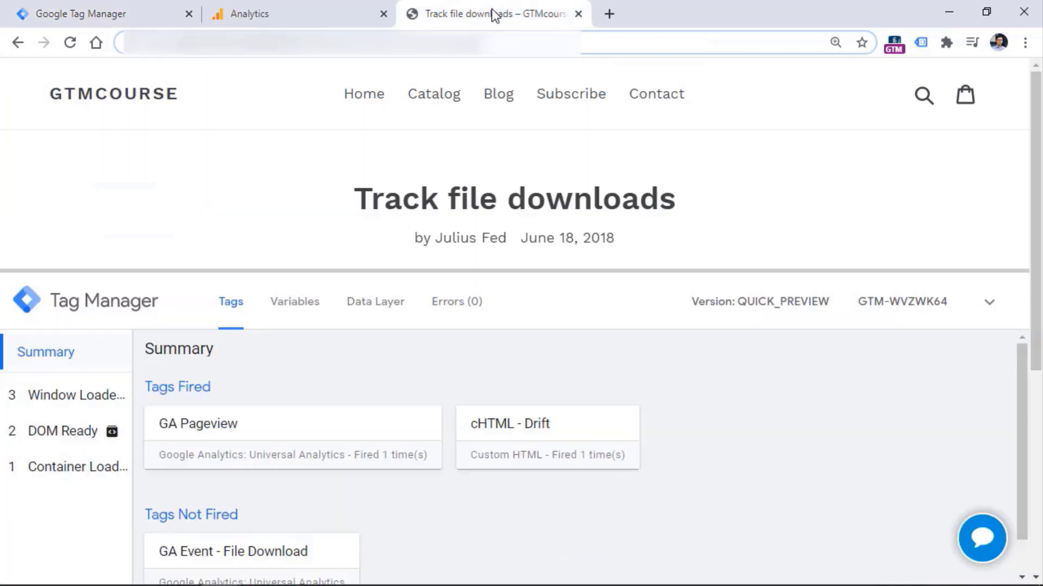
# Compare the tags fired at the DOM Ready, Window Loaded and Container Loaded events in the preview pane.
pyautogui.click(64, 431)
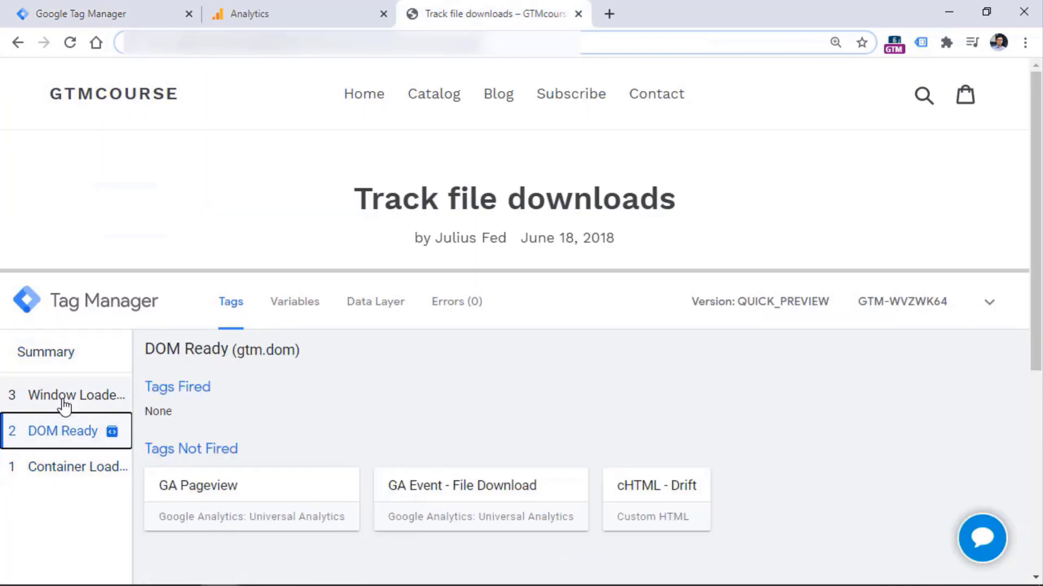
pyautogui.click(64, 402)
pyautogui.click(74, 431)
pyautogui.click(69, 466)
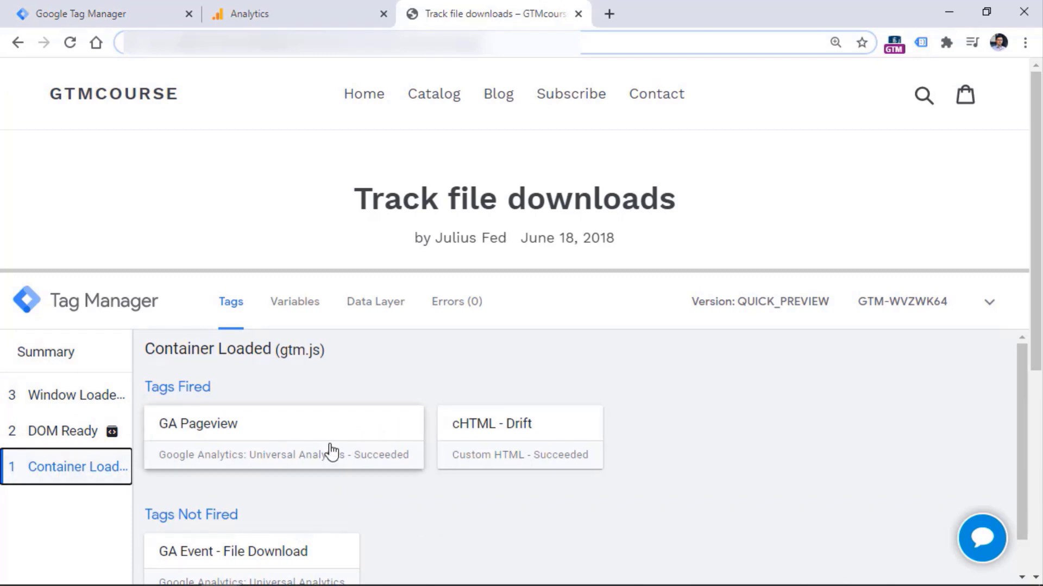
# Examine the properties and firing trigger conditions of the GA Event - File Download tag at the Container Loaded event.
pyautogui.moveTo(1022, 391); pyautogui.dragTo(1021, 429)
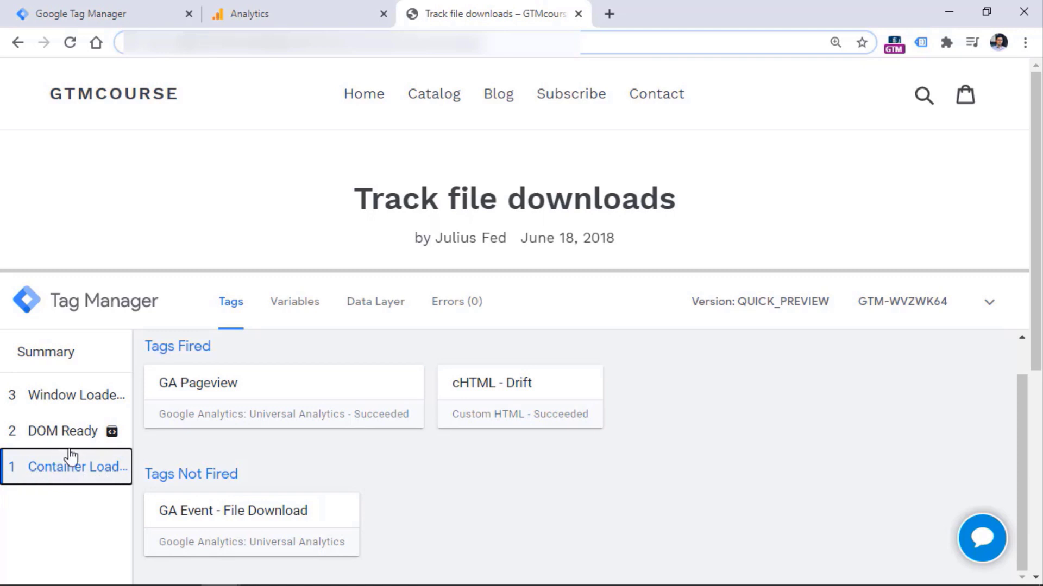
pyautogui.click(247, 526)
pyautogui.moveTo(829, 270); pyautogui.dragTo(826, 123)
pyautogui.scroll(-1, 1021, 266)
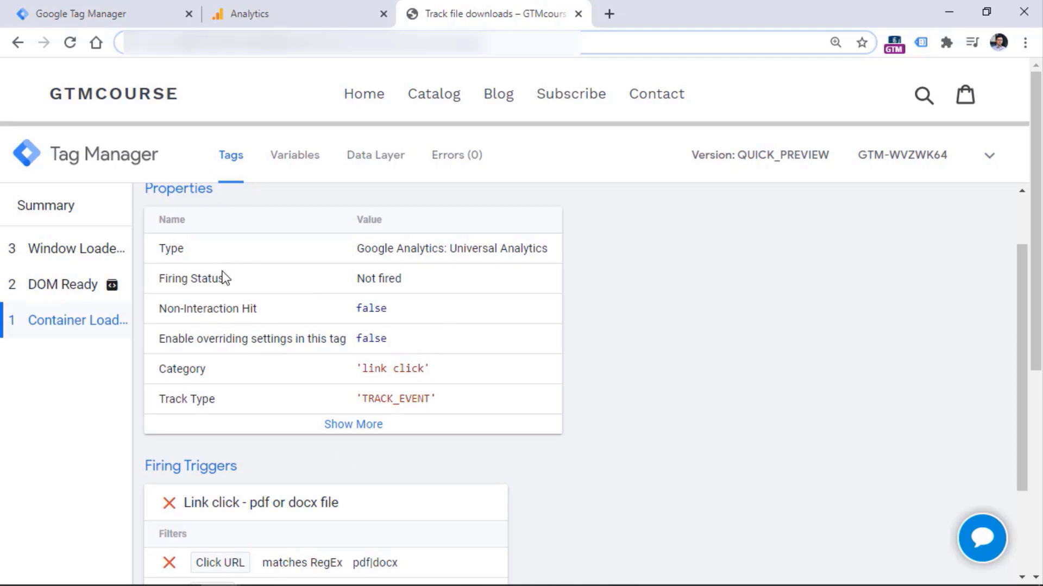
pyautogui.moveTo(1020, 274); pyautogui.dragTo(1014, 373)
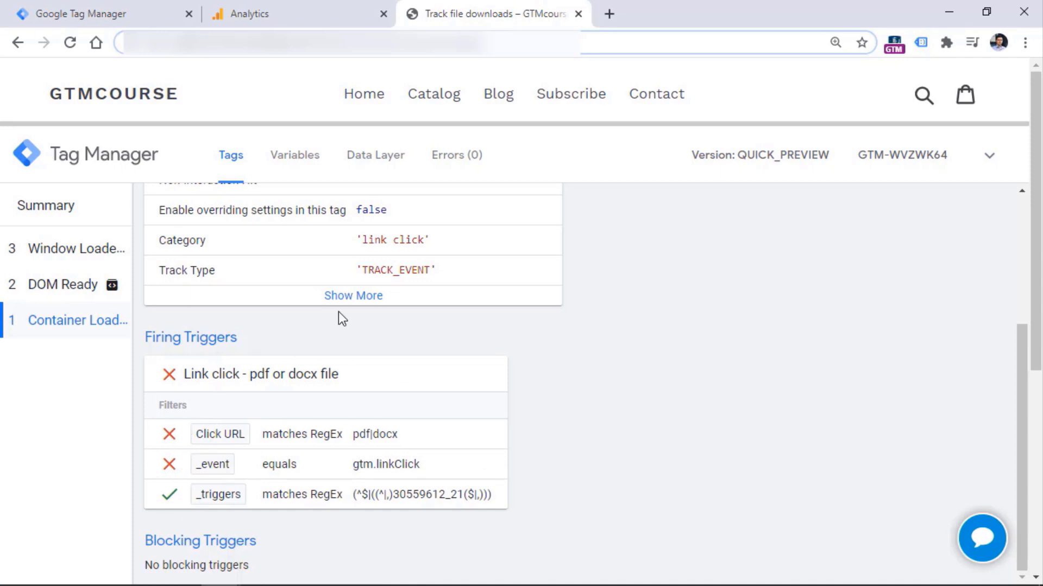
pyautogui.scroll(4, 338, 312)
# Examine the properties and firing triggers of the GA Pageview tag at the Container Loaded event.
pyautogui.click(47, 326)
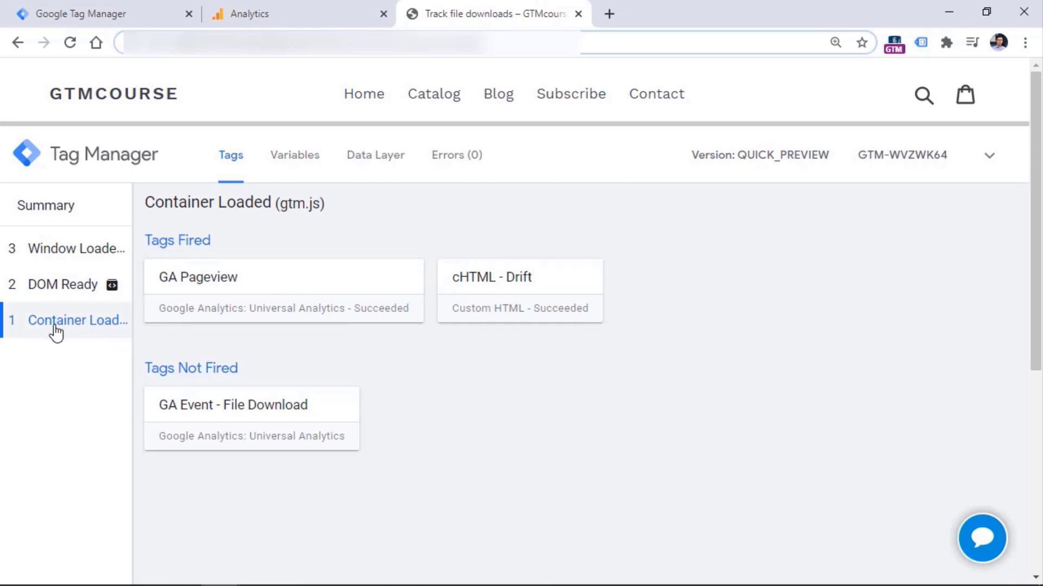
pyautogui.click(284, 282)
pyautogui.scroll(-2, 308, 333)
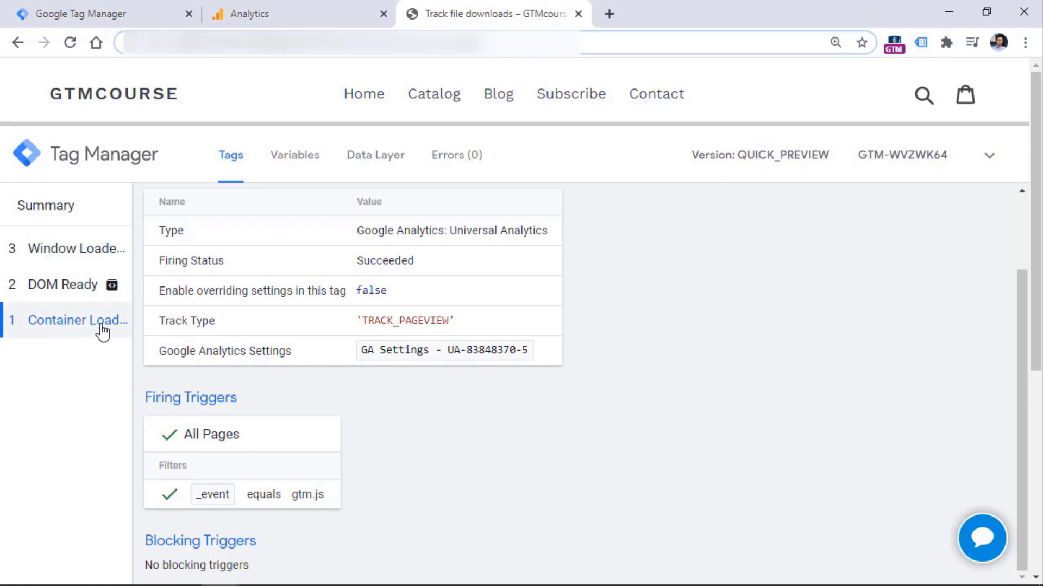
pyautogui.scroll(2, 391, 260)
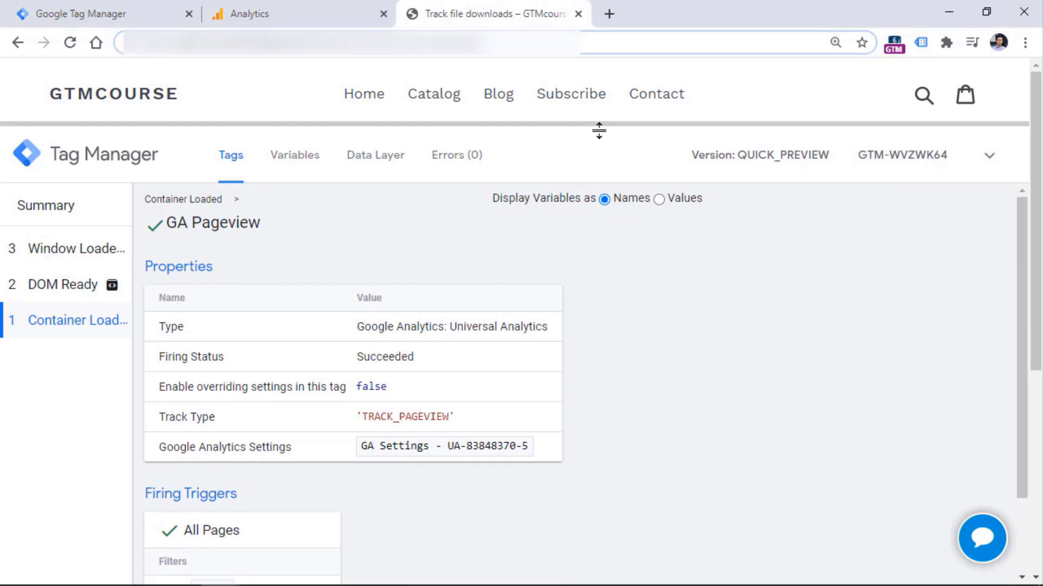
pyautogui.moveTo(597, 128)
pyautogui.mouseDown()
pyautogui.moveTo(588, 195)
pyautogui.moveTo(586, 135)
pyautogui.mouseUp()
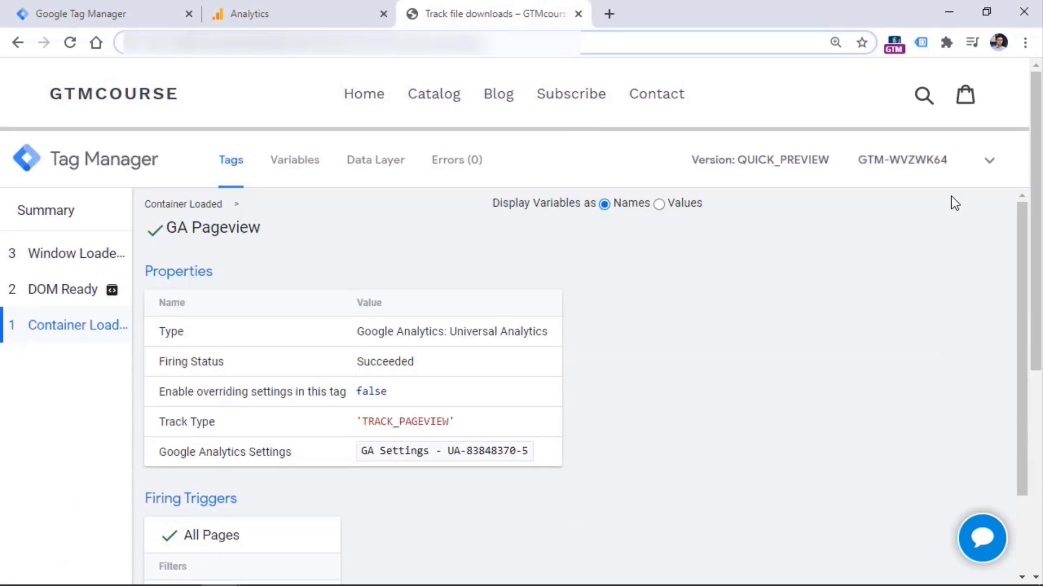
pyautogui.click(991, 163)
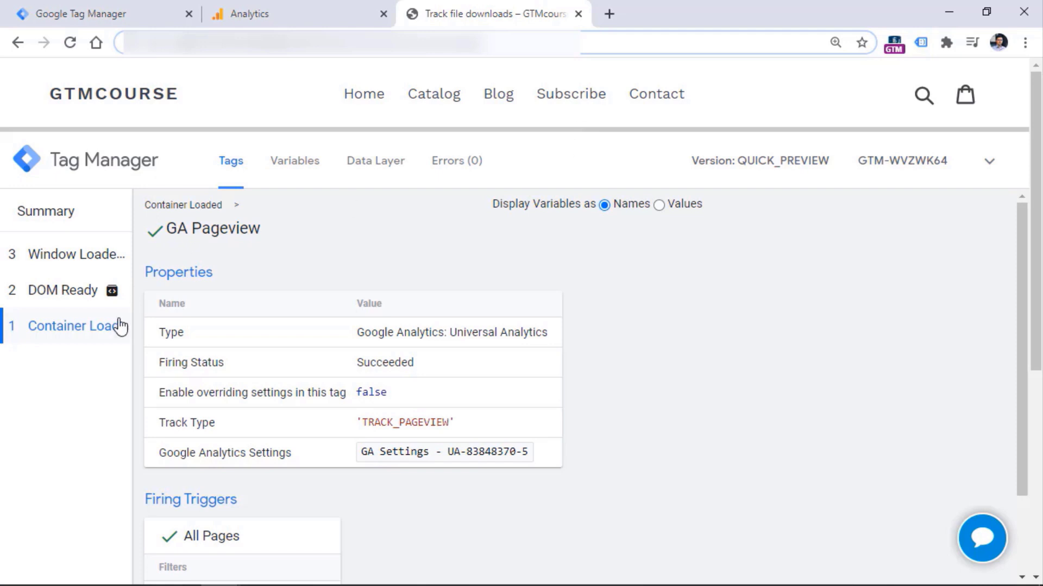
# Review the tags at the Window Loaded event and shrink the preview pane to expose more of the page.
pyautogui.click(81, 279)
pyautogui.click(77, 255)
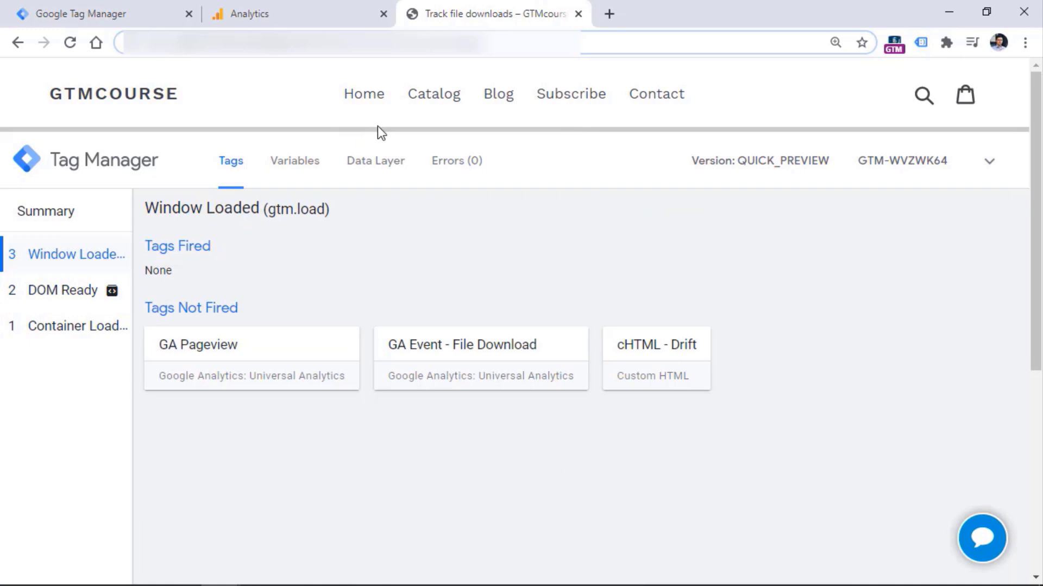
pyautogui.moveTo(376, 130); pyautogui.dragTo(382, 239)
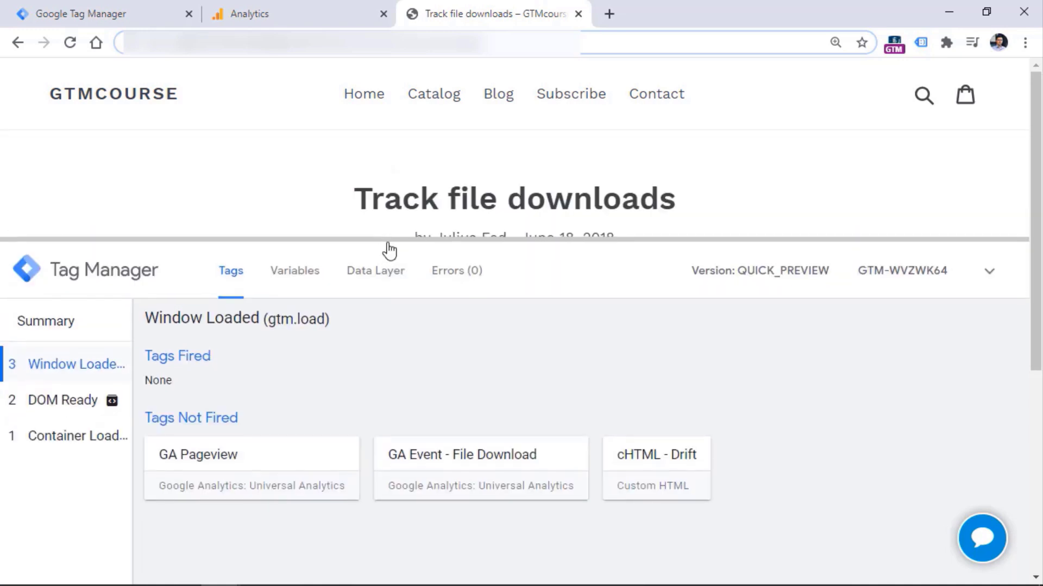
# Open the Home, Catalog and Blog links in new tabs to record Link Click events in the preview pane.
pyautogui.keyDown('ctrl'); pyautogui.click(371, 98); pyautogui.keyUp('ctrl')
pyautogui.keyDown('ctrl'); pyautogui.click(439, 98); pyautogui.keyUp('ctrl')
pyautogui.keyDown('ctrl'); pyautogui.click(495, 99); pyautogui.keyUp('ctrl')
pyautogui.moveTo(126, 239); pyautogui.dragTo(135, 144)
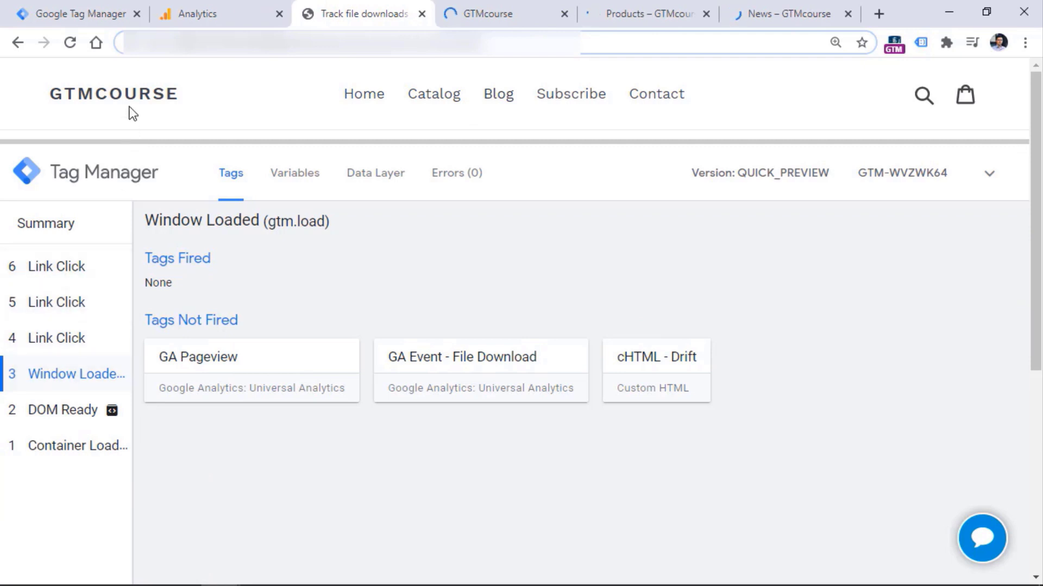
# Reload the Track file downloads page, go to the Catalog page in the same tab, and enlarge its preview pane.
pyautogui.click(73, 46)
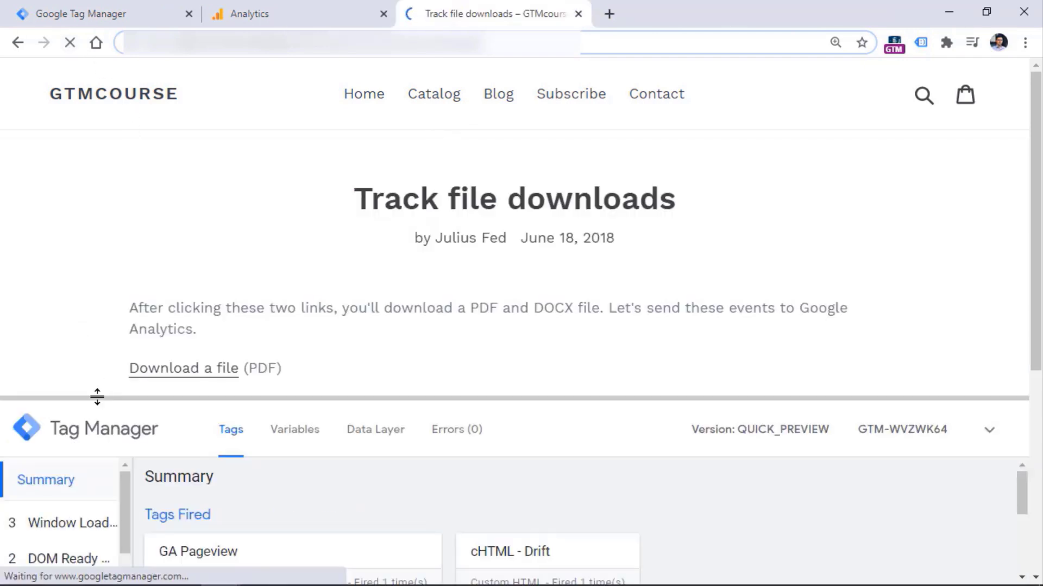
pyautogui.moveTo(98, 396); pyautogui.dragTo(95, 247)
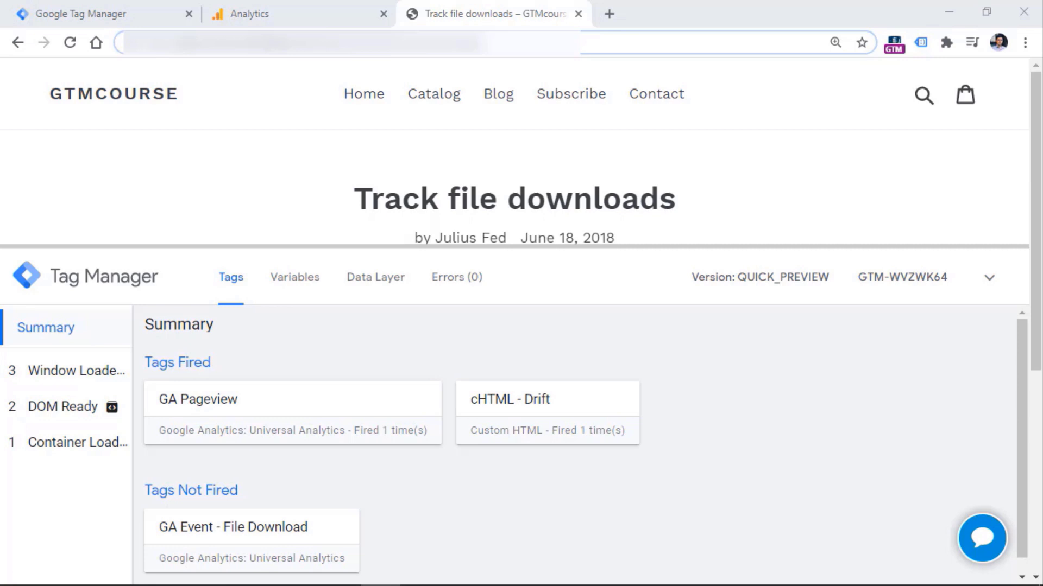
pyautogui.click(438, 97)
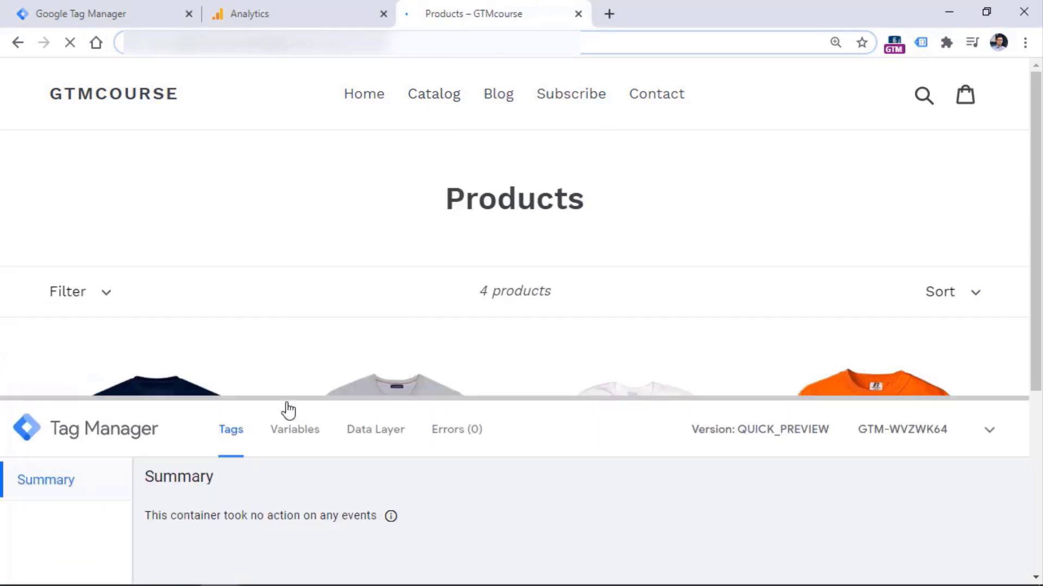
pyautogui.moveTo(279, 398); pyautogui.dragTo(273, 261)
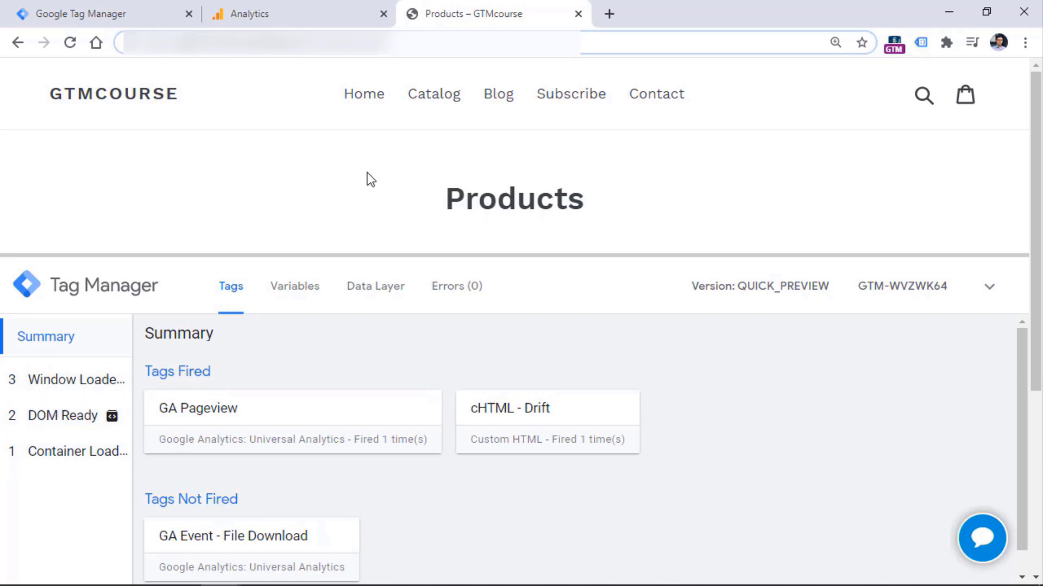
# Open the Catalog, Blog and Subscribe links in new tabs to record Link Click events, closing the extra tabs.
pyautogui.keyDown('ctrl'); pyautogui.click(433, 103); pyautogui.keyUp('ctrl')
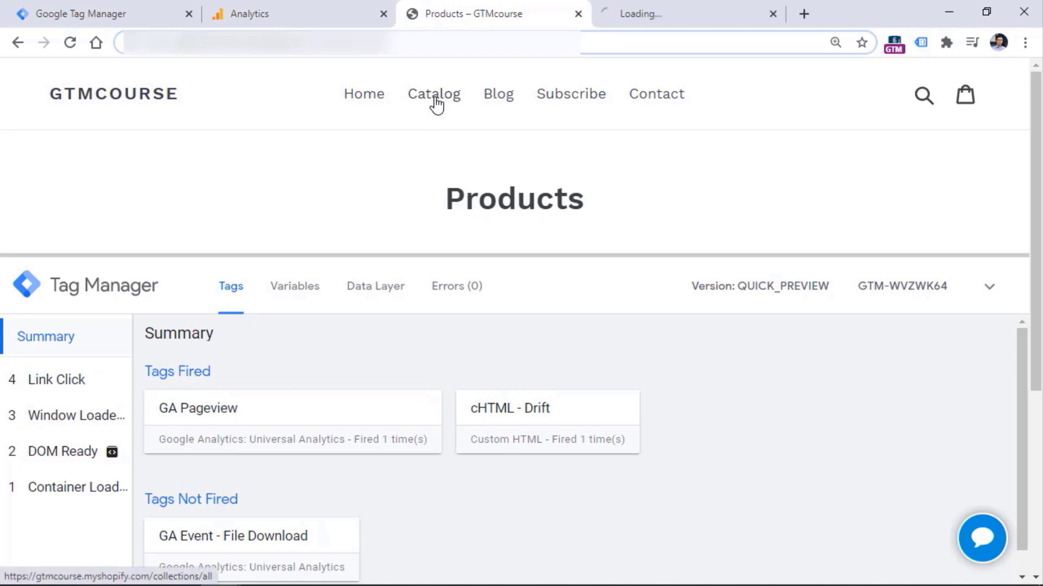
pyautogui.click(771, 14)
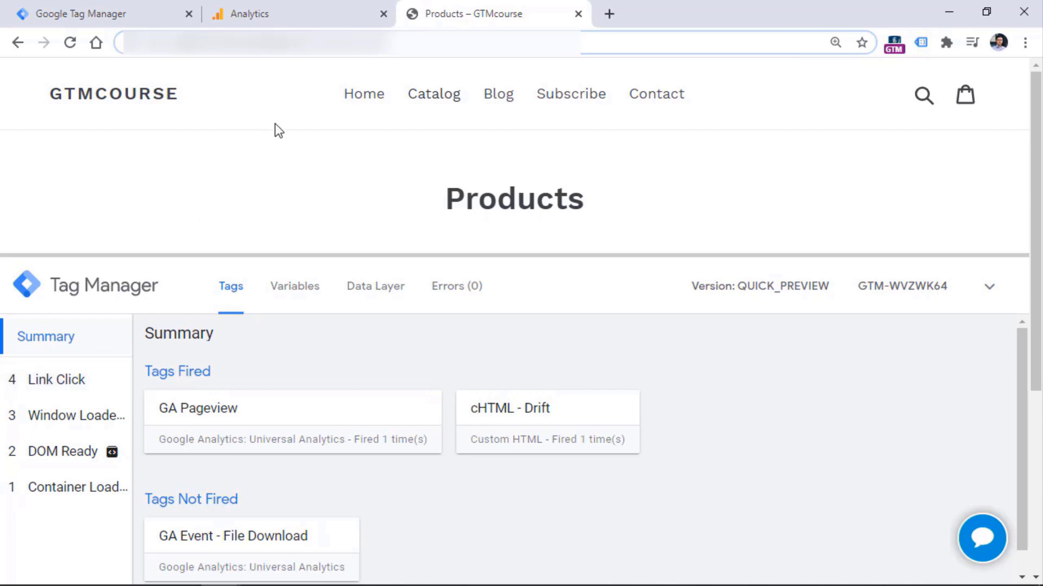
pyautogui.click(66, 380)
pyautogui.keyDown('ctrl'); pyautogui.click(498, 106); pyautogui.keyUp('ctrl')
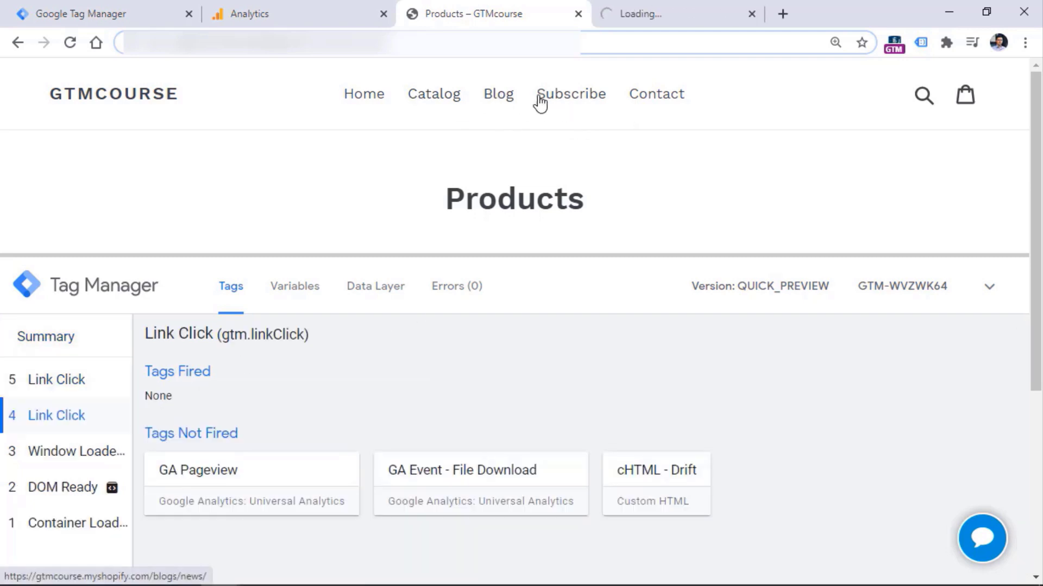
pyautogui.keyDown('ctrl'); pyautogui.click(571, 101); pyautogui.keyUp('ctrl')
pyautogui.click(678, 14)
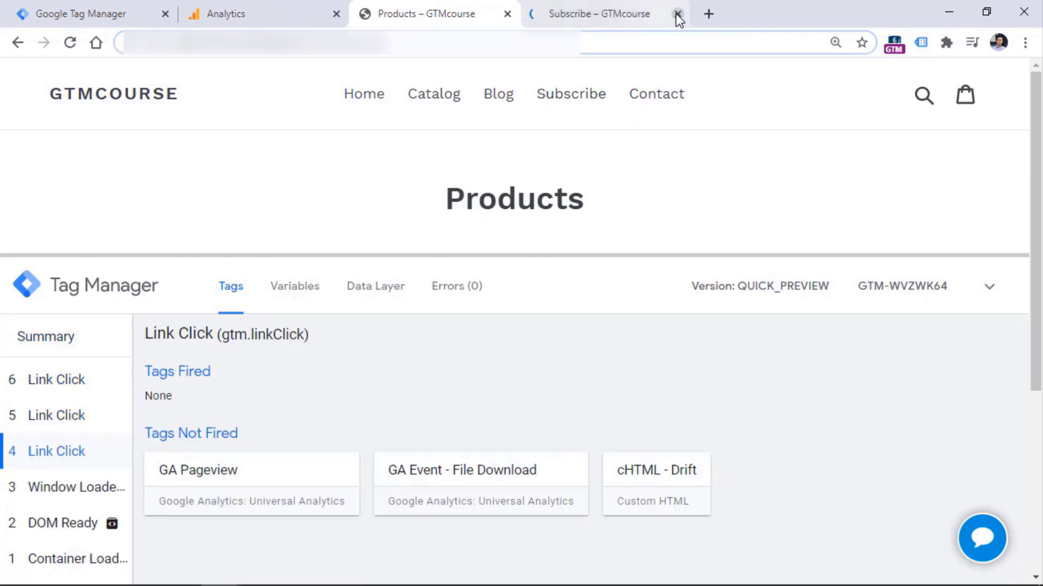
pyautogui.click(676, 14)
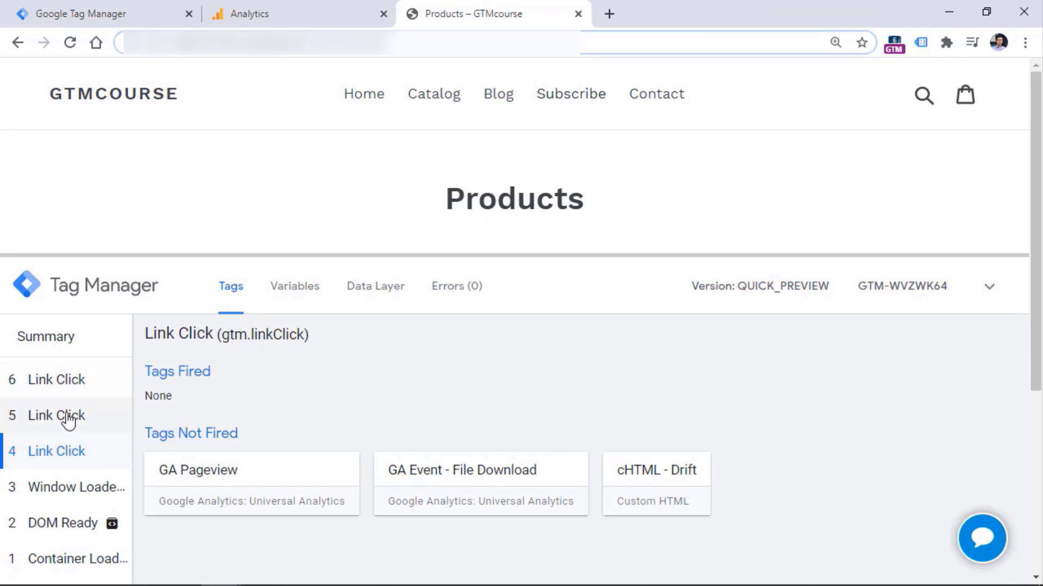
# Examine the variables of the Catalog Link Click event in an enlarged preview pane.
pyautogui.click(68, 452)
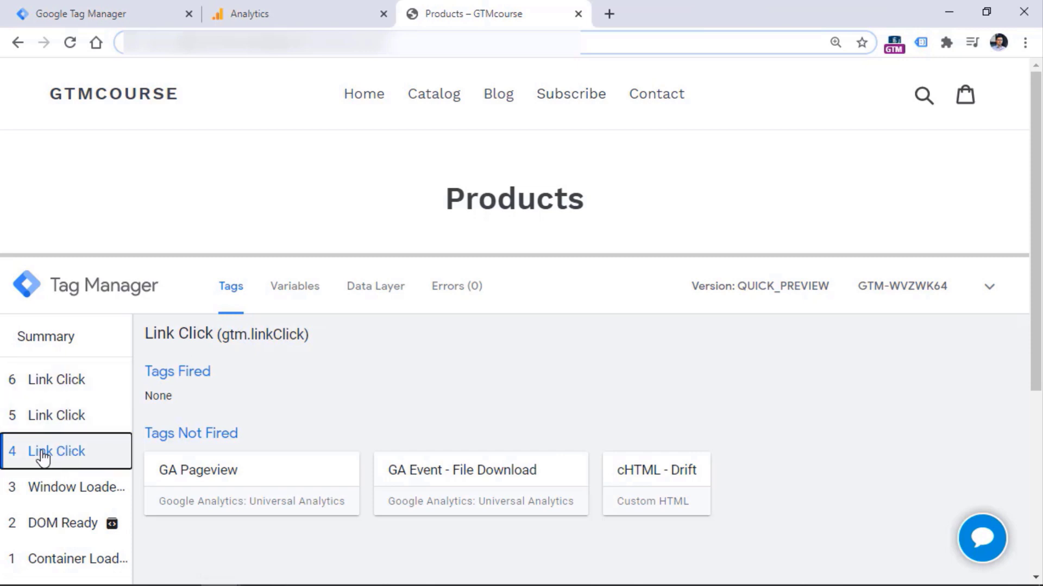
pyautogui.click(293, 287)
pyautogui.moveTo(279, 251); pyautogui.dragTo(290, 134)
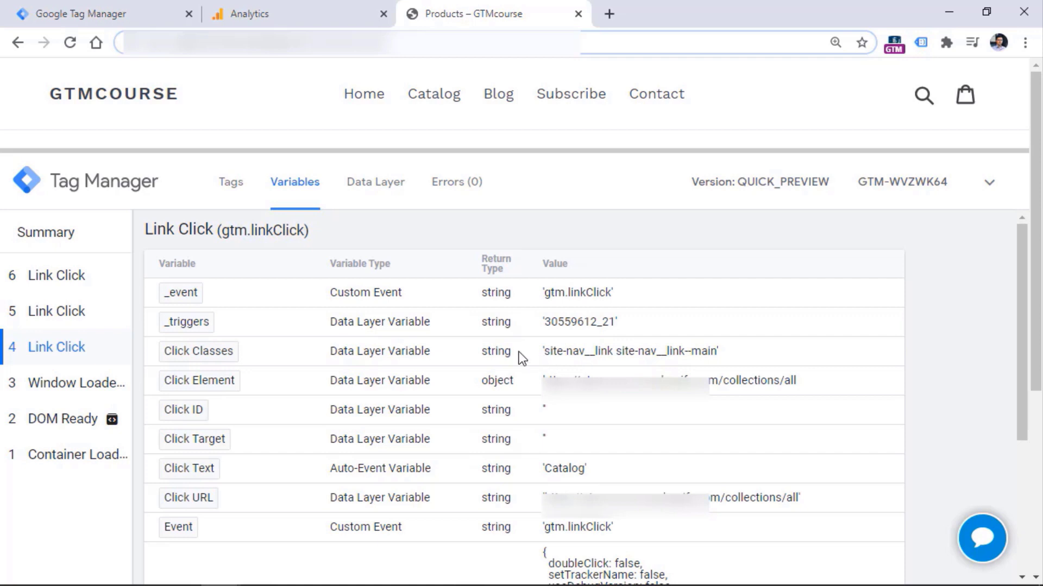
pyautogui.click(56, 312)
pyautogui.click(71, 350)
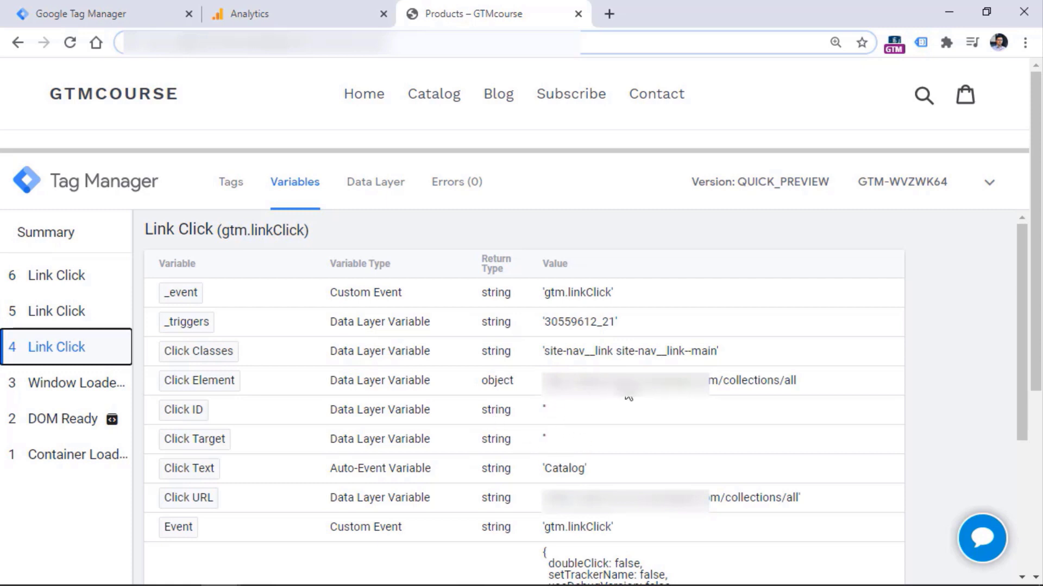
# Compare the variables of the Blog and Subscribe Link Click events and highlight site-nav__link in the Click Classes value.
pyautogui.click(64, 315)
pyautogui.click(65, 278)
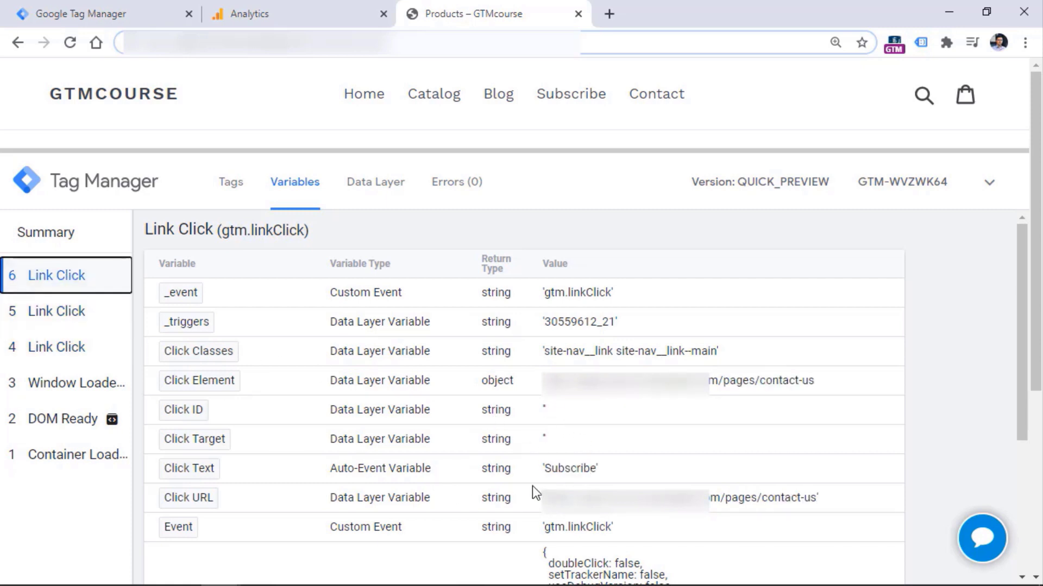
pyautogui.click(43, 311)
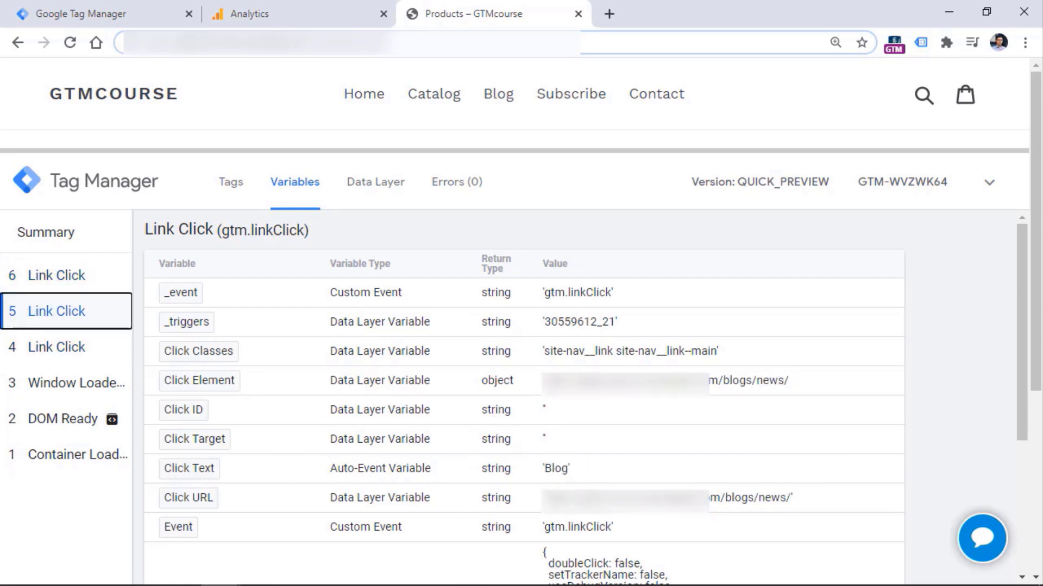
pyautogui.click(60, 277)
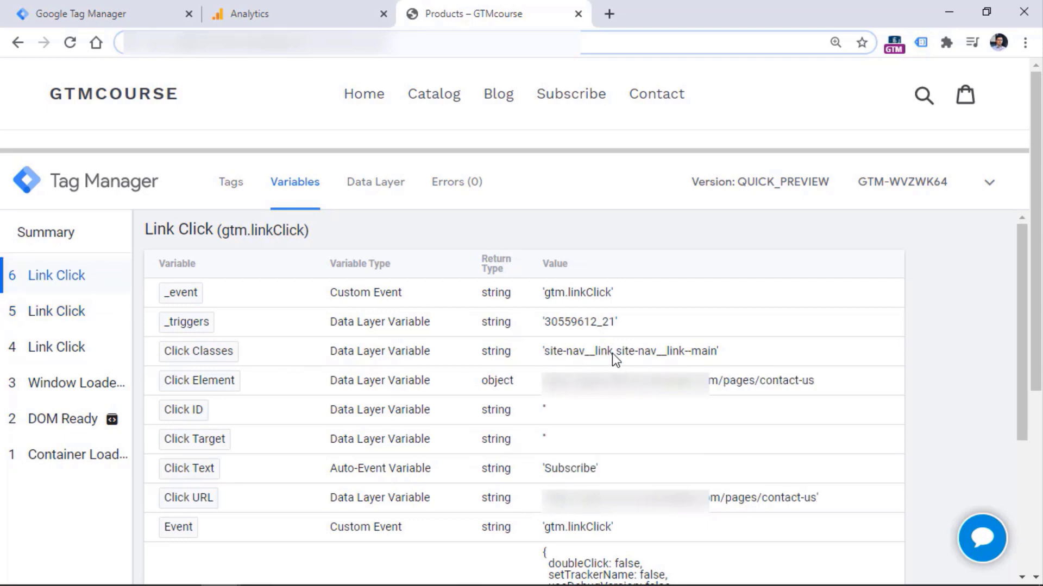
pyautogui.moveTo(611, 352); pyautogui.dragTo(559, 356)
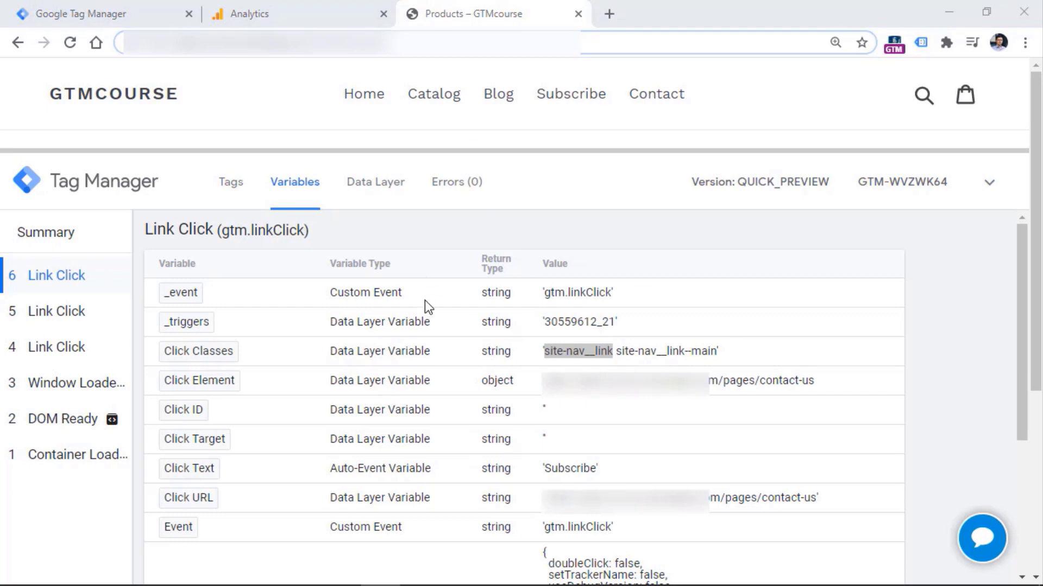
pyautogui.click(133, 9)
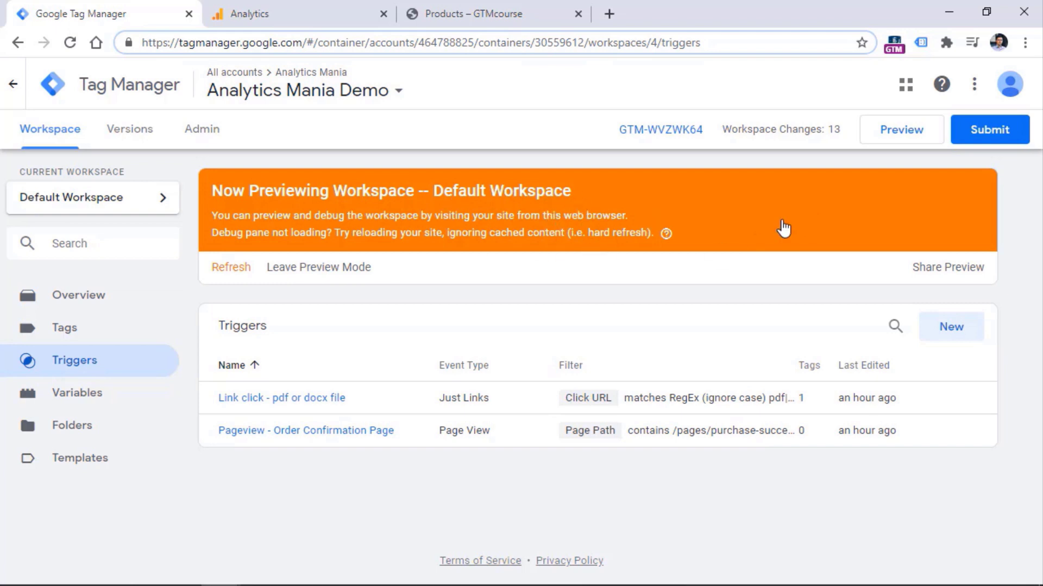
pyautogui.click(948, 268)
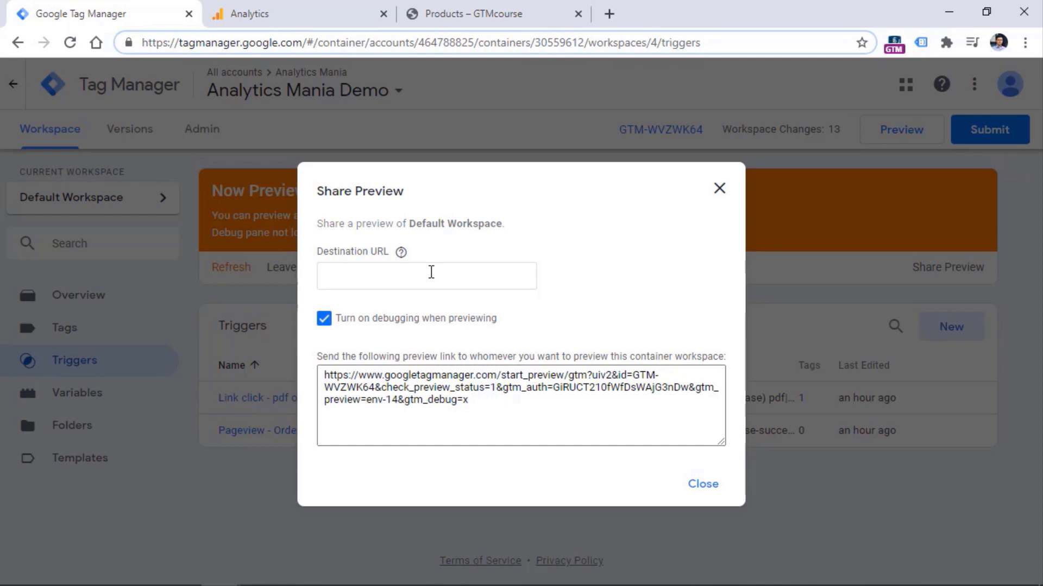
pyautogui.moveTo(403, 253)
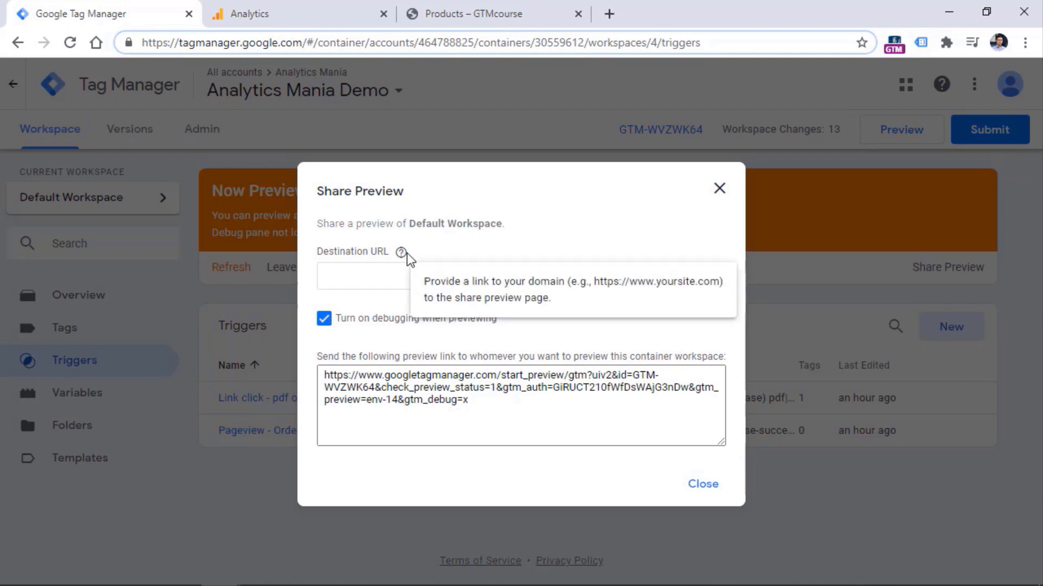
pyautogui.click(427, 272)
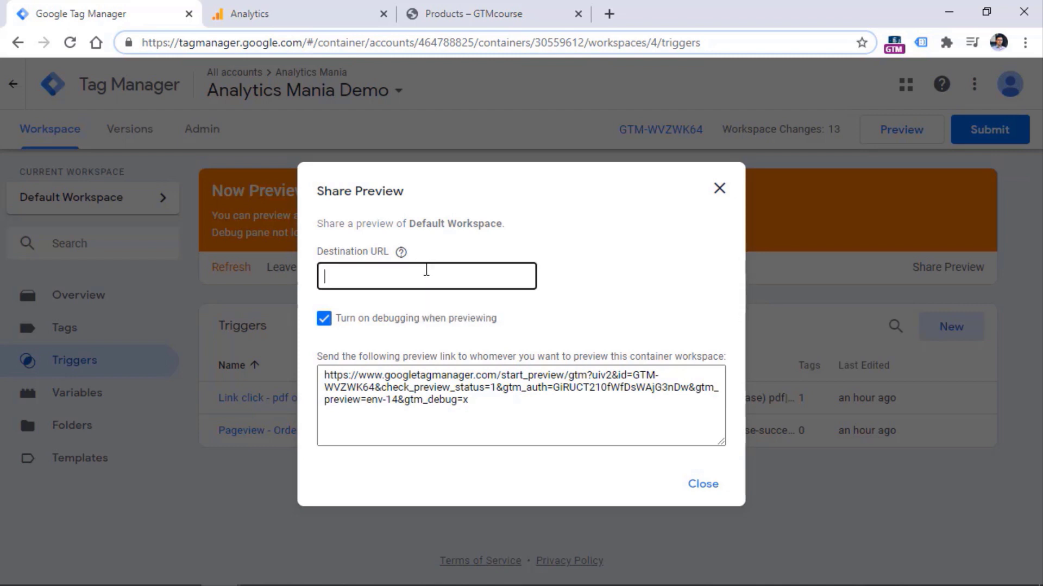
pyautogui.write('http:')
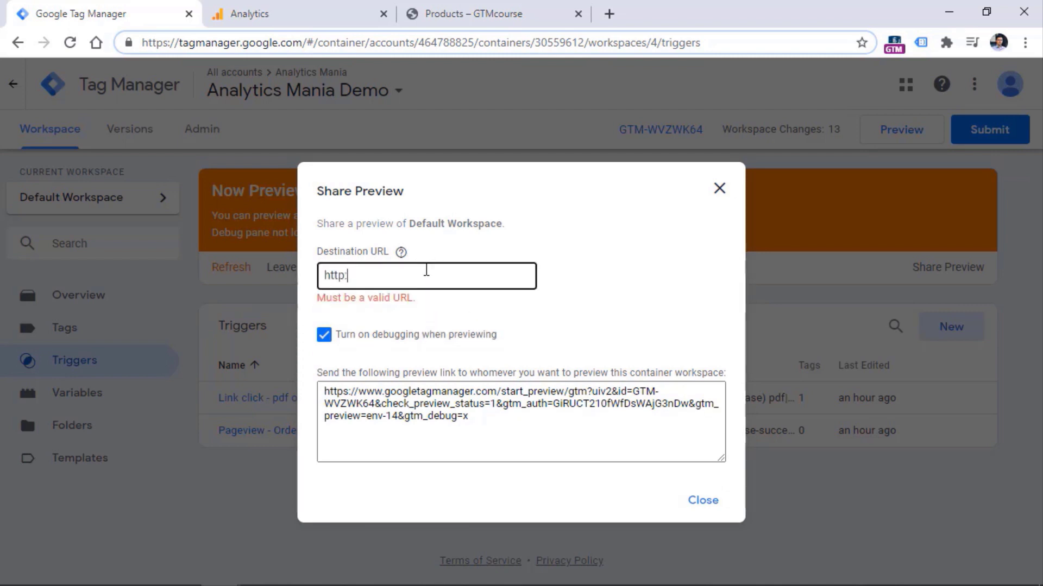
pyautogui.write('//www.analyticsmania.com')
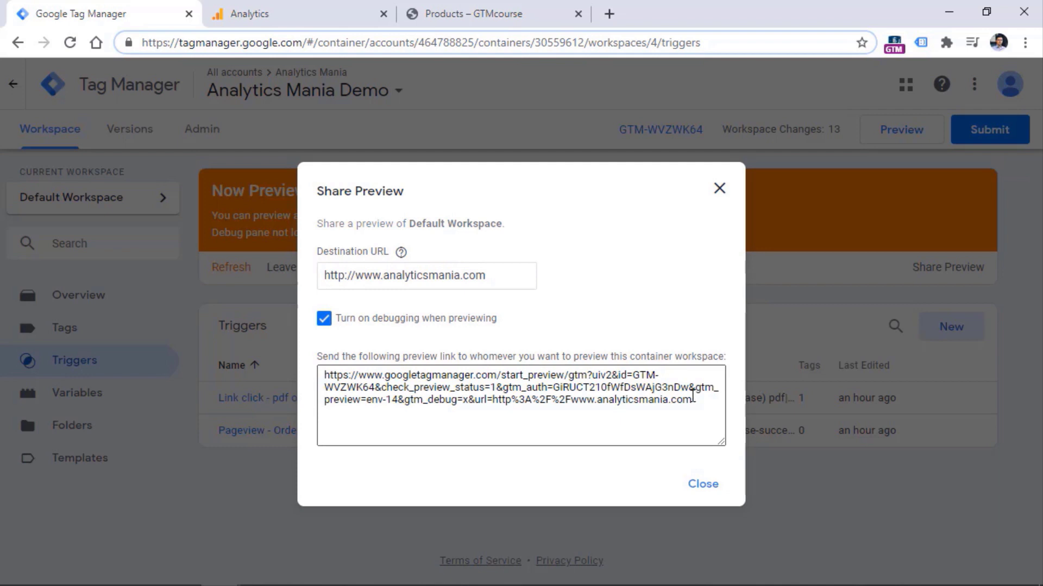
# Copy the generated preview link and load it in a new browser tab.
pyautogui.moveTo(698, 402); pyautogui.dragTo(379, 359)
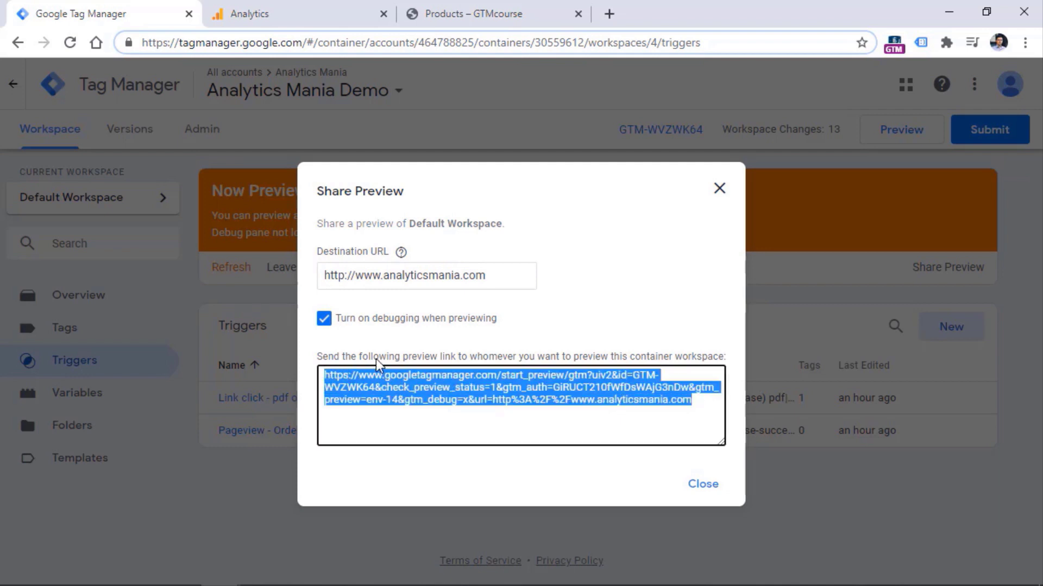
pyautogui.rightClick(444, 375)
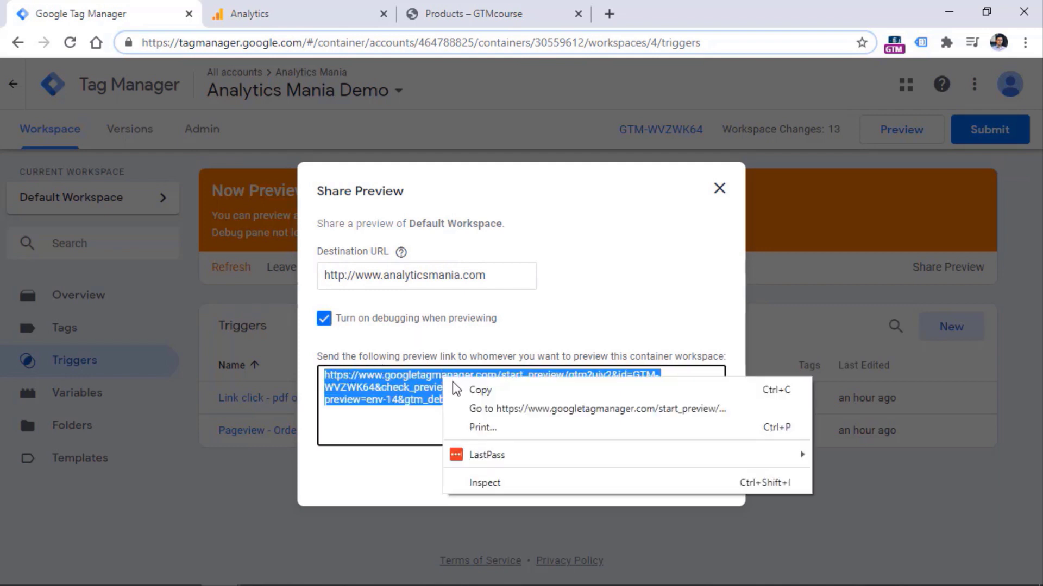
pyautogui.click(461, 386)
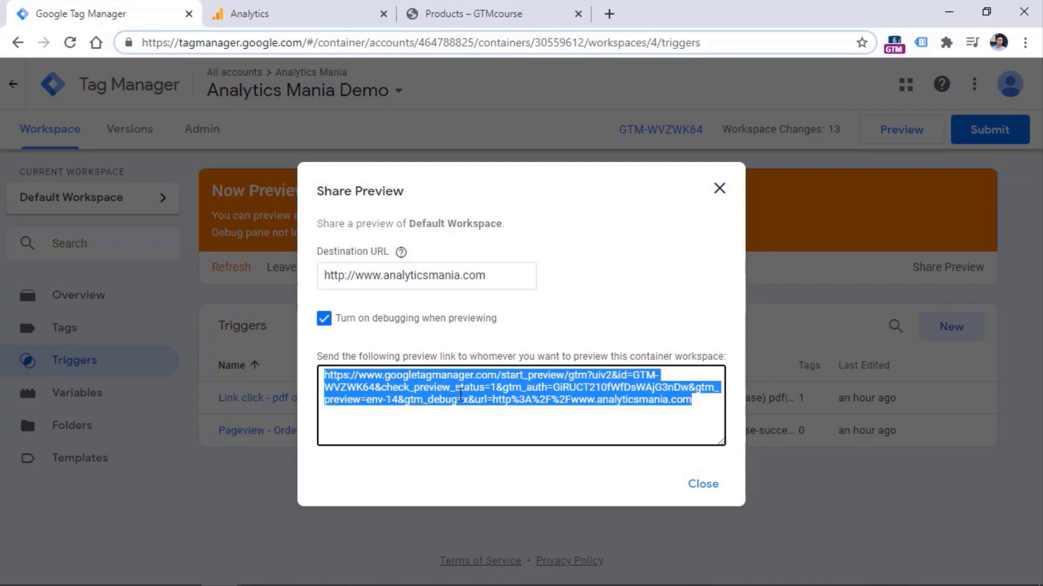
pyautogui.rightClick(487, 403)
pyautogui.click(521, 400)
pyautogui.click(608, 13)
pyautogui.hotkey('ctrl', 'v')
pyautogui.press('Return')
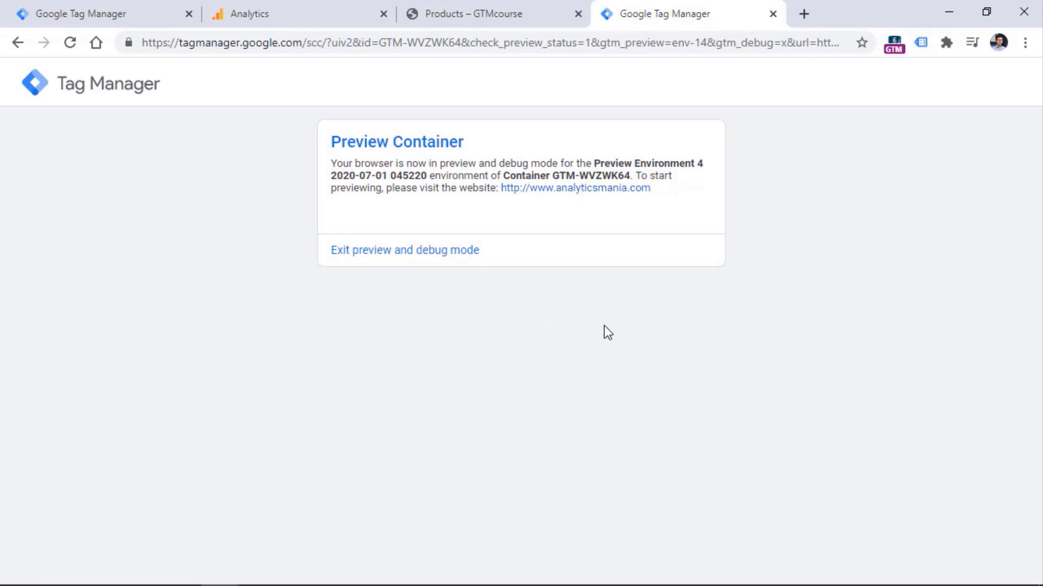
# View the preview pane on the Products page and return to the shared Preview Container page.
pyautogui.click(517, 12)
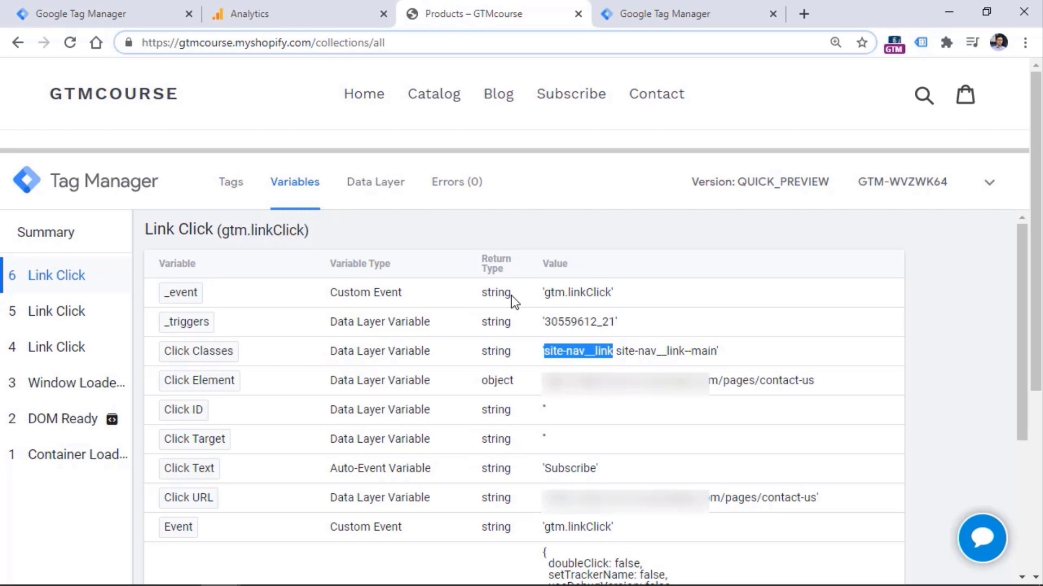
pyautogui.click(660, 3)
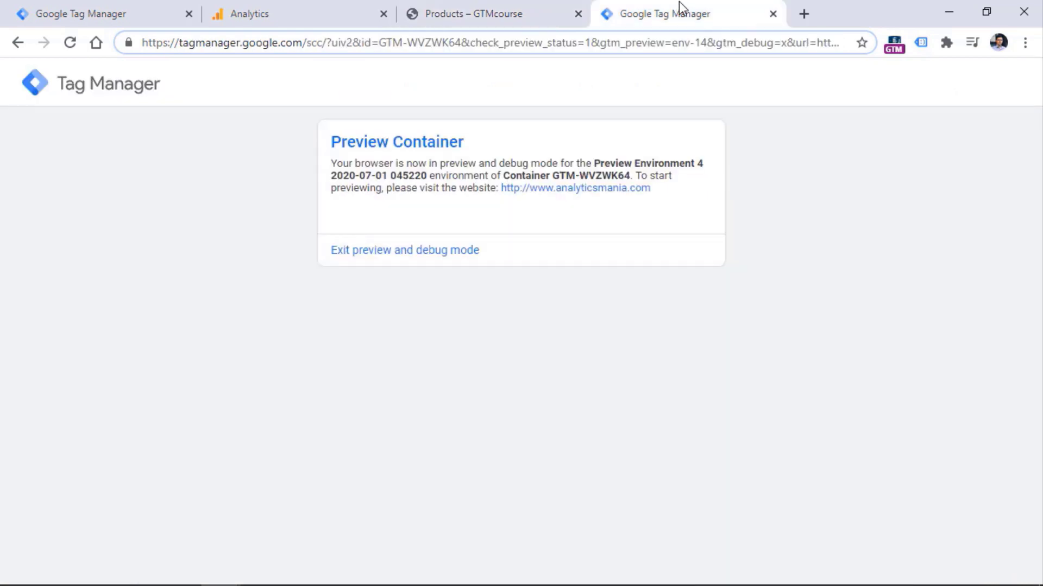
pyautogui.click(478, 24)
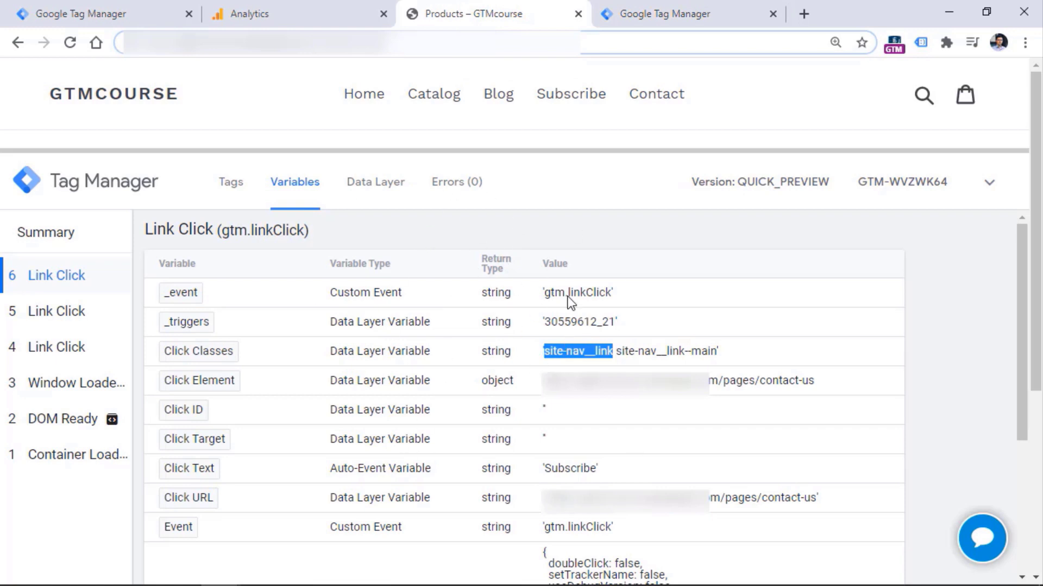
pyautogui.click(689, 18)
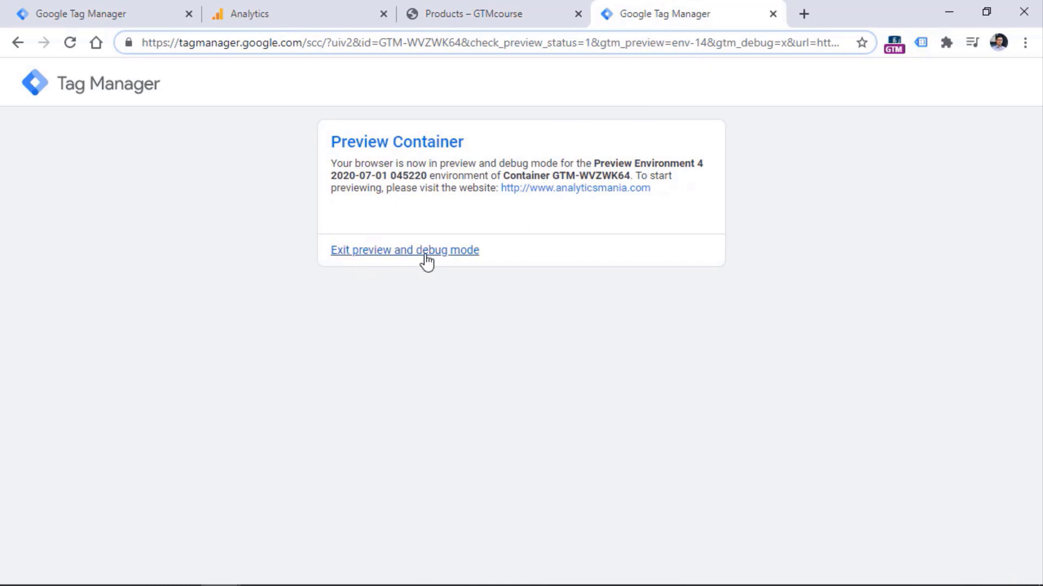
# Exit preview and debug mode from the Preview Container page and close its tab.
pyautogui.click(397, 253)
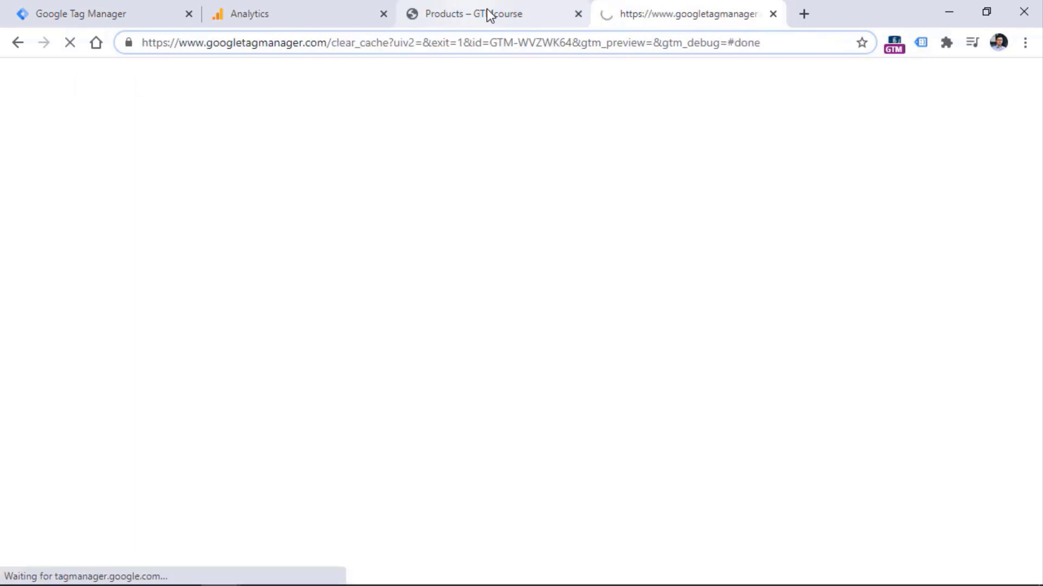
pyautogui.click(489, 14)
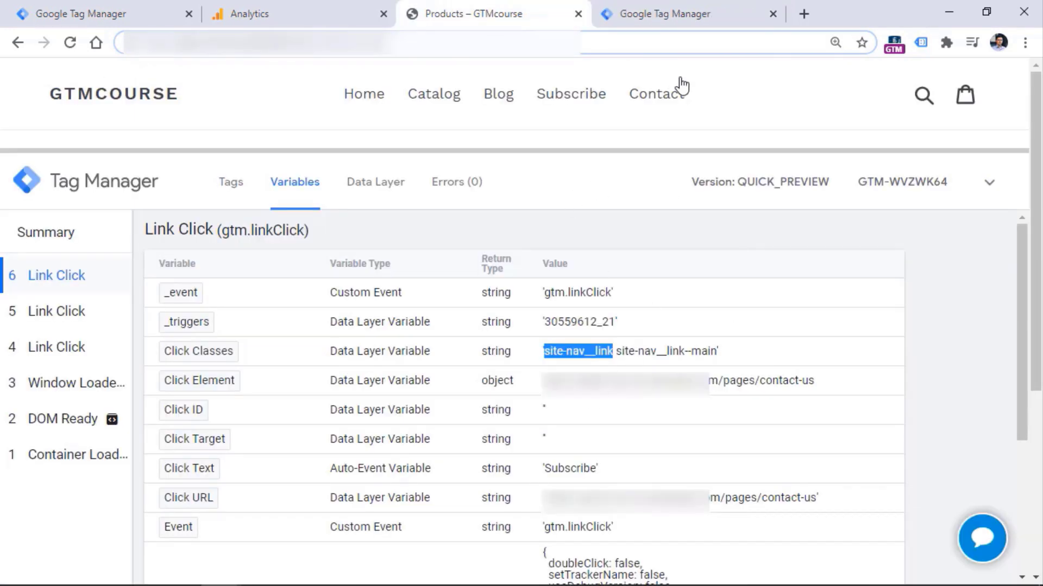
pyautogui.click(773, 14)
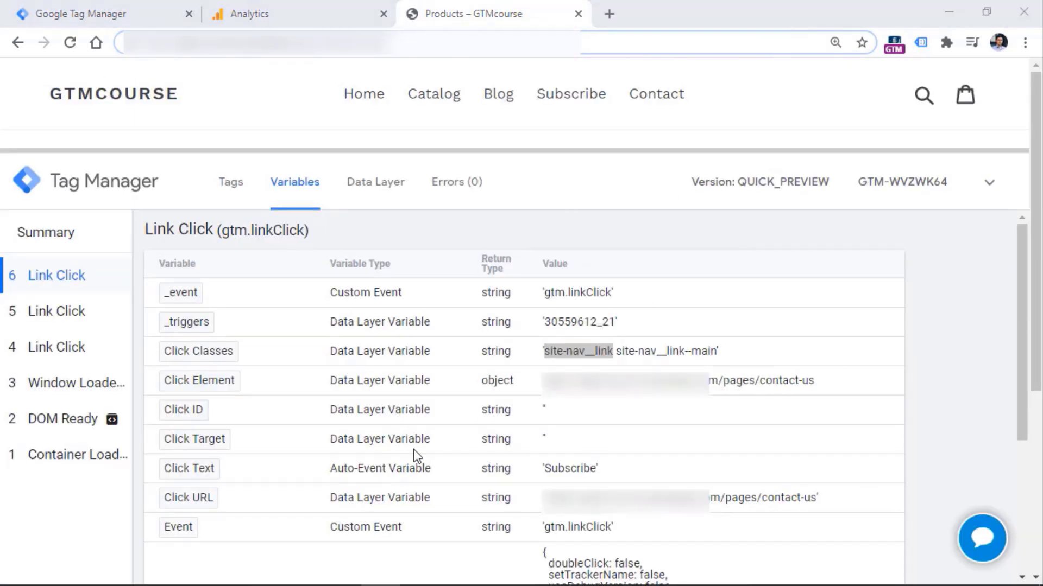
# Show the tags for the Container Loaded event in the Products page's preview pane.
pyautogui.click(64, 420)
pyautogui.click(68, 462)
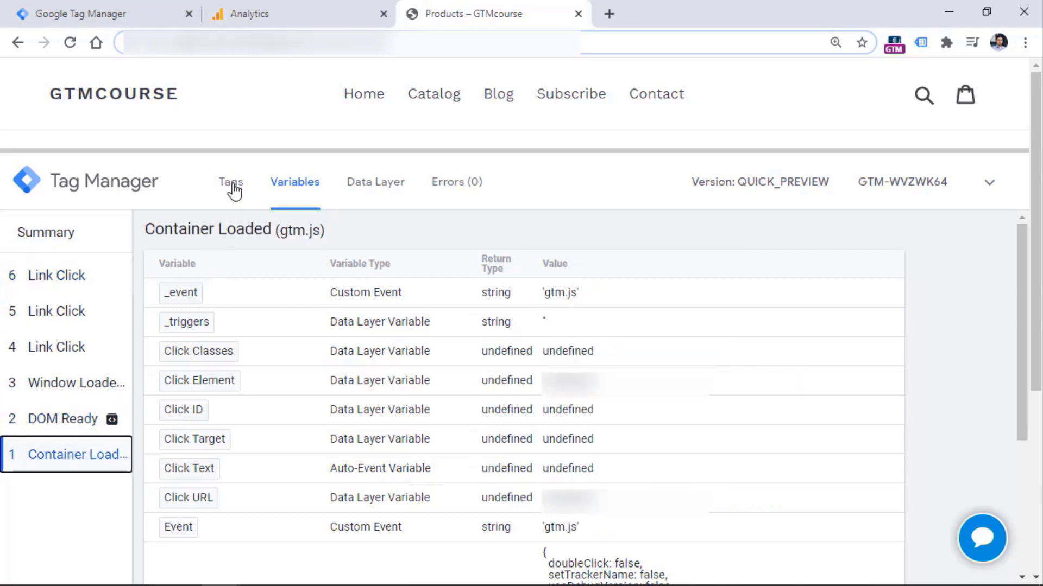
pyautogui.click(232, 189)
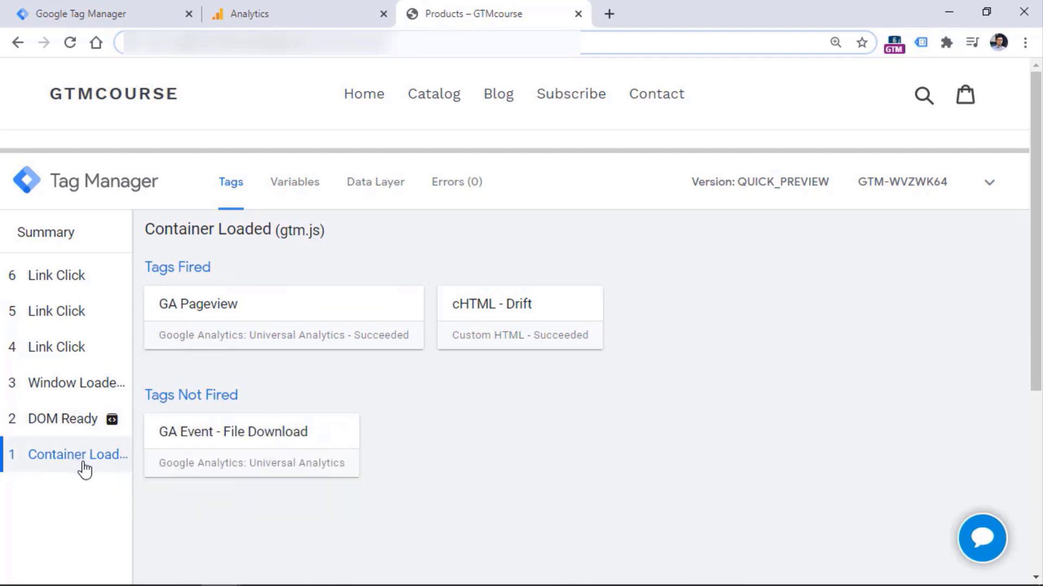
# Open the GA Pageview tag's details, display variables as values, and highlight the Google Analytics Settings contents.
pyautogui.click(298, 311)
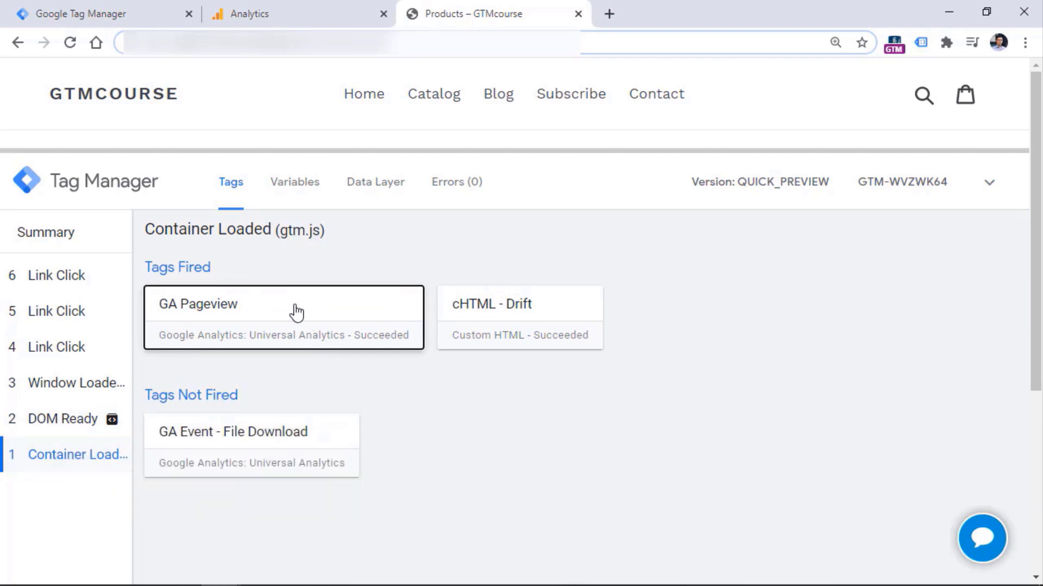
pyautogui.moveTo(422, 154); pyautogui.dragTo(413, 90)
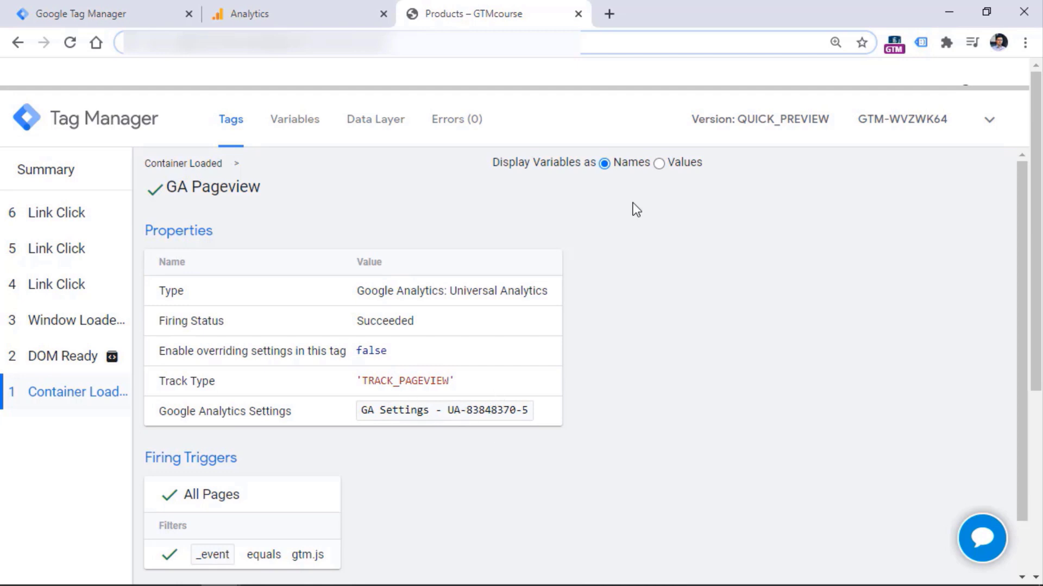
pyautogui.click(659, 164)
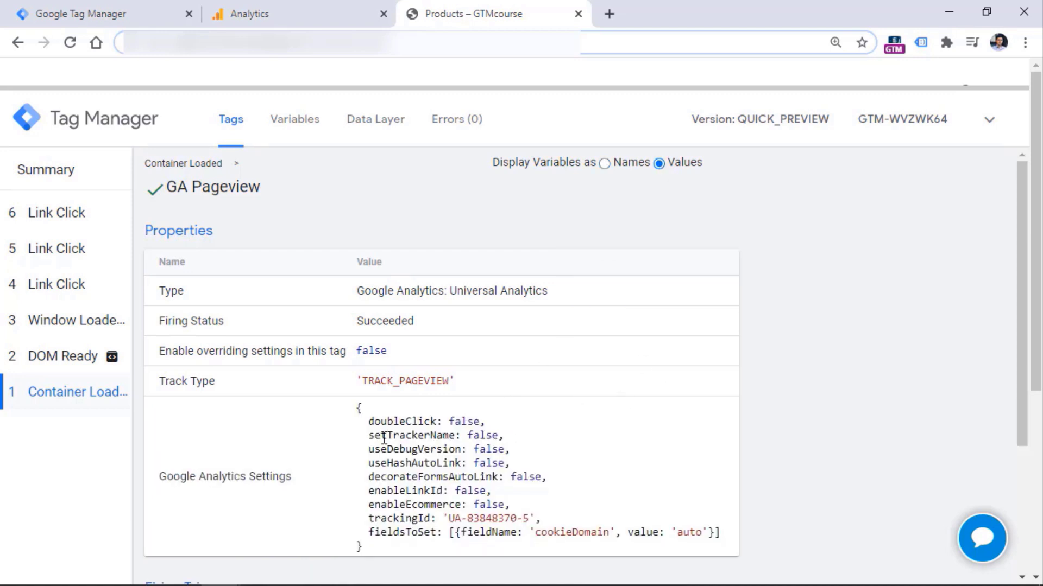
pyautogui.moveTo(358, 412); pyautogui.dragTo(365, 537)
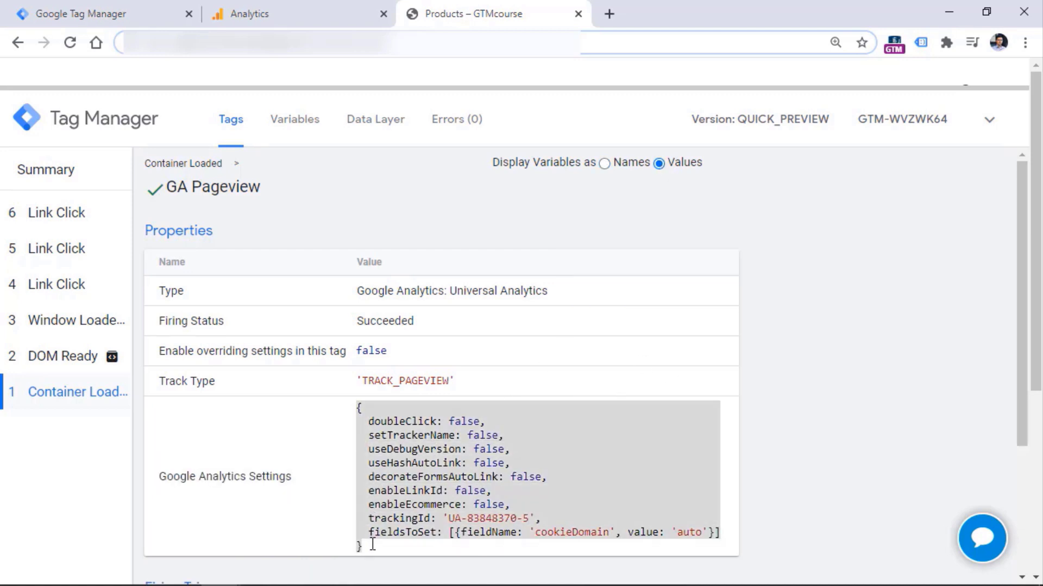
# Highlight the trackingId value in the GA Pageview tag's Google Analytics Settings.
pyautogui.click(365, 537)
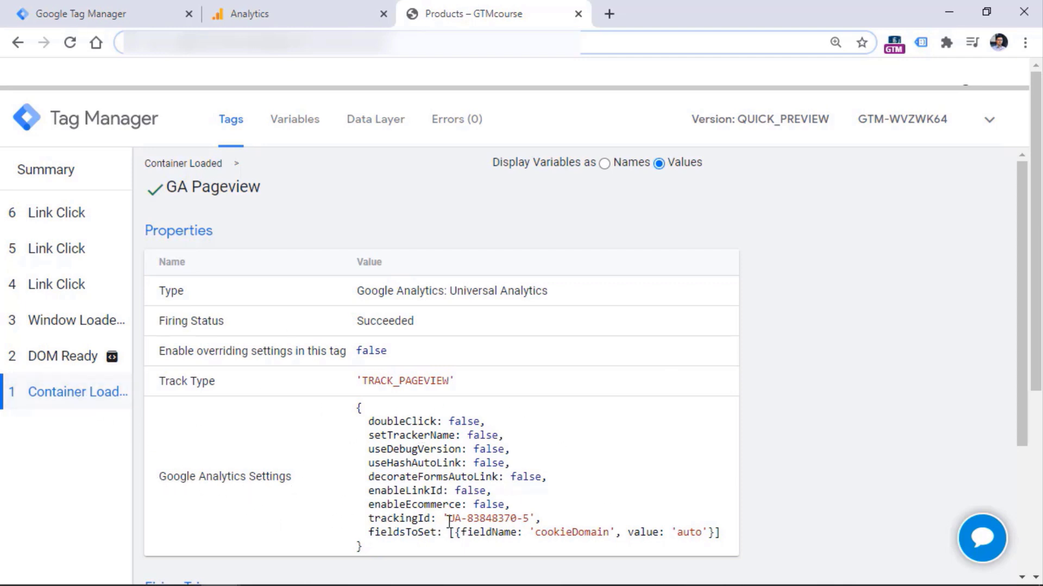
pyautogui.moveTo(447, 519); pyautogui.dragTo(530, 519)
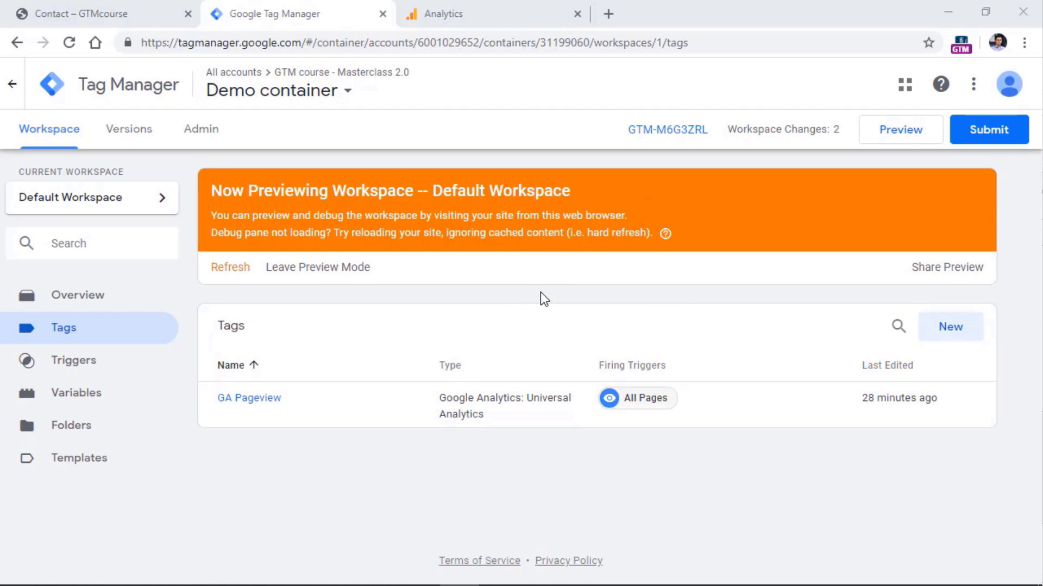
# Start submitting the Demo container's workspace changes, compare both submission options, and choose Publish and Create Version.
pyautogui.click(990, 136)
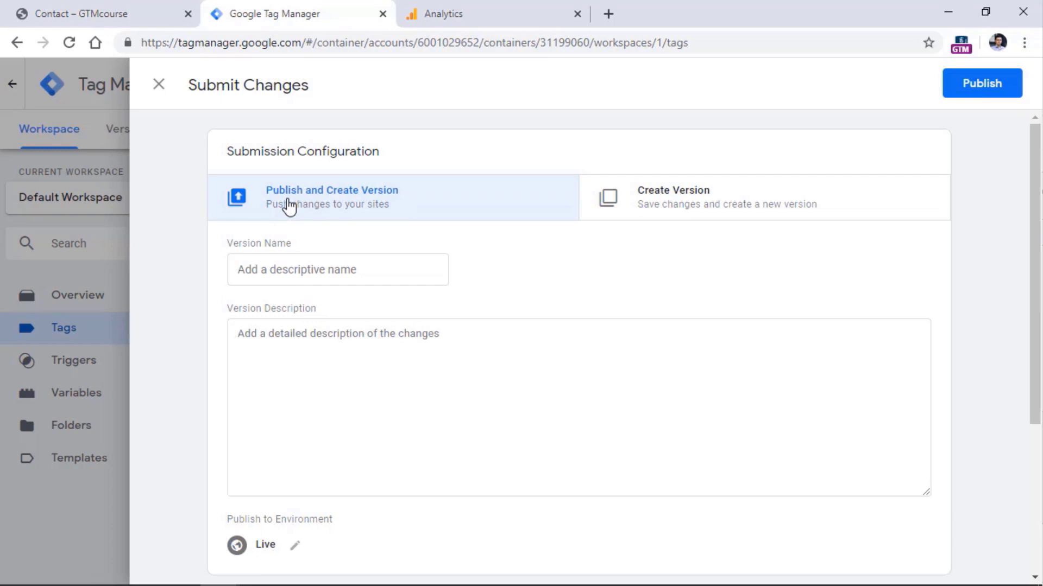
pyautogui.click(680, 202)
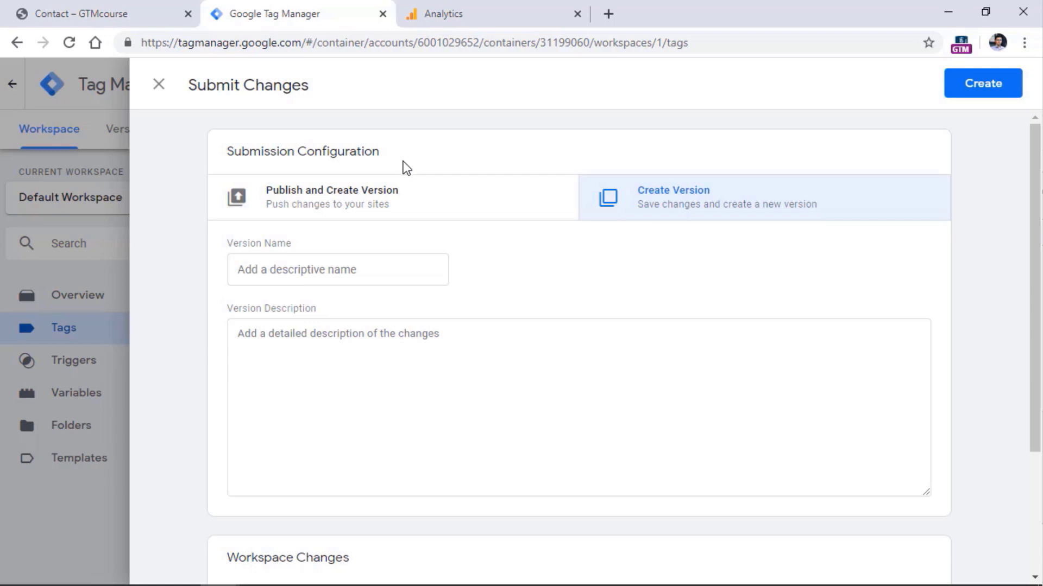
pyautogui.click(405, 201)
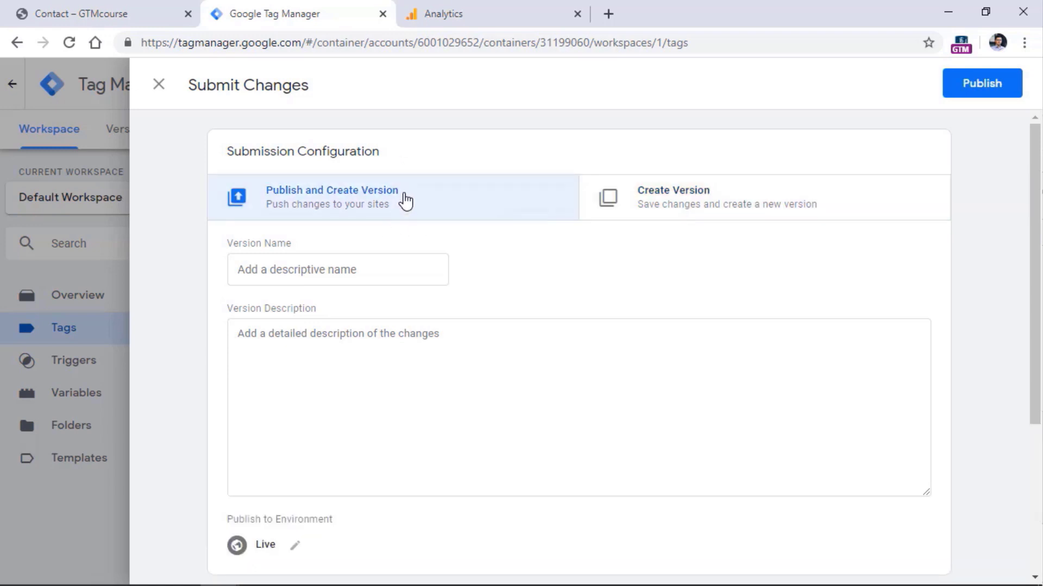
pyautogui.click(365, 261)
pyautogui.click(337, 337)
pyautogui.click(329, 275)
pyautogui.click(337, 343)
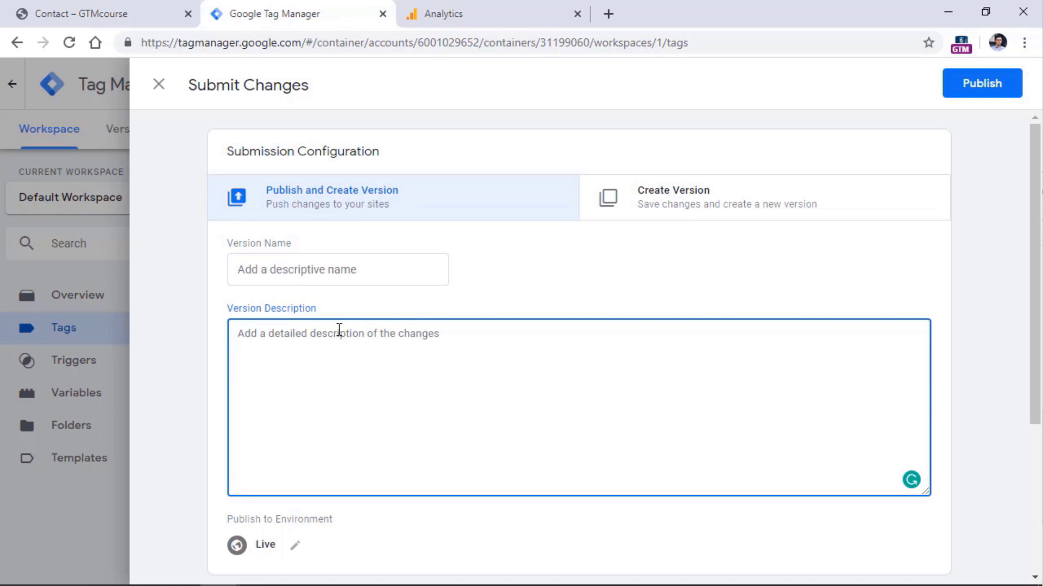
# Name the version "GA pageview tag implemented", leave its description empty, and publish it to the Live environment.
pyautogui.click(333, 266)
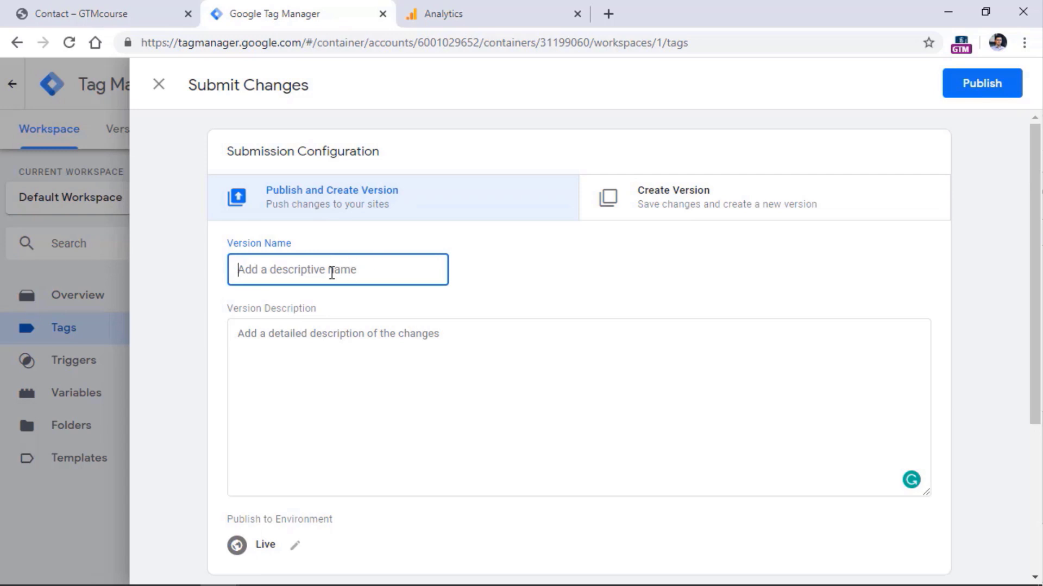
pyautogui.write('GA pageview tag implemented')
pyautogui.press('Tab')
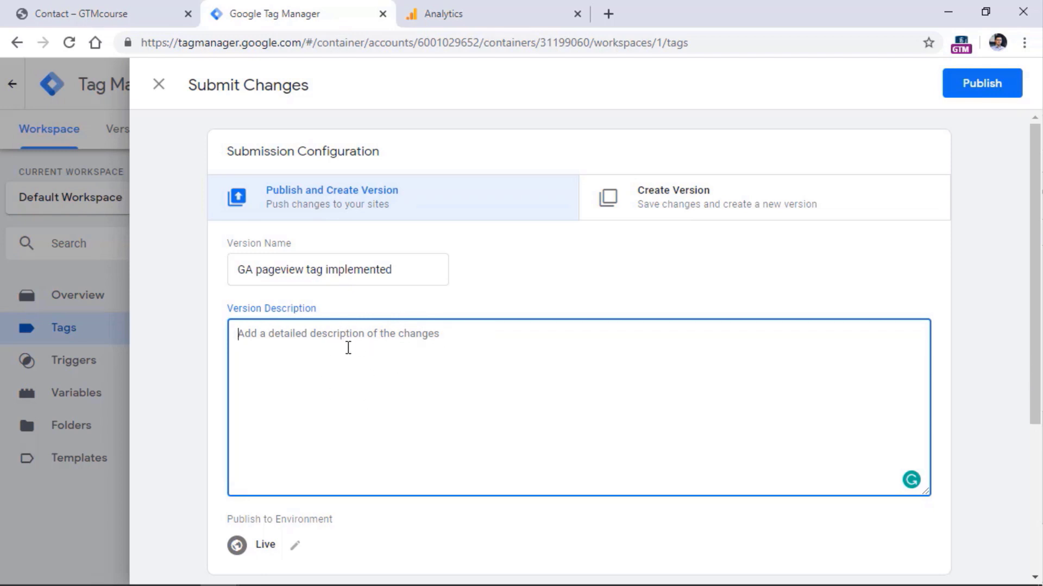
pyautogui.click(1002, 83)
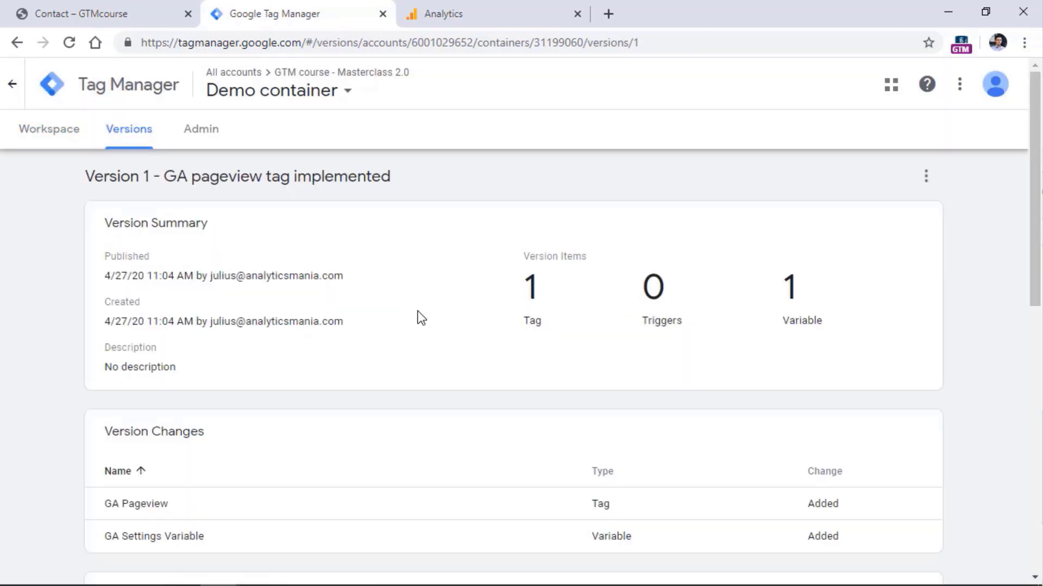
# Review the published version's summary and changes, and check the GTMcourse Contact page before returning to the workspace overview.
pyautogui.scroll(-5, 406, 291)
pyautogui.scroll(5, 451, 256)
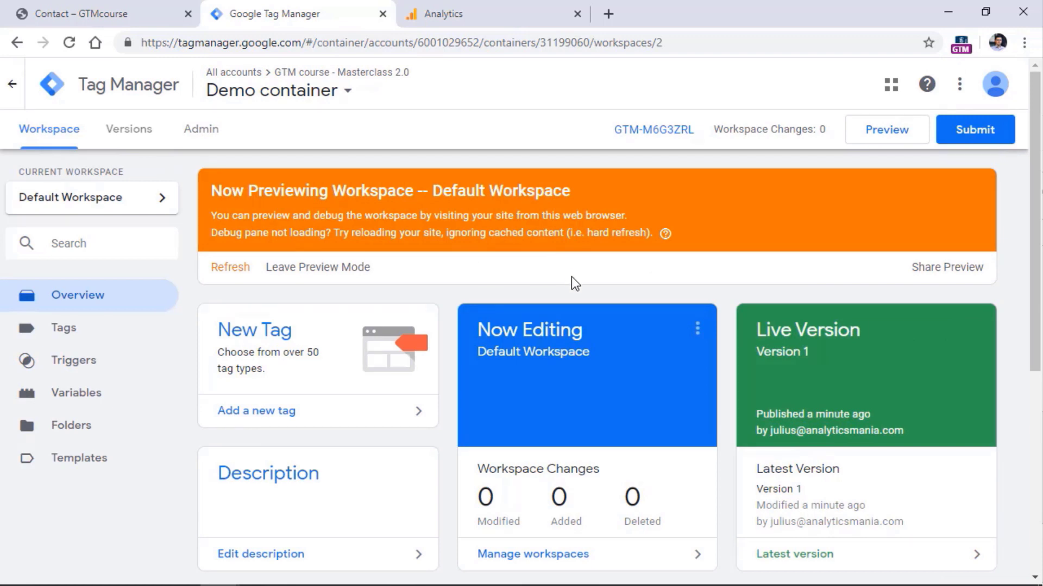
pyautogui.click(98, 14)
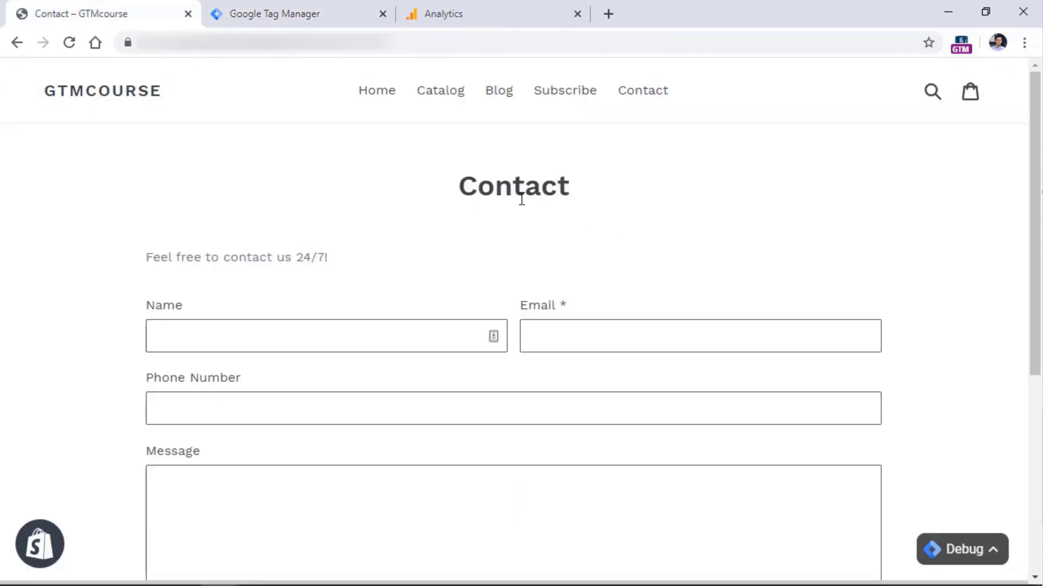
pyautogui.hotkey('ctrl', 'Tab')
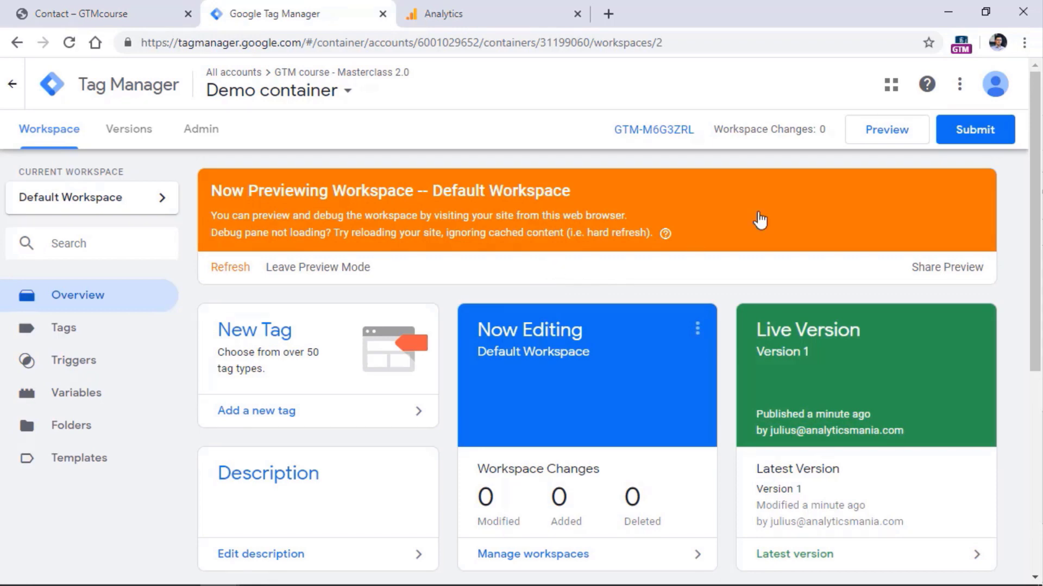
# Publish the workspace as another container version without a name or description.
pyautogui.click(970, 130)
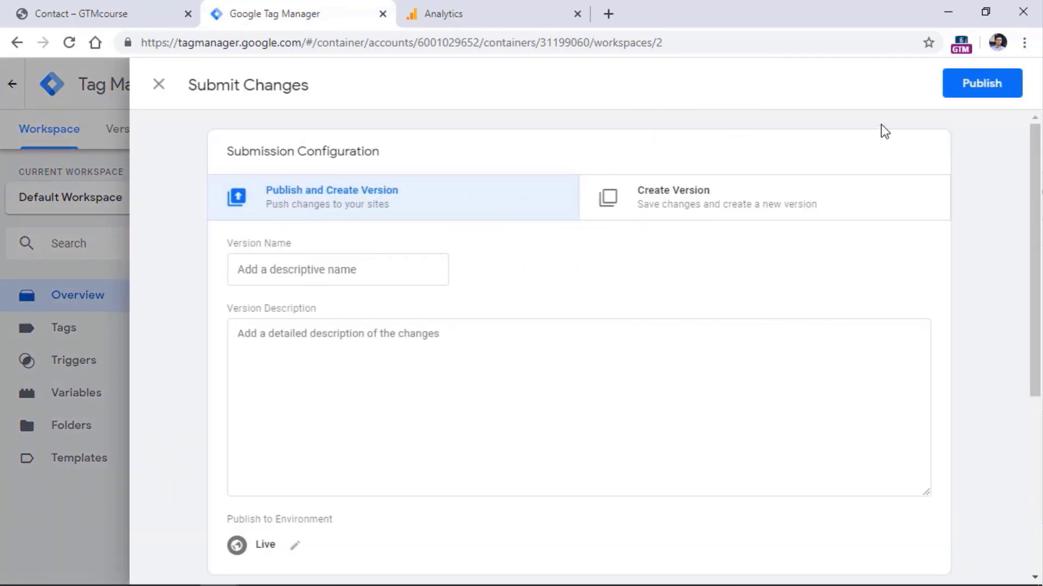
pyautogui.click(968, 90)
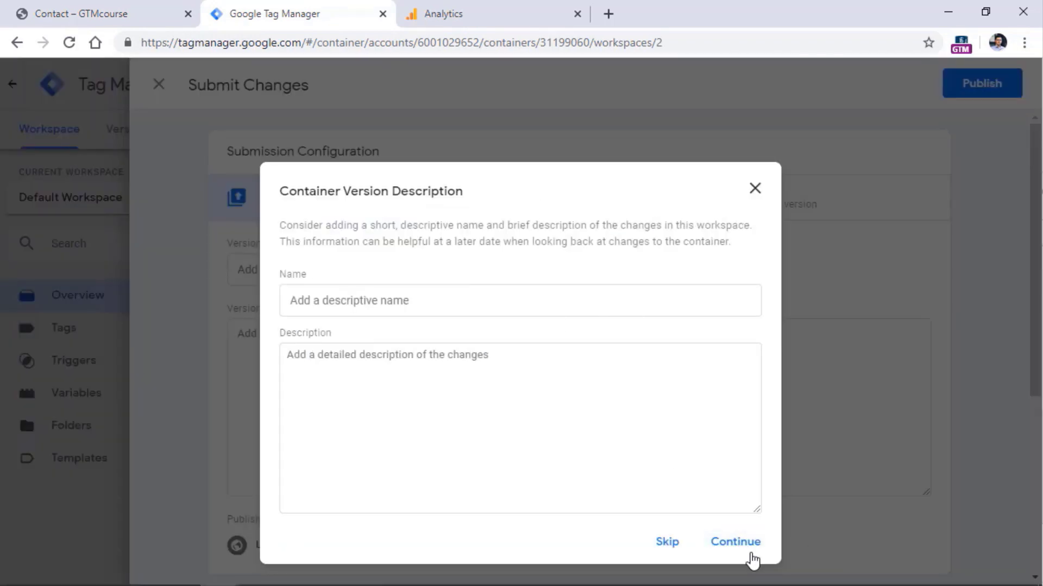
pyautogui.click(740, 546)
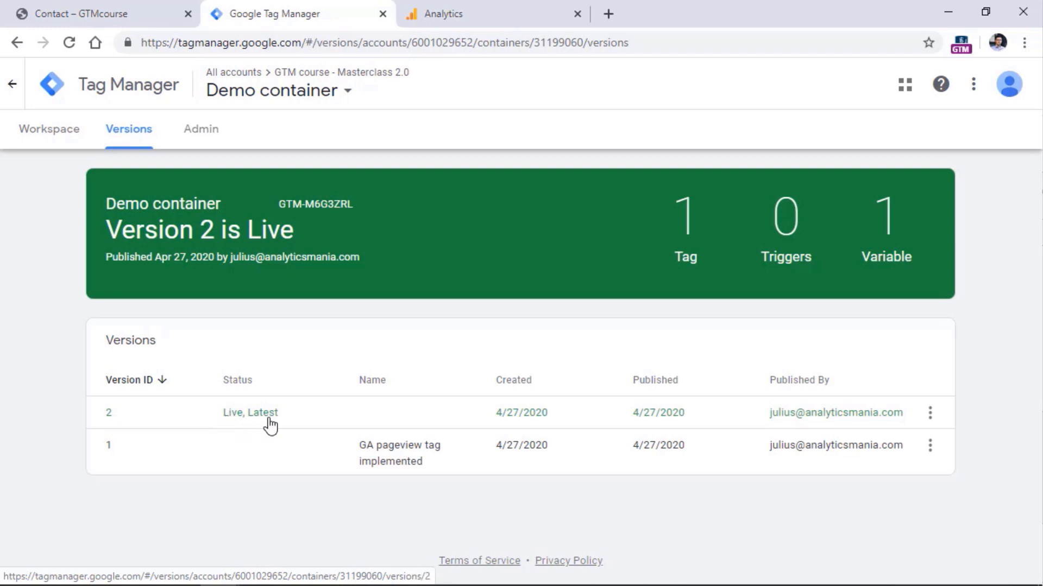
# Publish version 1, "GA pageview tag implemented", again from the container's version list.
pyautogui.click(49, 128)
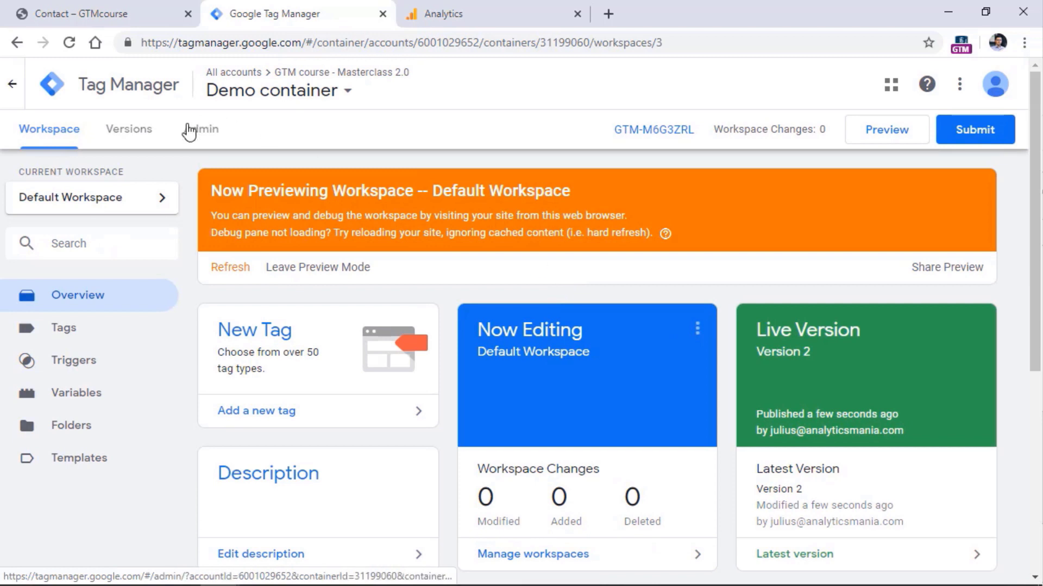
pyautogui.click(133, 131)
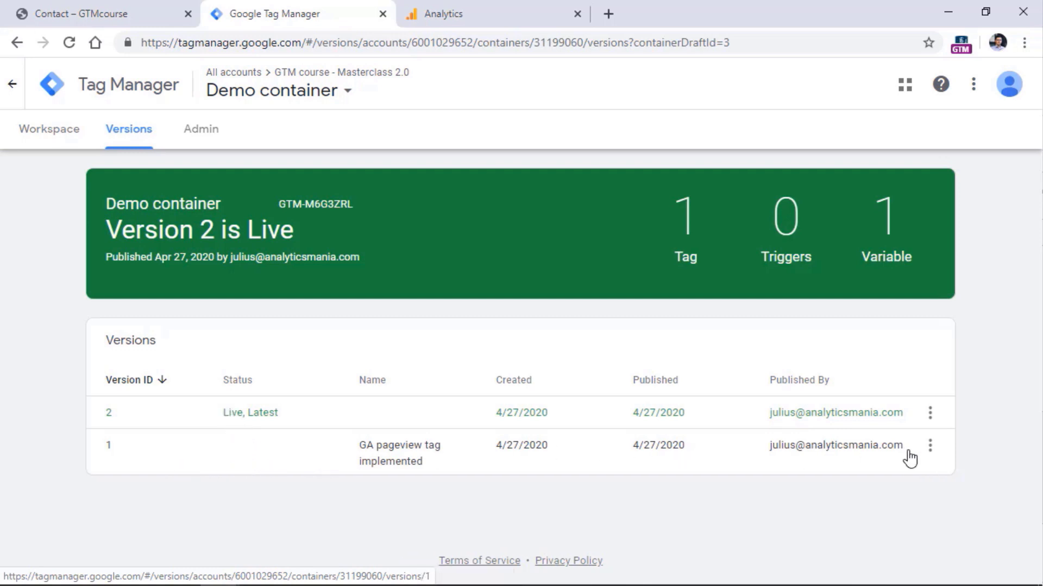
pyautogui.click(931, 450)
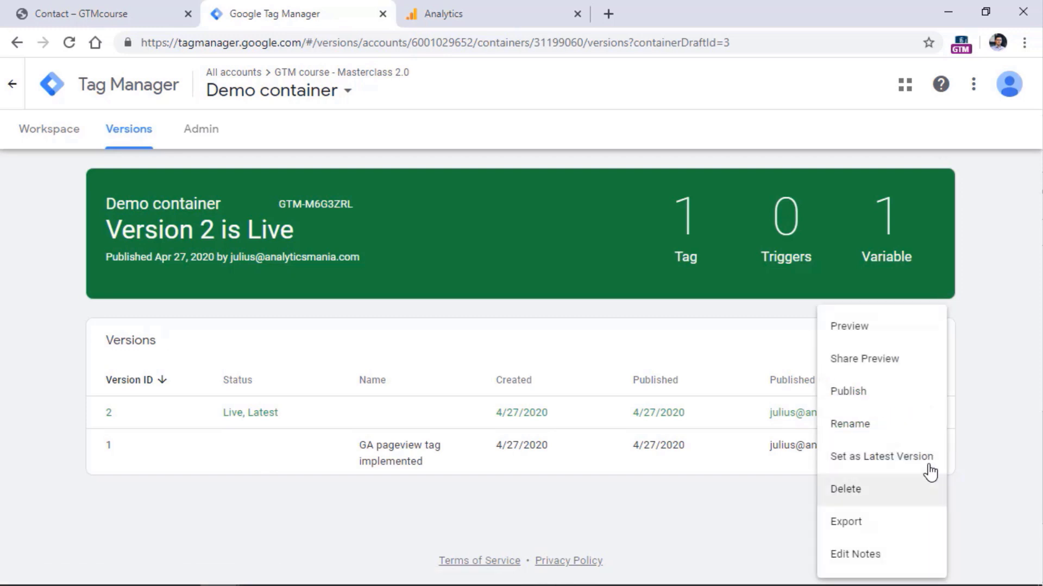
pyautogui.click(873, 396)
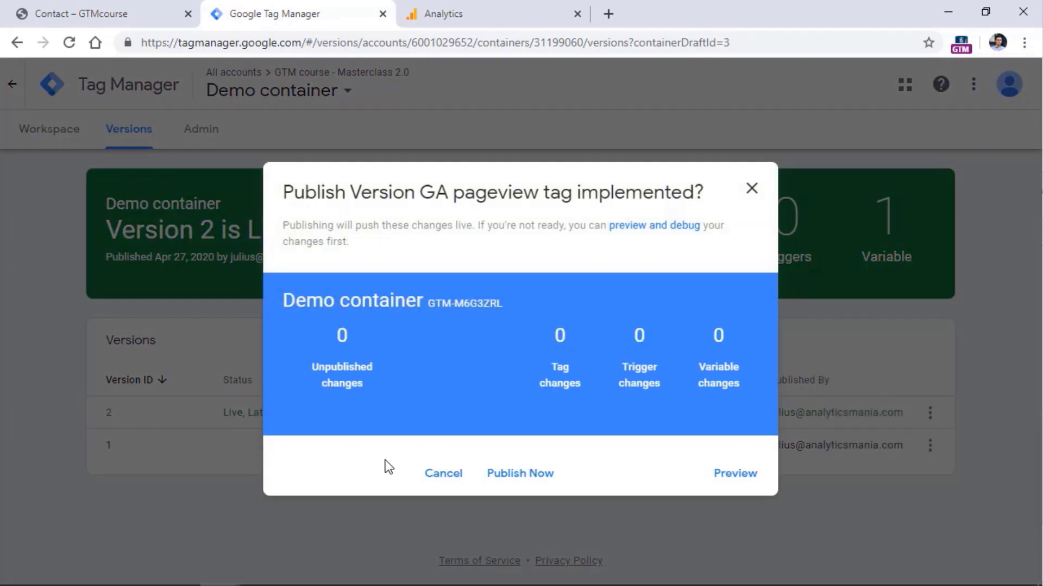
pyautogui.click(520, 473)
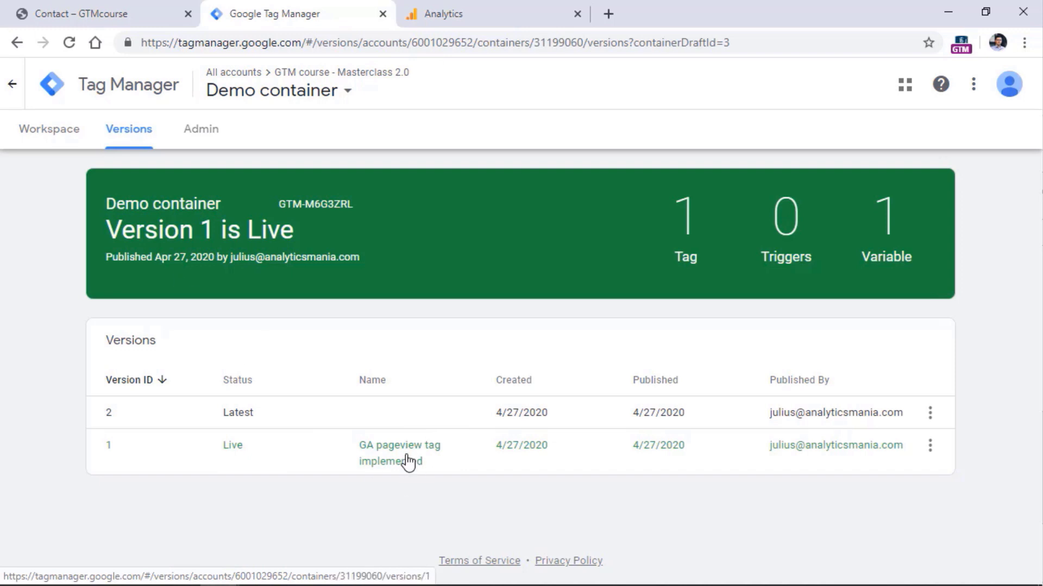
# Publish the workspace as a new version named "Fix for breaking changes" and open the container's version list.
pyautogui.click(59, 130)
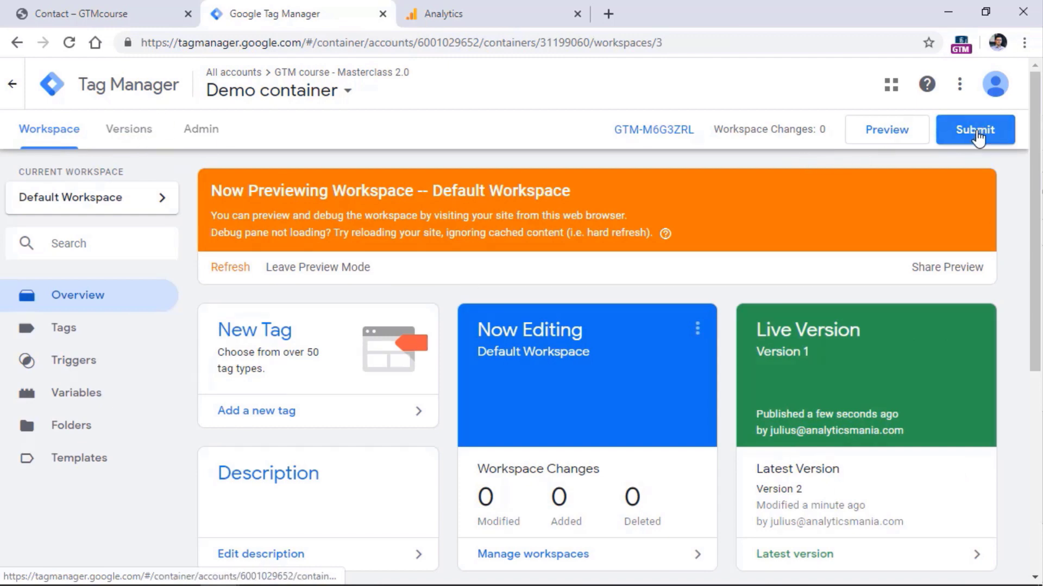
pyautogui.click(978, 138)
pyautogui.click(406, 265)
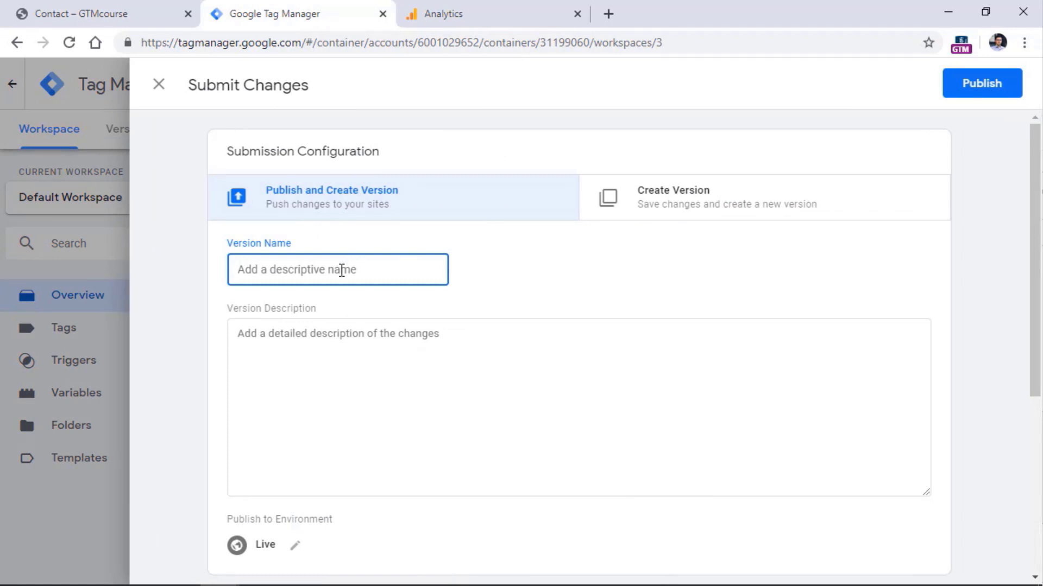
pyautogui.write('Fix for breaking changes')
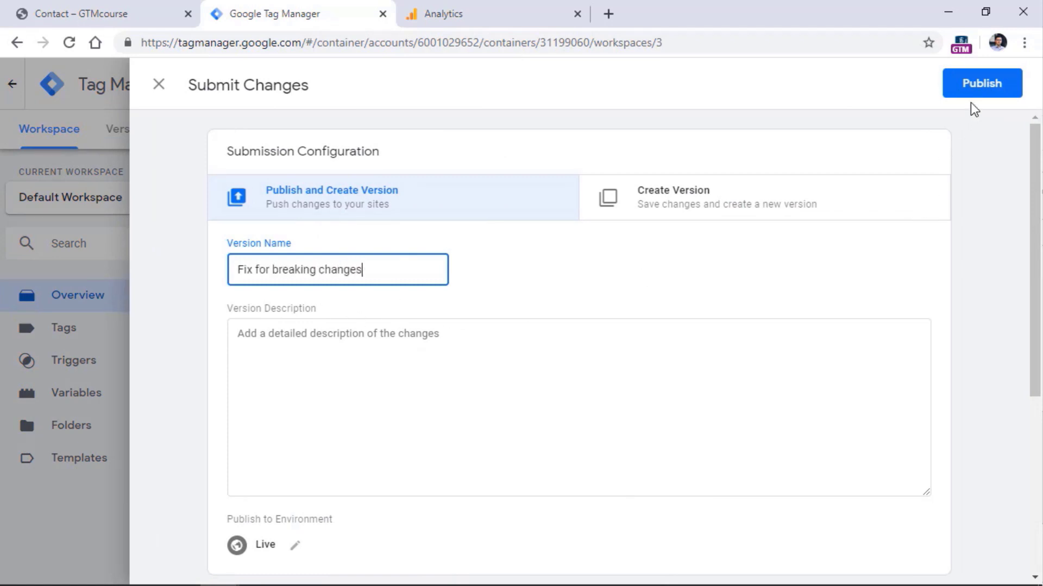
pyautogui.click(980, 86)
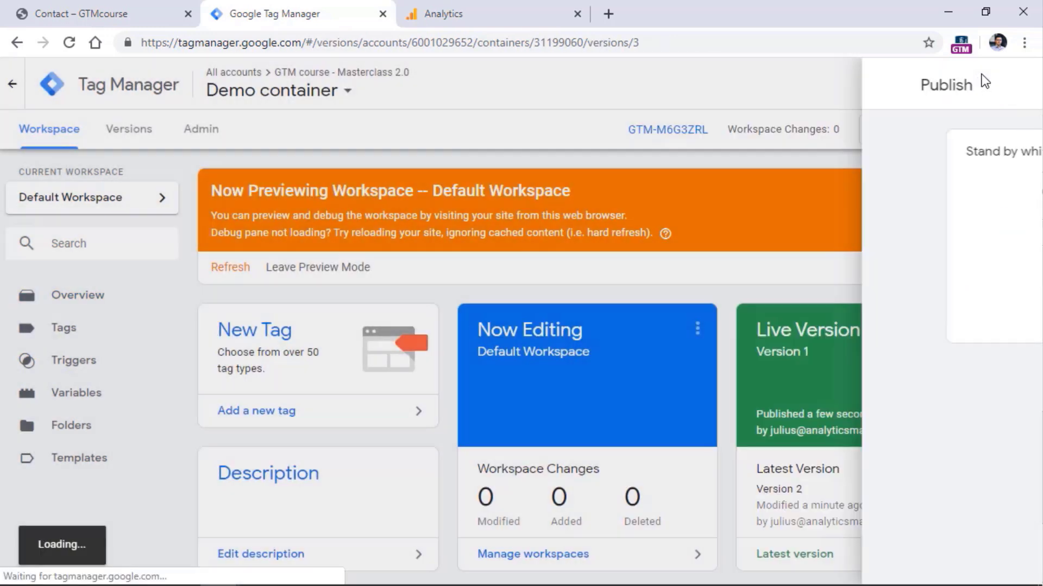
pyautogui.click(145, 129)
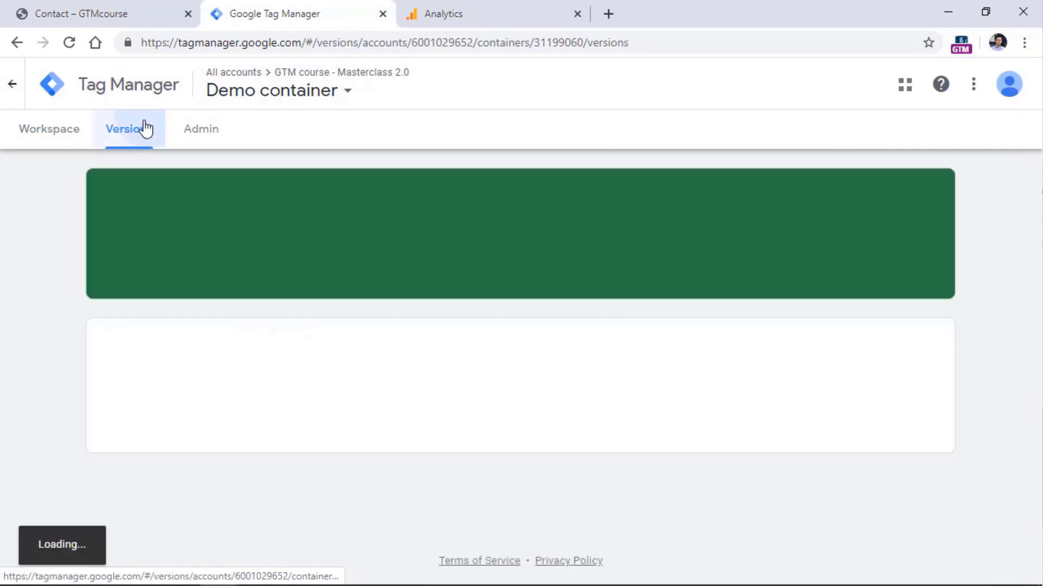